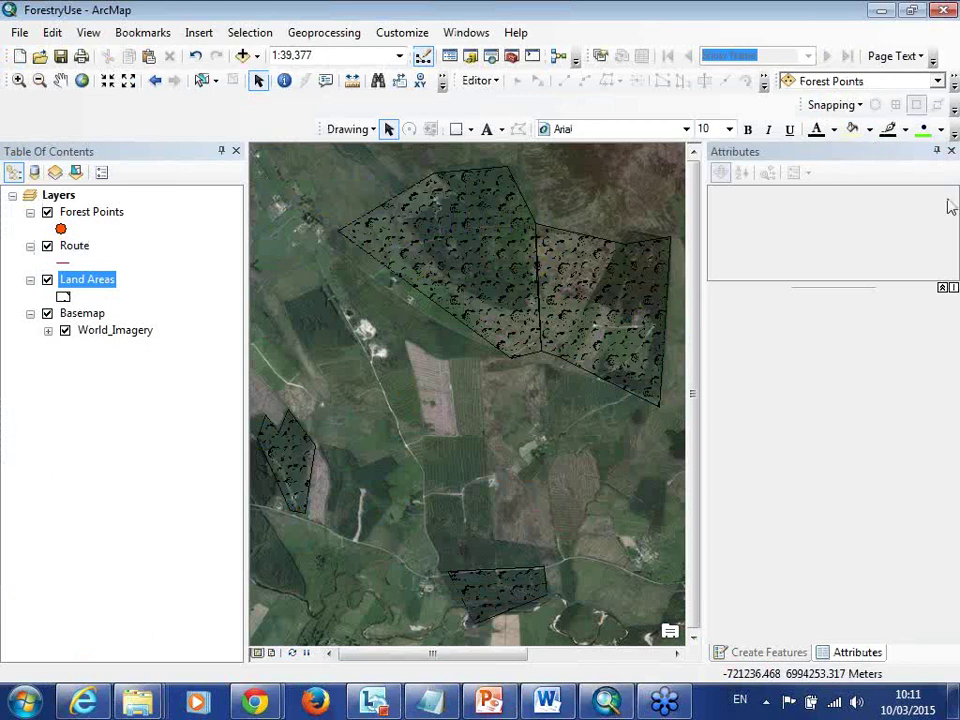
Close the Attributes and Create Features panels so the map extends to the right edge
{"action": "left_click", "coordinate": [951, 151]}
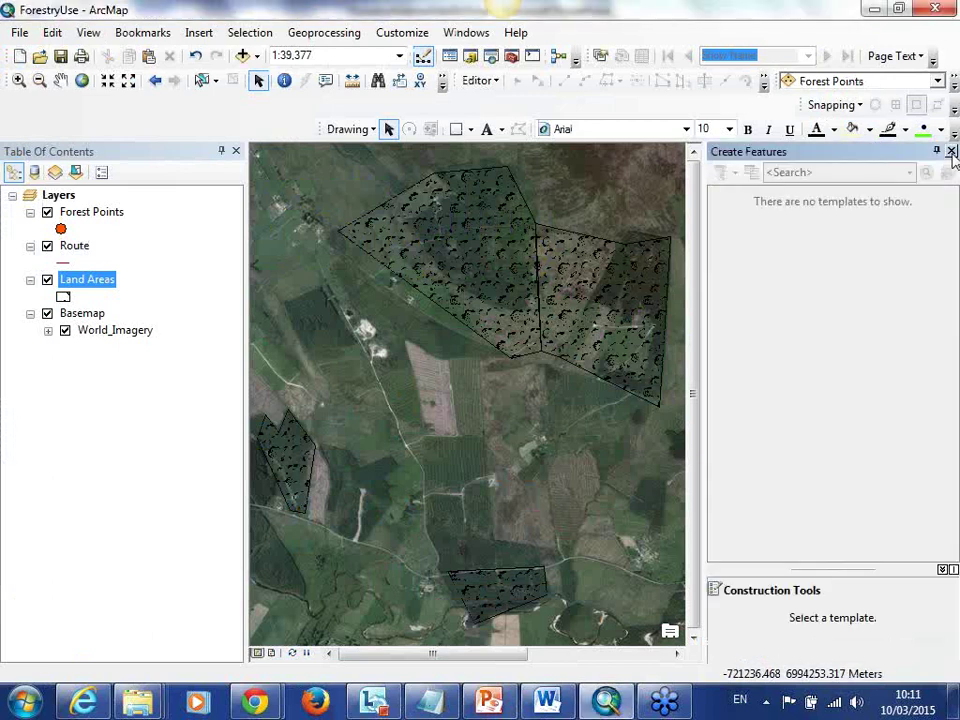
{"action": "left_click", "coordinate": [951, 151]}
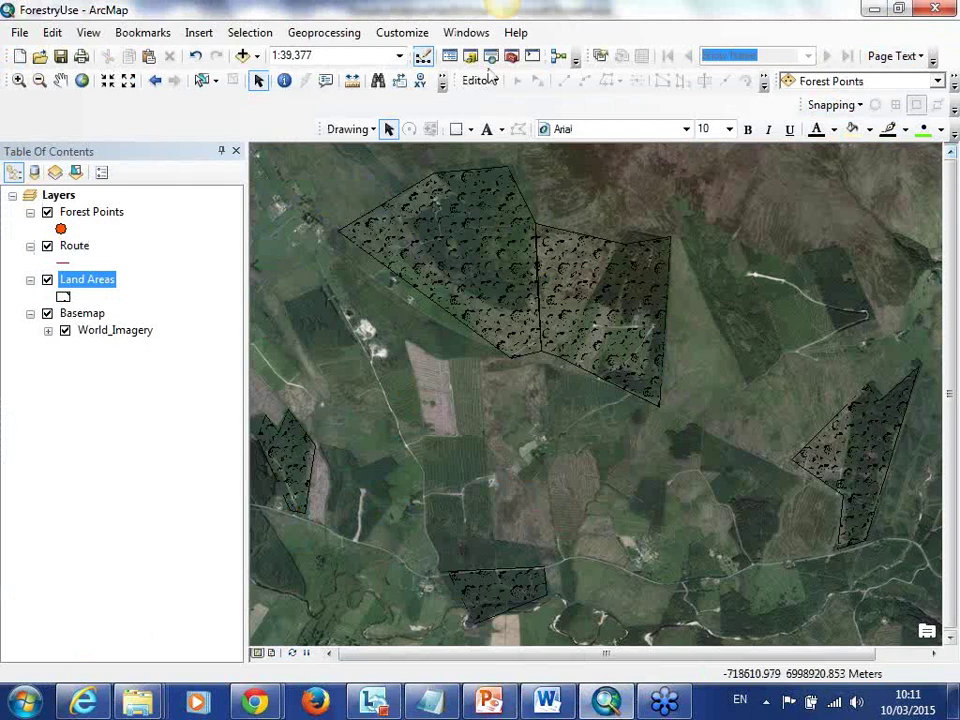
{"action": "left_click", "coordinate": [483, 81]}
{"action": "left_click", "coordinate": [596, 36]}
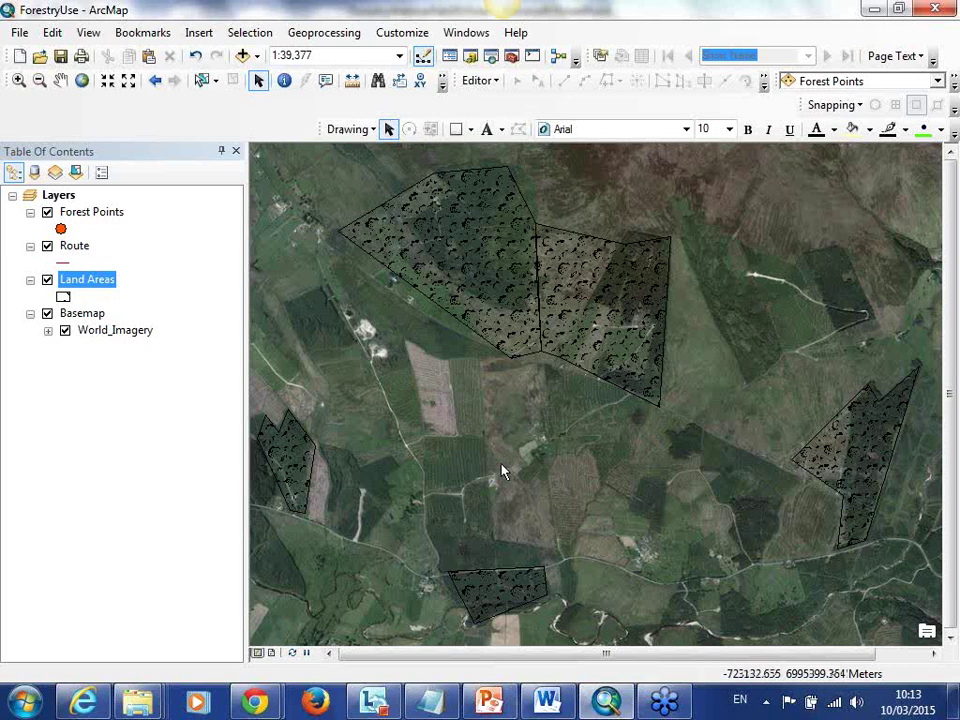
{"action": "scroll", "coordinate": [503, 473], "scroll_direction": "up", "scroll_amount": 1}
Zoom the map out to show Europe, then back in slightly
{"action": "scroll", "coordinate": [503, 473], "scroll_direction": "down", "scroll_amount": 3}
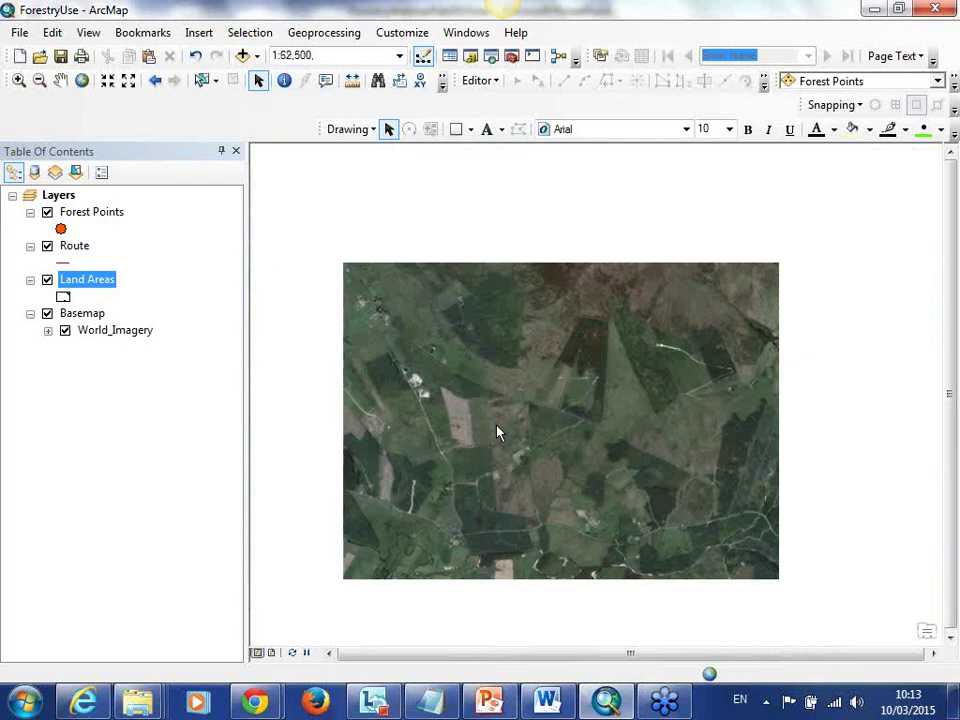
{"action": "scroll", "coordinate": [500, 433], "scroll_direction": "down", "scroll_amount": 1}
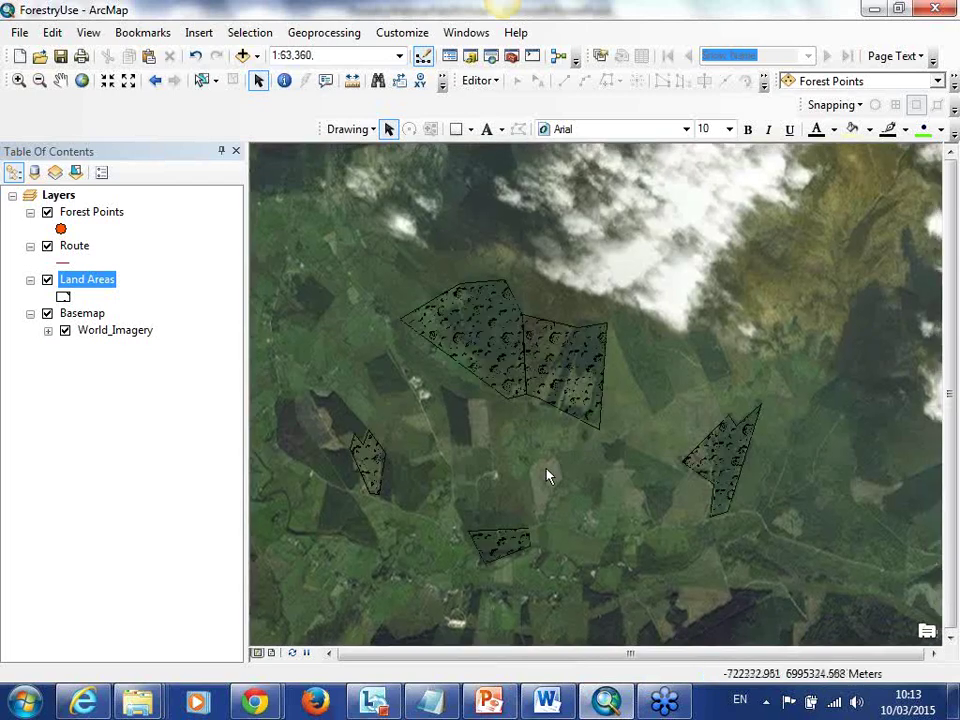
{"action": "scroll", "coordinate": [547, 476], "scroll_direction": "down", "scroll_amount": 2}
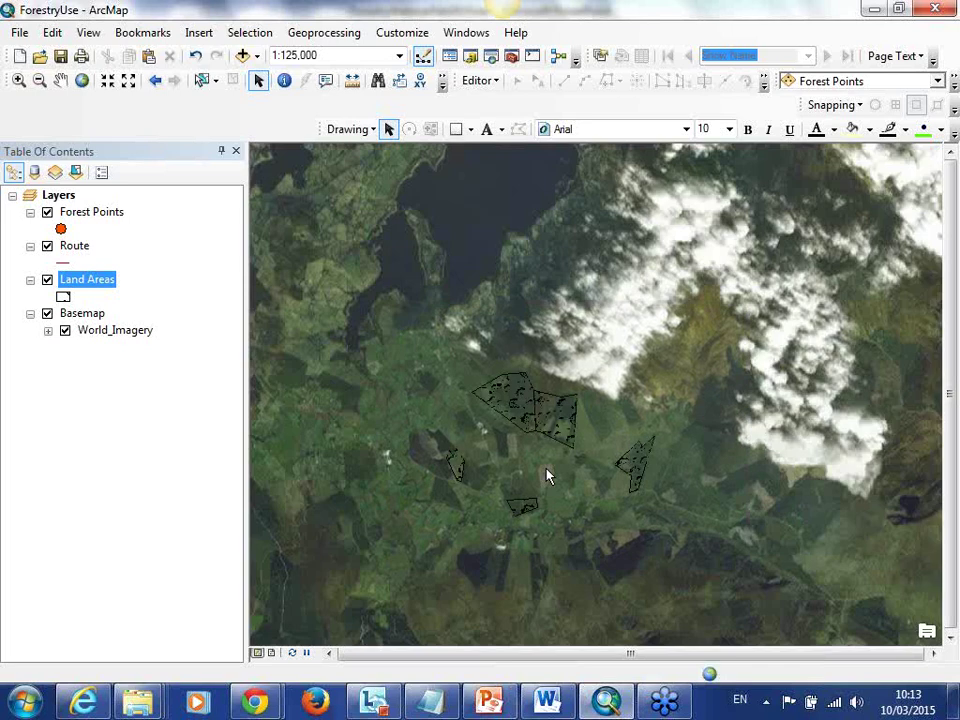
{"action": "scroll", "coordinate": [547, 476], "scroll_direction": "down", "scroll_amount": 1}
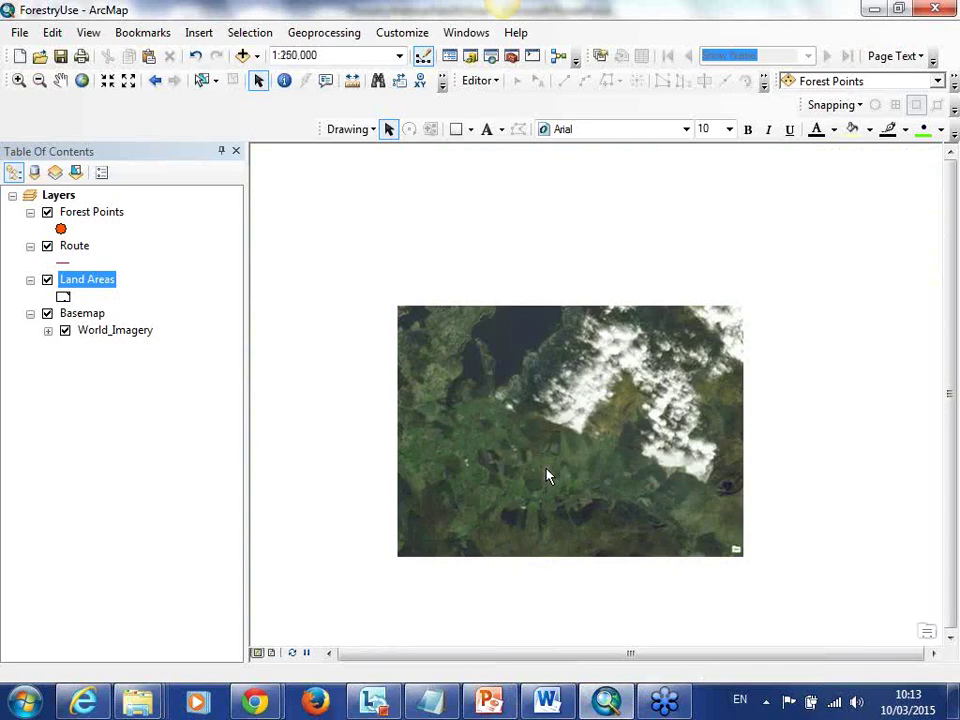
{"action": "scroll", "coordinate": [547, 476], "scroll_direction": "down", "scroll_amount": 1}
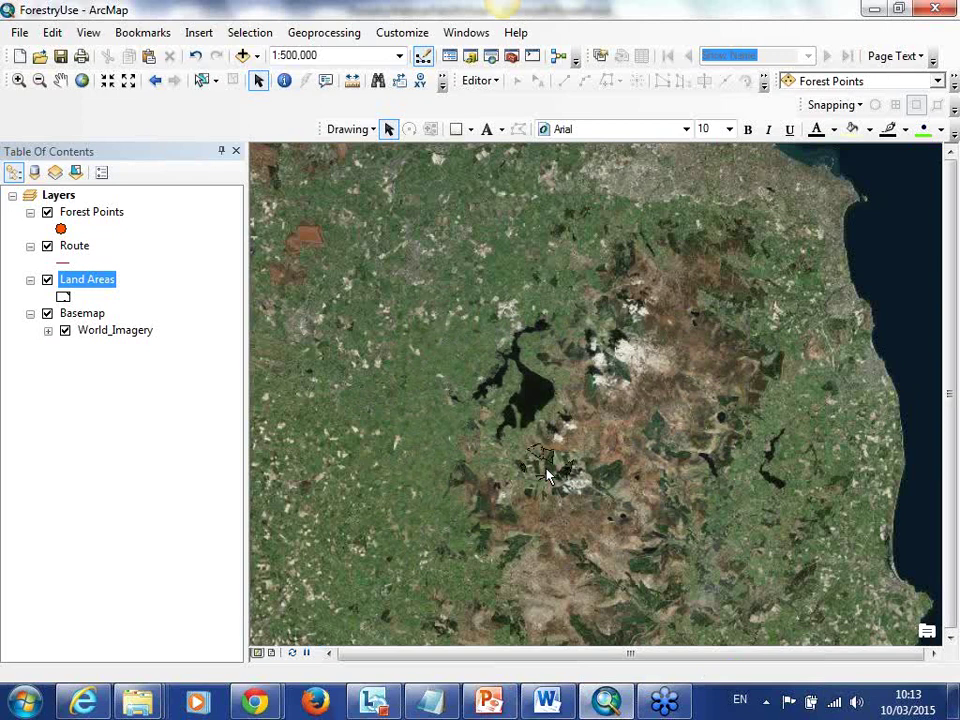
{"action": "scroll", "coordinate": [547, 476], "scroll_direction": "down", "scroll_amount": 2}
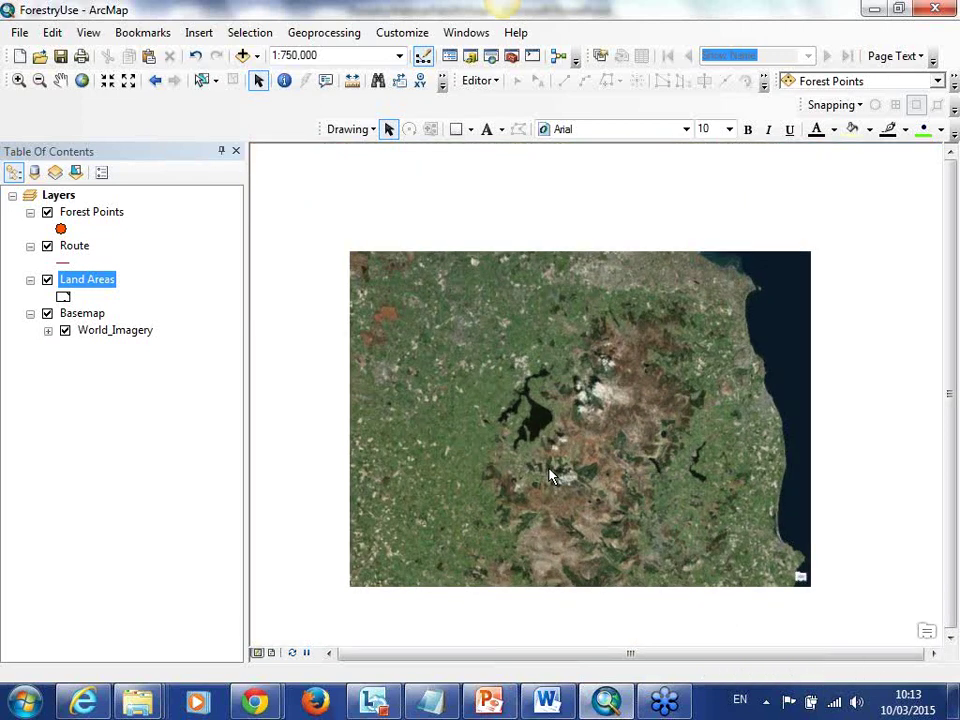
{"action": "scroll", "coordinate": [548, 476], "scroll_direction": "down", "scroll_amount": 1}
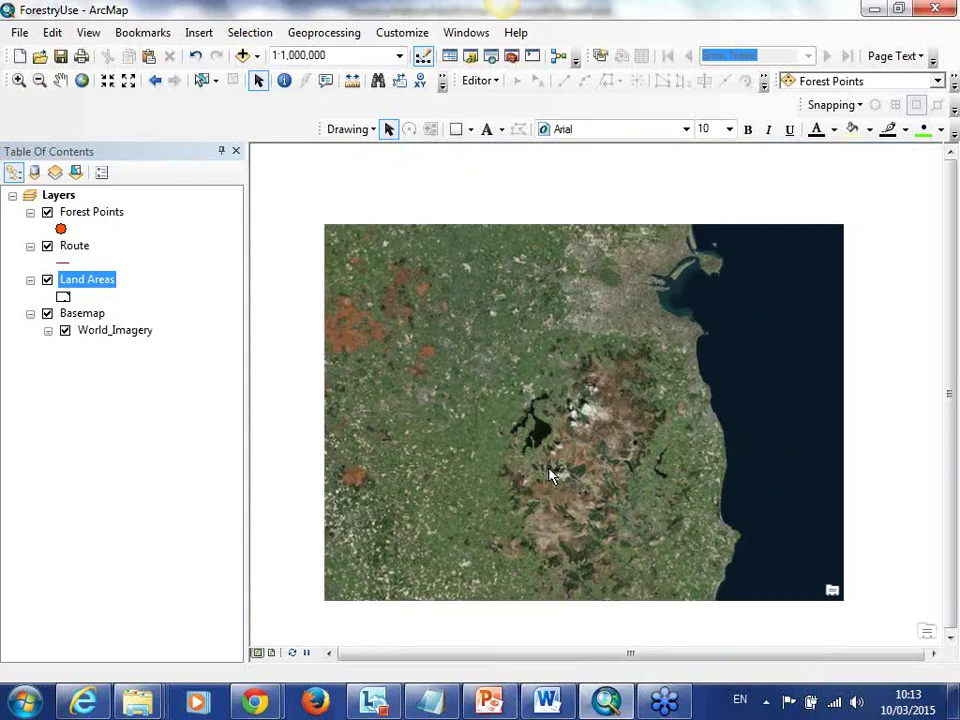
{"action": "scroll", "coordinate": [548, 476], "scroll_direction": "down", "scroll_amount": 4}
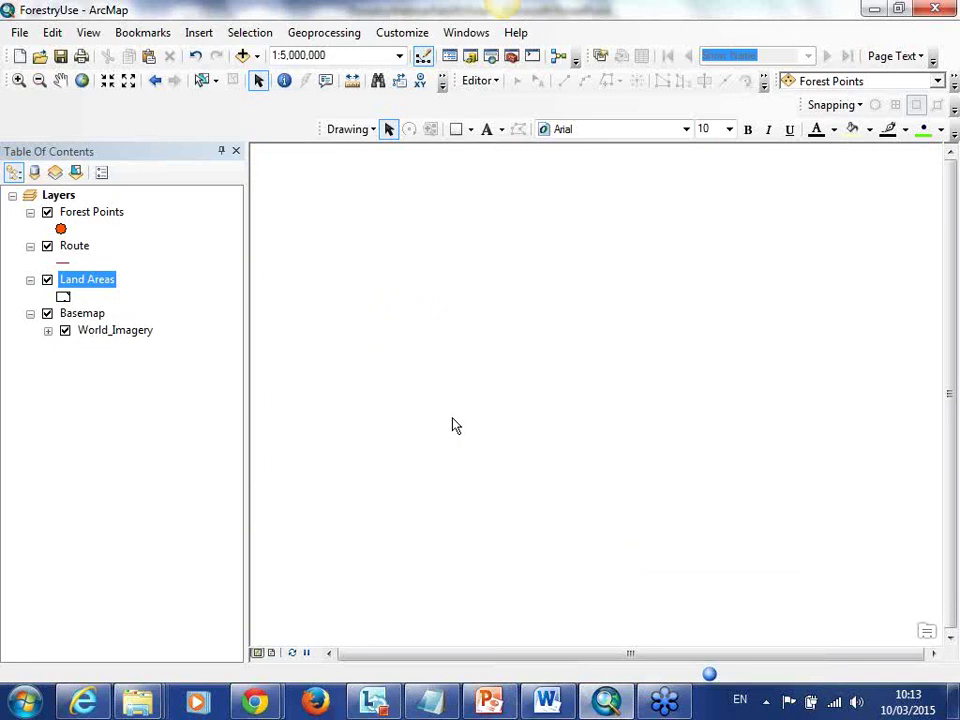
{"action": "scroll", "coordinate": [456, 426], "scroll_direction": "up", "scroll_amount": 3}
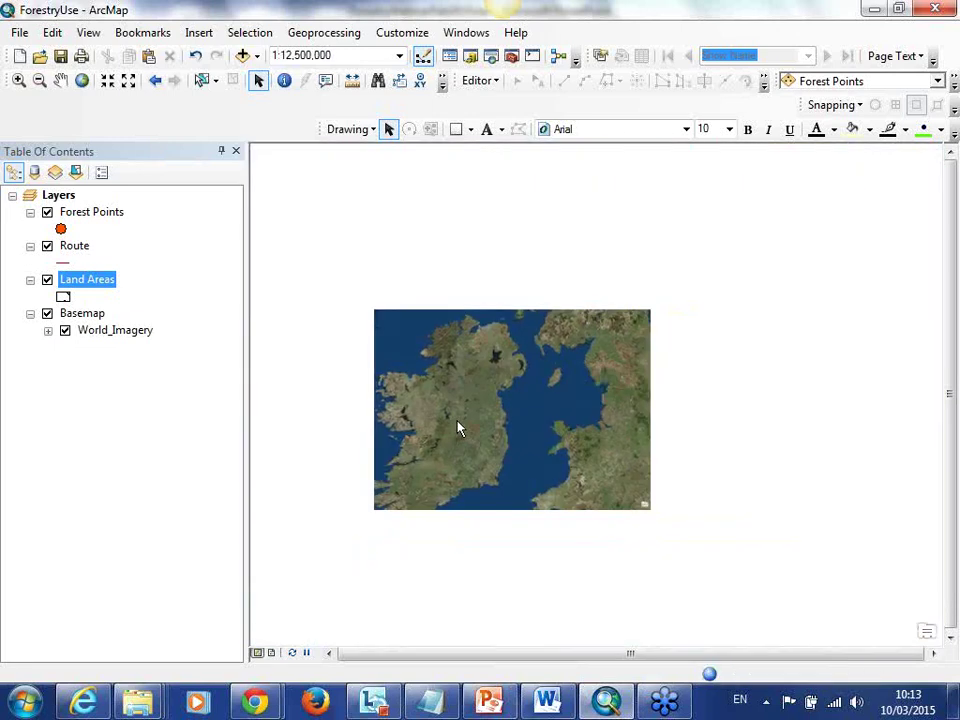
{"action": "scroll", "coordinate": [458, 428], "scroll_direction": "up", "scroll_amount": 4}
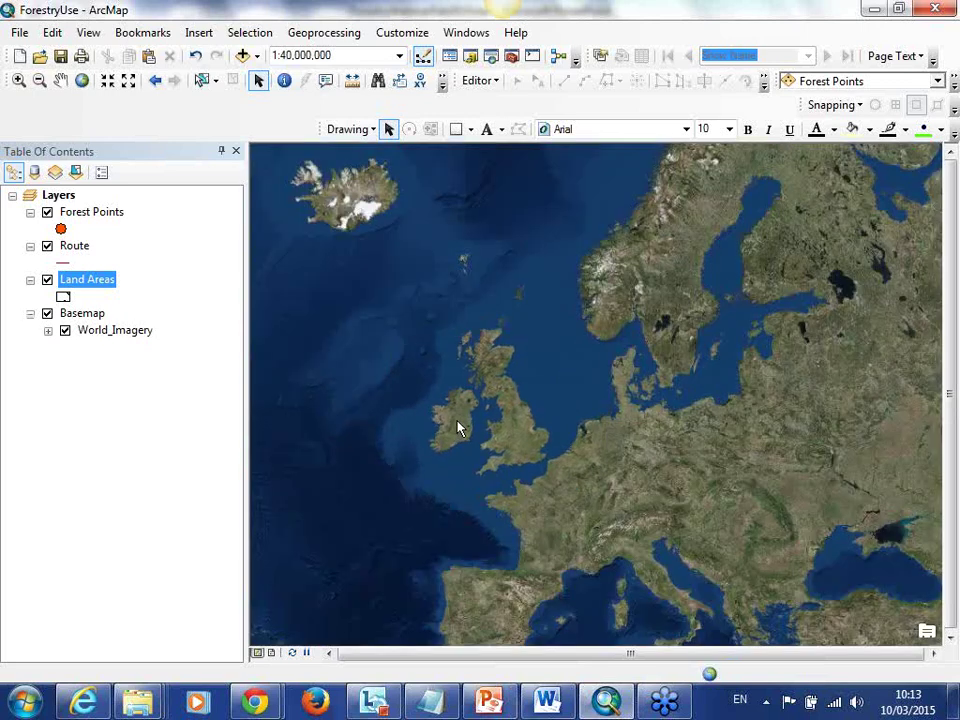
Zoom to the Land Areas layer extent at 1:41,454
{"action": "right_click", "coordinate": [105, 285]}
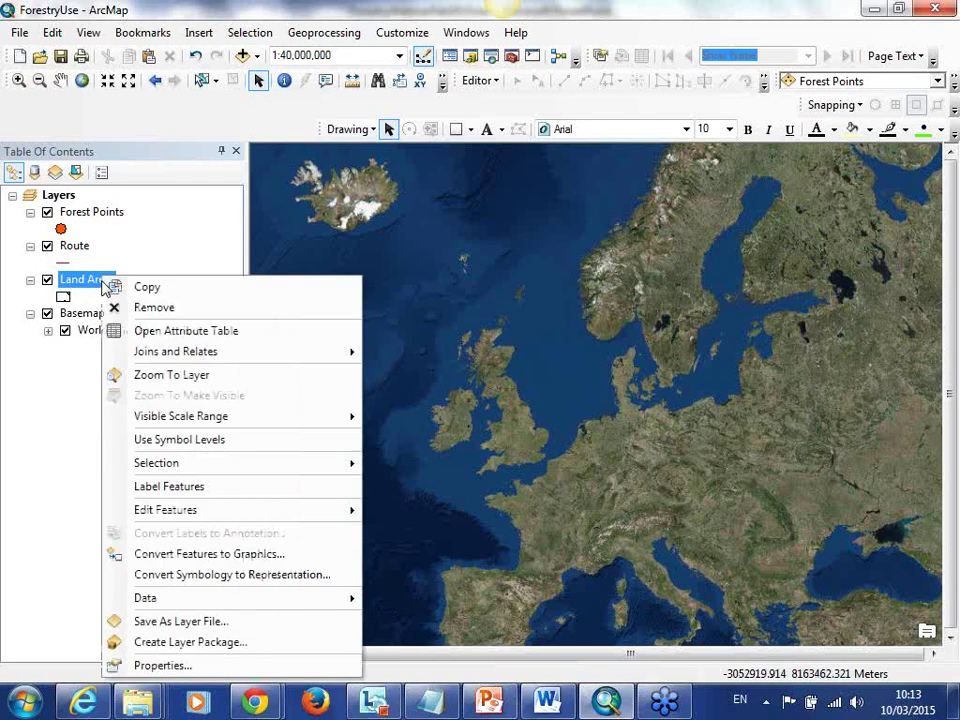
{"action": "left_click", "coordinate": [182, 377]}
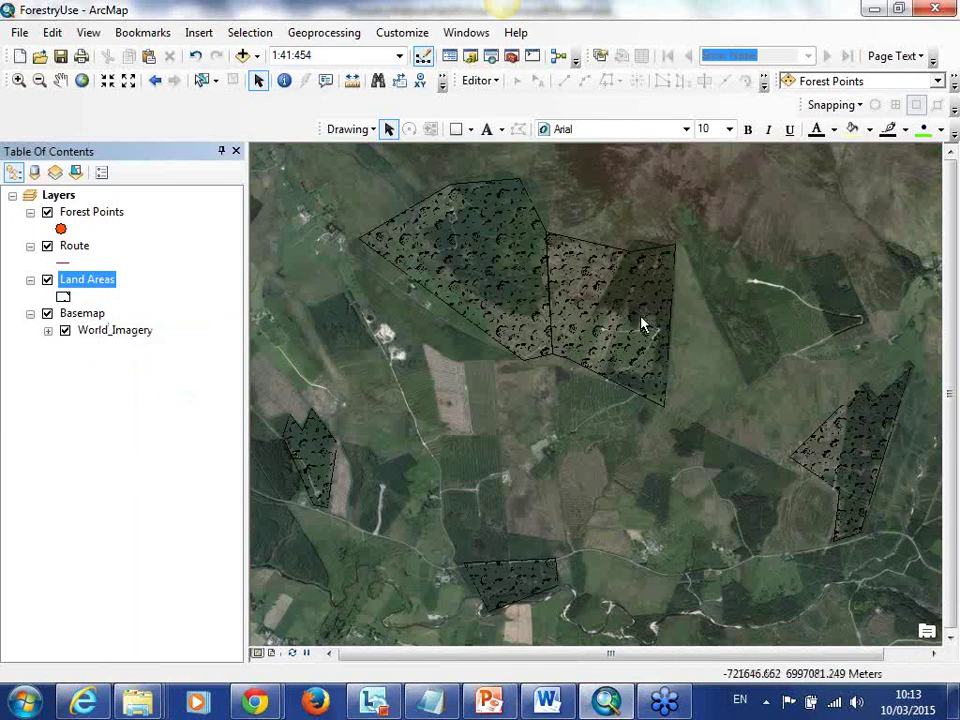
{"action": "left_click", "coordinate": [257, 57]}
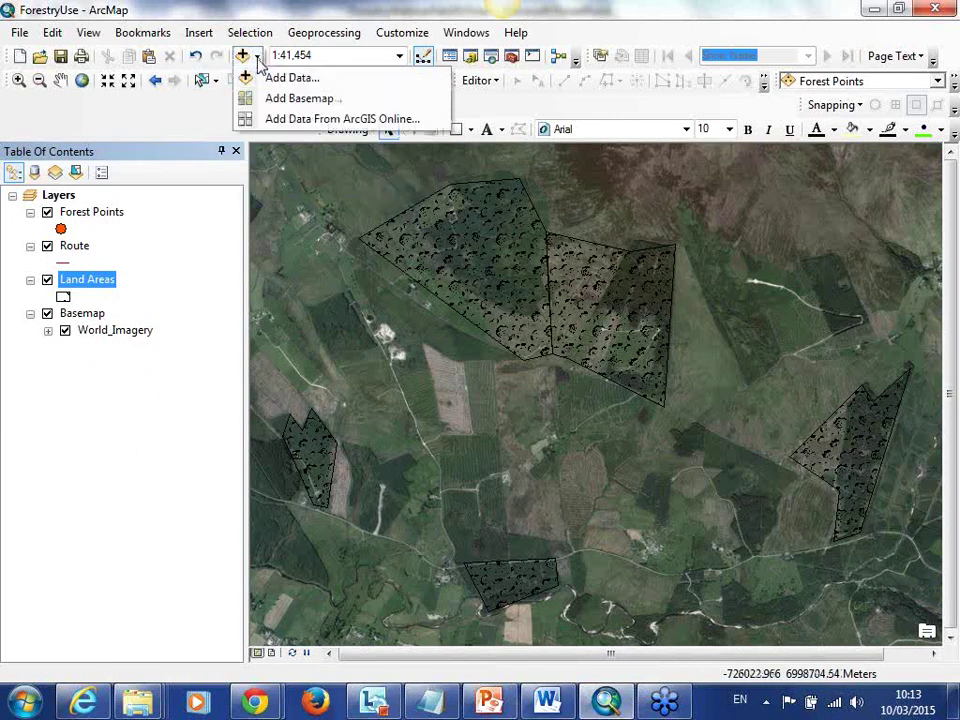
Try the Add Basemap gallery twice and close it each time when it stays empty
{"action": "left_click", "coordinate": [300, 98]}
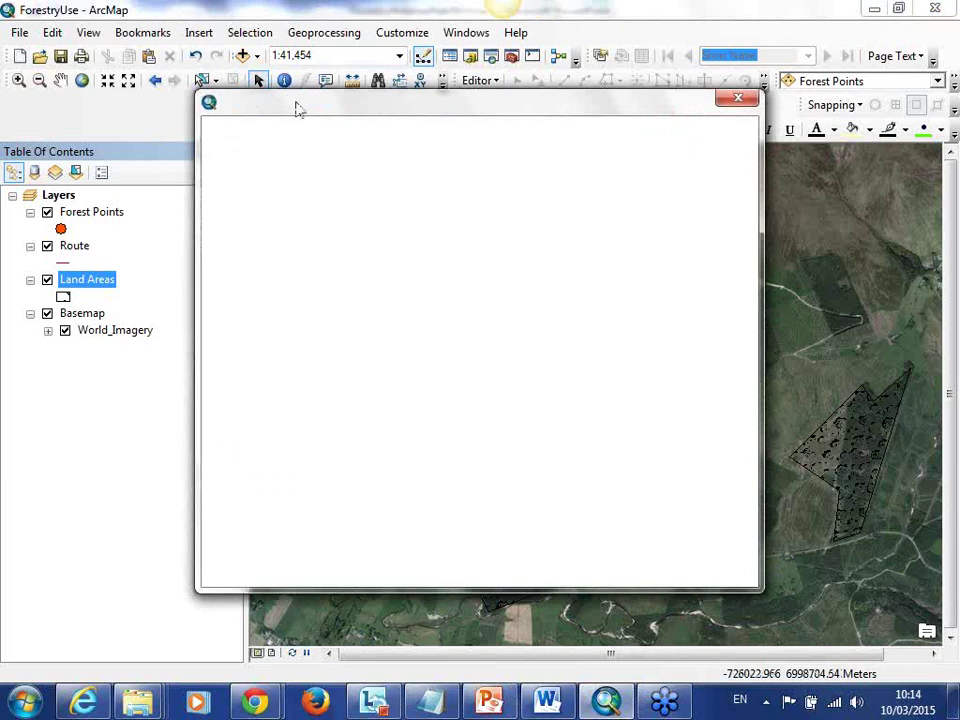
{"action": "key", "text": "Escape"}
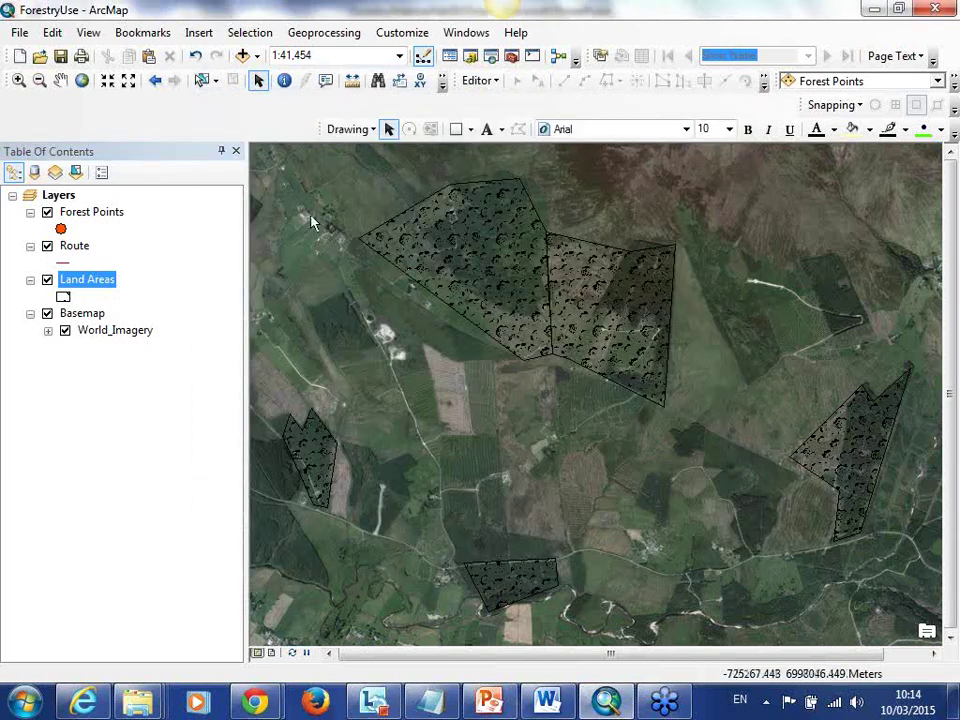
{"action": "left_click", "coordinate": [259, 57]}
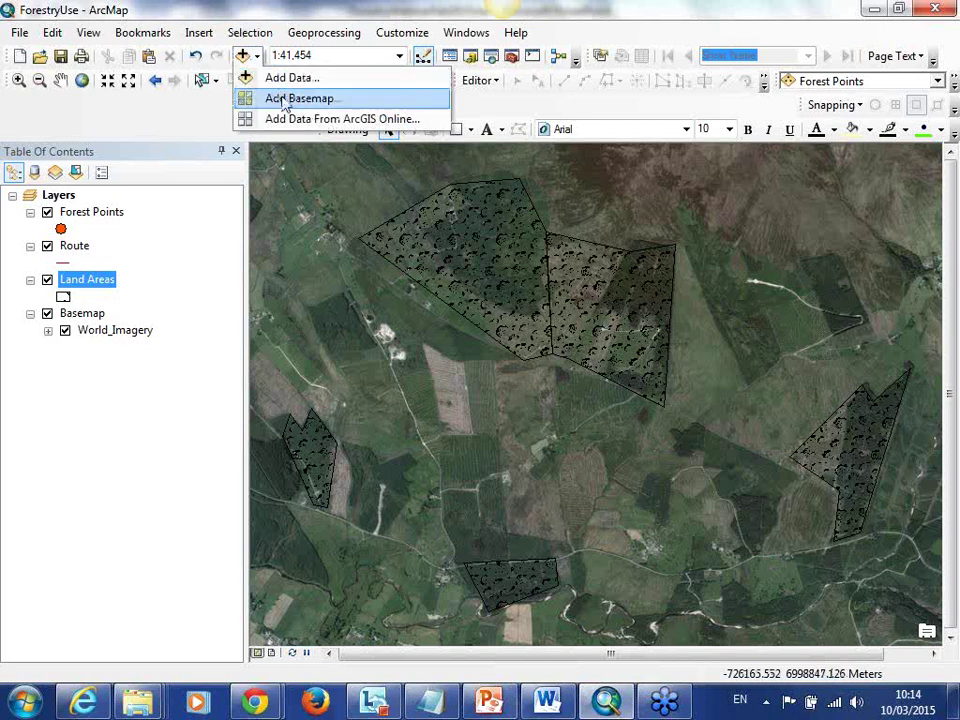
{"action": "left_click", "coordinate": [285, 99]}
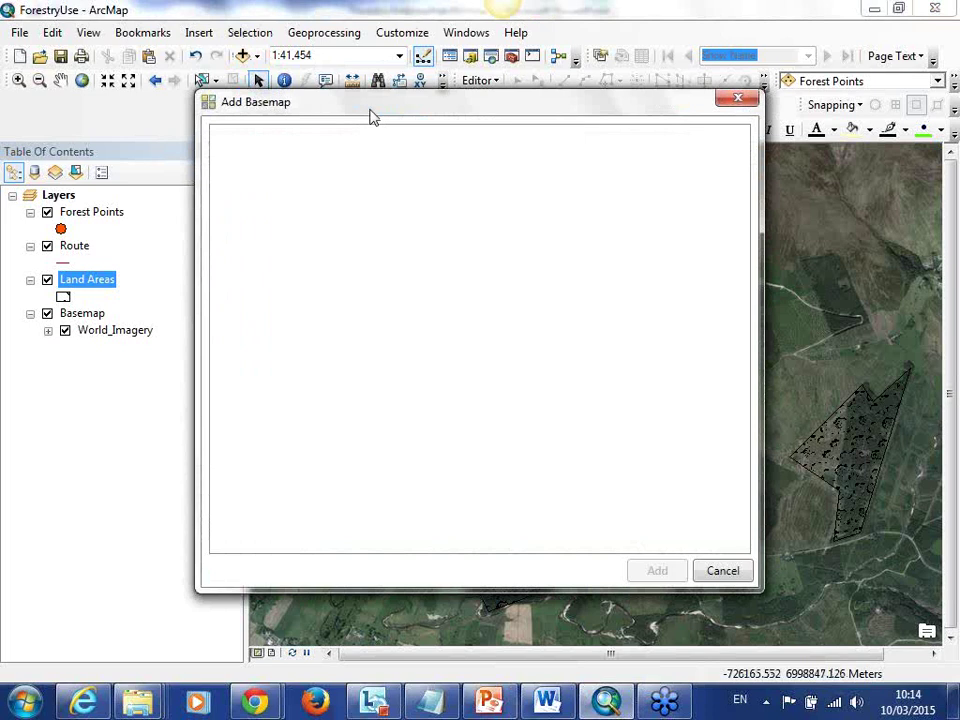
{"action": "key", "text": "Escape"}
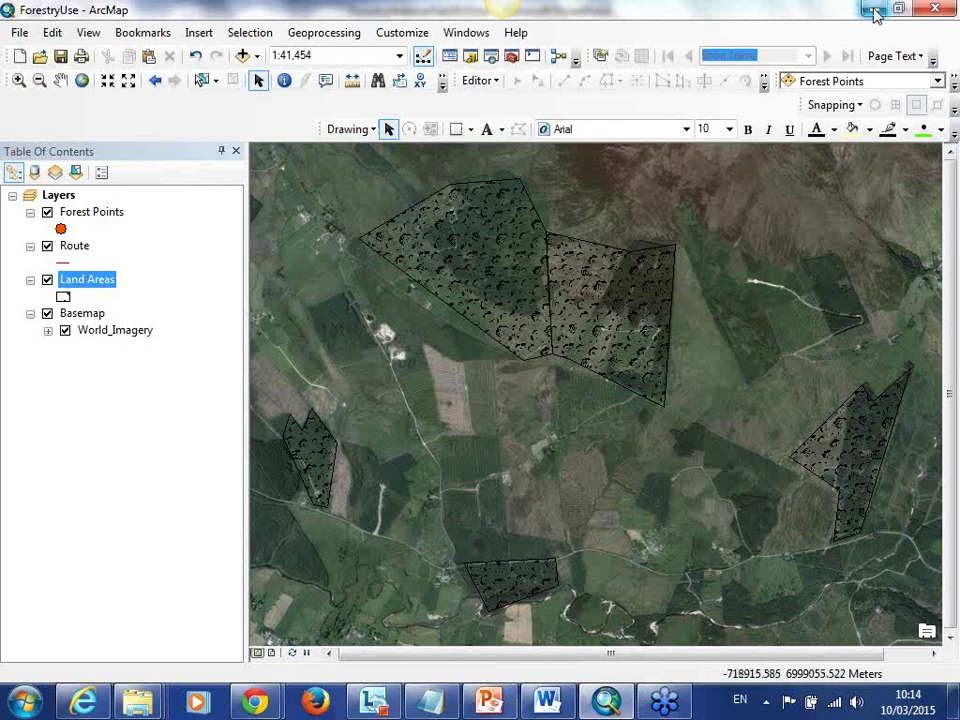
Minimize ArcMap and PowerPoint, restore ArcMap, and show the Add Data choices
{"action": "left_click", "coordinate": [873, 12]}
{"action": "left_click", "coordinate": [873, 12]}
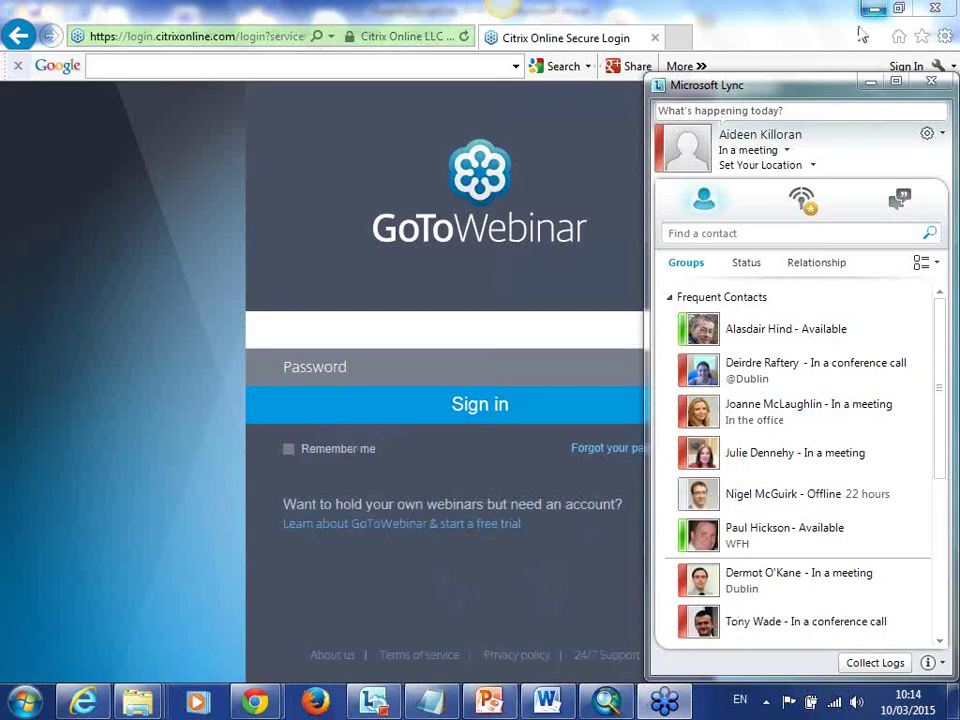
{"action": "left_click", "coordinate": [600, 704]}
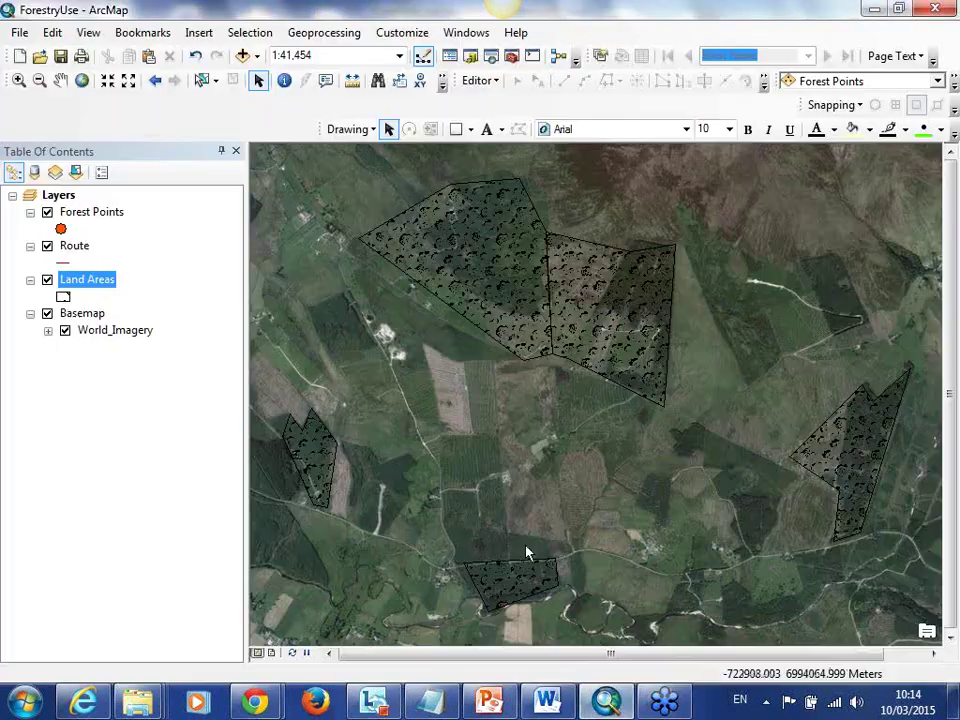
{"action": "left_click", "coordinate": [258, 56]}
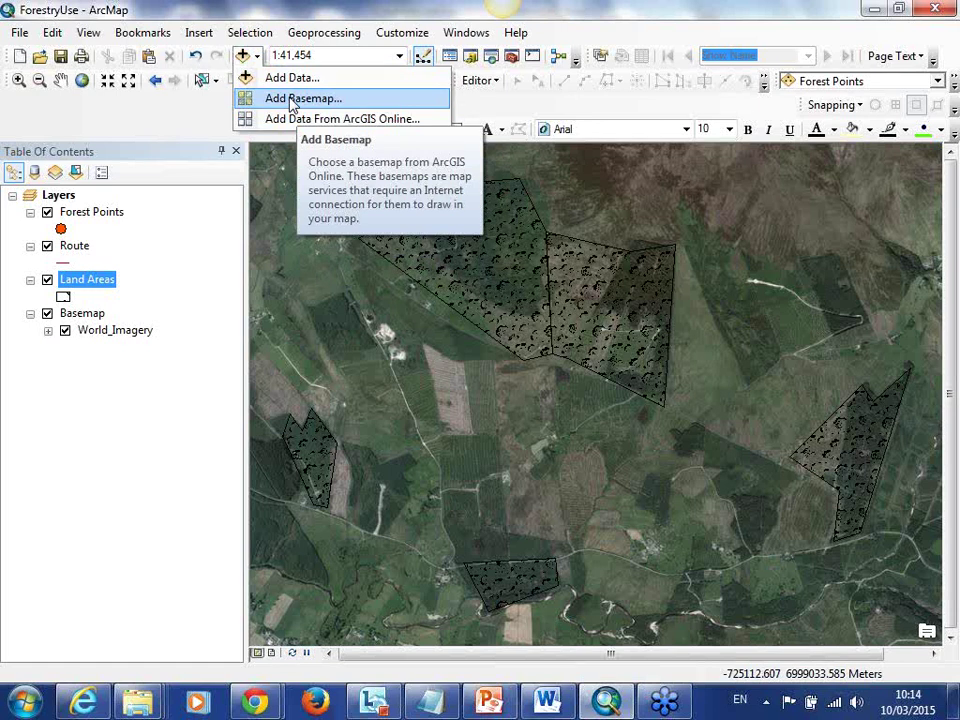
Pan and zoom in closely on the dark forest block by the quarry
{"action": "left_click", "coordinate": [156, 116]}
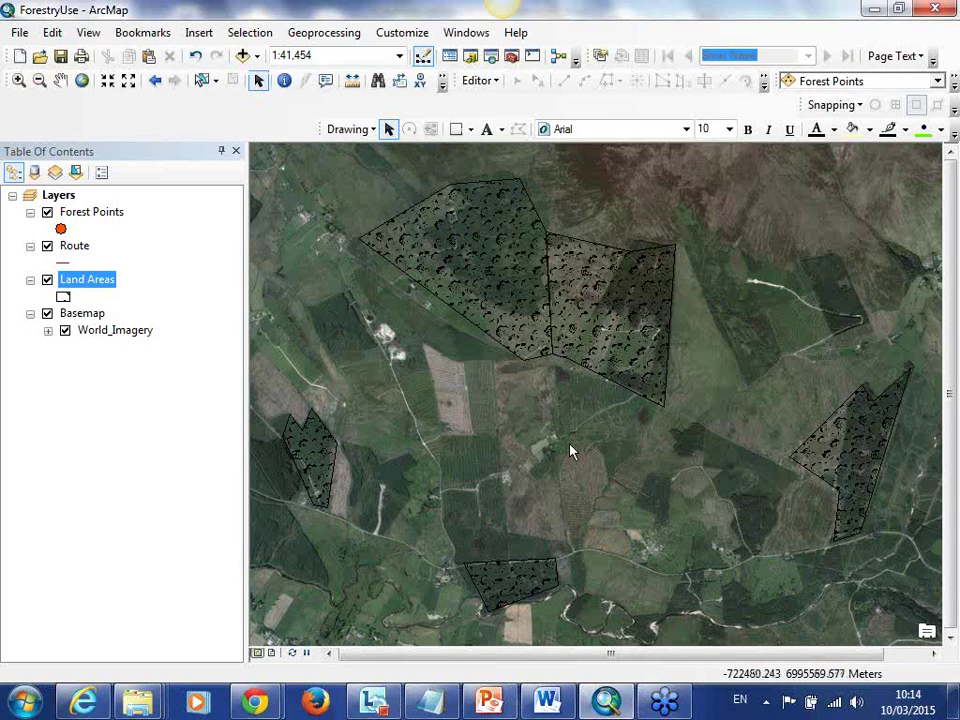
{"action": "scroll", "coordinate": [570, 452], "scroll_direction": "down", "scroll_amount": 1}
{"action": "scroll", "coordinate": [570, 452], "scroll_direction": "up", "scroll_amount": 3}
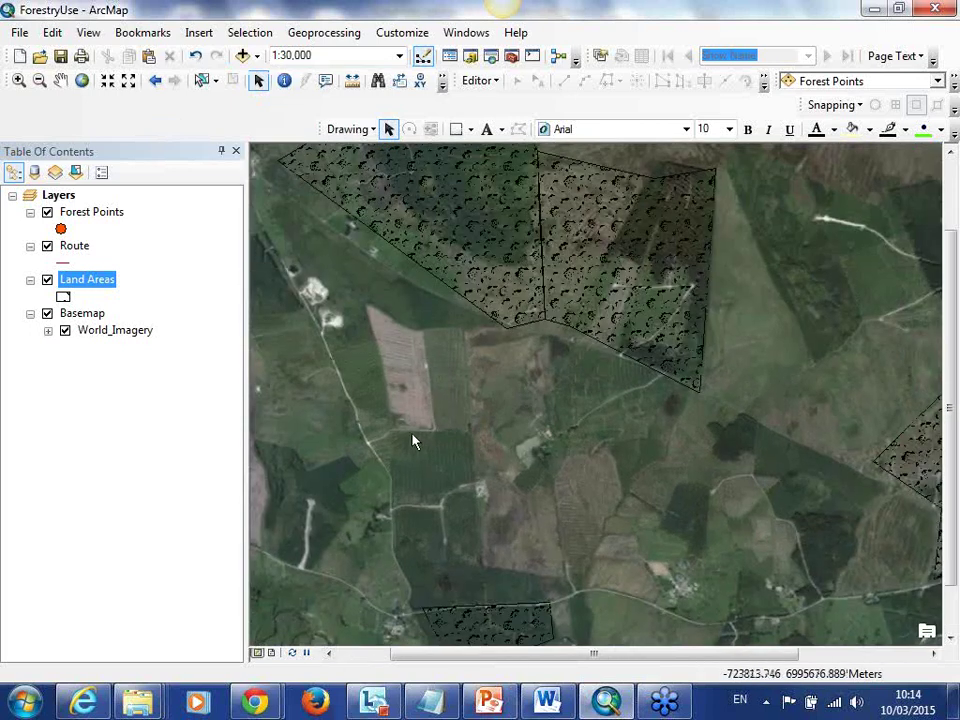
{"action": "scroll", "coordinate": [460, 427], "scroll_direction": "up", "scroll_amount": 1}
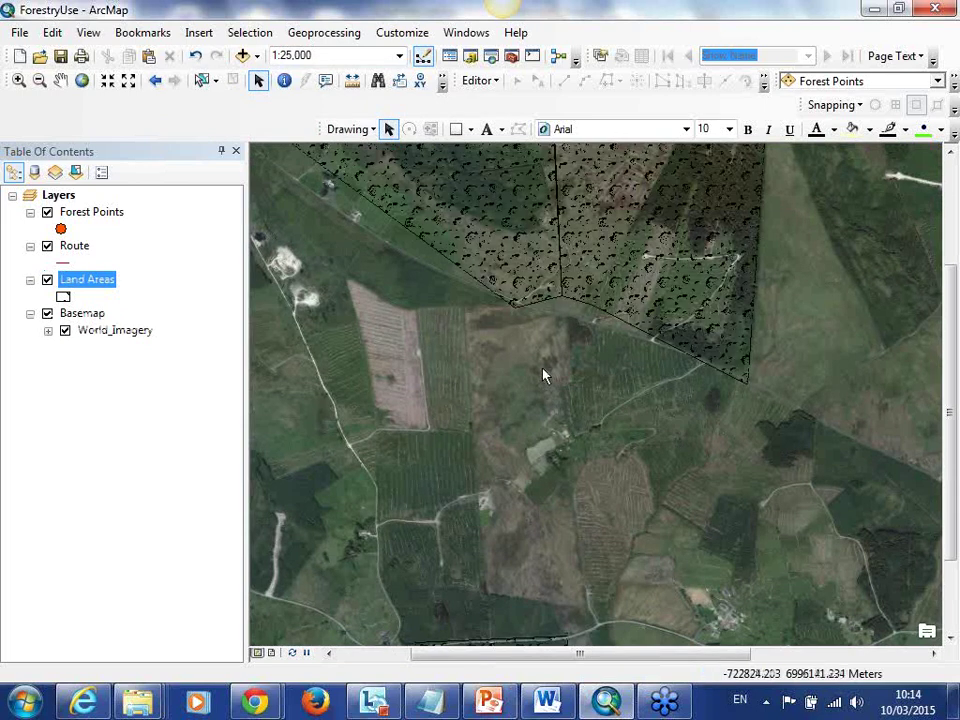
{"action": "left_click_drag", "start_coordinate": [543, 369], "coordinate": [702, 434]}
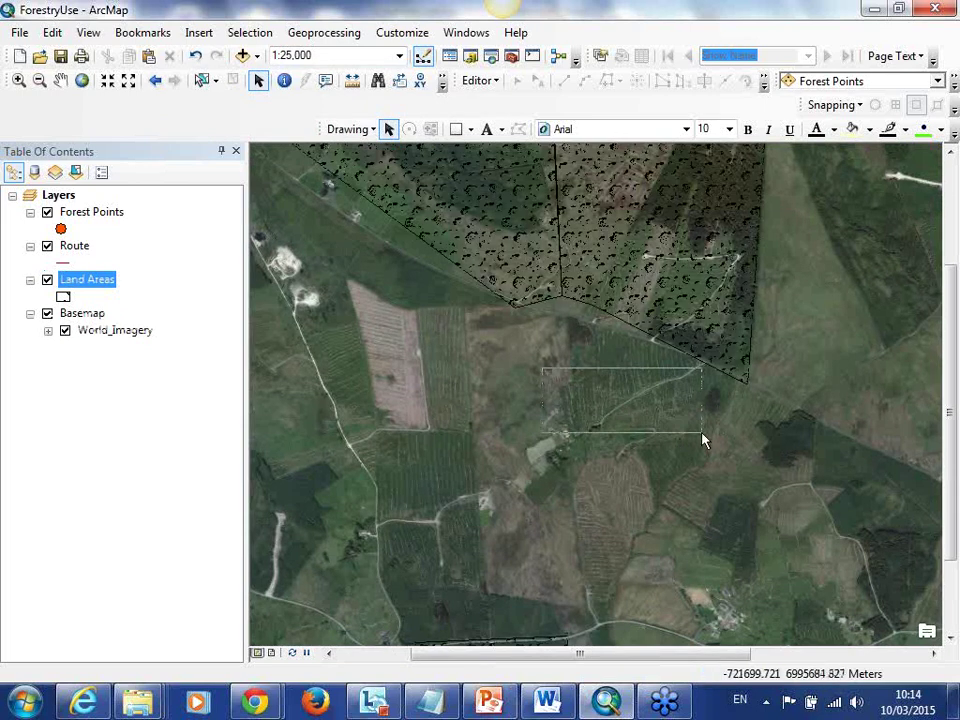
{"action": "left_click", "coordinate": [60, 80]}
{"action": "left_click_drag", "start_coordinate": [478, 302], "coordinate": [679, 379]}
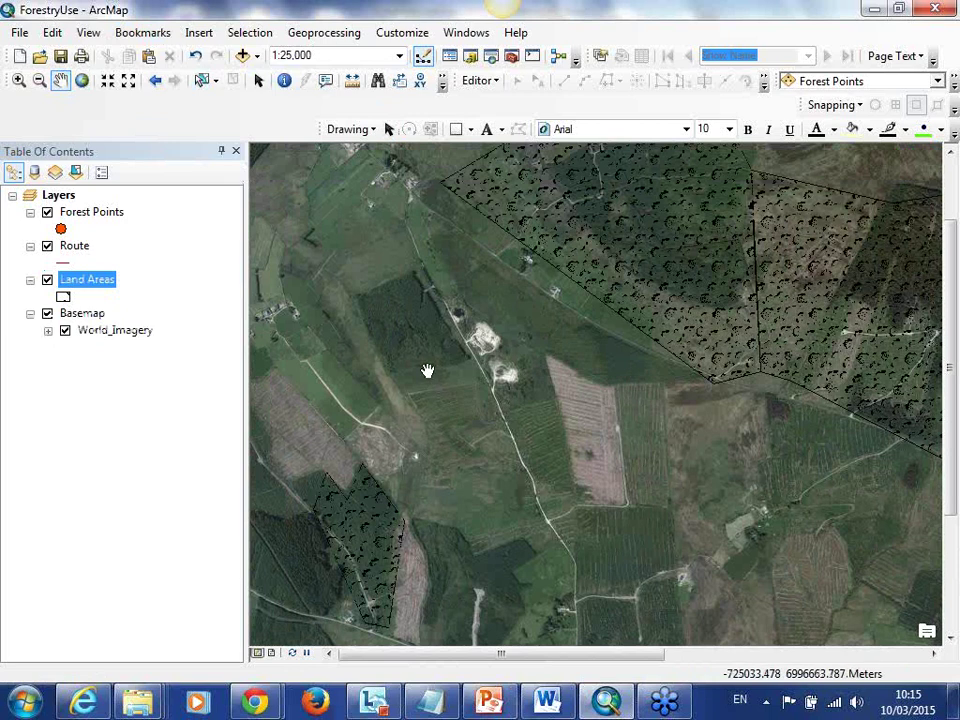
{"action": "left_click", "coordinate": [17, 83]}
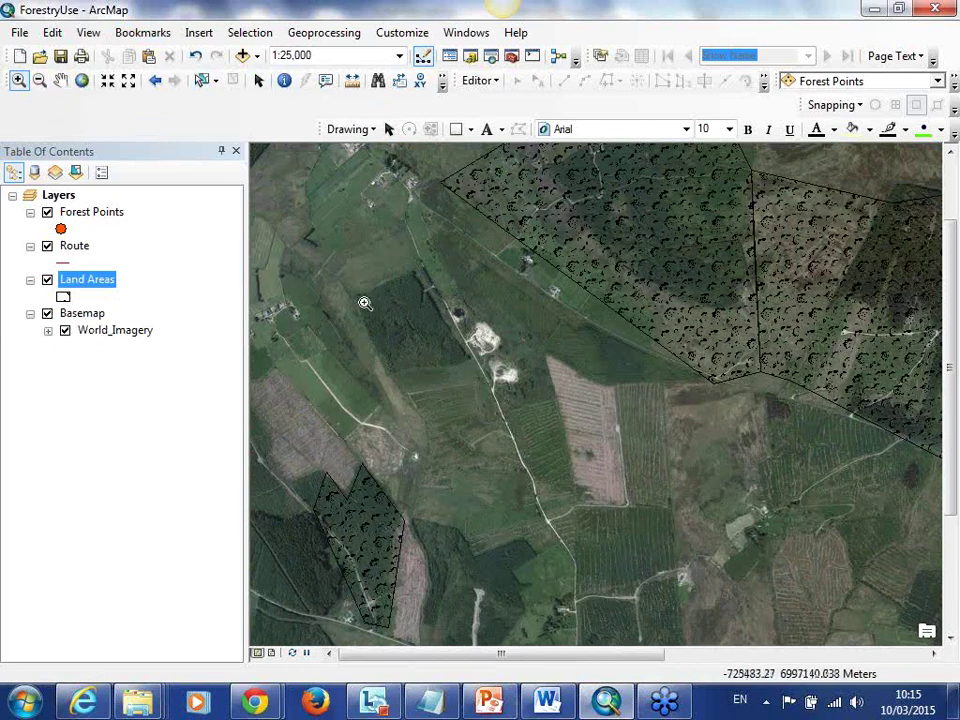
{"action": "left_click_drag", "start_coordinate": [345, 268], "coordinate": [494, 410]}
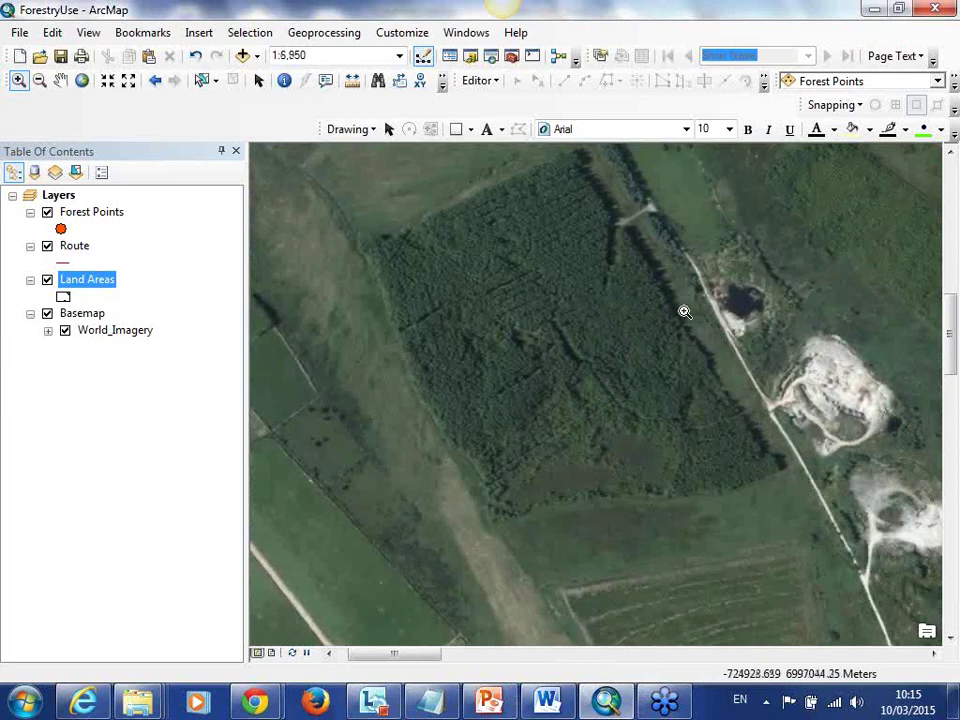
Zoom back out and pan to frame several hatched Land Areas polygons at 1:35,437
{"action": "left_click", "coordinate": [62, 82]}
{"action": "left_click_drag", "start_coordinate": [380, 228], "coordinate": [399, 377]}
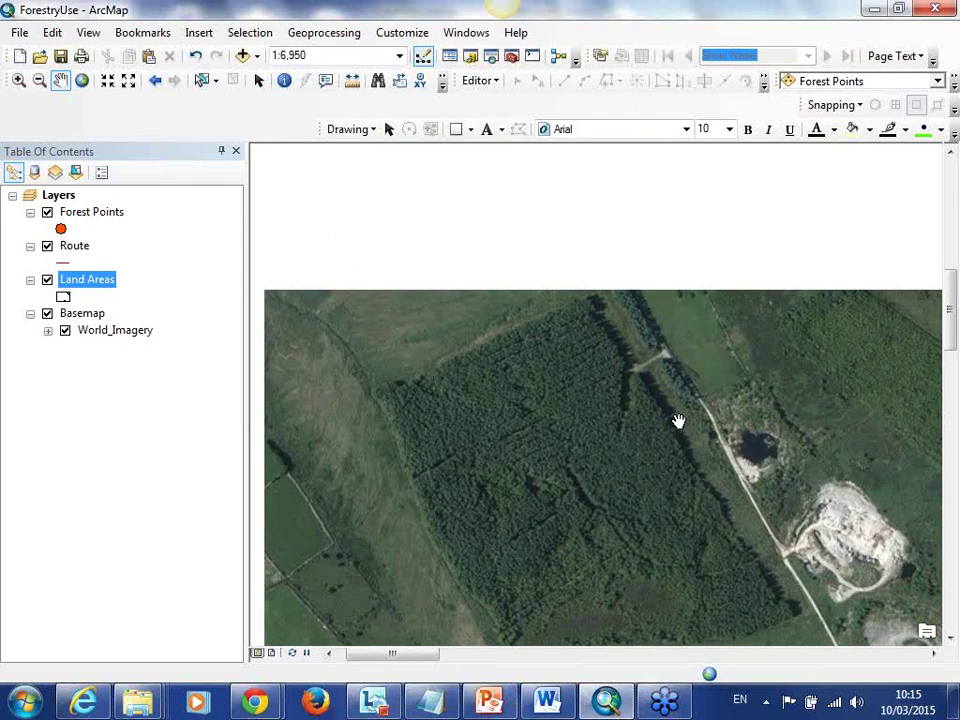
{"action": "left_click_drag", "start_coordinate": [540, 298], "coordinate": [521, 290]}
{"action": "scroll", "coordinate": [551, 313], "scroll_direction": "down", "scroll_amount": 1}
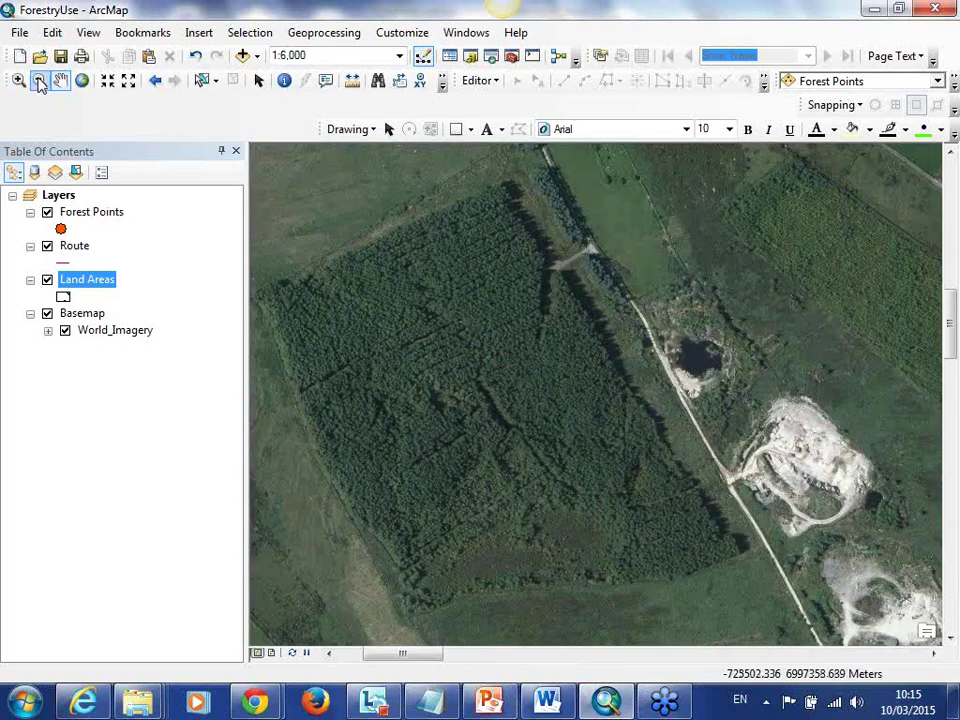
{"action": "left_click", "coordinate": [40, 82]}
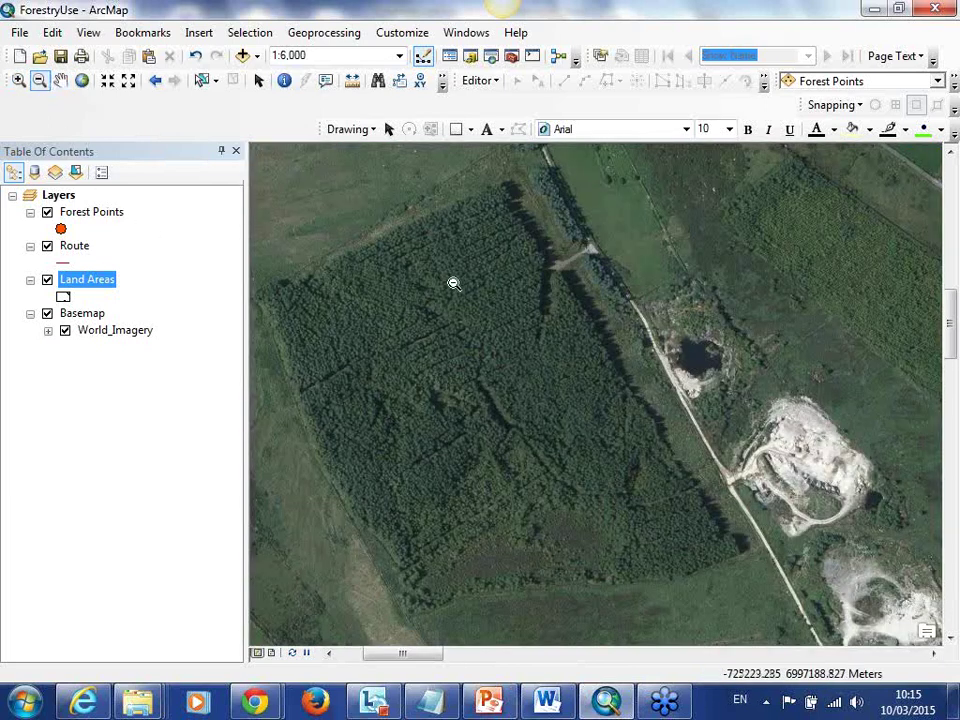
{"action": "left_click_drag", "start_coordinate": [452, 281], "coordinate": [736, 455]}
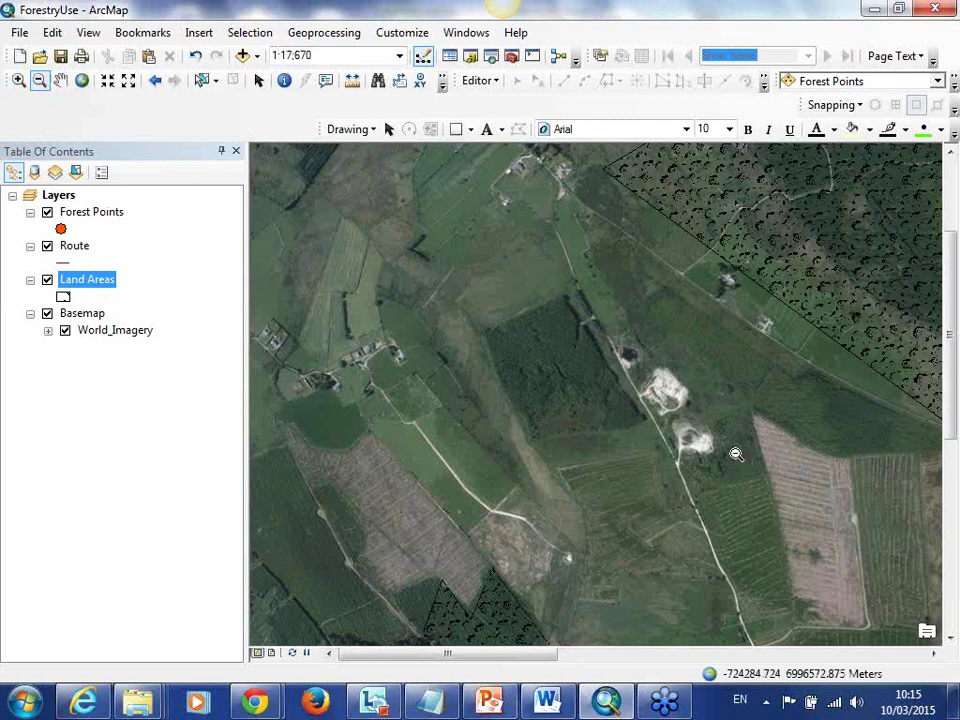
{"action": "left_click_drag", "start_coordinate": [488, 265], "coordinate": [834, 517]}
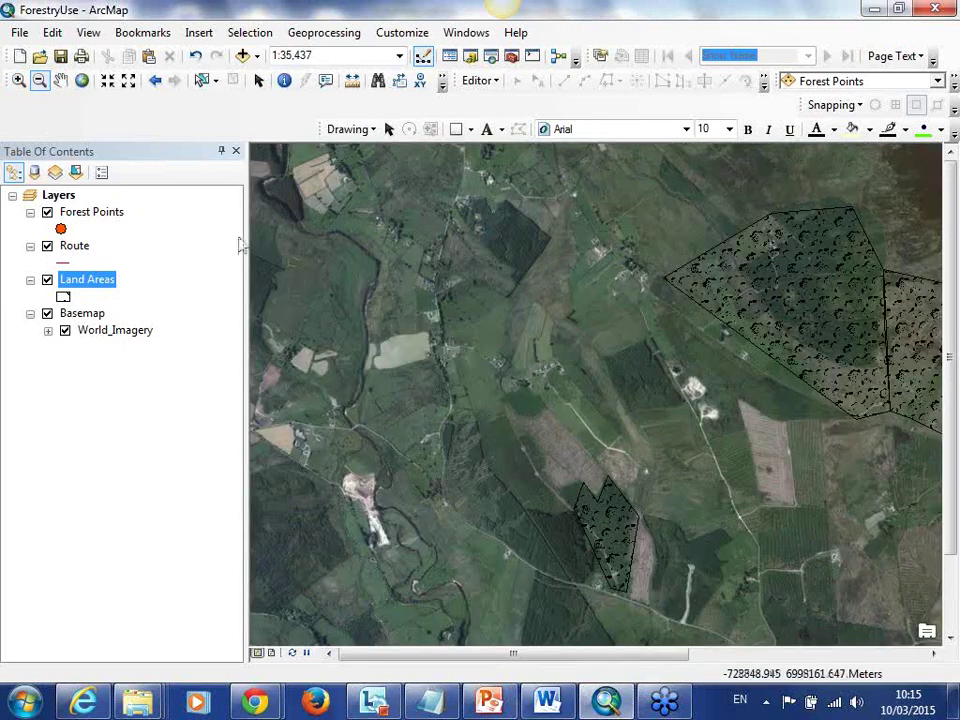
{"action": "left_click", "coordinate": [60, 80]}
{"action": "left_click_drag", "start_coordinate": [608, 384], "coordinate": [430, 315]}
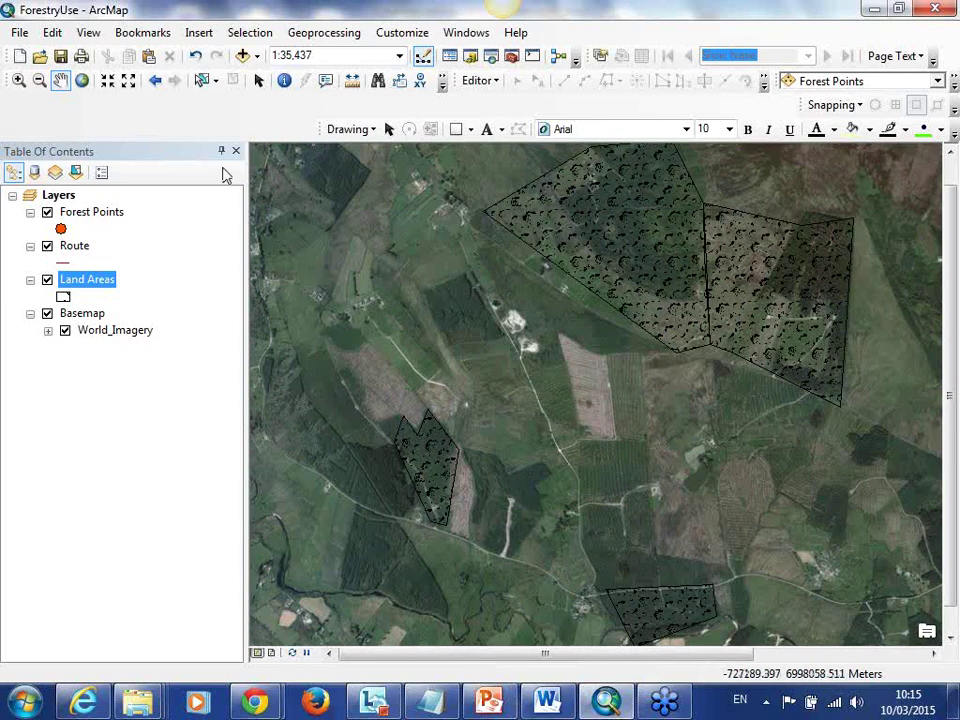
Start an editing session on the Land Areas layer
{"action": "left_click", "coordinate": [494, 84]}
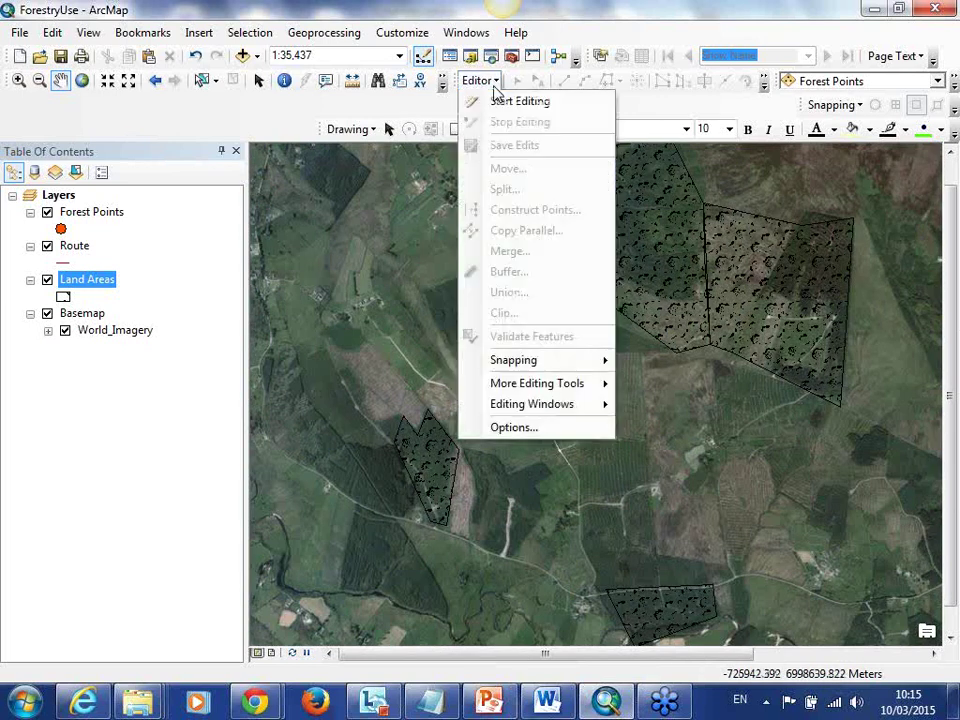
{"action": "left_click", "coordinate": [506, 102]}
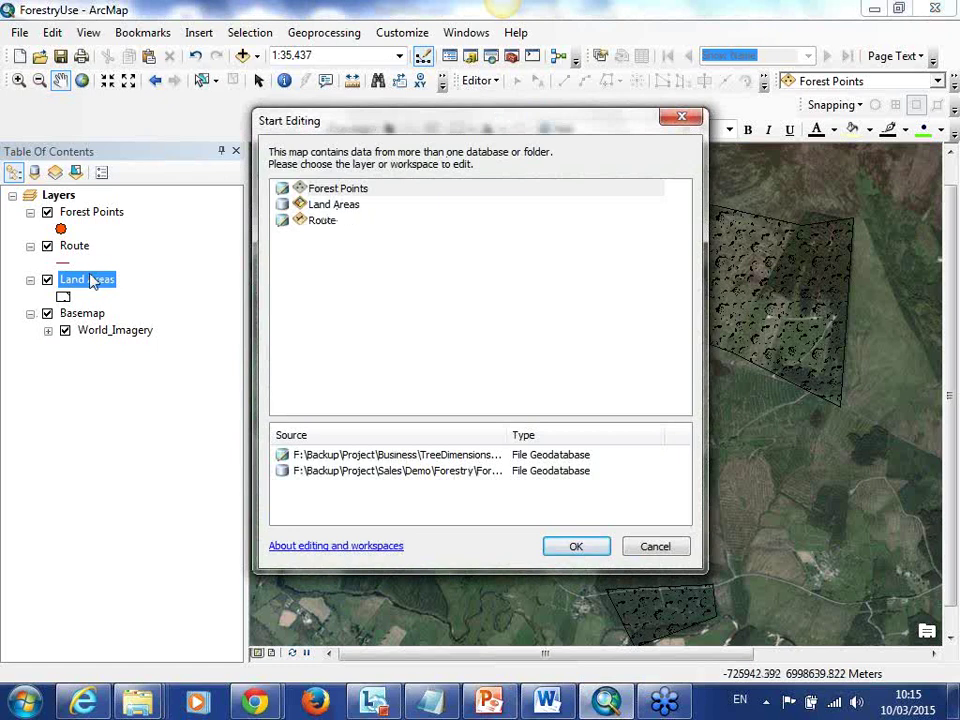
{"action": "left_click", "coordinate": [343, 207]}
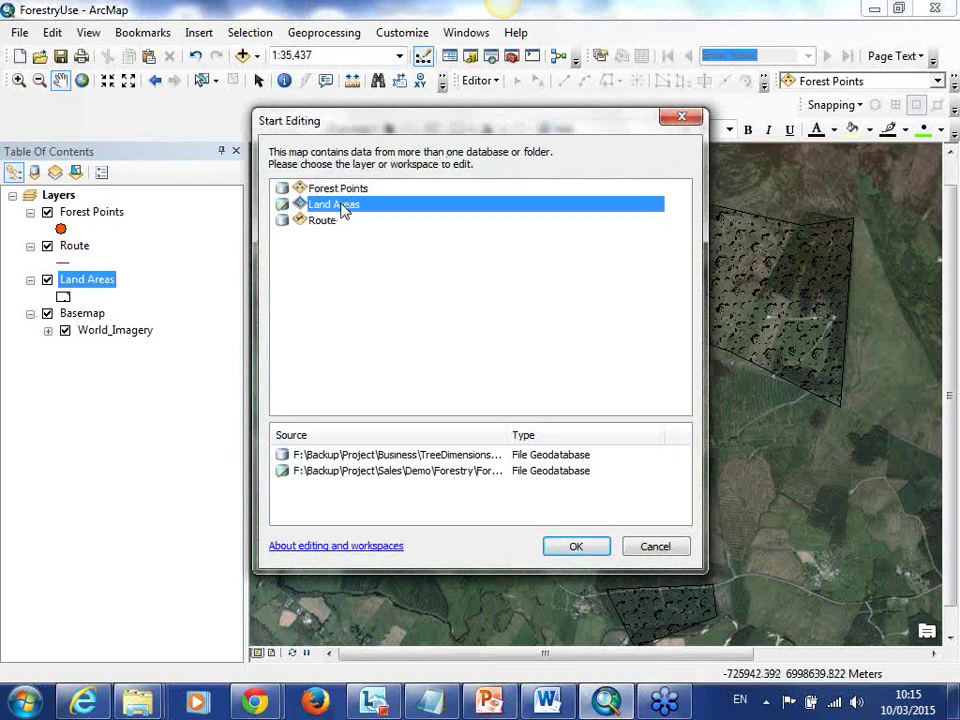
{"action": "left_click", "coordinate": [576, 546]}
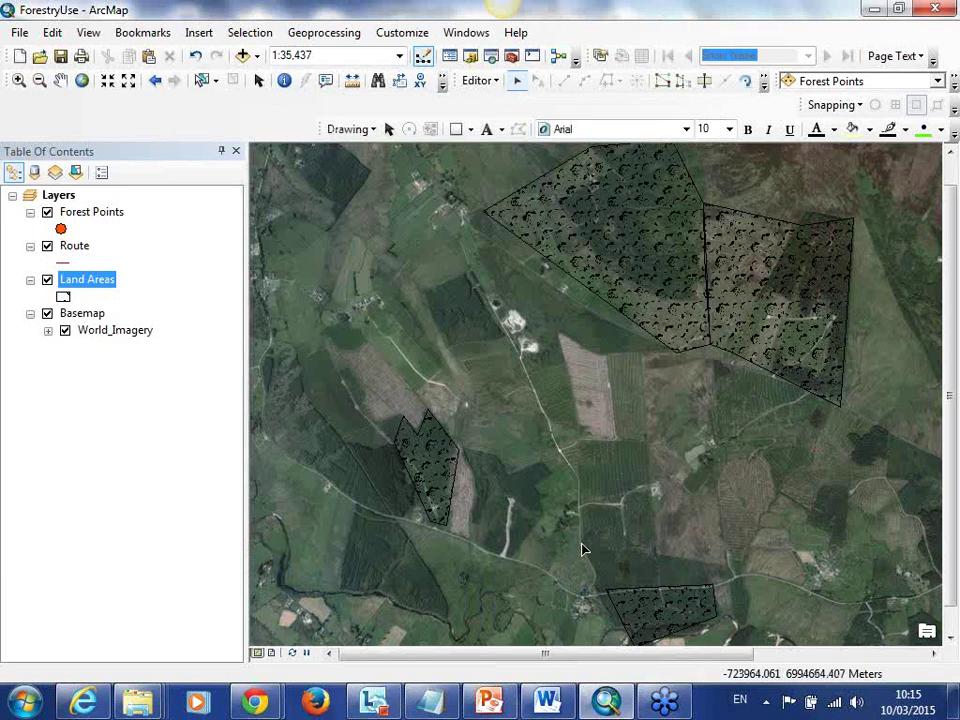
Show the Create Features window listing the Land Areas template
{"action": "left_click", "coordinate": [487, 84]}
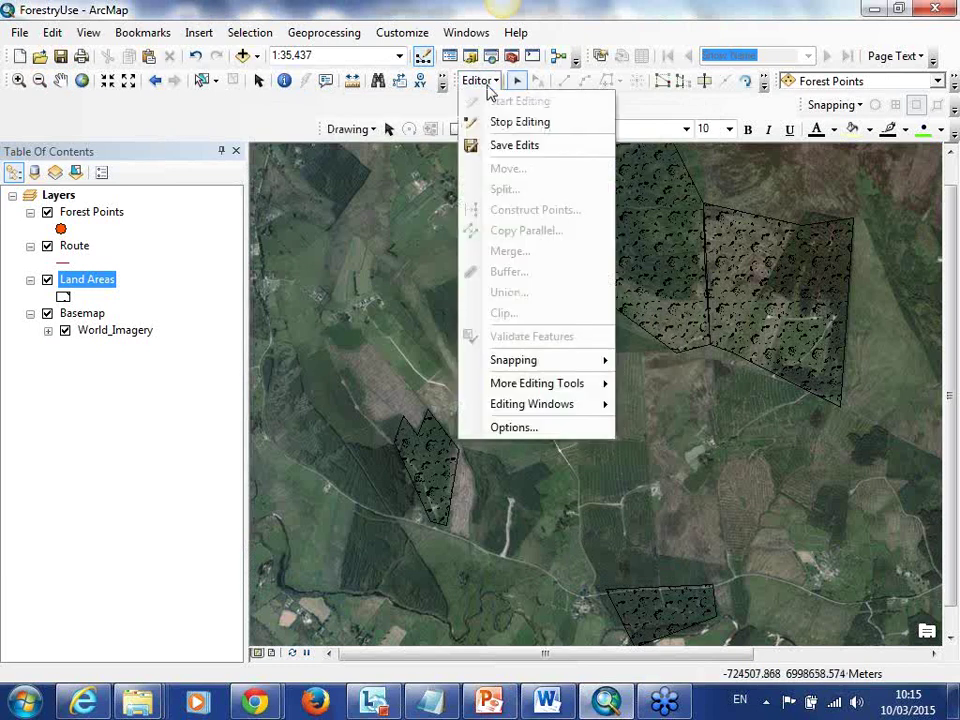
{"action": "mouse_move", "coordinate": [572, 408]}
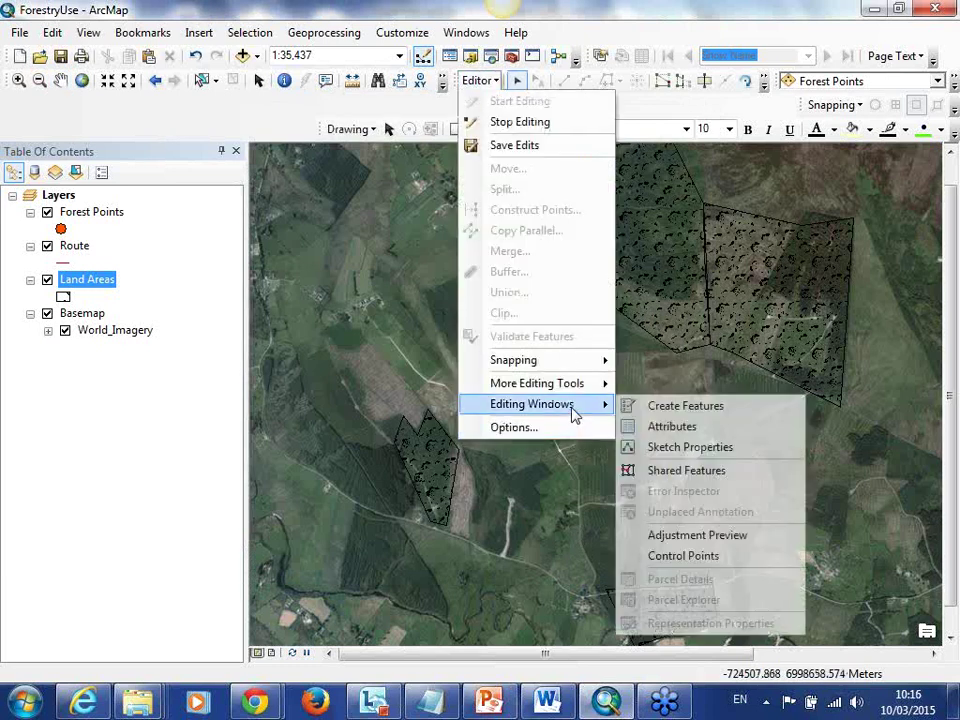
{"action": "left_click", "coordinate": [697, 407]}
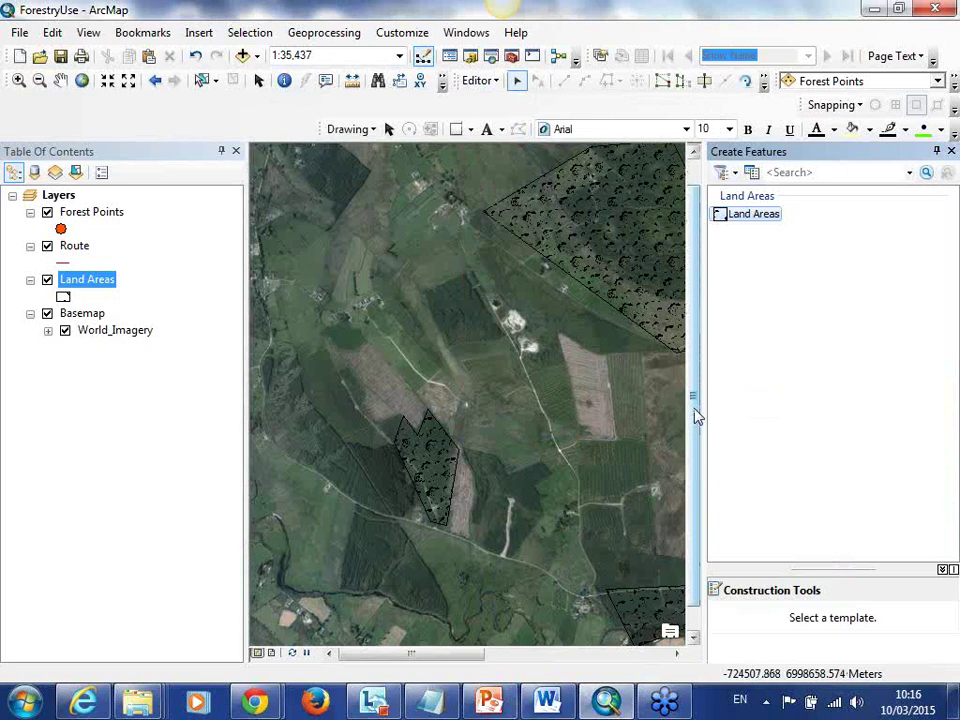
With the Land Areas template, start a polygon along the forest's western tip and northern edge
{"action": "left_click", "coordinate": [771, 217]}
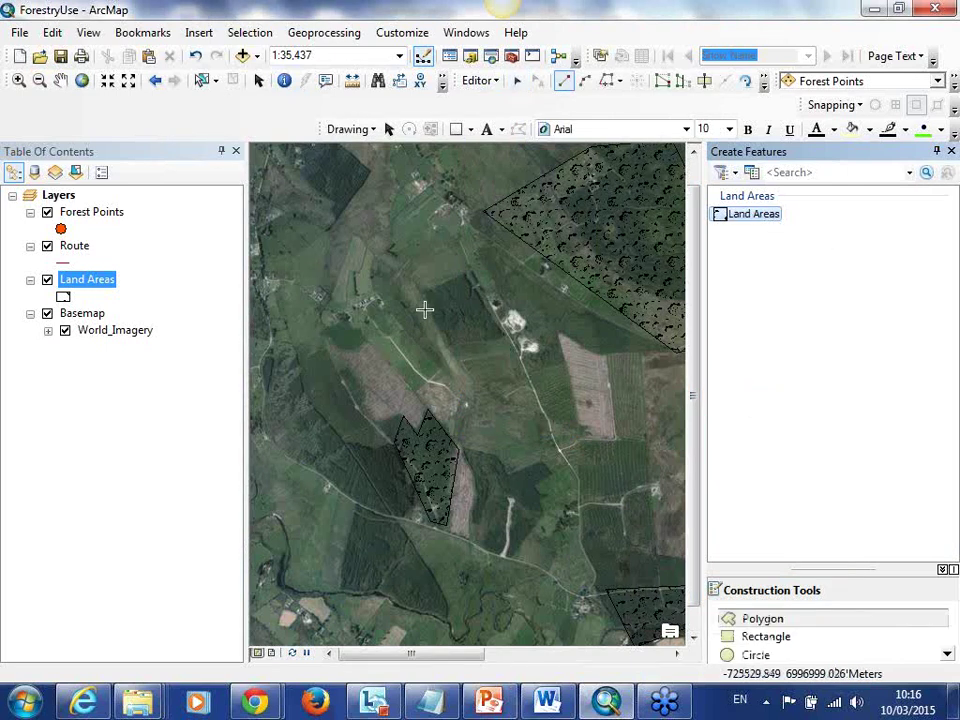
{"action": "scroll", "coordinate": [425, 310], "scroll_direction": "up", "scroll_amount": 1}
{"action": "scroll", "coordinate": [427, 320], "scroll_direction": "down", "scroll_amount": 2}
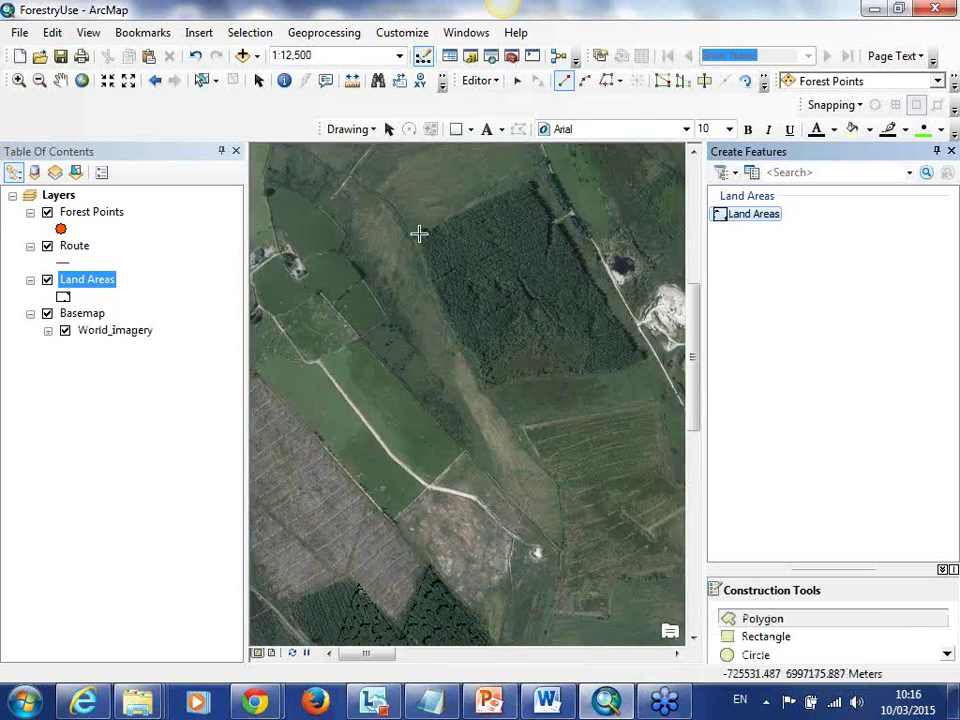
{"action": "left_click", "coordinate": [419, 234]}
{"action": "left_click", "coordinate": [469, 207]}
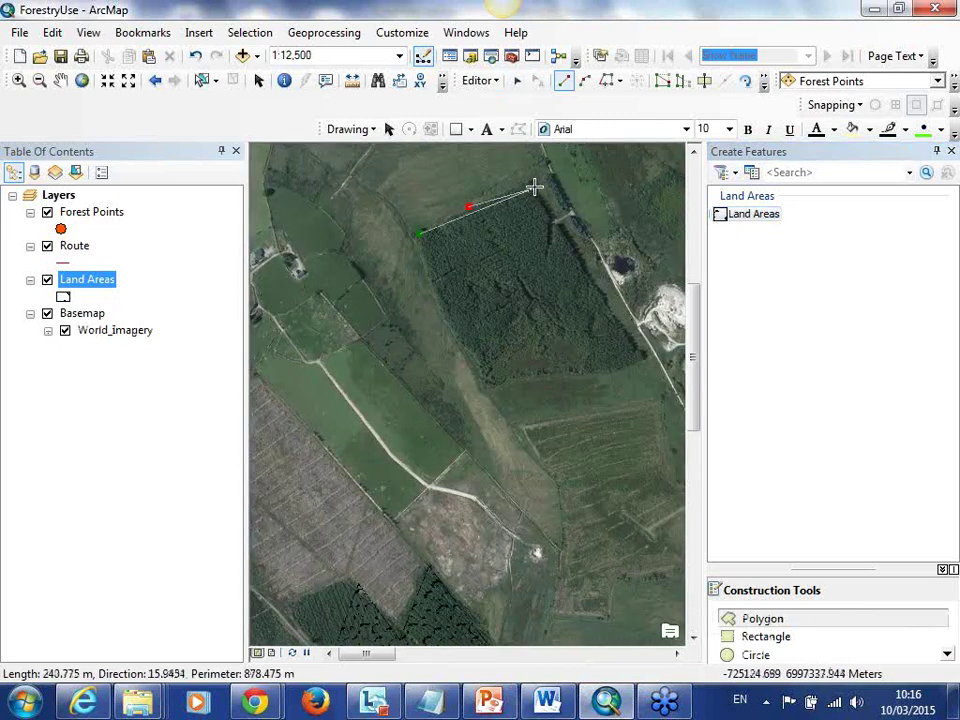
{"action": "left_click", "coordinate": [535, 184]}
{"action": "left_click", "coordinate": [552, 220]}
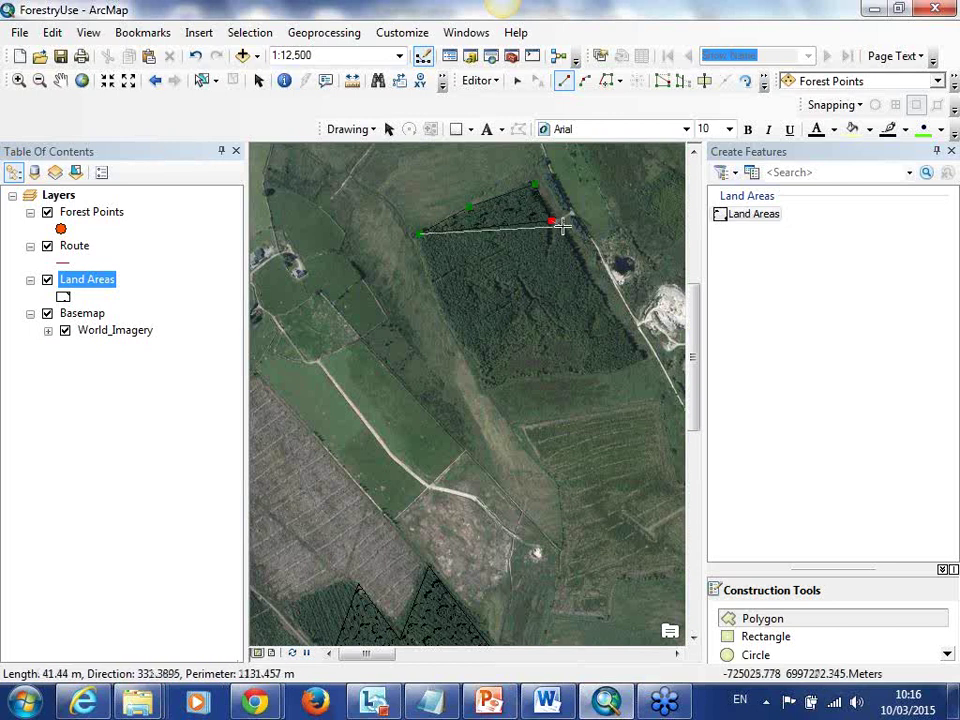
Trace the forest's eastern and southern edges and finish the polygon
{"action": "left_click", "coordinate": [568, 244]}
{"action": "left_click", "coordinate": [604, 301]}
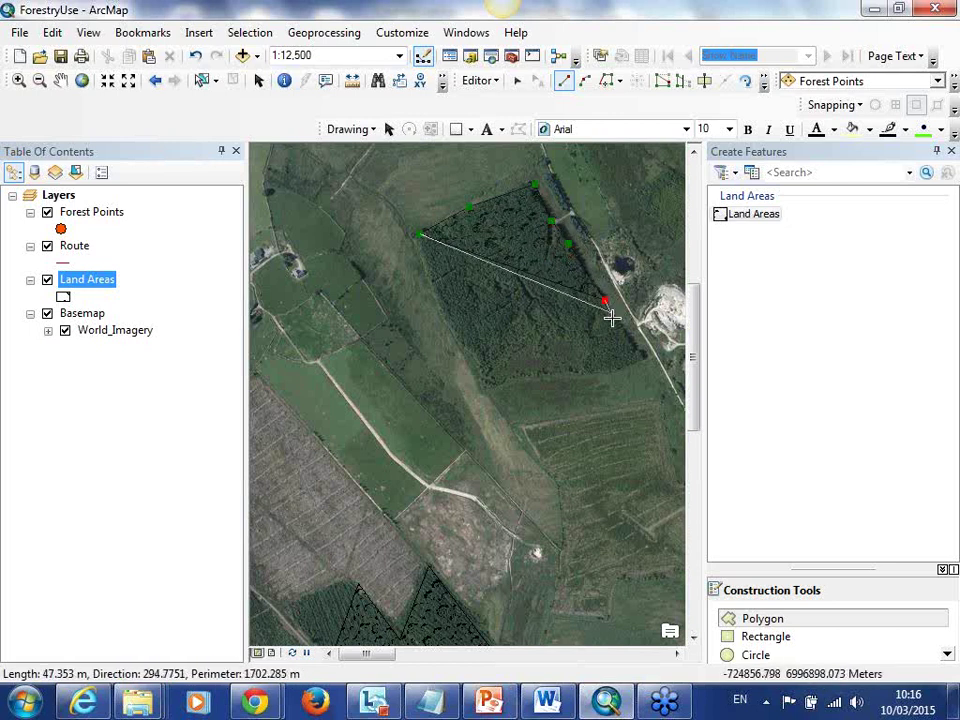
{"action": "left_click", "coordinate": [644, 357]}
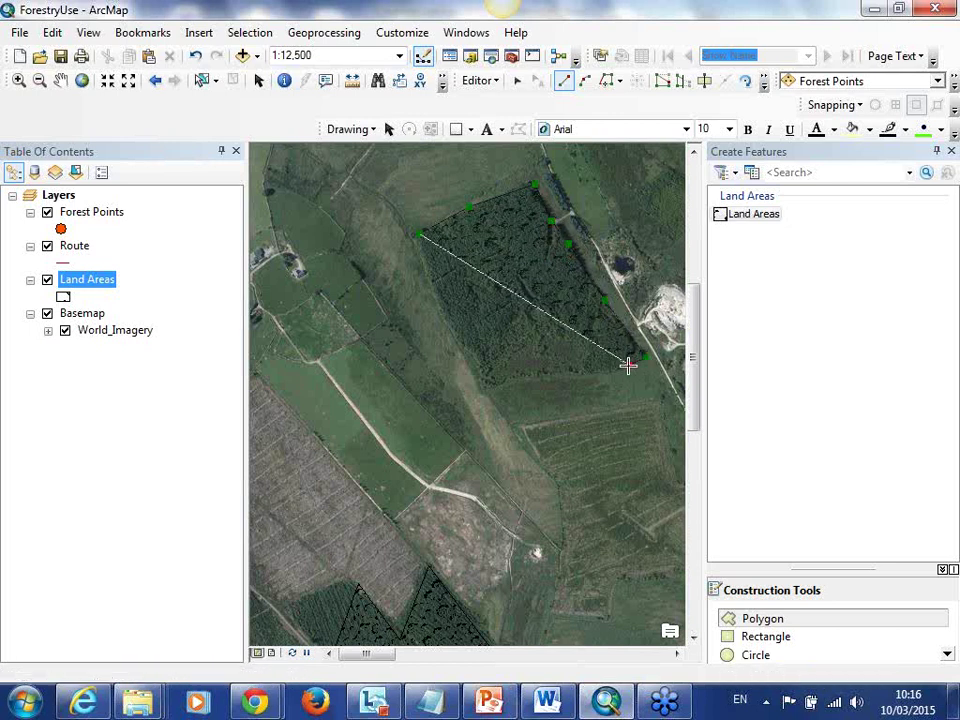
{"action": "left_click", "coordinate": [628, 365]}
{"action": "left_click", "coordinate": [605, 372]}
{"action": "left_click", "coordinate": [550, 376]}
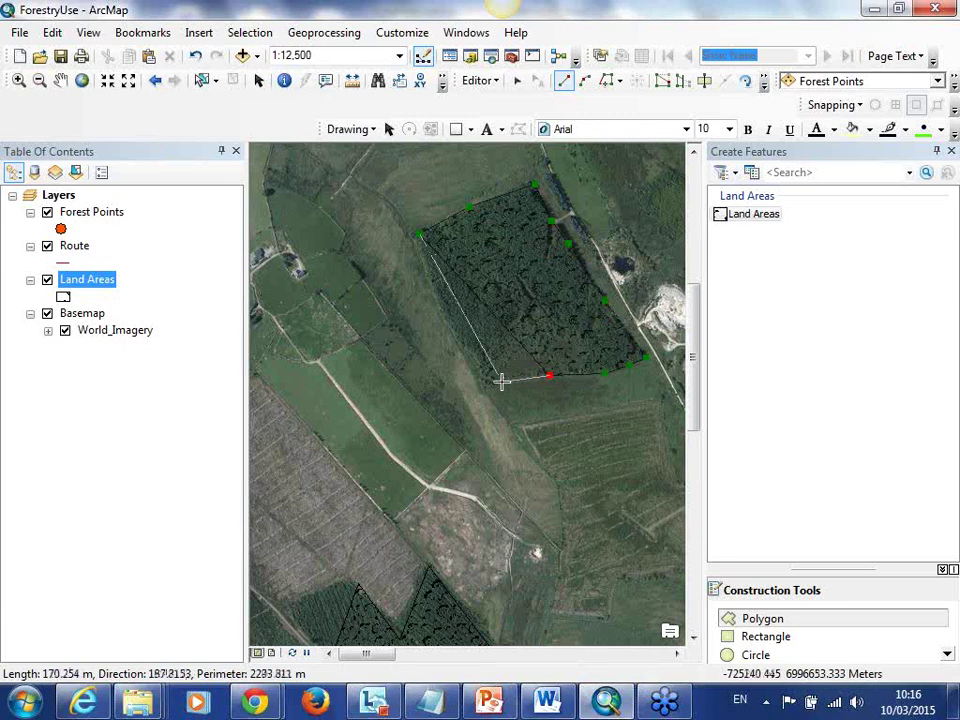
{"action": "left_click", "coordinate": [498, 383]}
{"action": "double_click", "coordinate": [484, 392]}
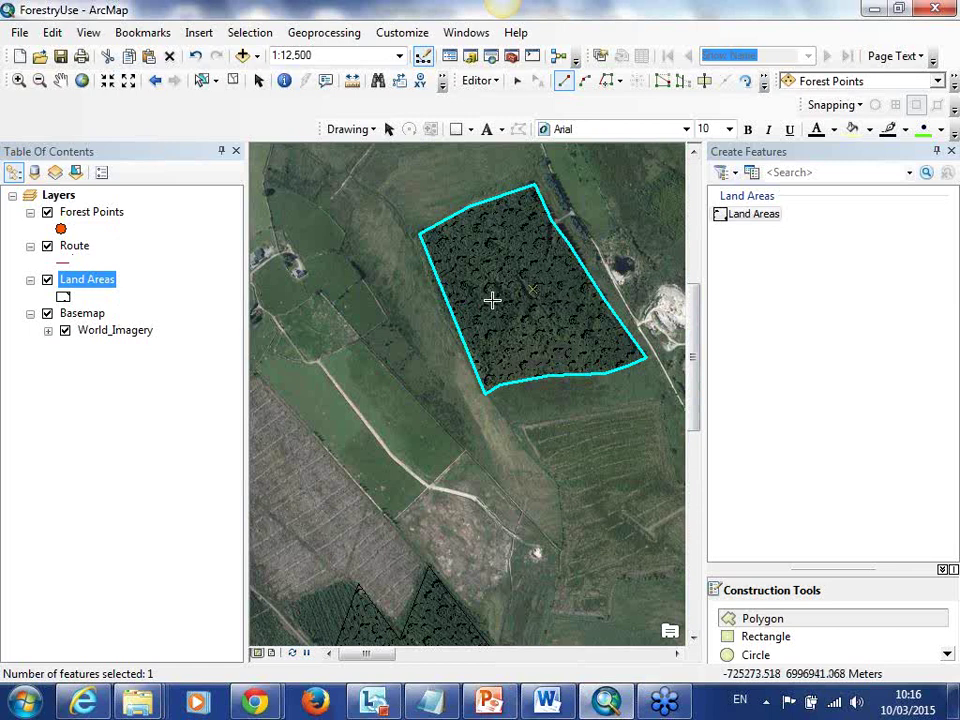
Open the new polygon's attributes and name it Land area B
{"action": "left_click", "coordinate": [495, 82]}
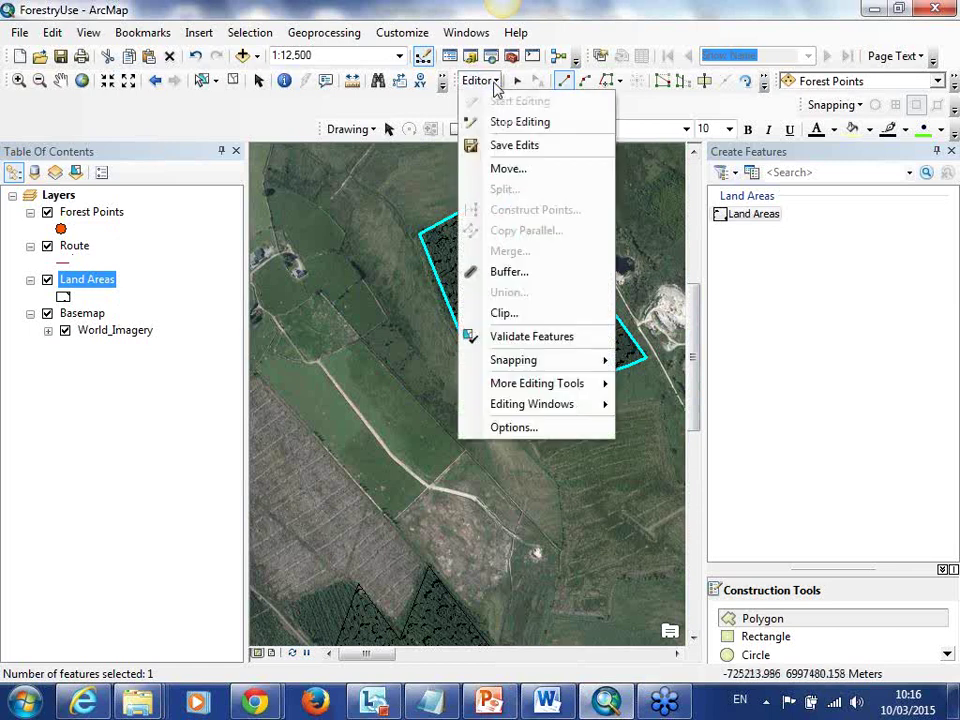
{"action": "mouse_move", "coordinate": [553, 405]}
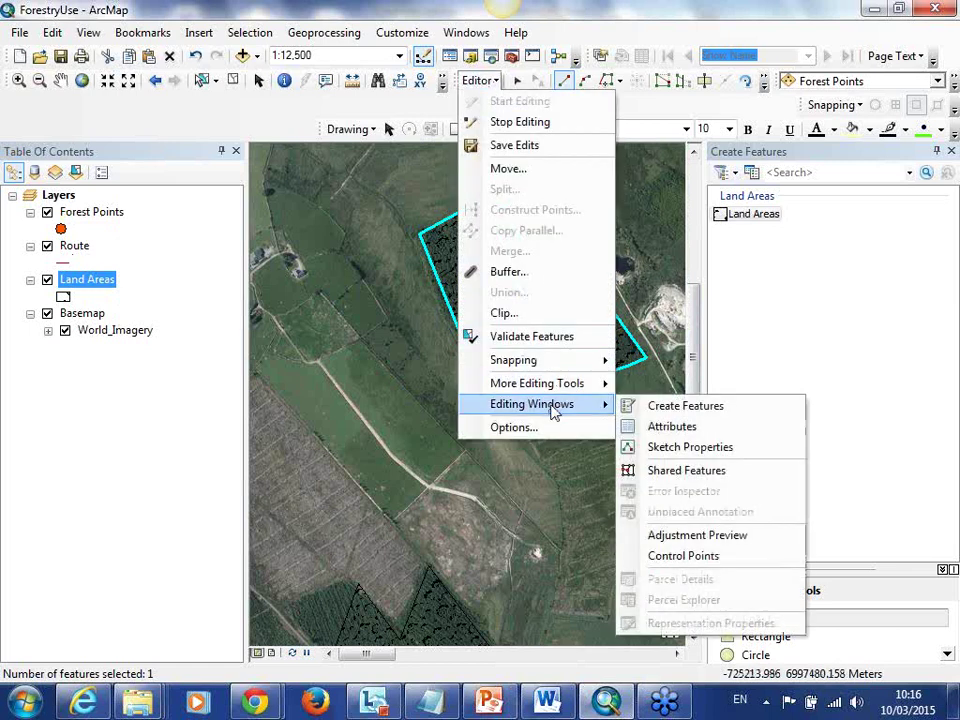
{"action": "left_click", "coordinate": [704, 434]}
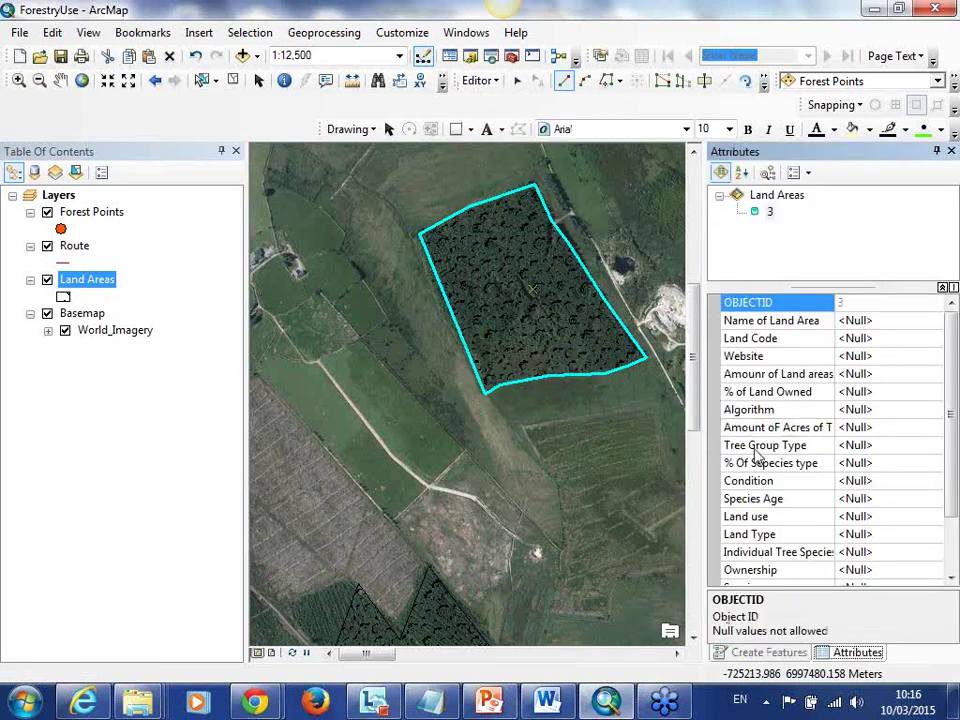
{"action": "left_click", "coordinate": [949, 331]}
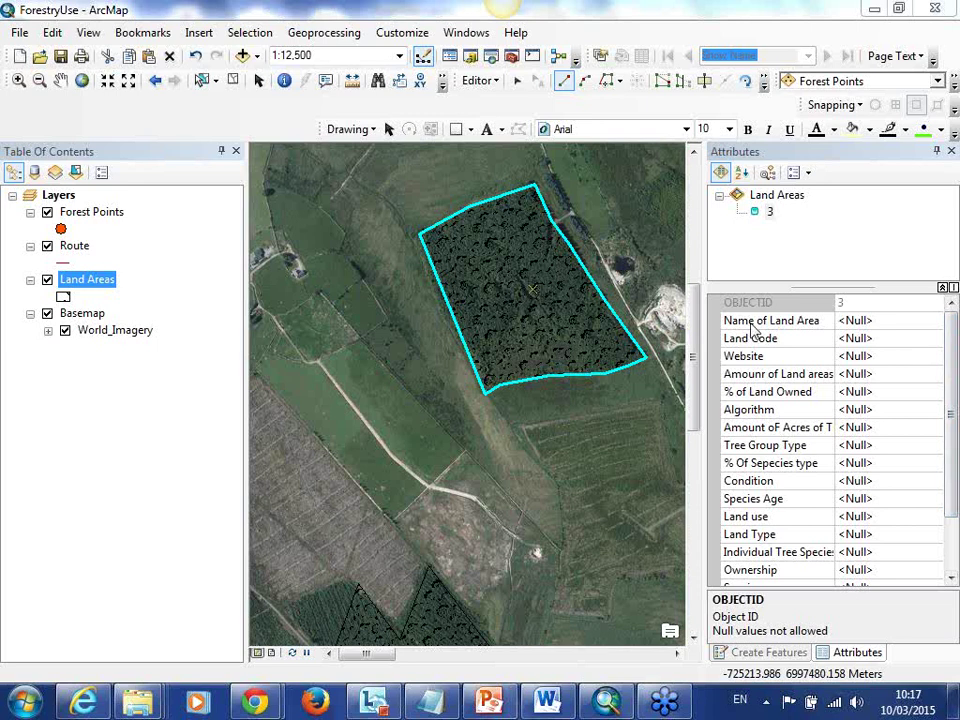
{"action": "left_click", "coordinate": [869, 322]}
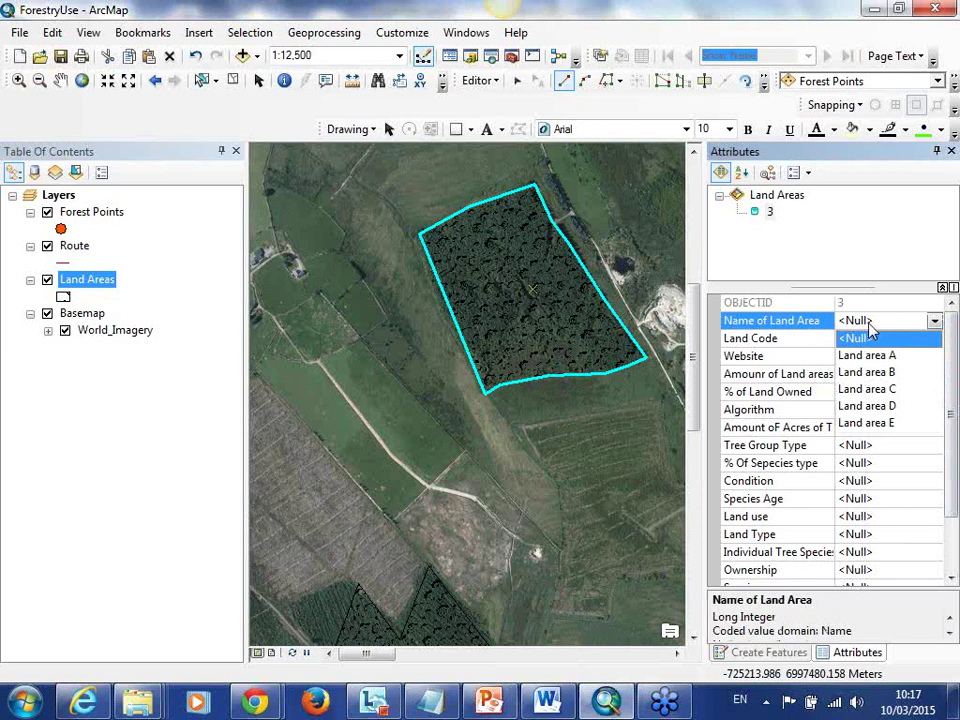
{"action": "left_click", "coordinate": [874, 375]}
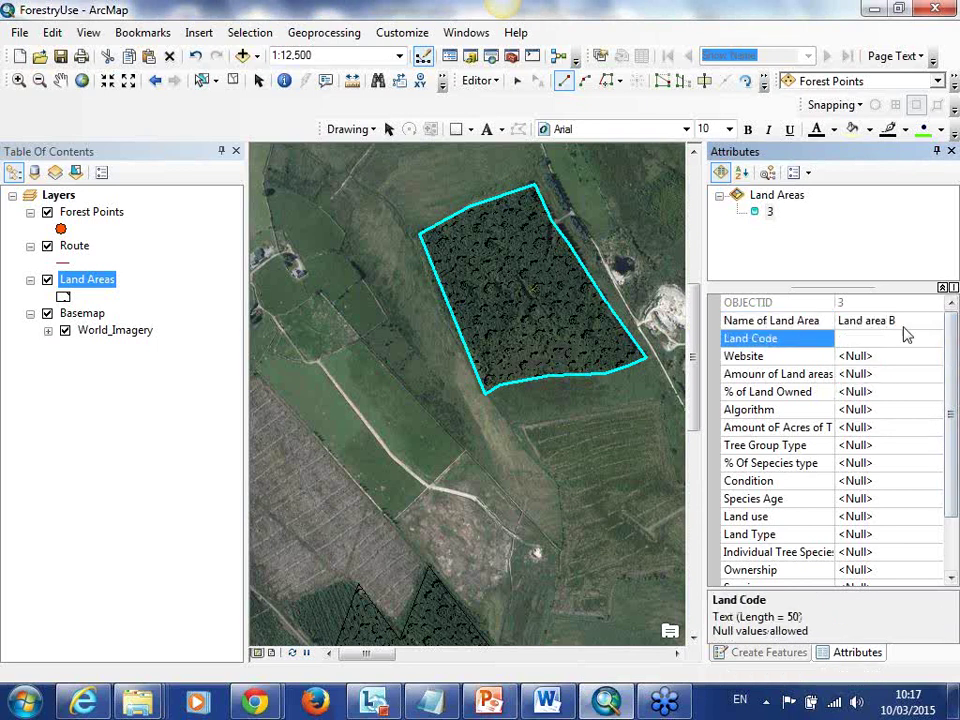
Set Land Type to F - Forest Land and Land use to Boreland within Forest Ownership Boundary
{"action": "left_click_drag", "start_coordinate": [955, 355], "coordinate": [955, 413]}
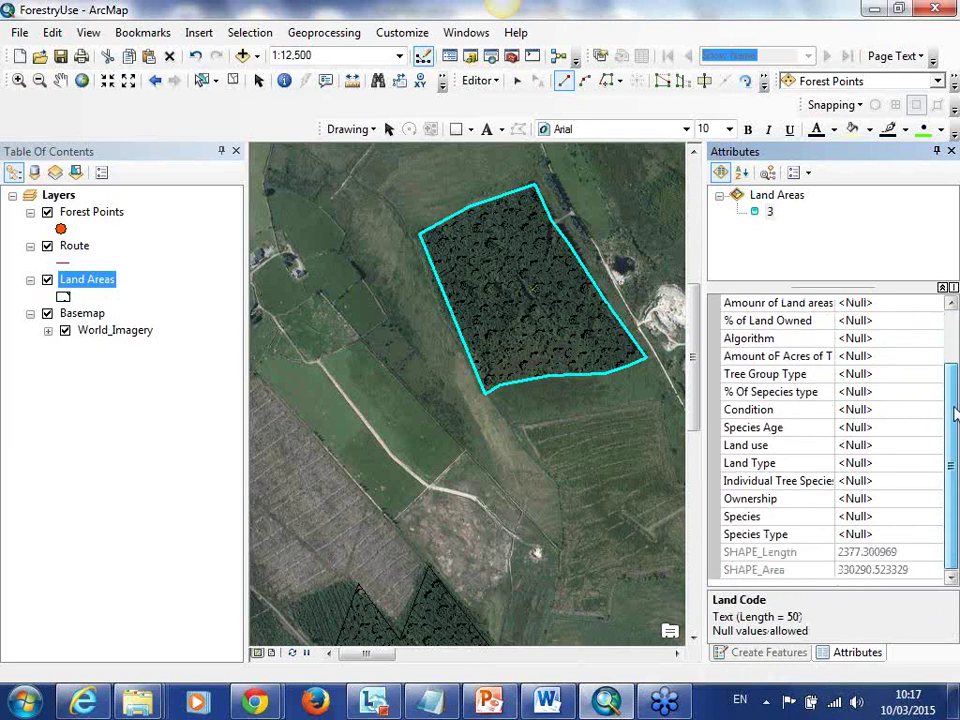
{"action": "left_click", "coordinate": [855, 463]}
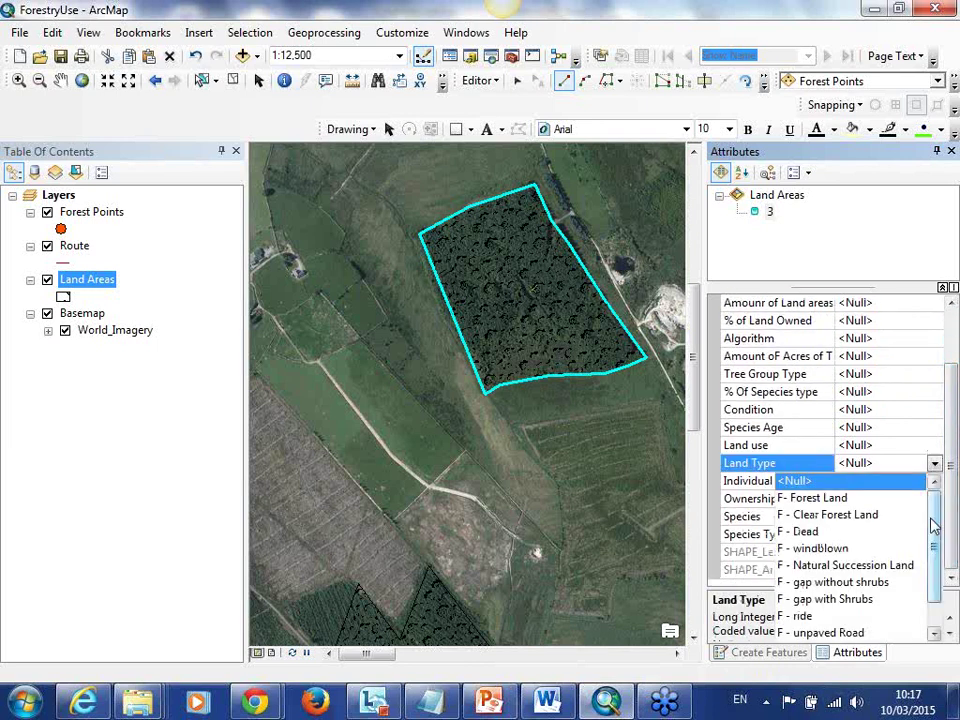
{"action": "left_click", "coordinate": [860, 499]}
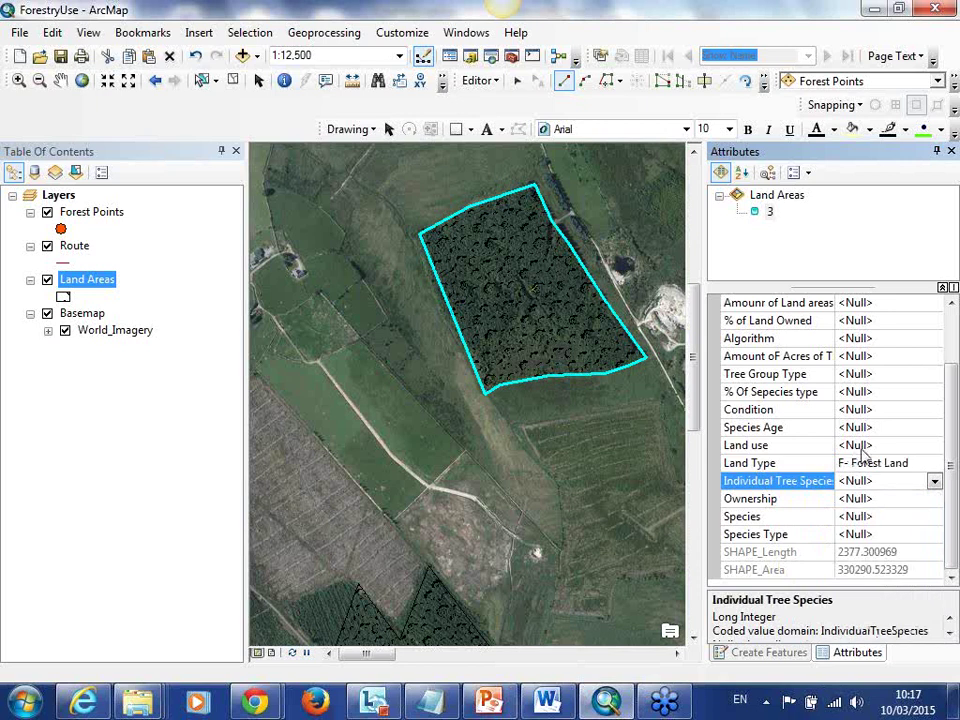
{"action": "left_click", "coordinate": [863, 446]}
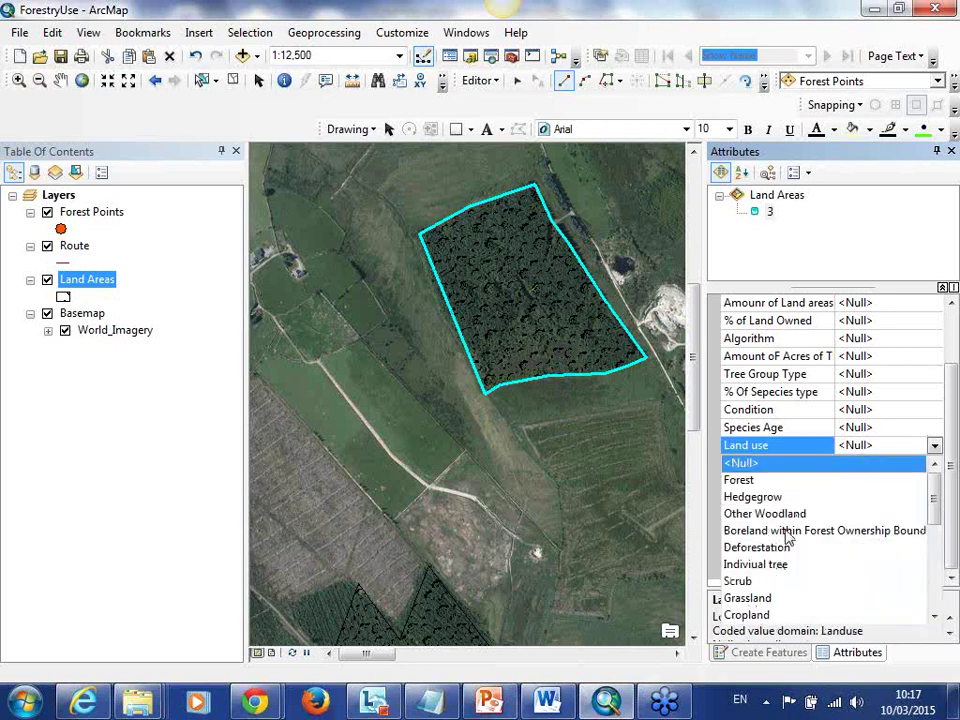
{"action": "left_click", "coordinate": [827, 531]}
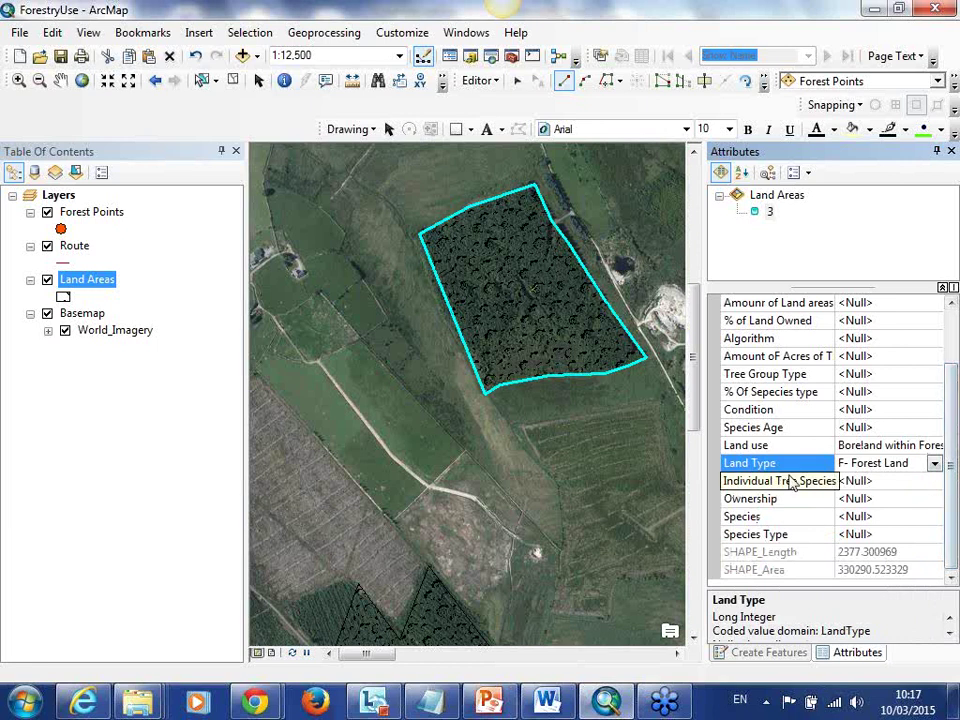
Set Individual Tree Species to Scots pine and Species to Conifer
{"action": "left_click", "coordinate": [868, 482]}
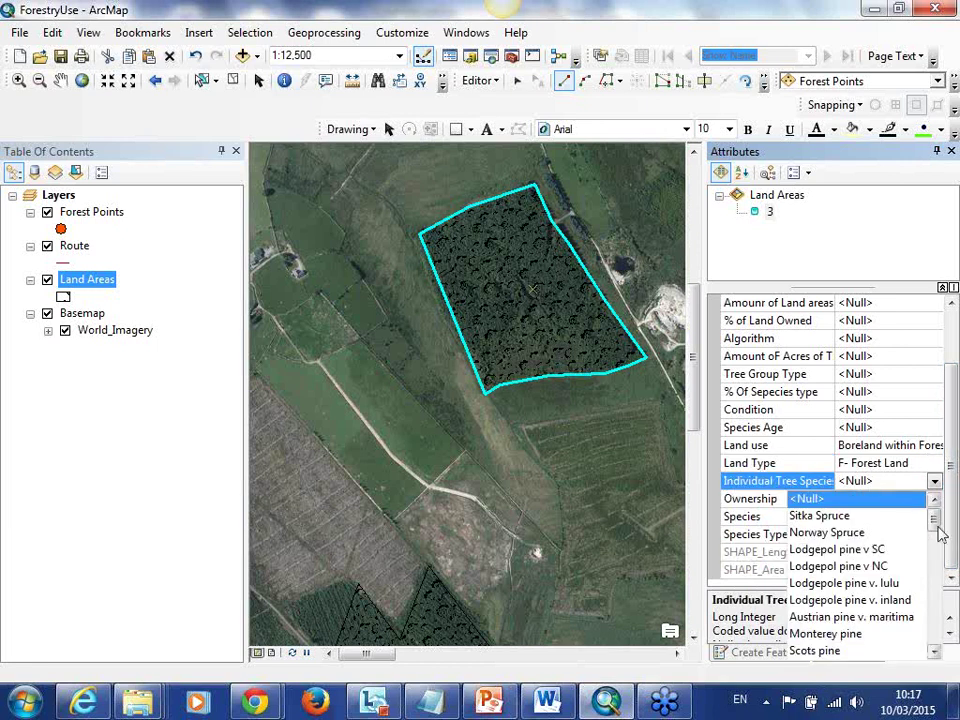
{"action": "left_click_drag", "start_coordinate": [933, 516], "coordinate": [933, 529]}
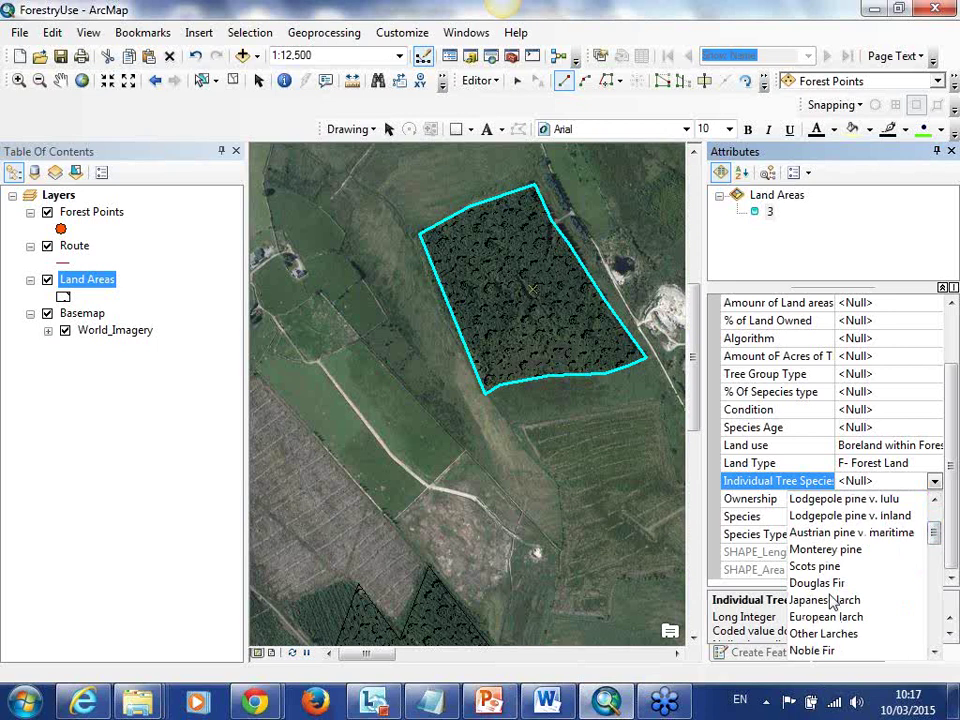
{"action": "left_click", "coordinate": [816, 567]}
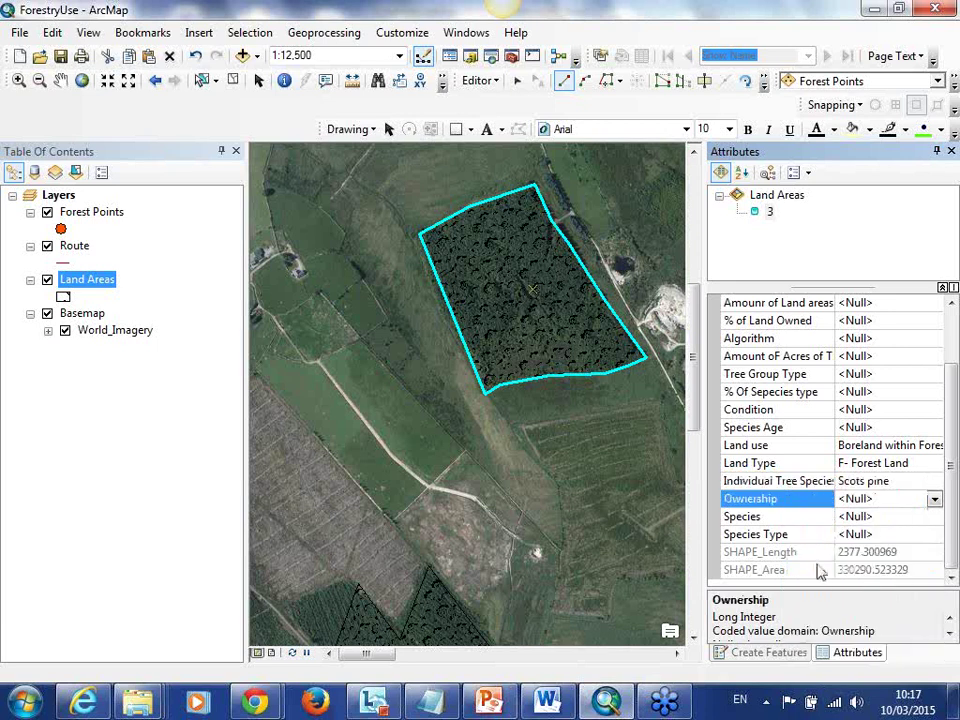
{"action": "left_click", "coordinate": [924, 516]}
{"action": "left_click", "coordinate": [933, 516]}
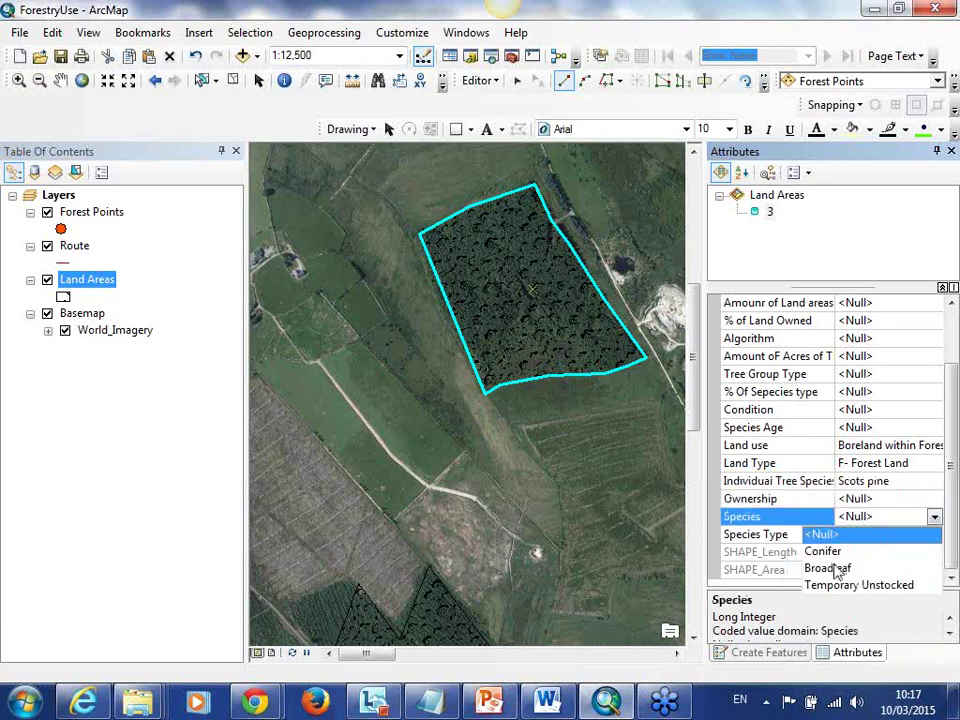
{"action": "left_click", "coordinate": [822, 552]}
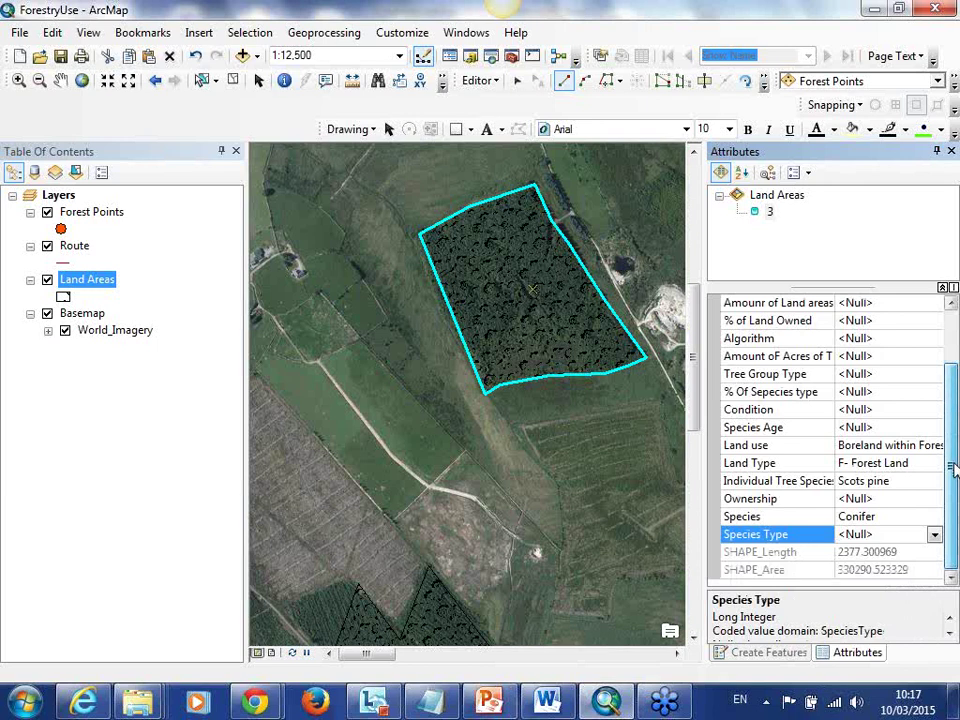
{"action": "scroll", "coordinate": [955, 470], "scroll_direction": "up", "scroll_amount": 2}
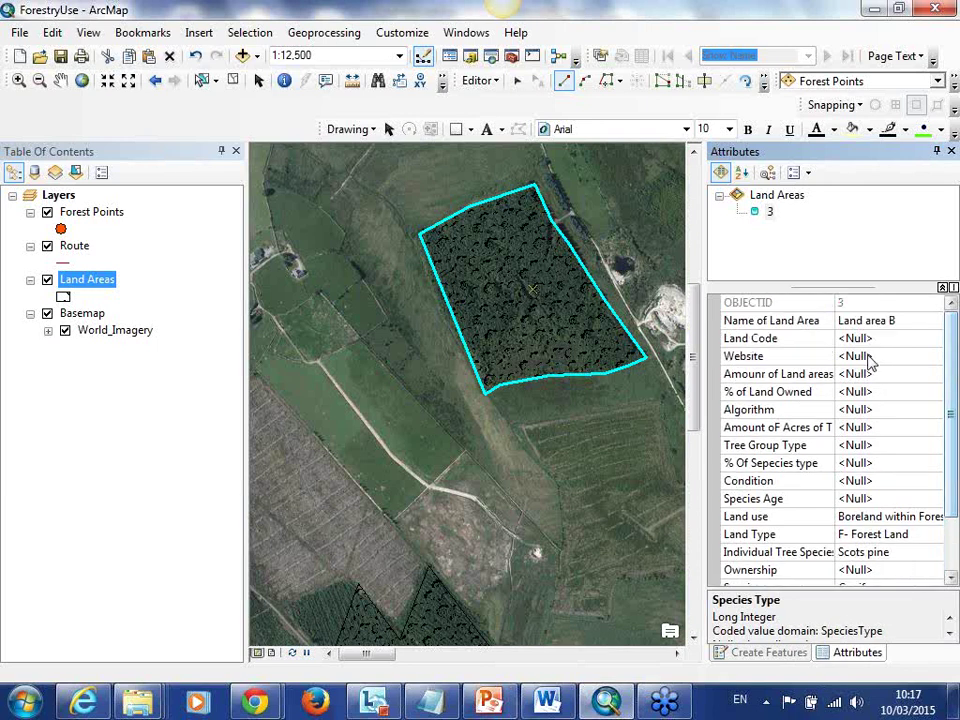
Move to the Amount of Land areas field and copy the esri forestry web address from the notes
{"action": "left_click", "coordinate": [861, 362]}
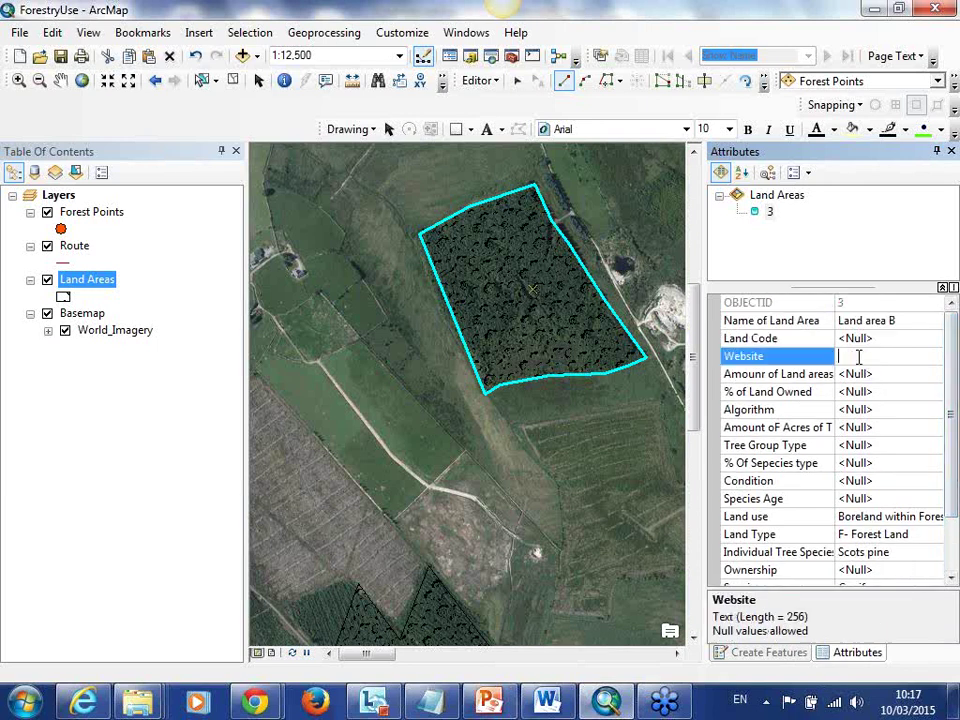
{"action": "key", "text": "Return"}
{"action": "left_click", "coordinate": [429, 704]}
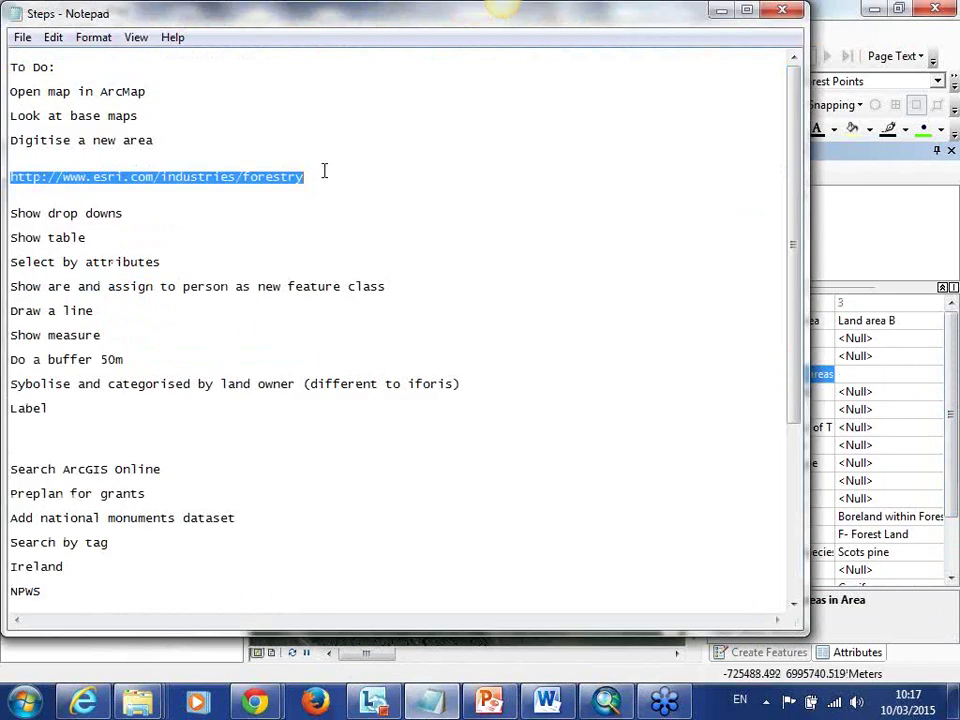
{"action": "left_click_drag", "start_coordinate": [312, 178], "coordinate": [12, 188]}
{"action": "left_click", "coordinate": [721, 10]}
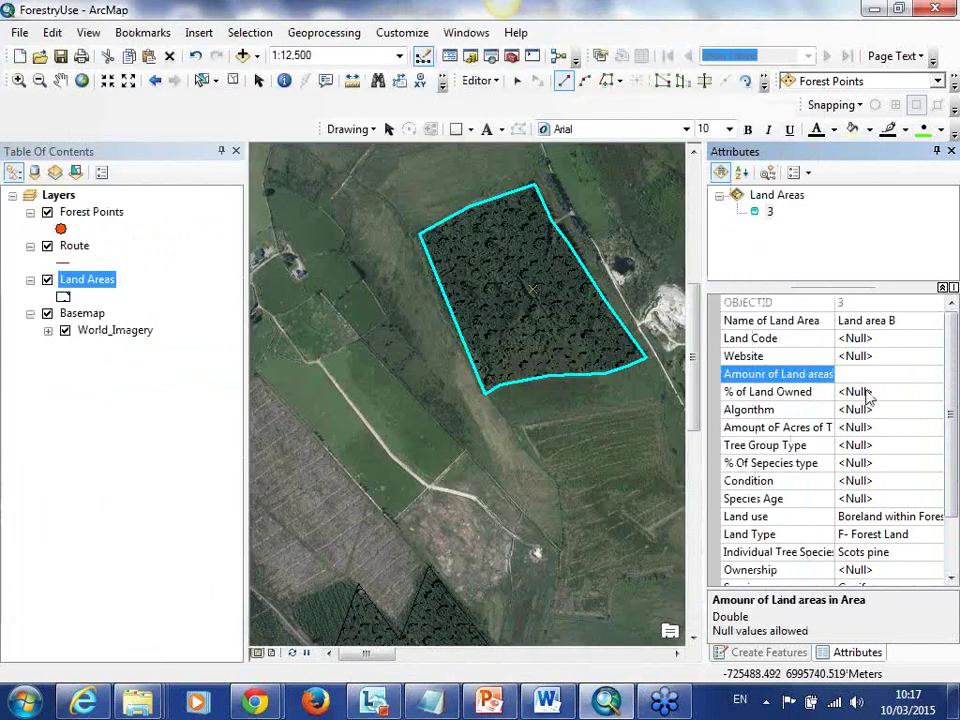
Paste the esri.com forestry web address into Land area B's Amount of Land areas field
{"action": "key", "text": "ctrl+v"}
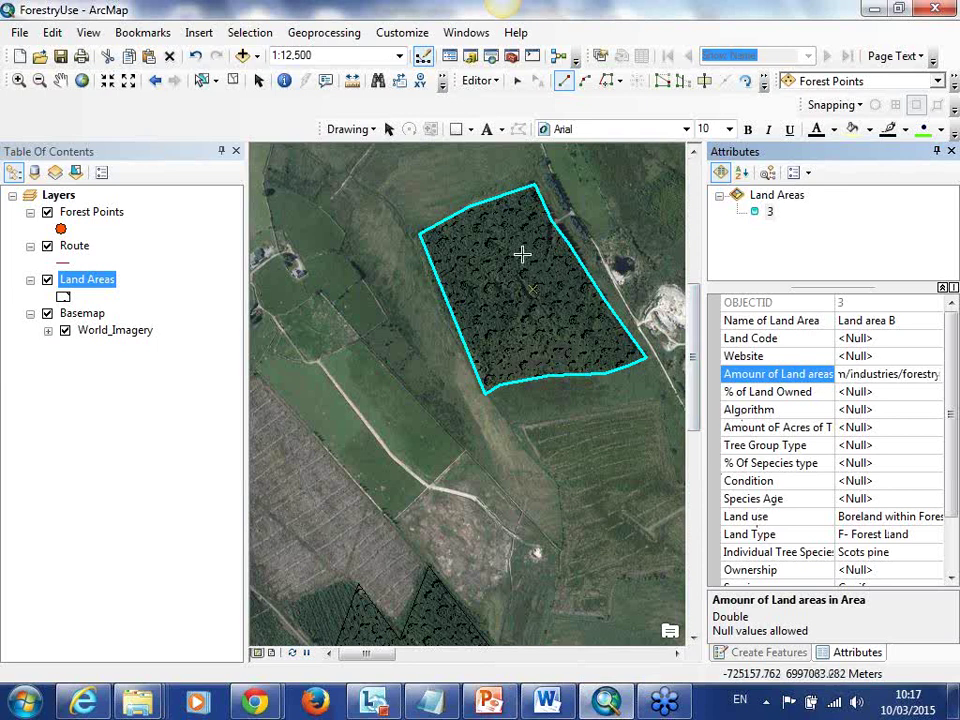
Save the edits, dismiss the incompatible-value error, save again and stop editing
{"action": "left_click", "coordinate": [480, 81]}
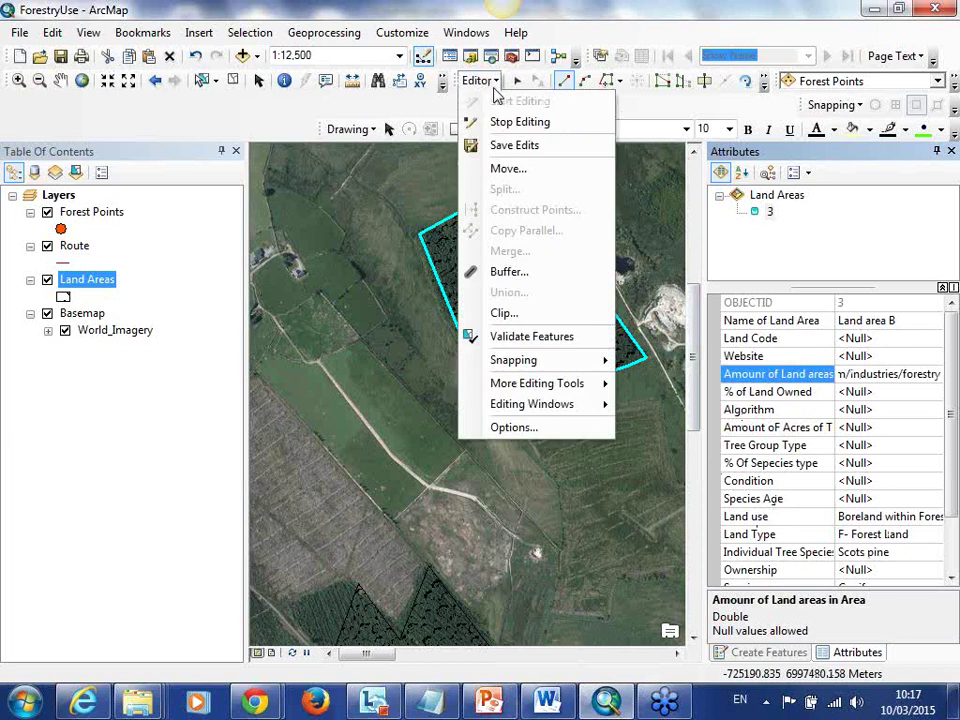
{"action": "left_click", "coordinate": [497, 144]}
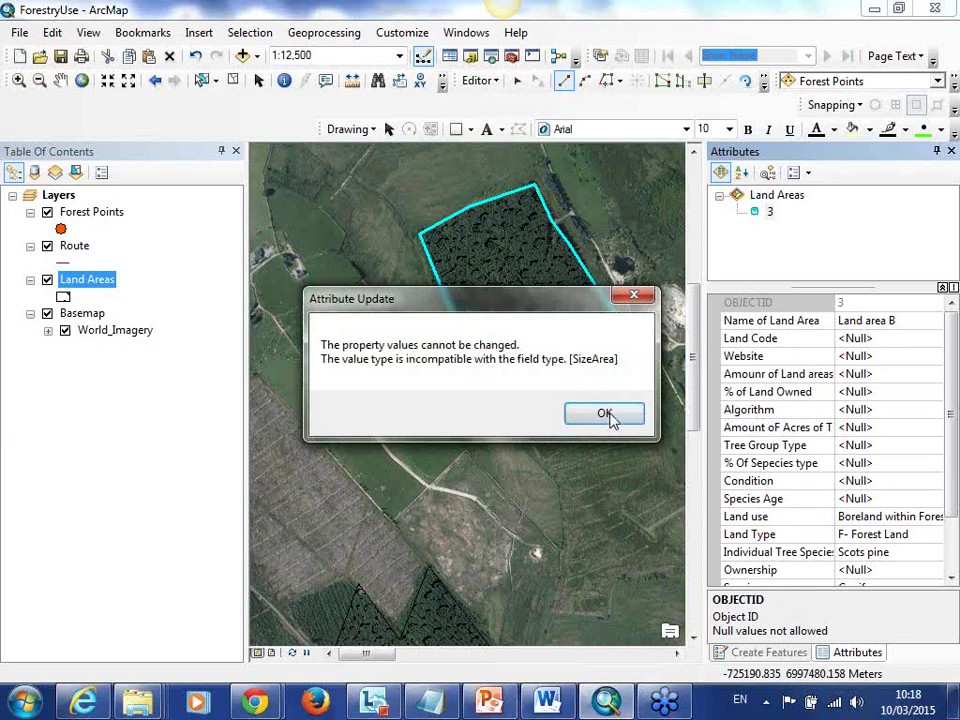
{"action": "left_click", "coordinate": [604, 414]}
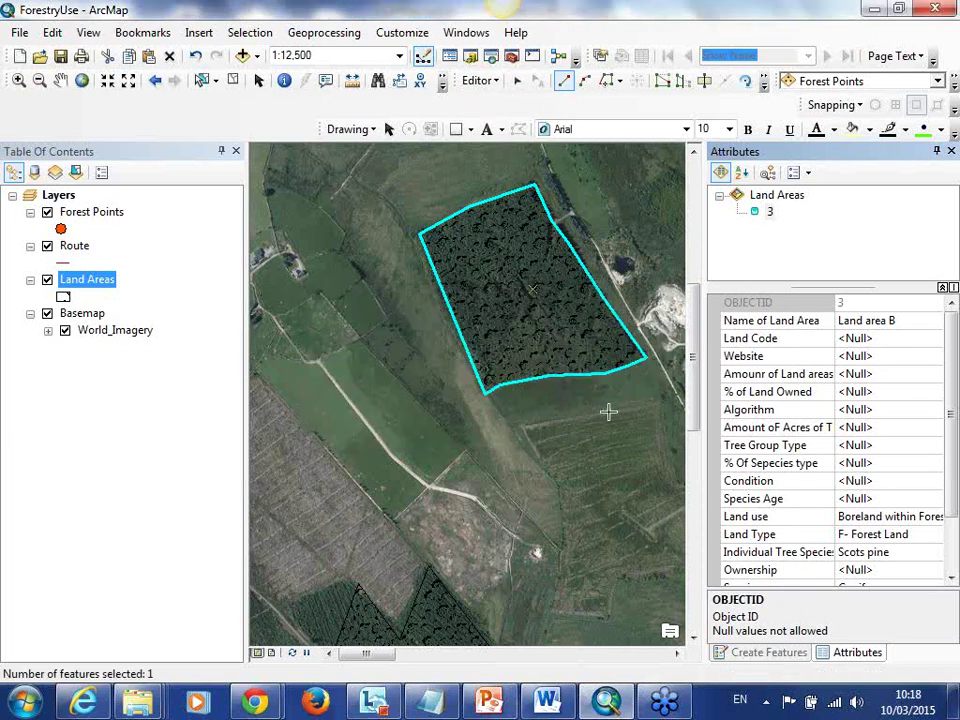
{"action": "left_click", "coordinate": [480, 81]}
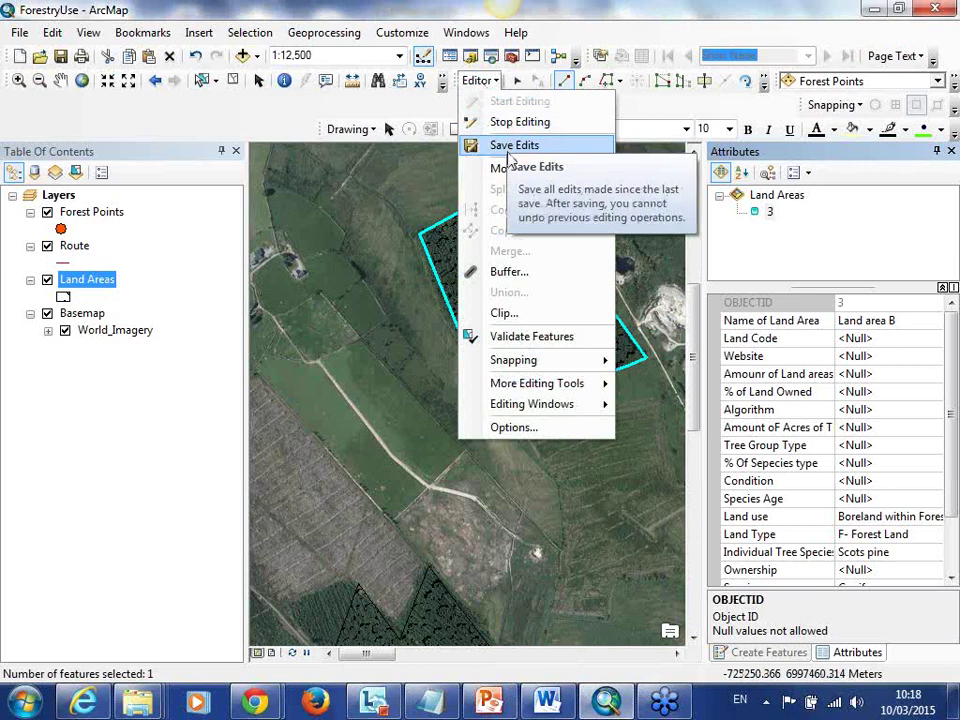
{"action": "left_click", "coordinate": [500, 145]}
{"action": "left_click", "coordinate": [489, 81]}
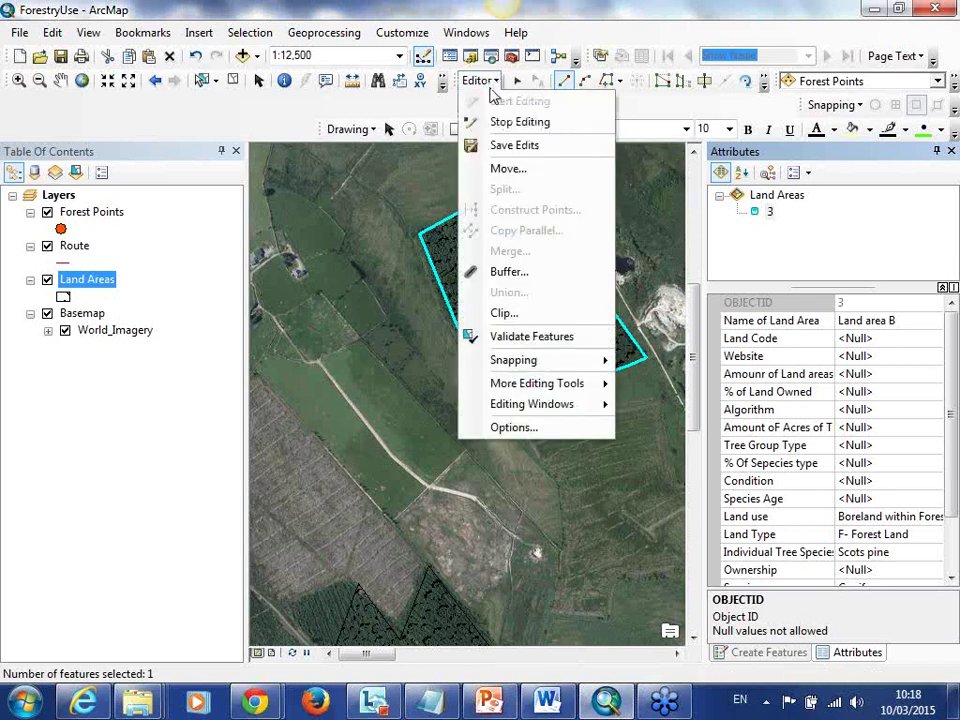
{"action": "left_click", "coordinate": [496, 122]}
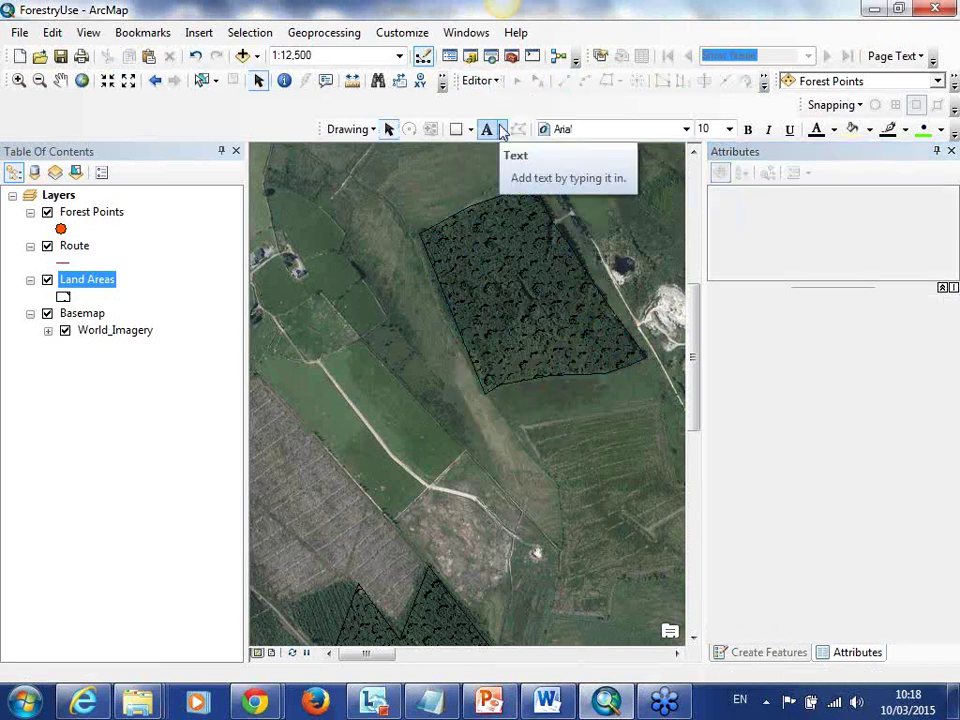
{"action": "left_click", "coordinate": [284, 80]}
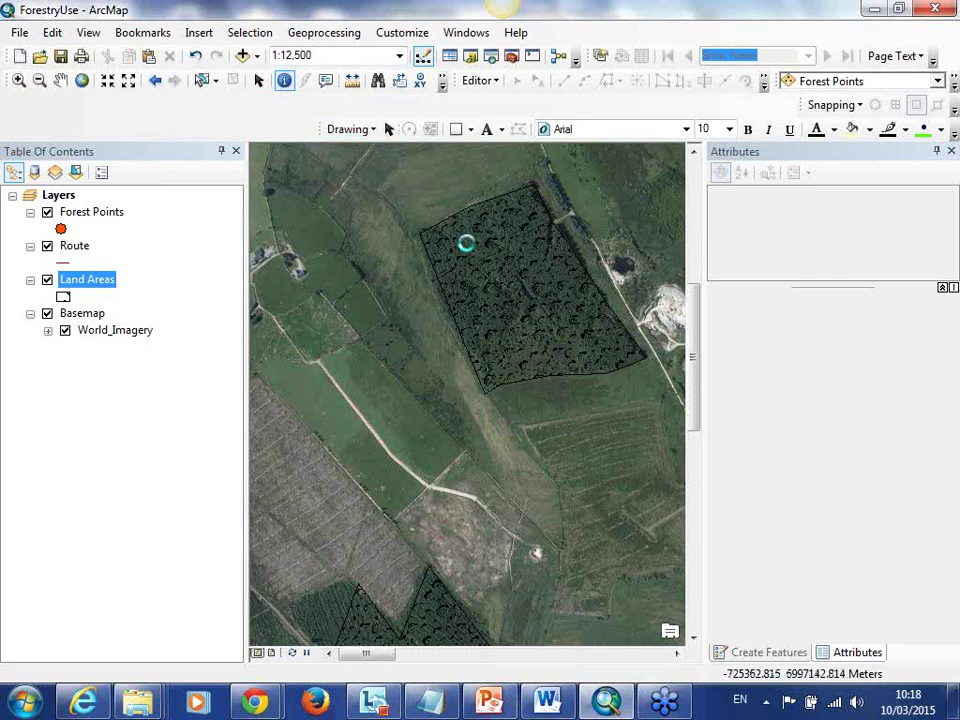
{"action": "left_click", "coordinate": [466, 243]}
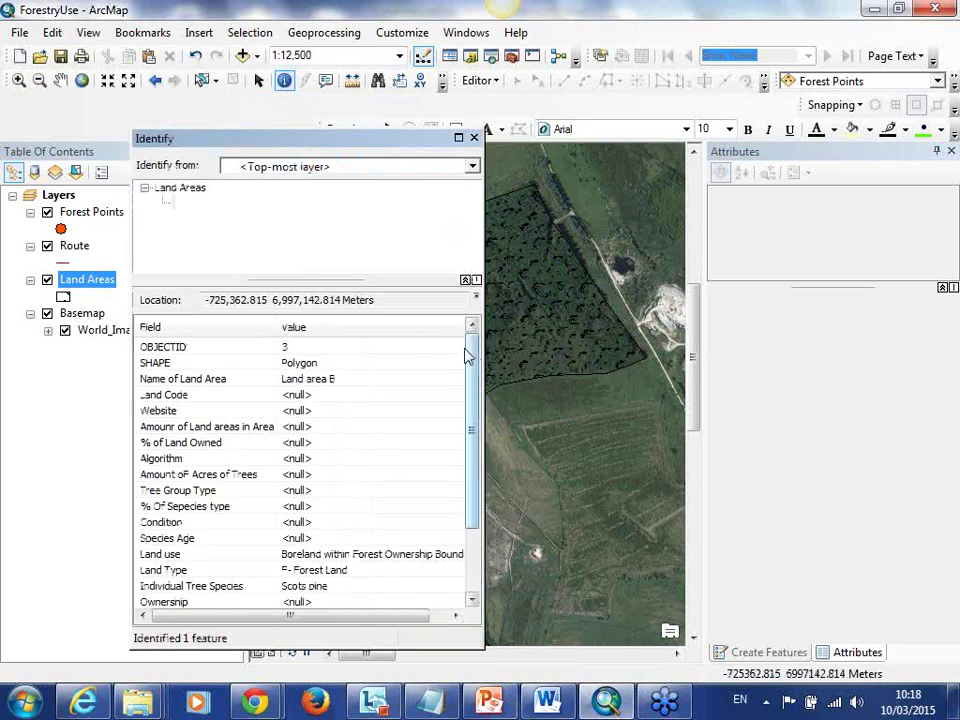
{"action": "mouse_move", "coordinate": [467, 354]}
{"action": "left_mouse_down"}
{"action": "mouse_move", "coordinate": [475, 435]}
{"action": "mouse_move", "coordinate": [475, 372]}
{"action": "left_mouse_up"}
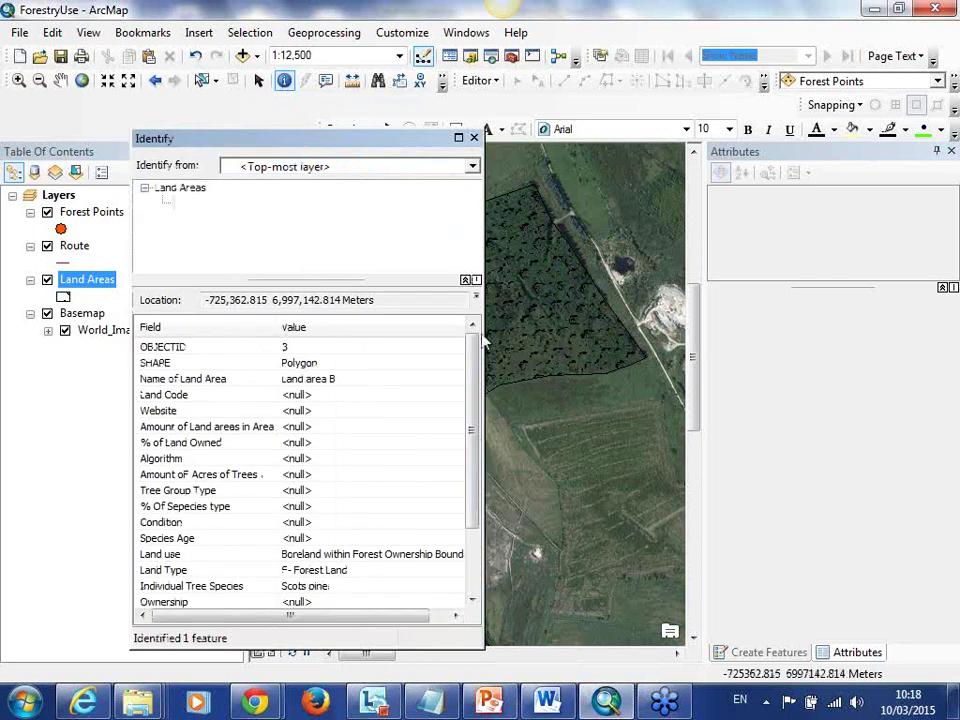
{"action": "left_click", "coordinate": [473, 137]}
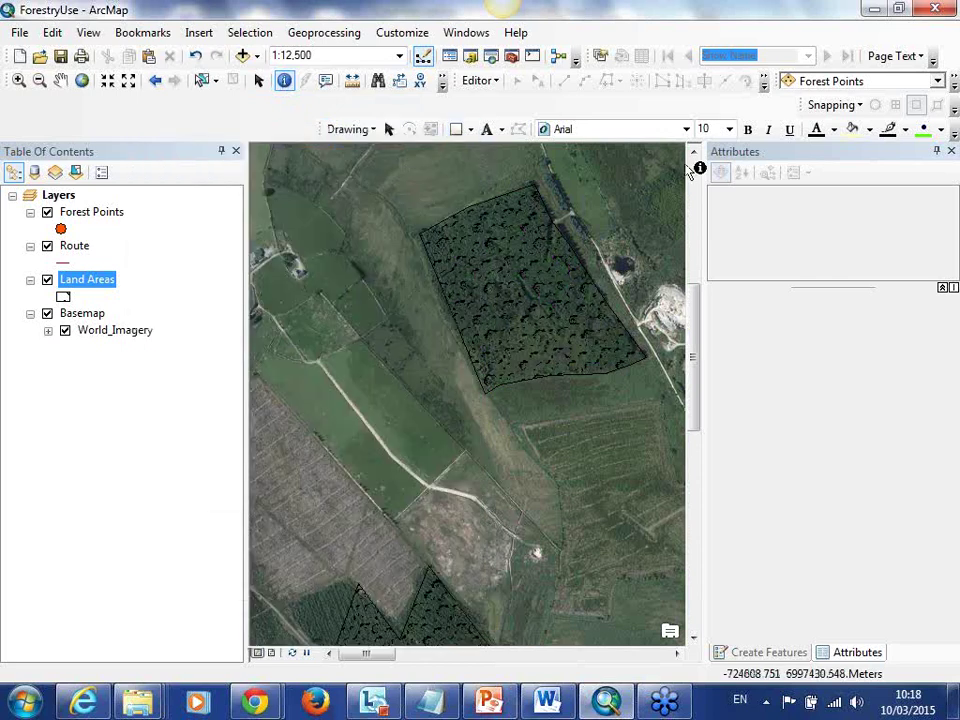
Start a new editing session on the Land Areas layer
{"action": "left_click", "coordinate": [478, 80]}
{"action": "left_click", "coordinate": [503, 104]}
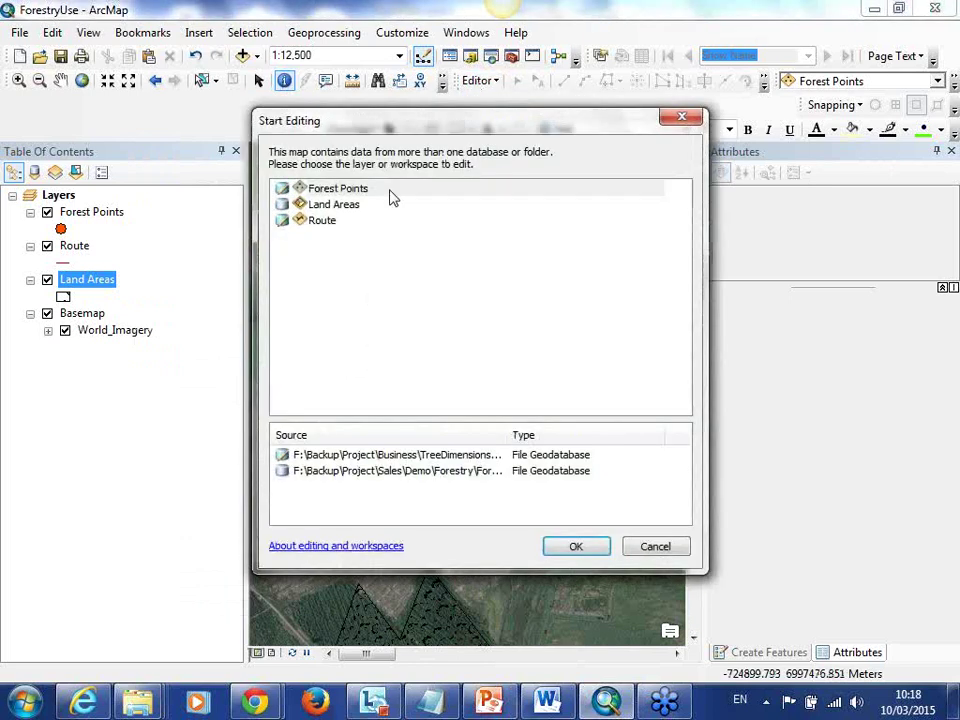
{"action": "left_click", "coordinate": [343, 210]}
{"action": "left_click", "coordinate": [576, 547]}
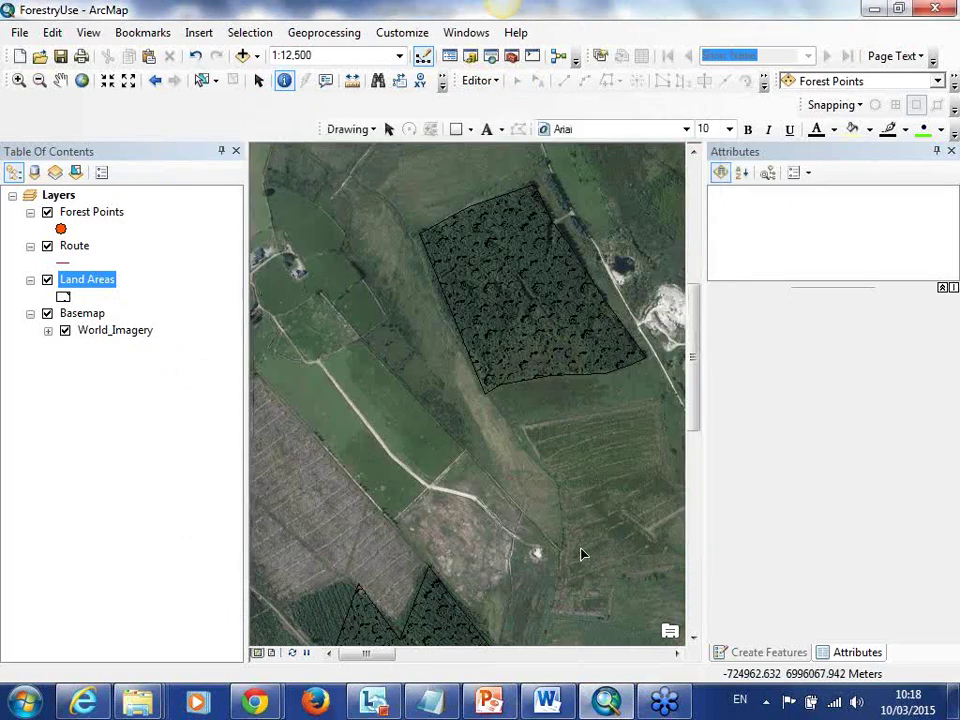
Zoom the map out to 1:15,000
{"action": "left_click", "coordinate": [46, 82]}
{"action": "left_click", "coordinate": [512, 418]}
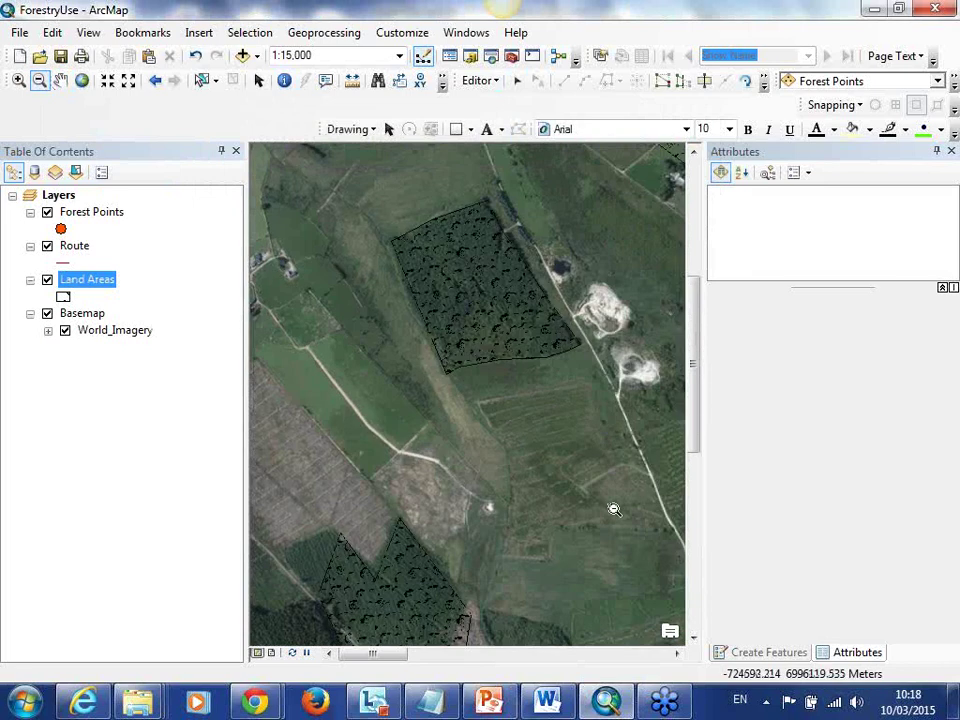
{"action": "left_click", "coordinate": [489, 80]}
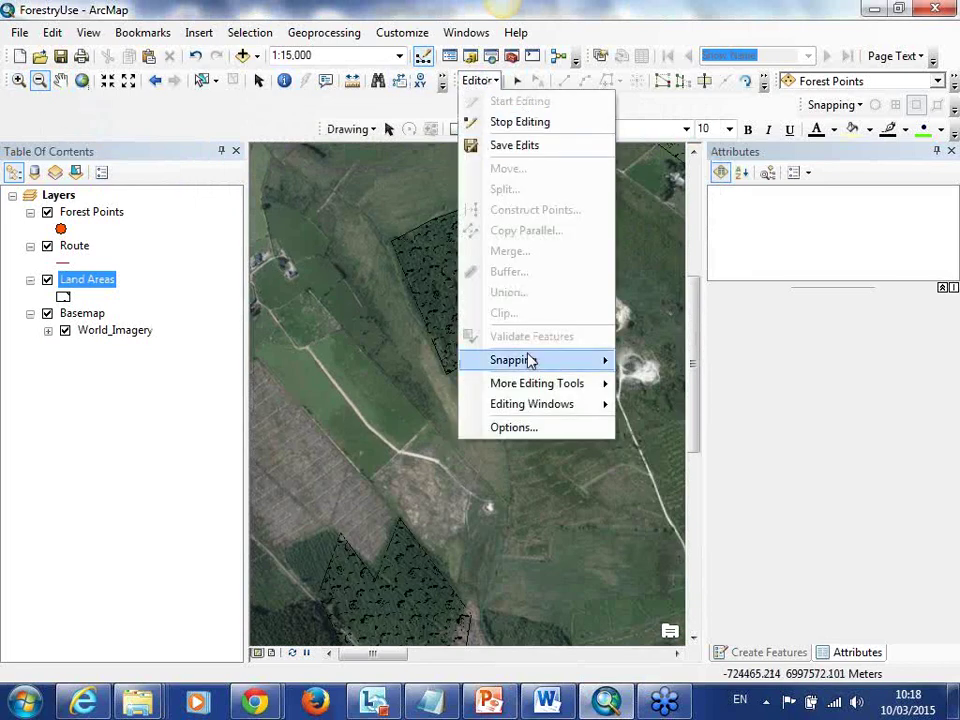
Draw a seven-vertex Land Areas polygon with an east-edge notch south of Land area B
{"action": "mouse_move", "coordinate": [535, 405]}
{"action": "left_click", "coordinate": [707, 407]}
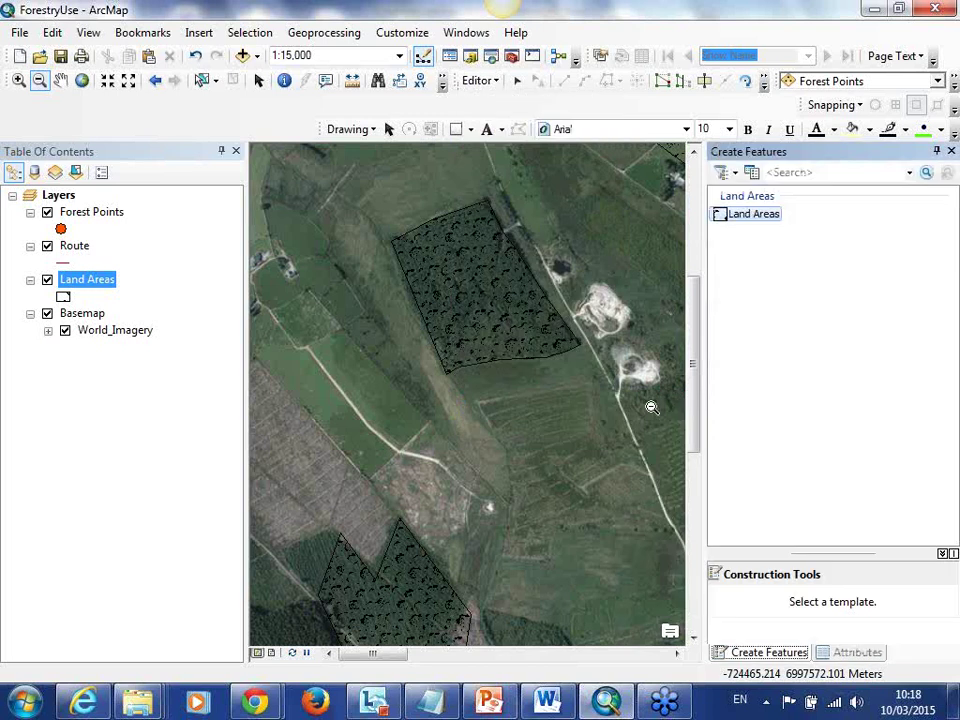
{"action": "left_click", "coordinate": [745, 214]}
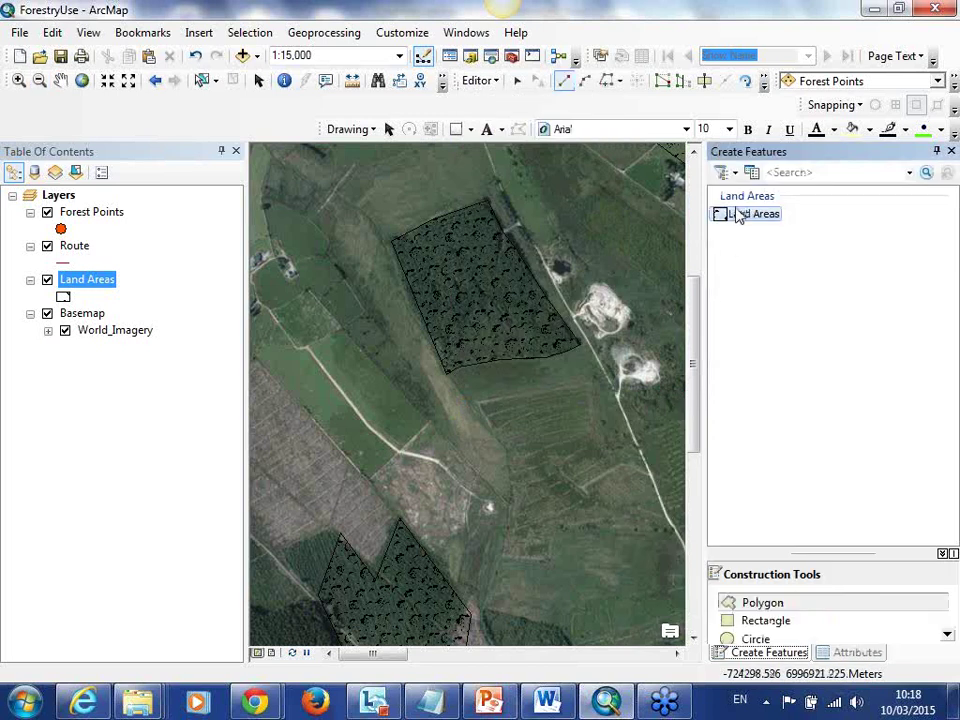
{"action": "left_click", "coordinate": [479, 400]}
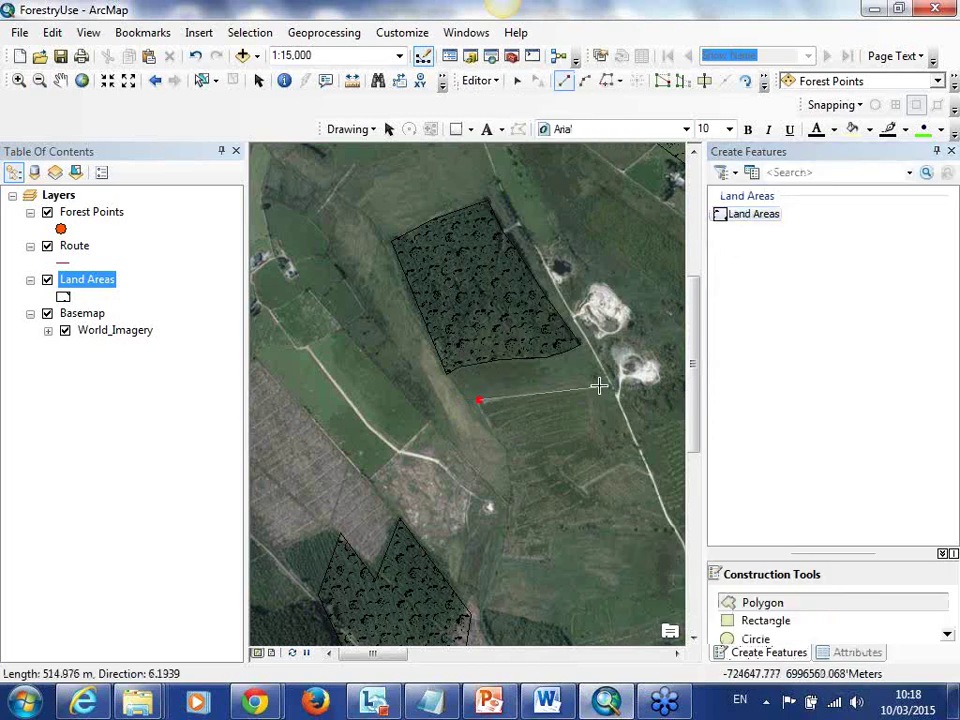
{"action": "left_click", "coordinate": [594, 383]}
{"action": "left_click", "coordinate": [613, 463]}
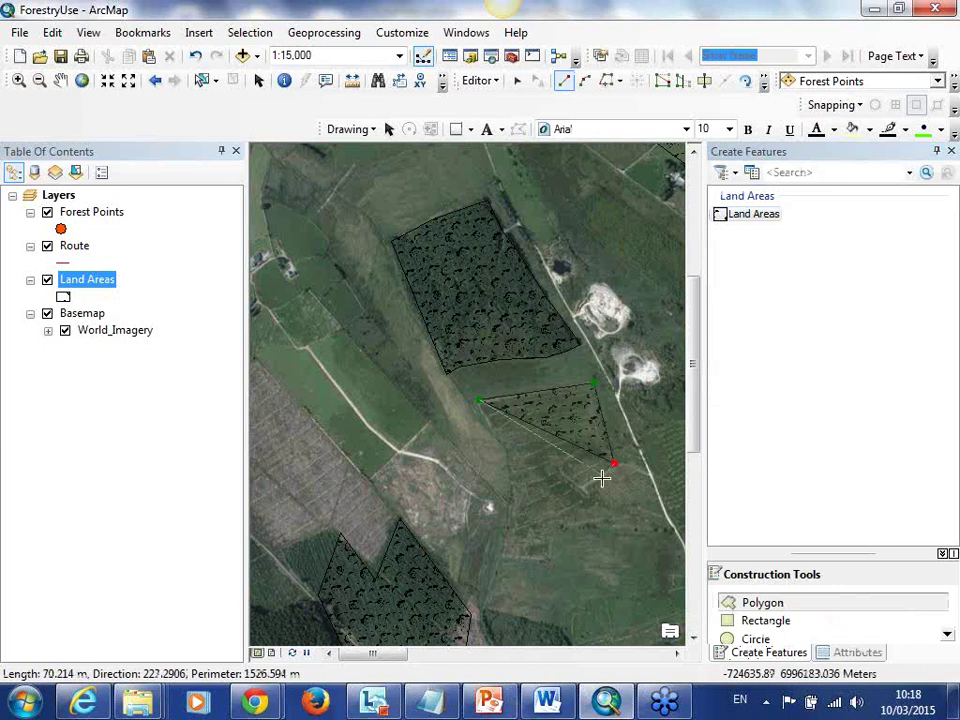
{"action": "left_click", "coordinate": [585, 488]}
{"action": "left_click", "coordinate": [610, 513]}
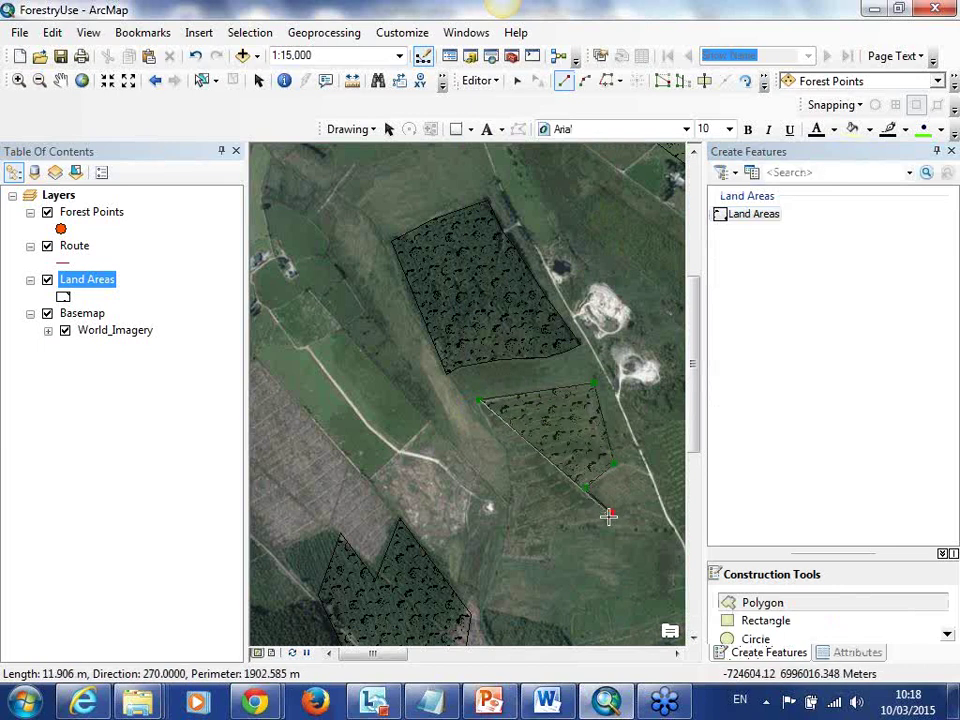
{"action": "left_click", "coordinate": [590, 527]}
{"action": "left_click", "coordinate": [508, 530]}
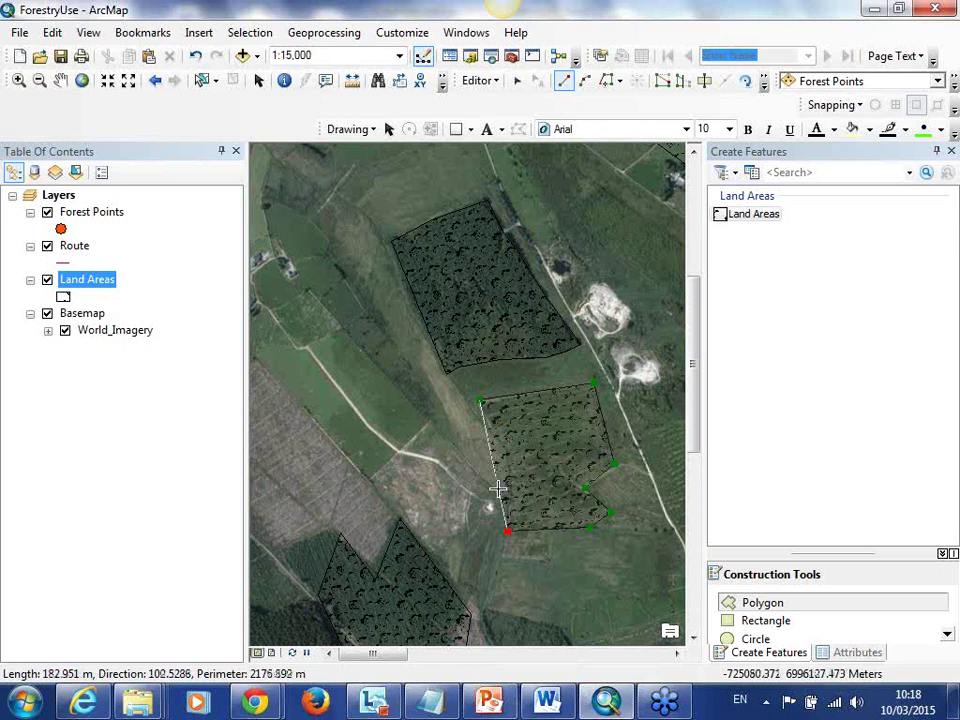
{"action": "key", "text": "F2"}
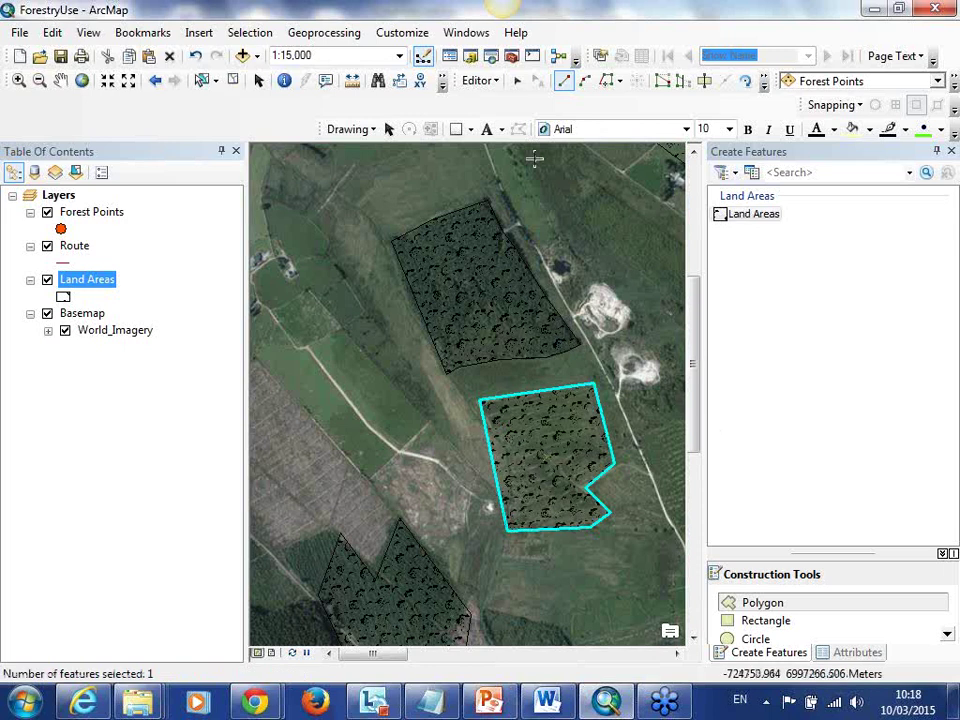
Reopen the Attributes window and name the new polygon Land area D
{"action": "left_click", "coordinate": [478, 82]}
{"action": "mouse_move", "coordinate": [515, 405]}
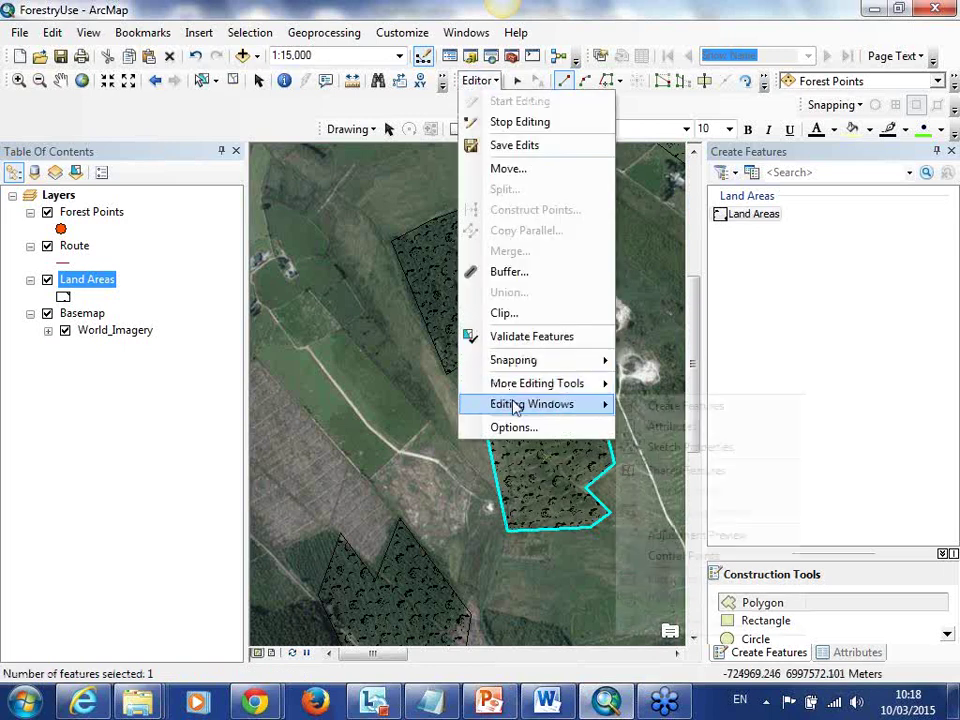
{"action": "left_click", "coordinate": [680, 426]}
{"action": "mouse_move", "coordinate": [952, 422]}
{"action": "left_mouse_down"}
{"action": "mouse_move", "coordinate": [951, 458]}
{"action": "mouse_move", "coordinate": [951, 407]}
{"action": "left_mouse_up"}
{"action": "left_click", "coordinate": [852, 321]}
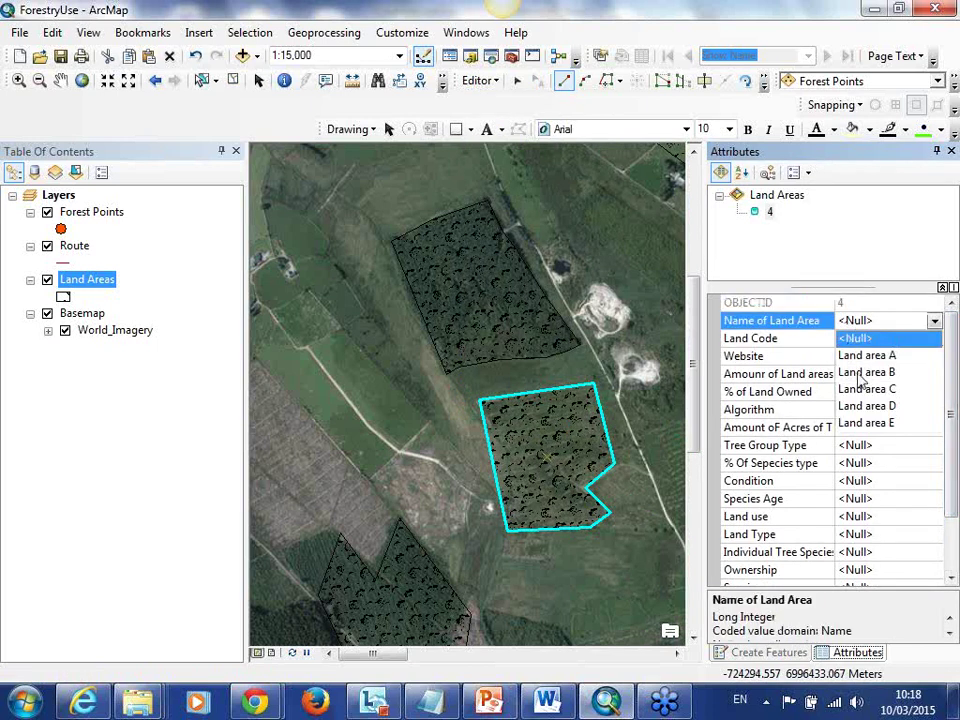
{"action": "left_click", "coordinate": [862, 407]}
Set Land Type to F - Clear Forest Land, species Norway Spruce, and amount 5
{"action": "left_click_drag", "start_coordinate": [956, 365], "coordinate": [957, 400]}
{"action": "left_click", "coordinate": [853, 481]}
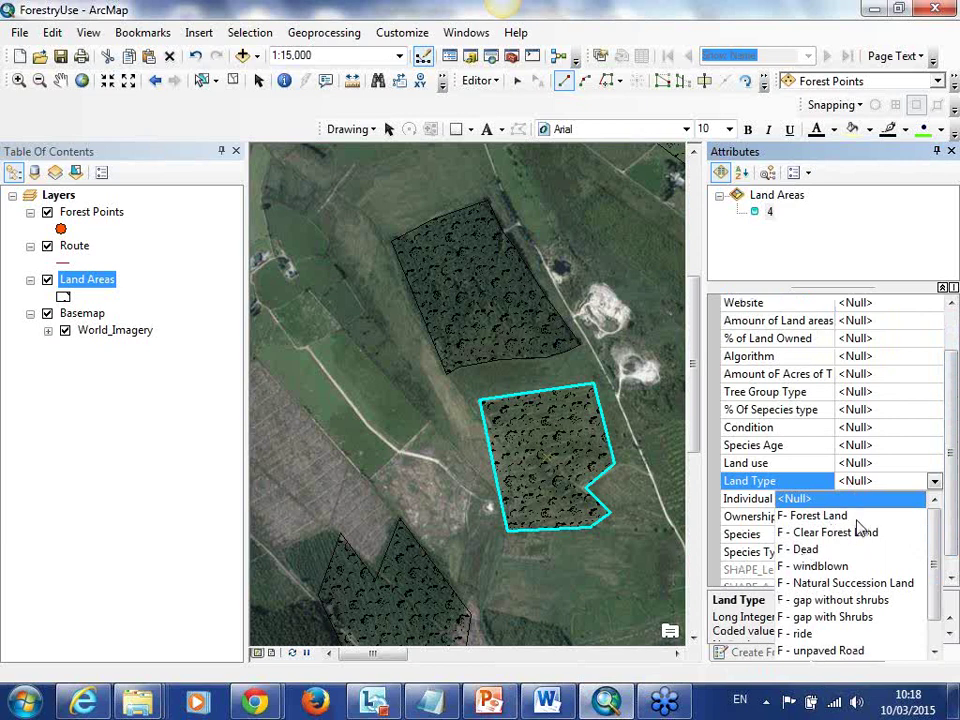
{"action": "left_click", "coordinate": [846, 534]}
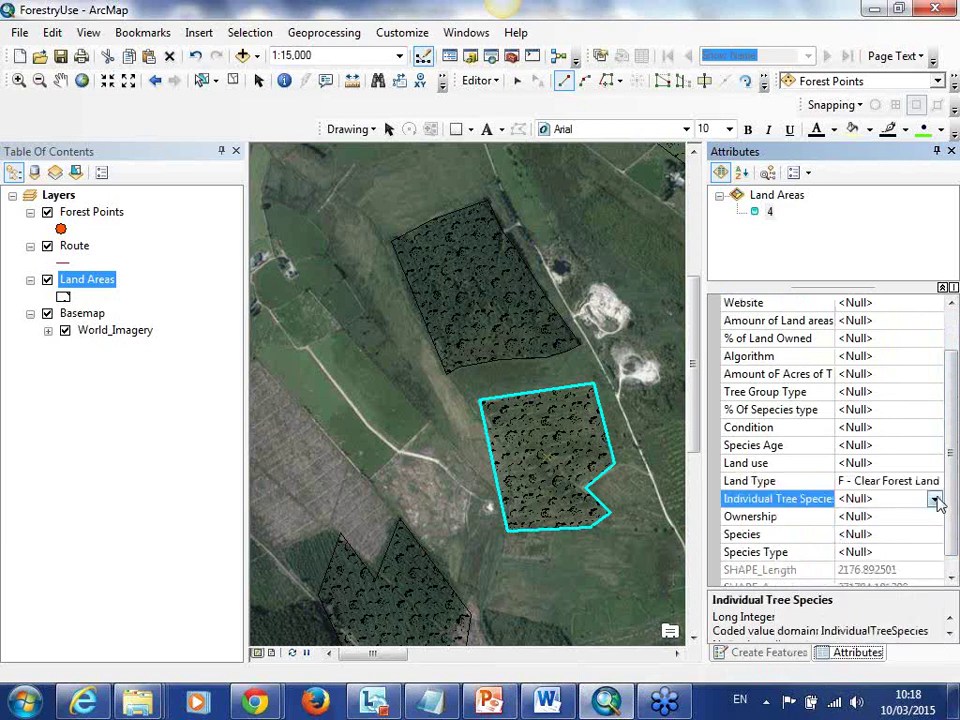
{"action": "left_click", "coordinate": [935, 499]}
{"action": "left_click", "coordinate": [827, 551]}
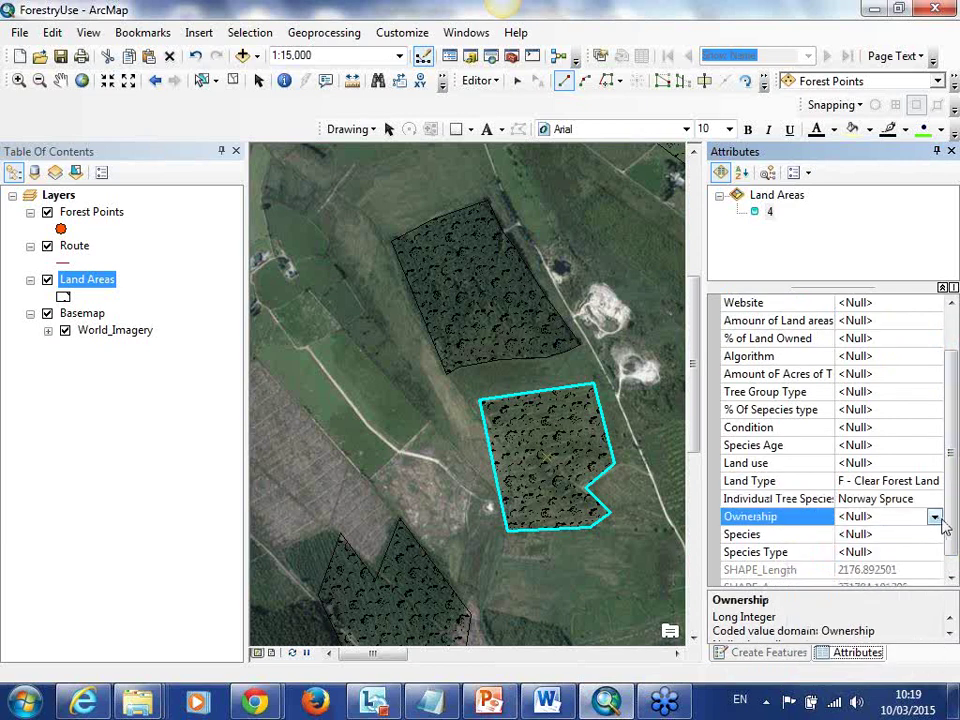
{"action": "scroll", "coordinate": [945, 495], "scroll_direction": "down", "scroll_amount": 1}
{"action": "scroll", "coordinate": [830, 440], "scroll_direction": "up", "scroll_amount": 3}
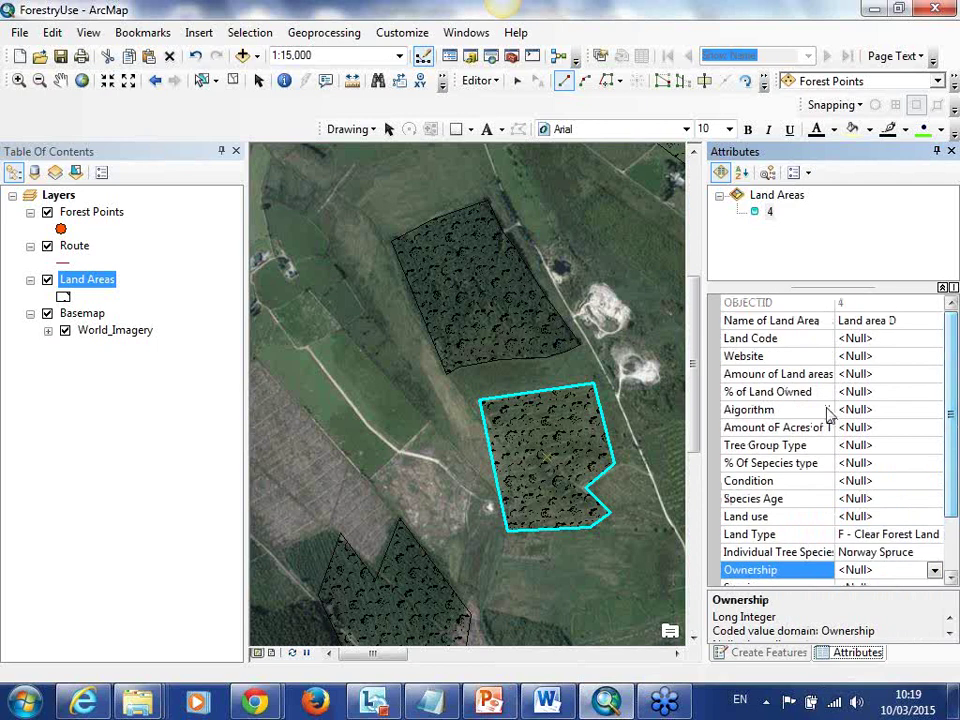
{"action": "left_click", "coordinate": [855, 374]}
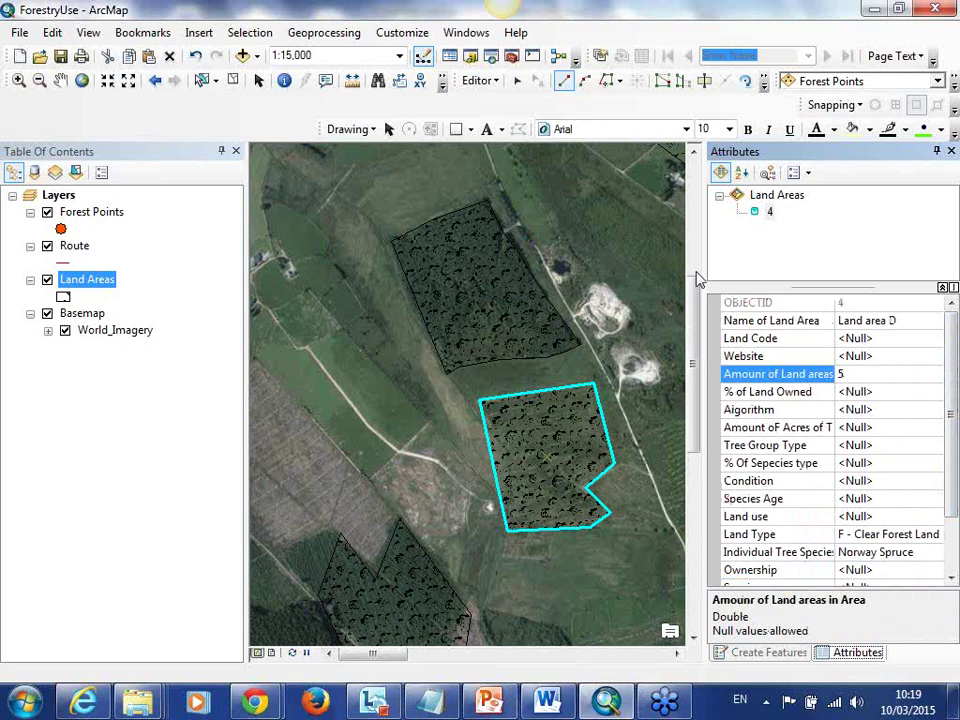
Save the edits and stop the editing session
{"action": "left_click", "coordinate": [489, 80]}
{"action": "left_click", "coordinate": [502, 145]}
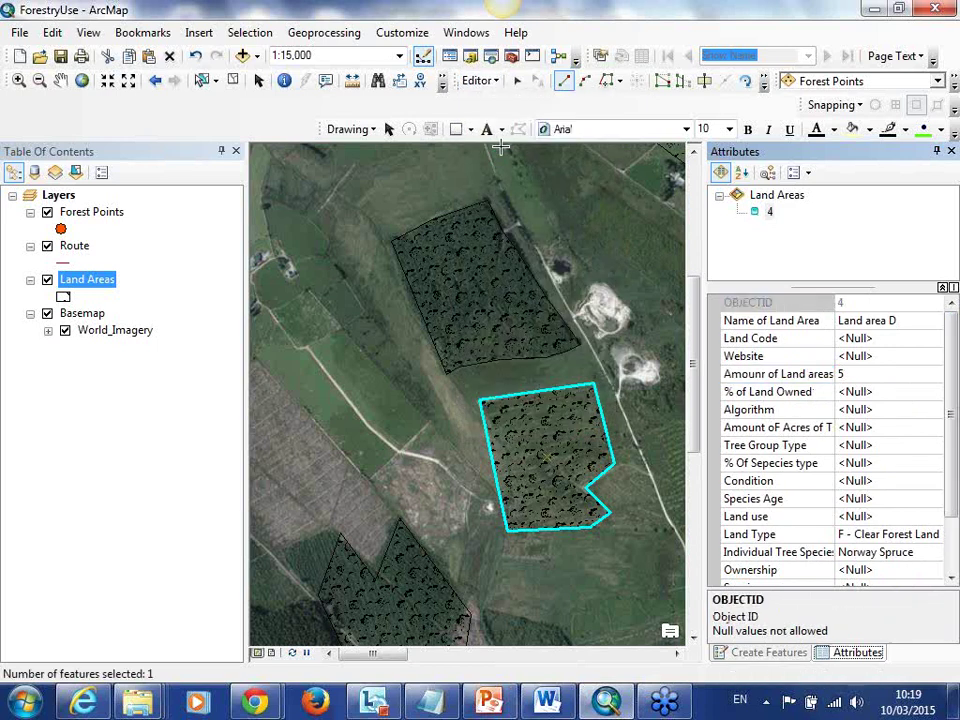
{"action": "left_click", "coordinate": [480, 80]}
{"action": "left_click", "coordinate": [495, 122]}
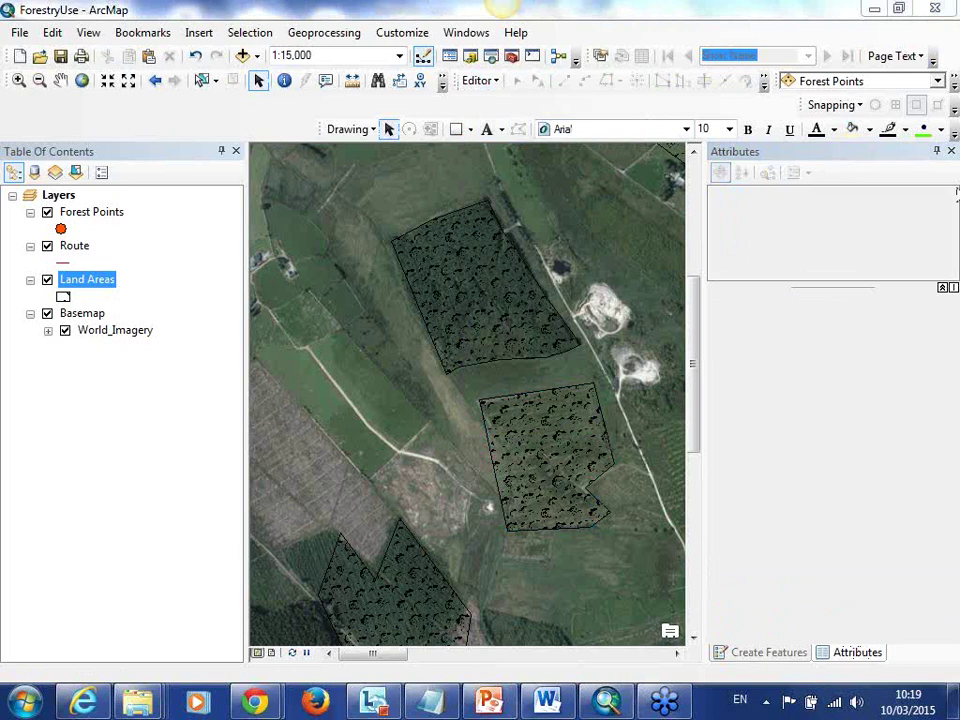
Close the Attributes and Create Features windows and zoom the map out
{"action": "left_click", "coordinate": [951, 151]}
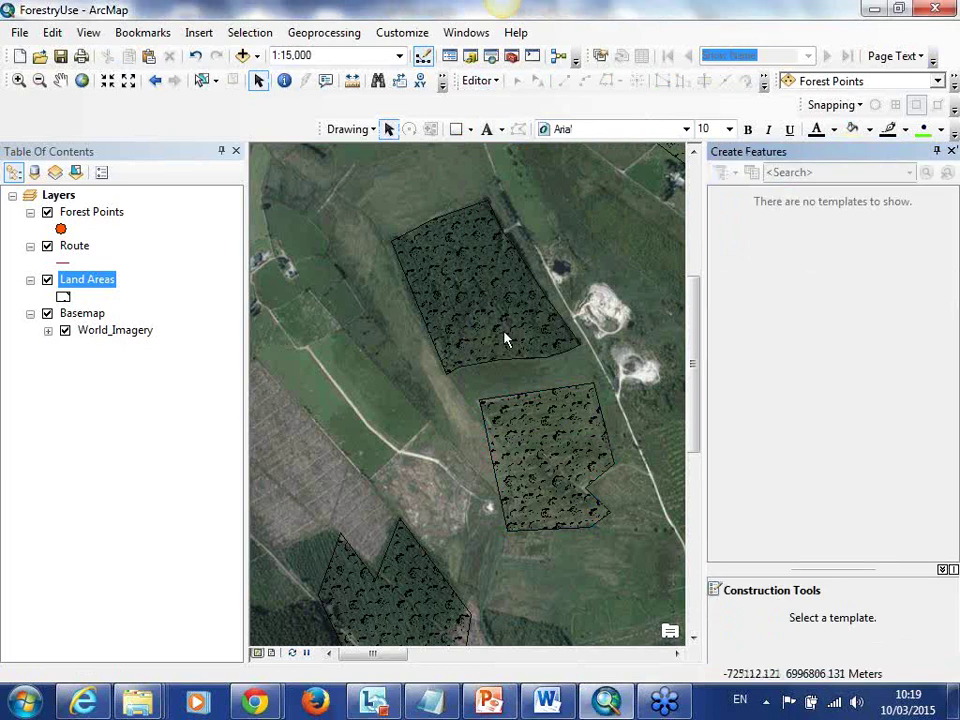
{"action": "left_click", "coordinate": [951, 151]}
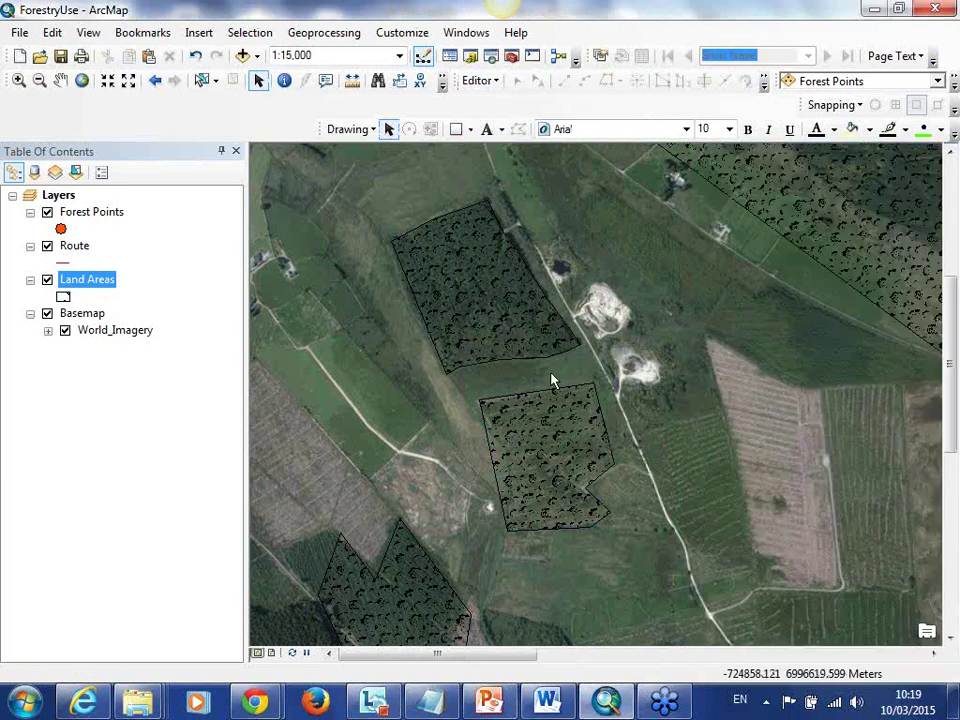
{"action": "left_click", "coordinate": [39, 80]}
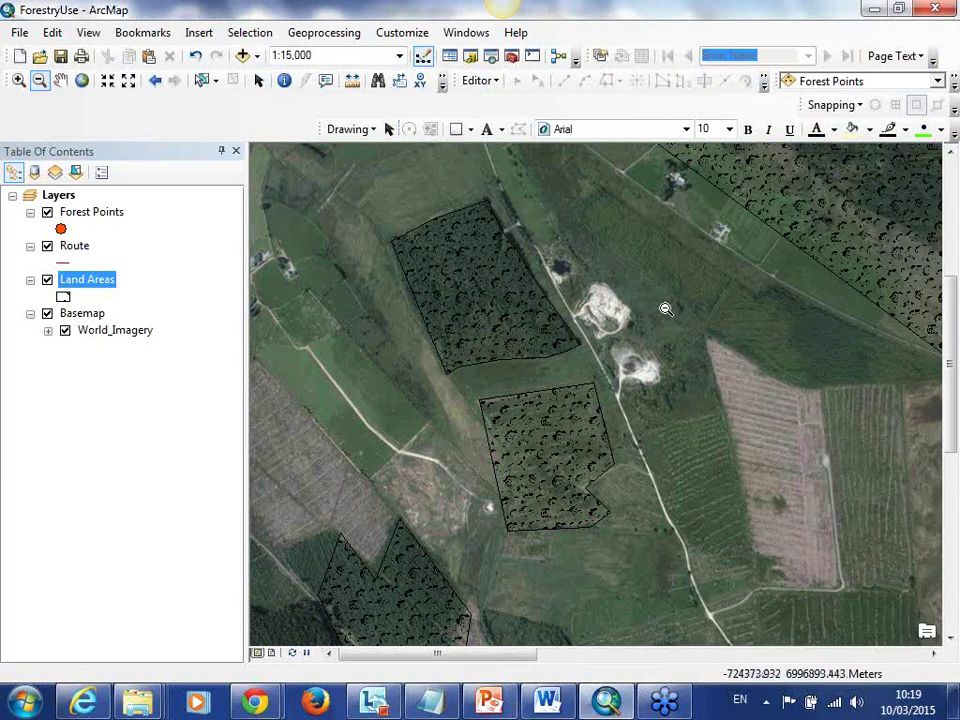
{"action": "scroll", "coordinate": [666, 309], "scroll_direction": "down", "scroll_amount": 2}
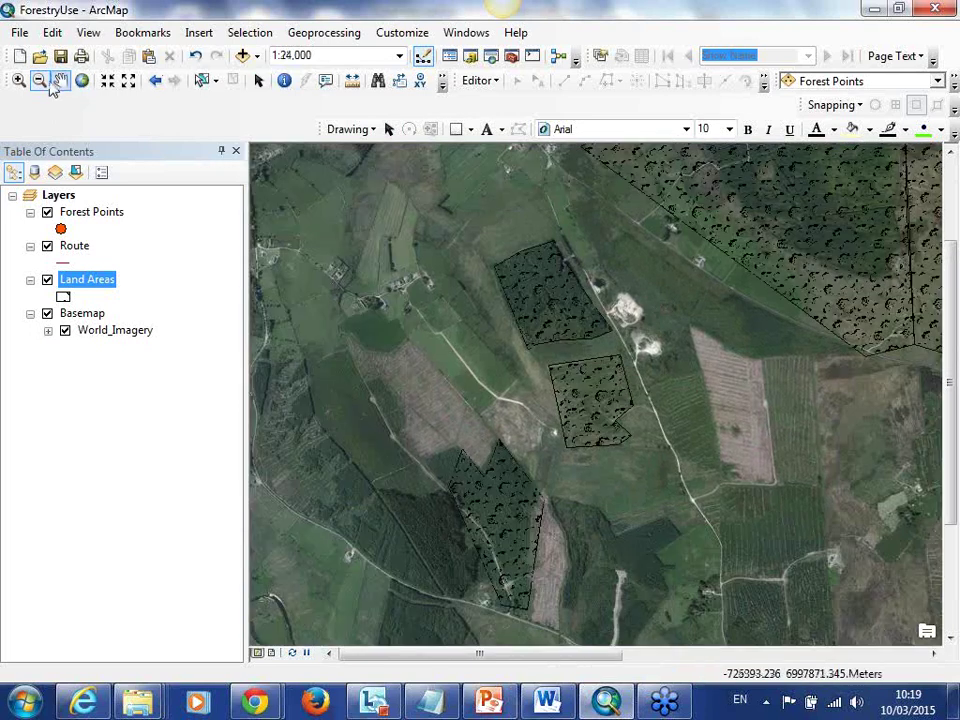
Zoom in to 1:9,323 around the northern forest parcel and track
{"action": "left_click", "coordinate": [18, 80]}
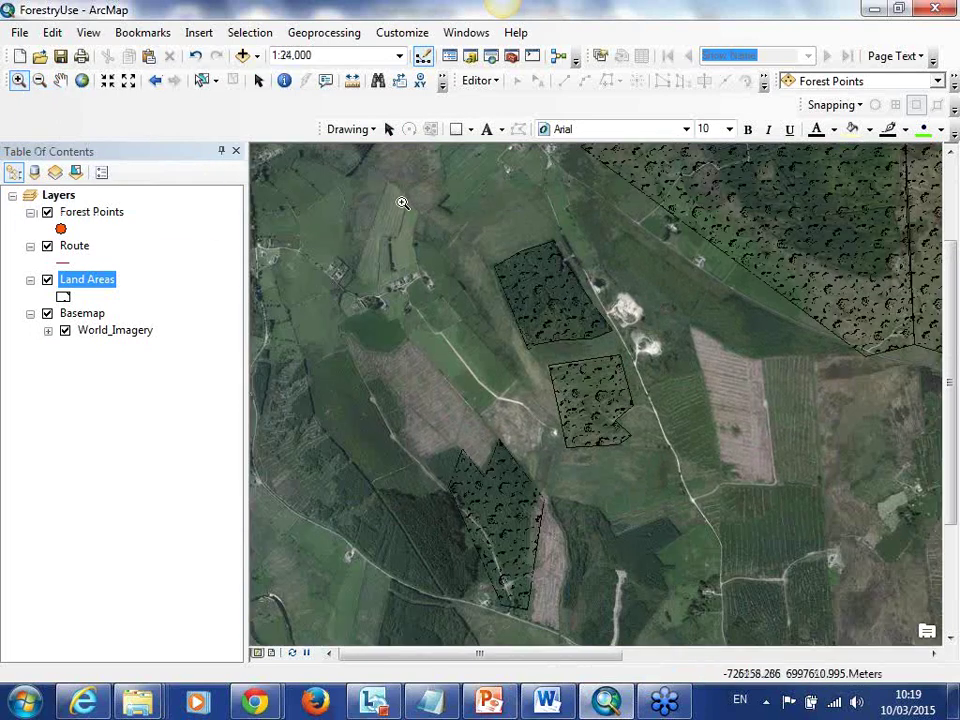
{"action": "left_click_drag", "start_coordinate": [377, 205], "coordinate": [874, 589]}
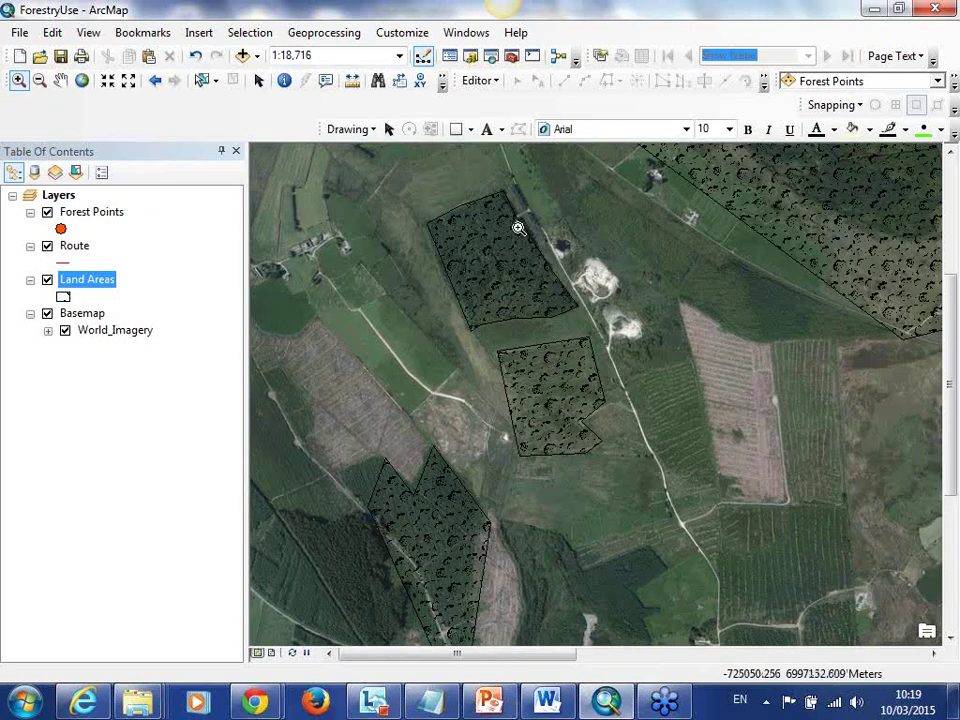
{"action": "left_click_drag", "start_coordinate": [391, 173], "coordinate": [705, 420]}
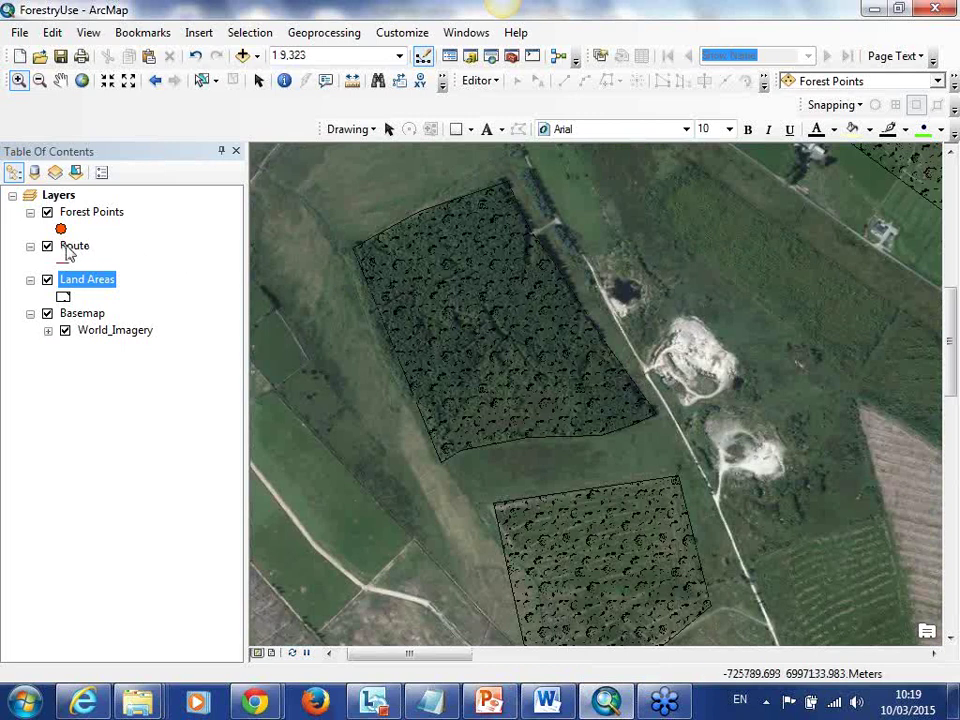
{"action": "left_click", "coordinate": [478, 80]}
Start editing the Route layer and select the lineuse template in Create Features
{"action": "left_click", "coordinate": [472, 100]}
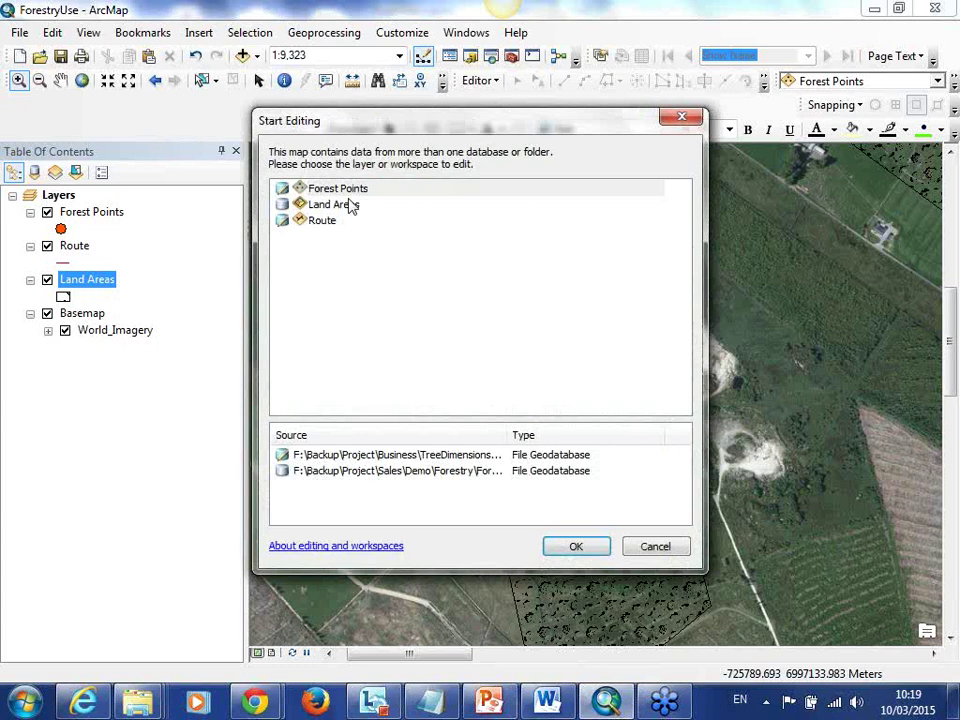
{"action": "left_click", "coordinate": [321, 223]}
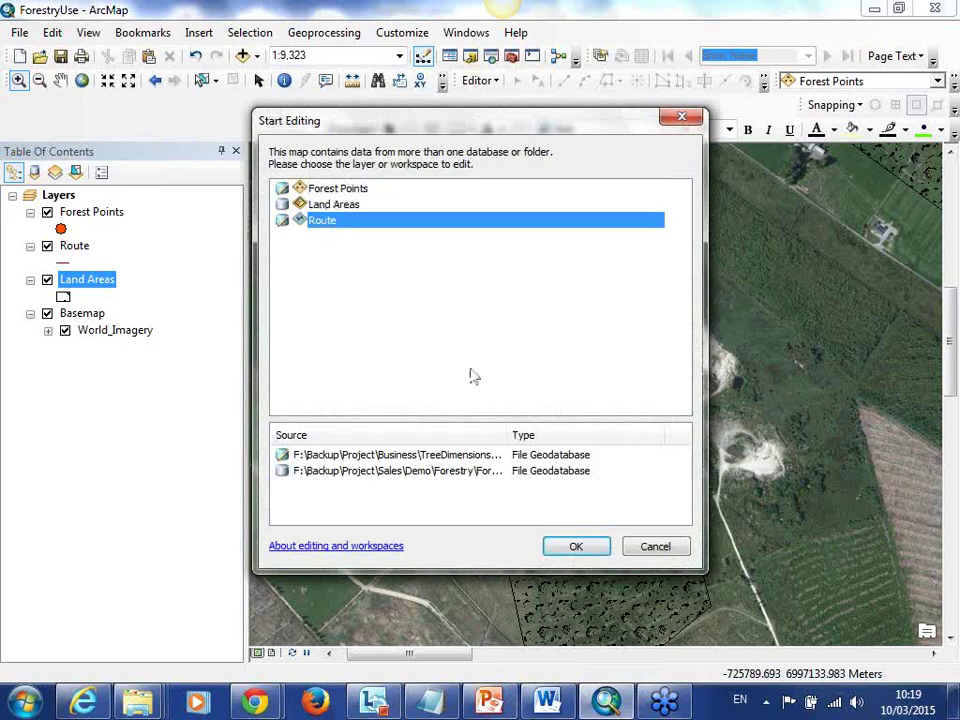
{"action": "left_click", "coordinate": [575, 547]}
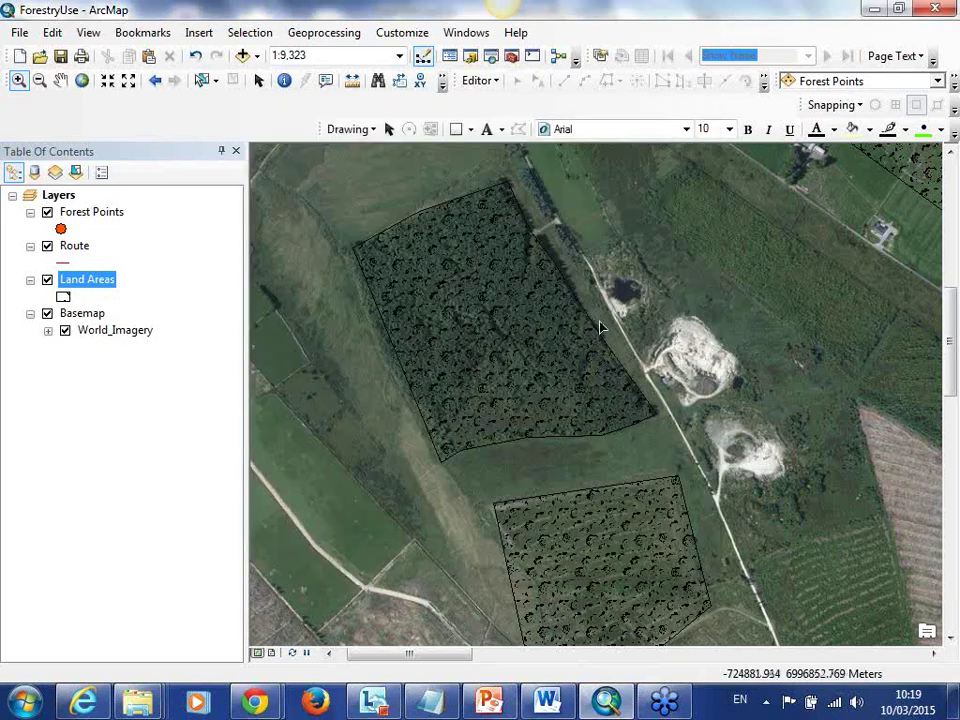
{"action": "left_click", "coordinate": [478, 84]}
{"action": "mouse_move", "coordinate": [534, 413]}
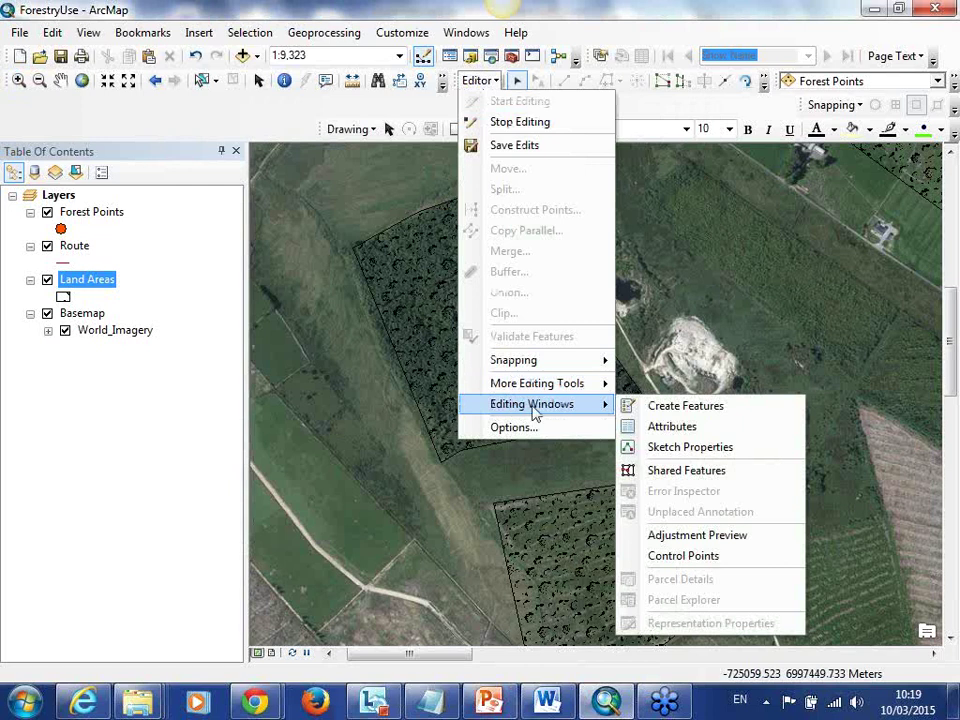
{"action": "left_click", "coordinate": [688, 406]}
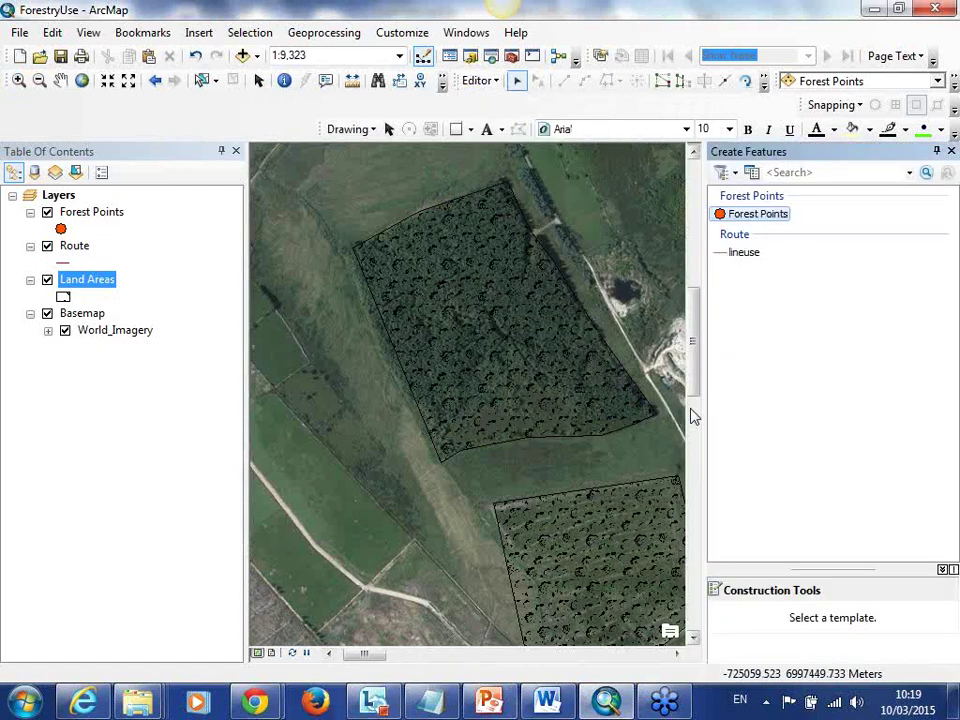
{"action": "left_click", "coordinate": [742, 255]}
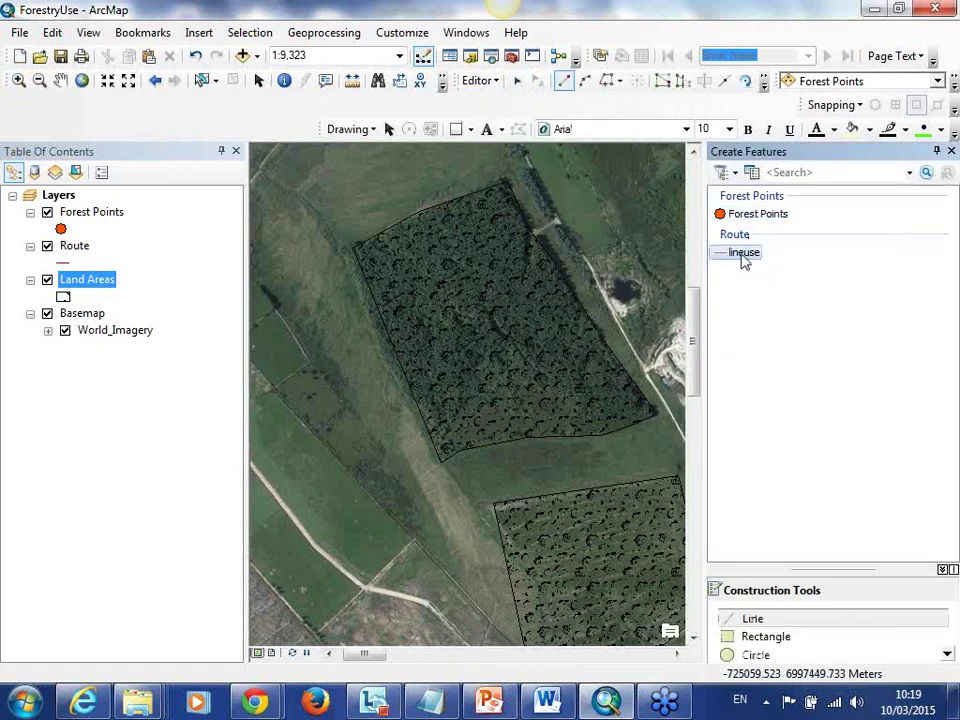
Digitize a route line along the track past the pond and quarry to the map's bottom edge
{"action": "left_click", "coordinate": [537, 232]}
{"action": "left_click", "coordinate": [557, 219]}
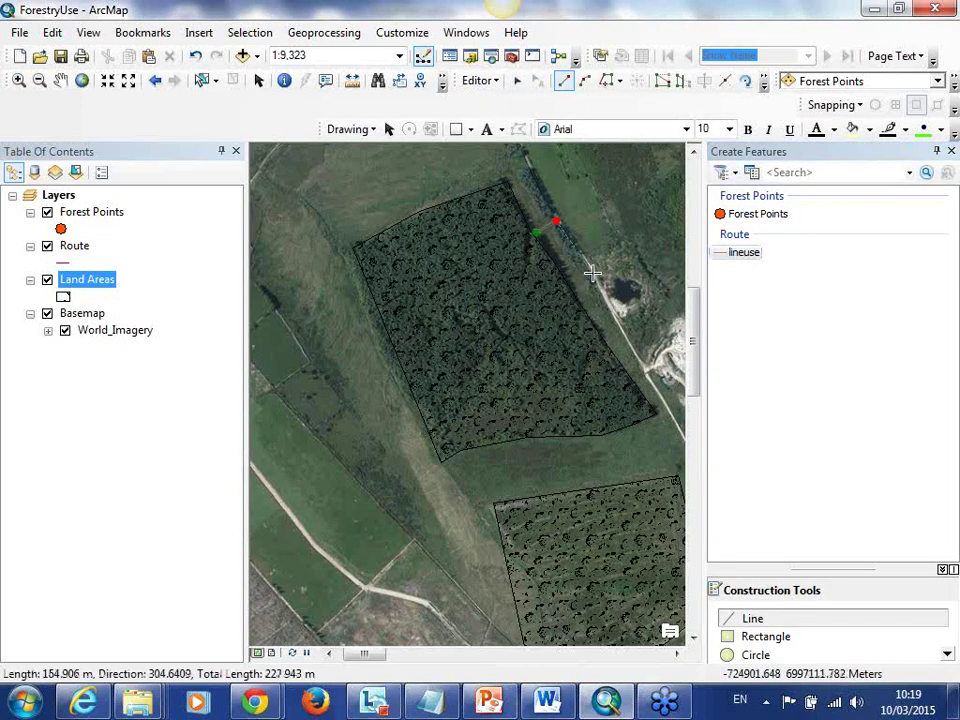
{"action": "left_click", "coordinate": [594, 275]}
{"action": "left_click", "coordinate": [644, 367]}
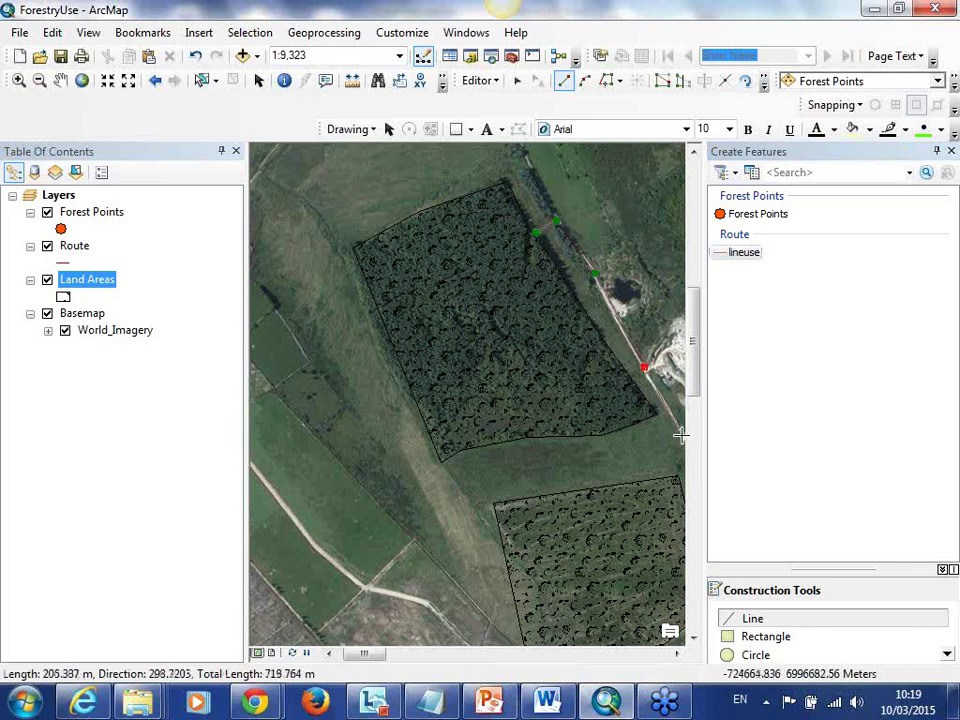
{"action": "left_click", "coordinate": [680, 435]}
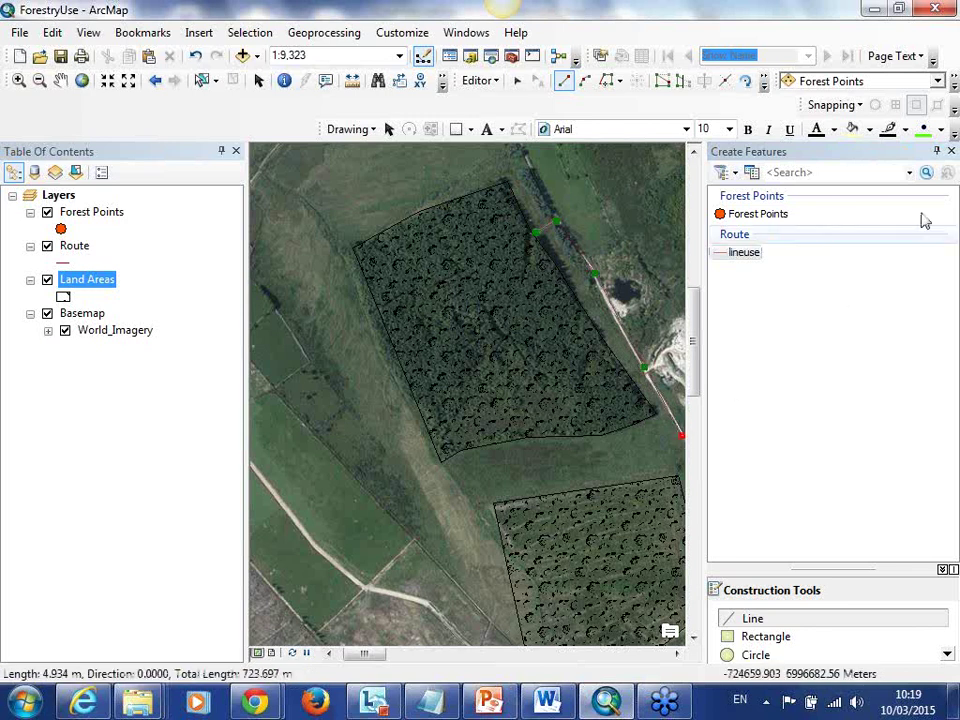
{"action": "left_click", "coordinate": [951, 151]}
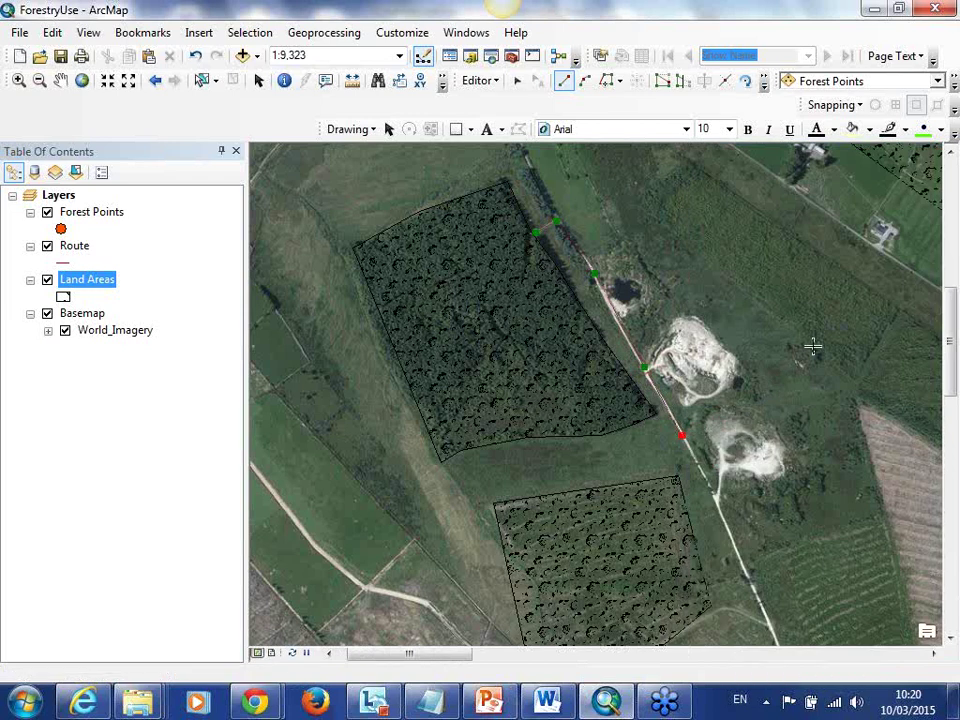
{"action": "left_click", "coordinate": [715, 499]}
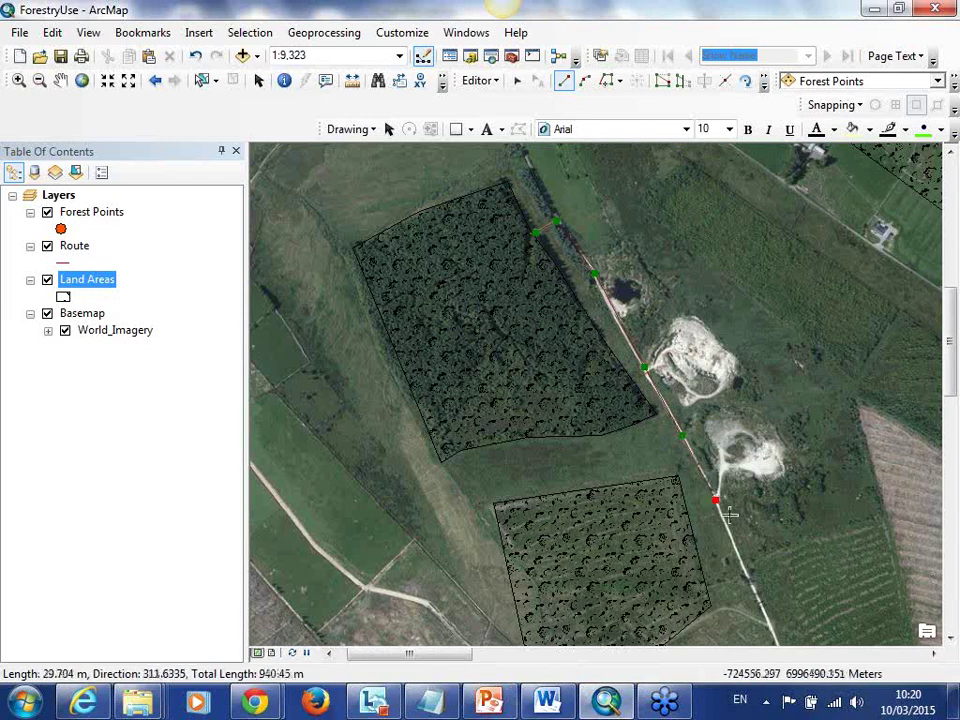
{"action": "left_click", "coordinate": [768, 625]}
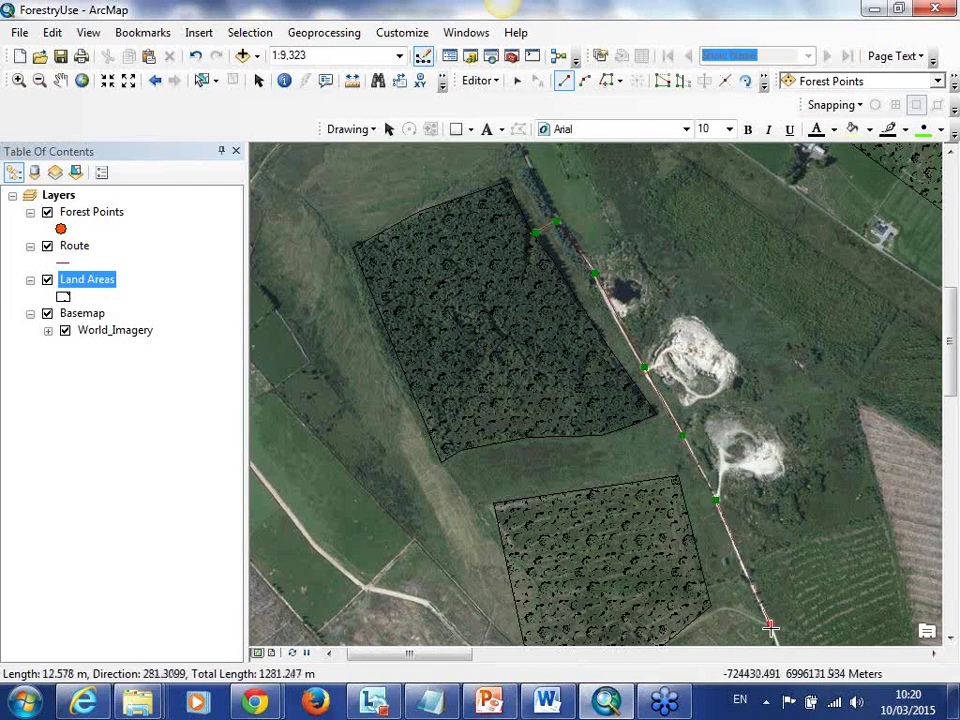
{"action": "key", "text": "F2"}
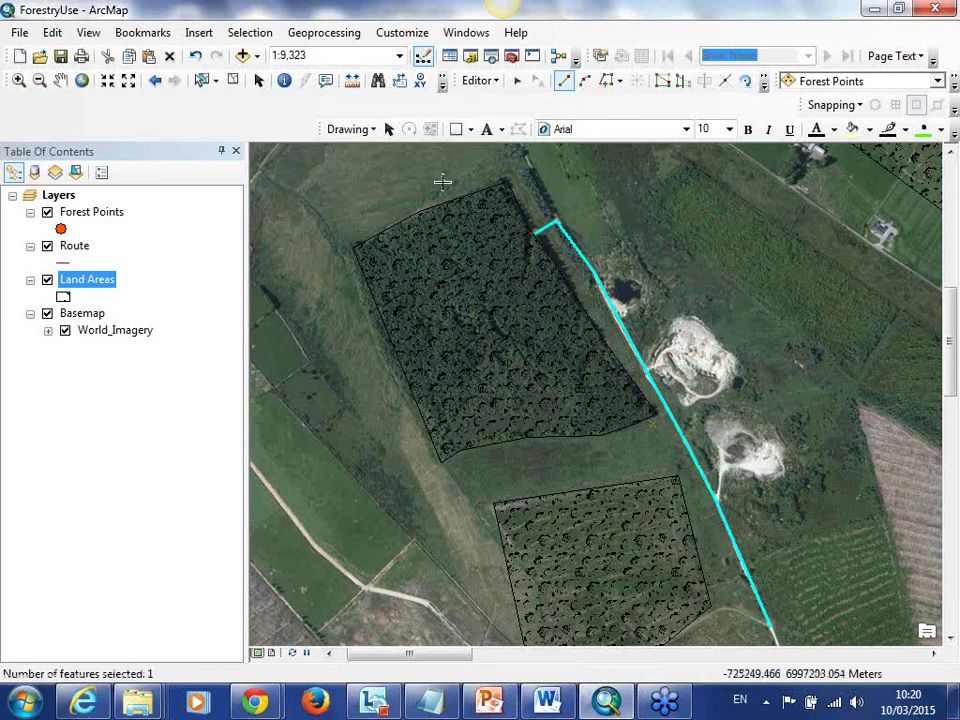
Check the new route line's attributes, then close the Attributes window
{"action": "left_click", "coordinate": [477, 81]}
{"action": "mouse_move", "coordinate": [530, 405]}
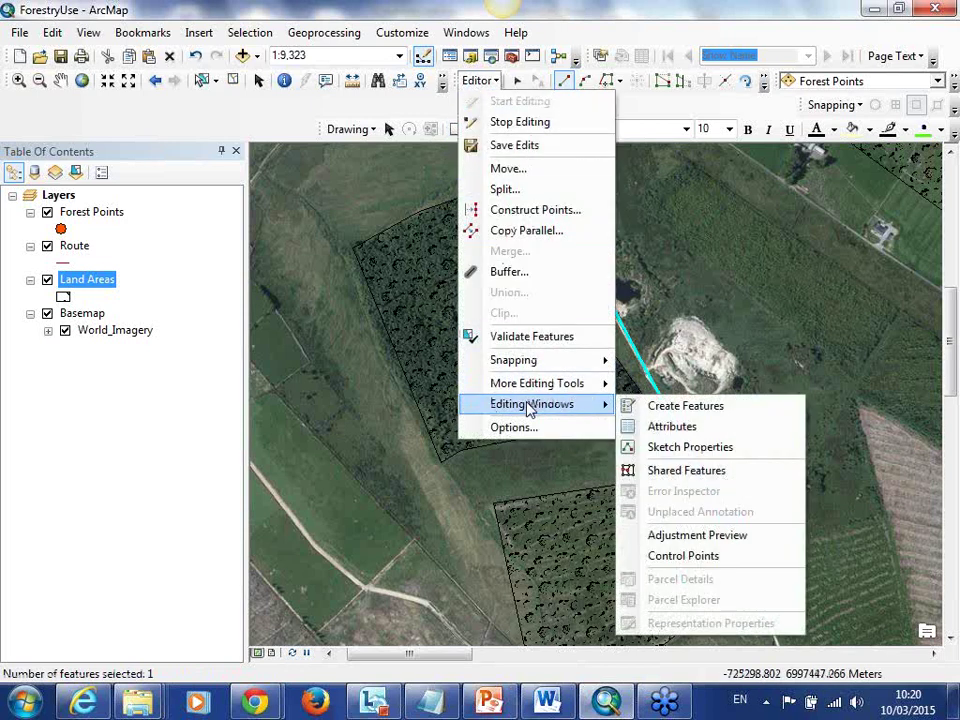
{"action": "left_click", "coordinate": [626, 426]}
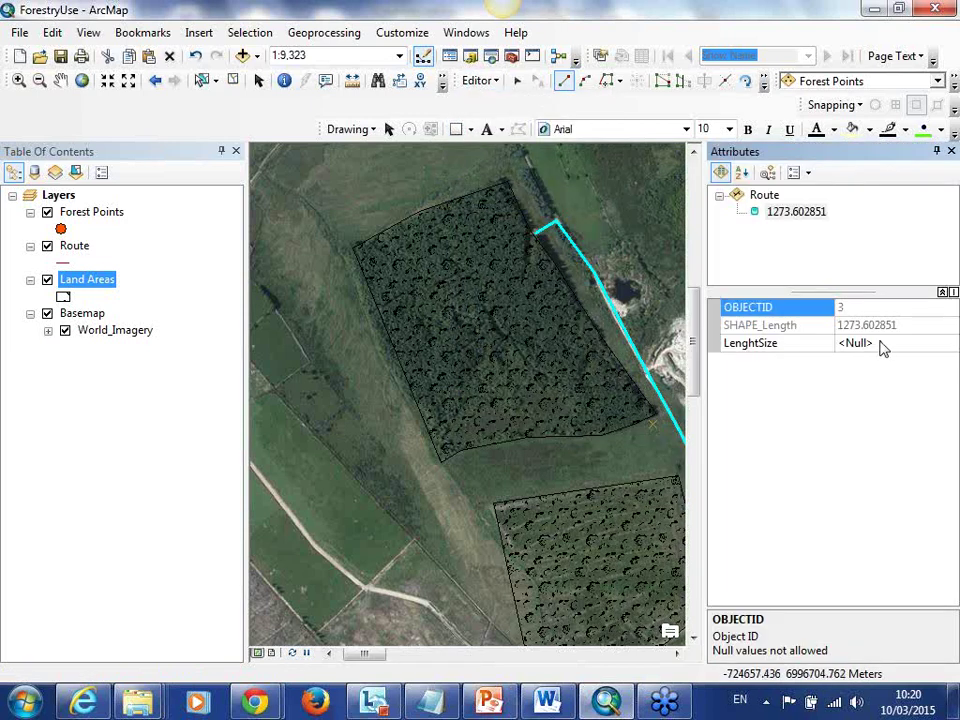
{"action": "left_click", "coordinate": [952, 151]}
Save the Route edits and stop editing
{"action": "left_click", "coordinate": [480, 84]}
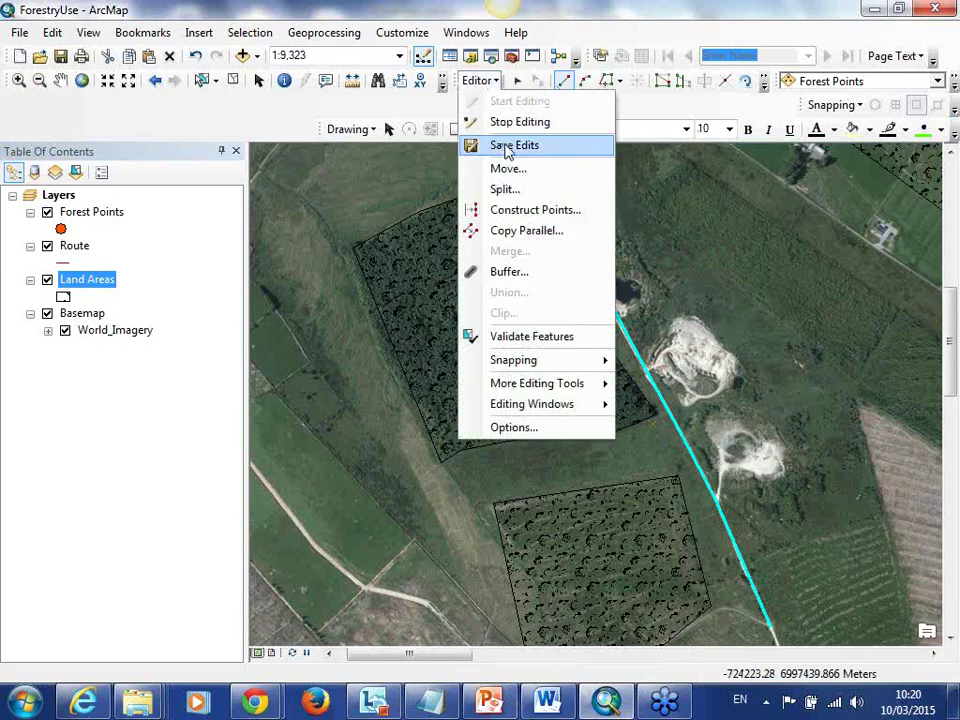
{"action": "left_click", "coordinate": [512, 145]}
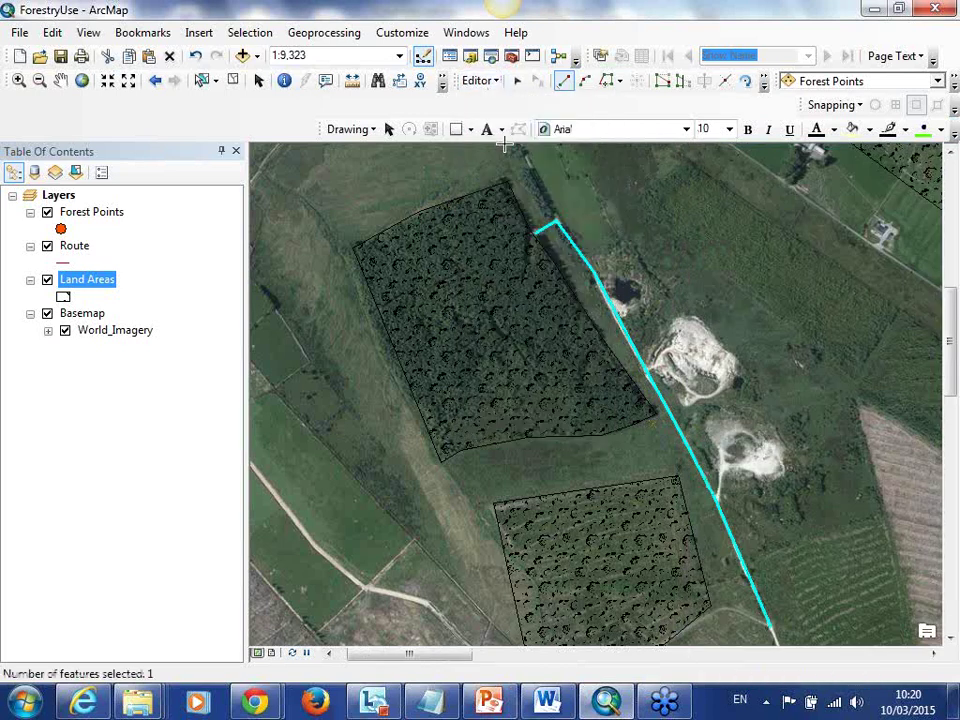
{"action": "left_click", "coordinate": [487, 84]}
{"action": "left_click", "coordinate": [494, 122]}
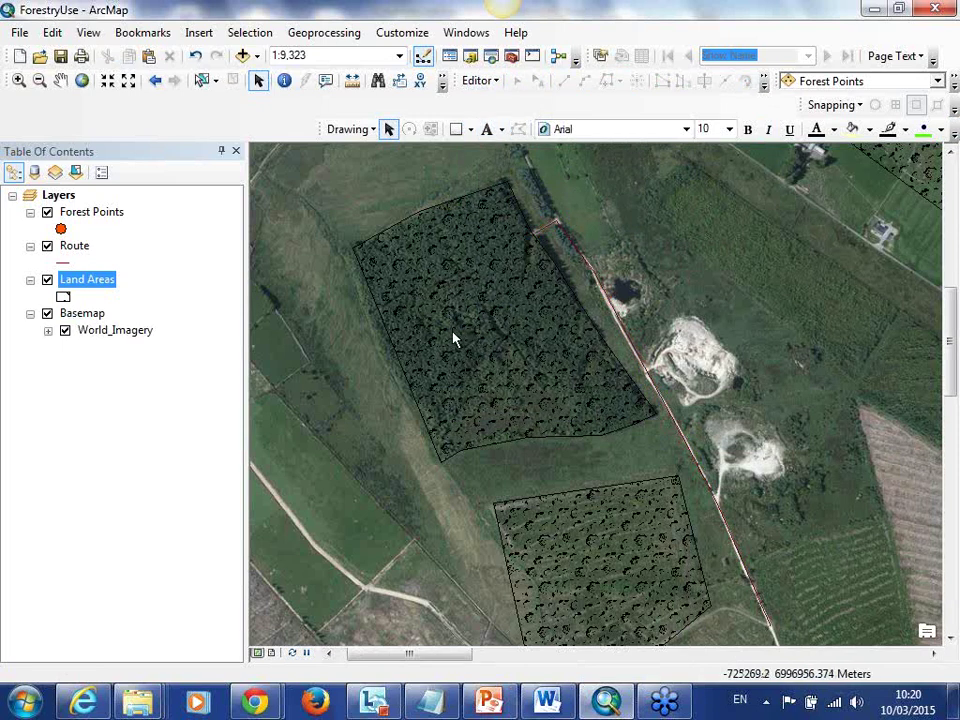
Zoom out and pan in stages until all Land Areas polygons show at 1:40,000
{"action": "left_click", "coordinate": [39, 80]}
{"action": "left_click", "coordinate": [313, 340]}
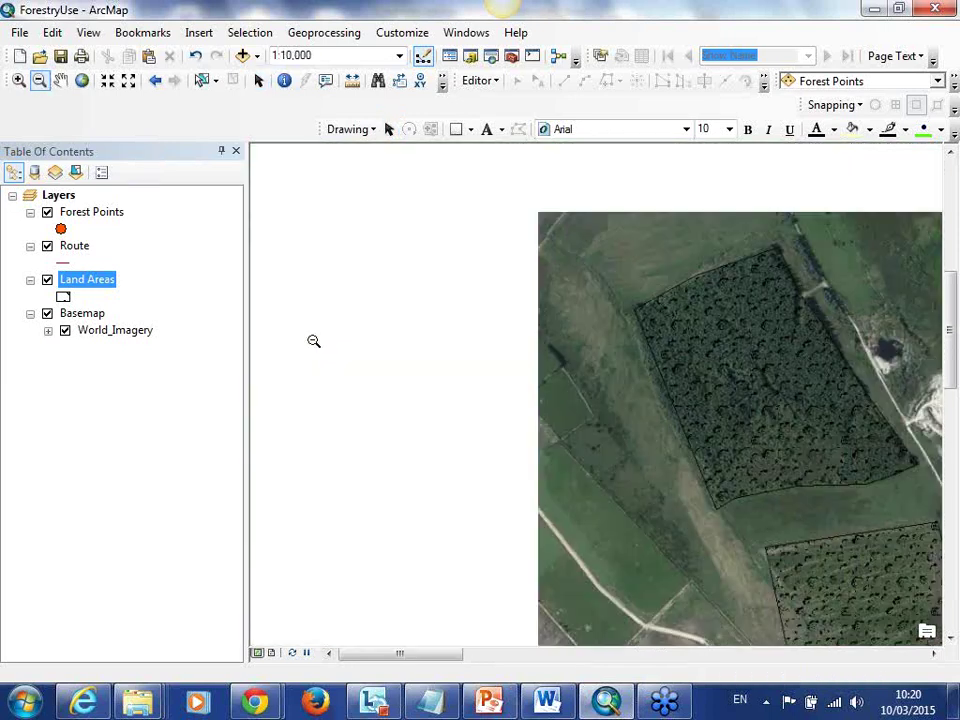
{"action": "left_click", "coordinate": [506, 356]}
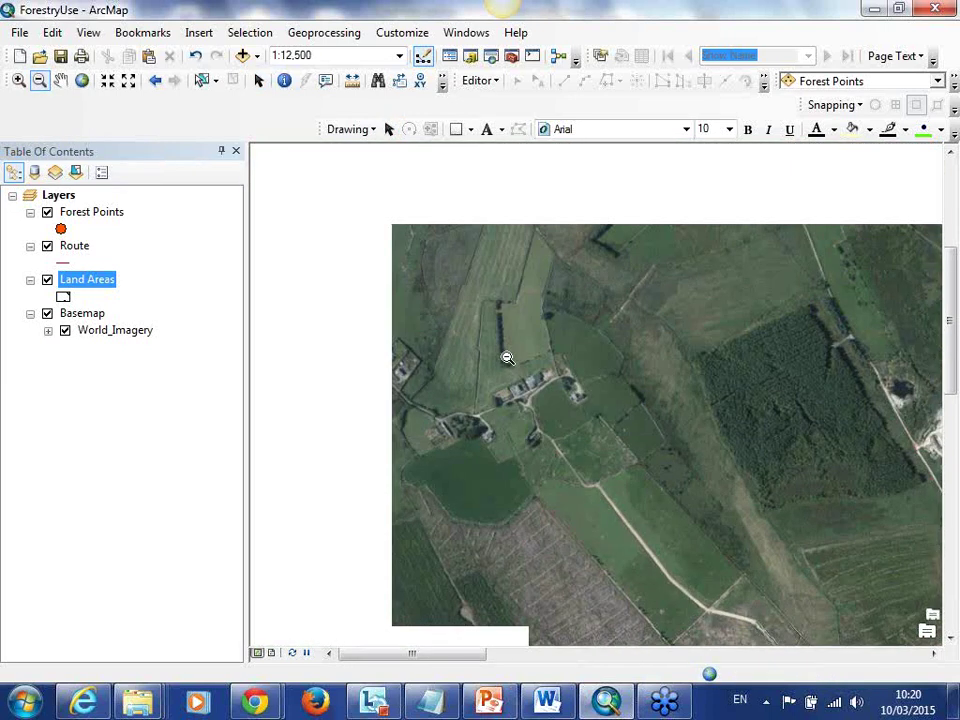
{"action": "left_click", "coordinate": [60, 80]}
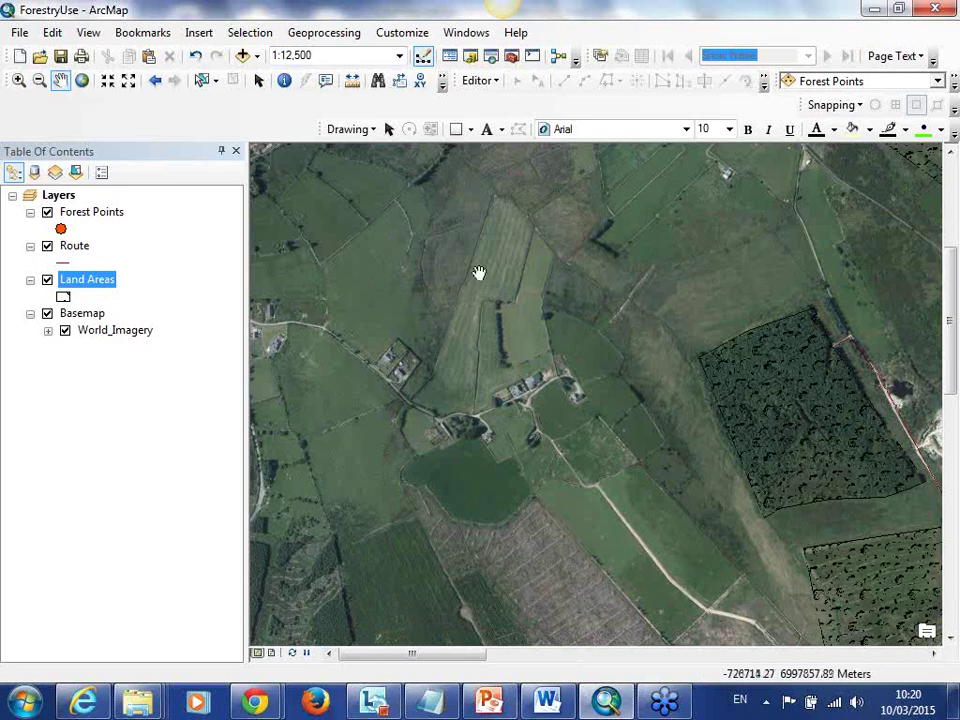
{"action": "left_click_drag", "start_coordinate": [617, 323], "coordinate": [384, 180]}
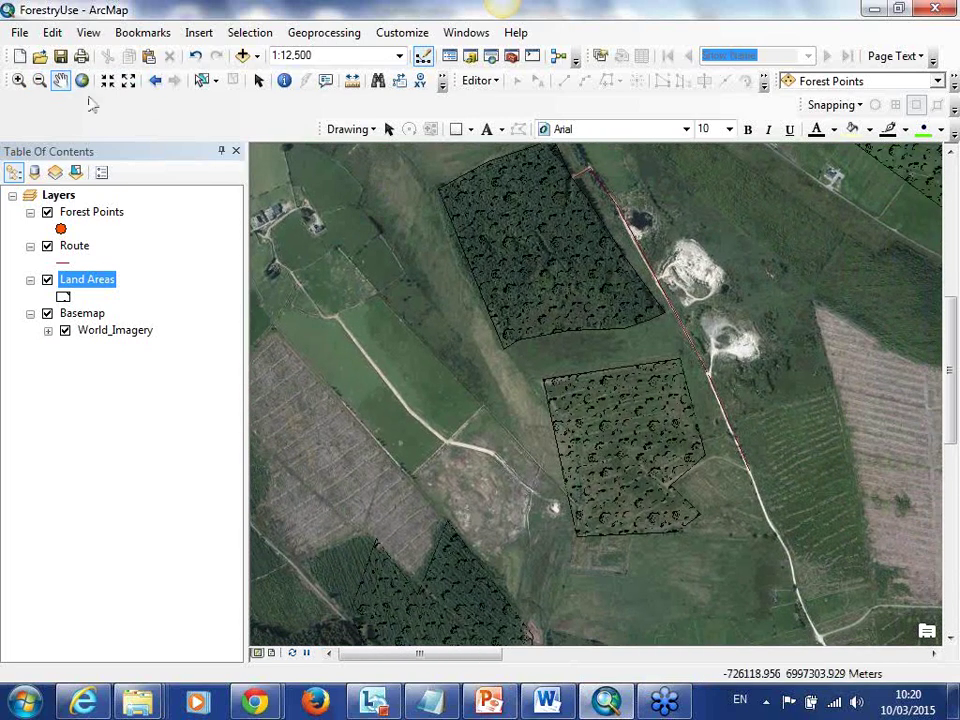
{"action": "left_click", "coordinate": [40, 80]}
{"action": "left_click", "coordinate": [455, 395]}
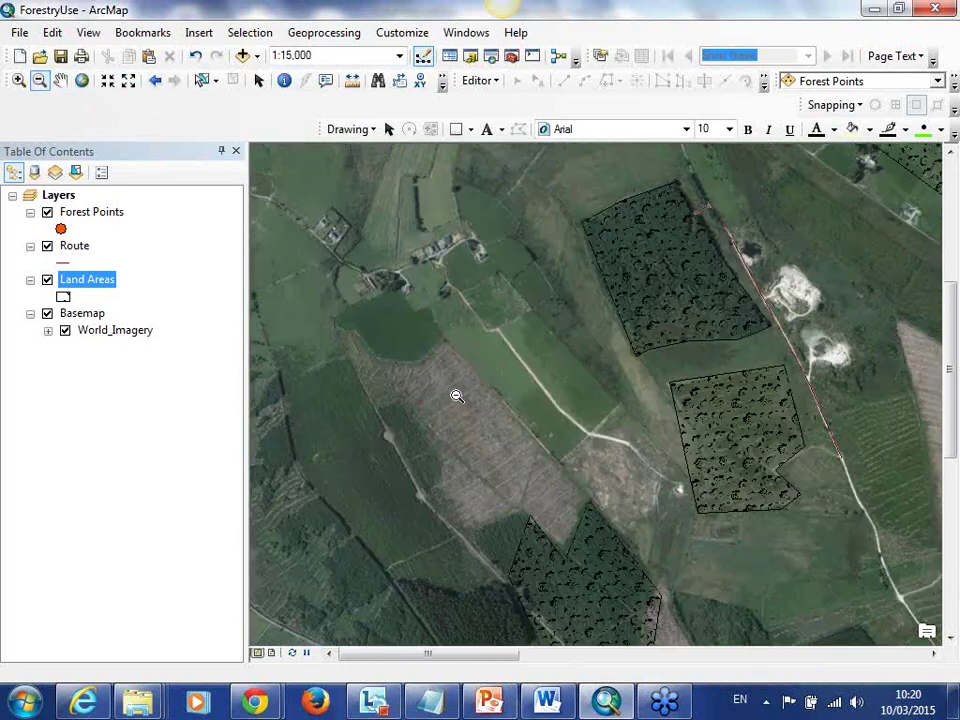
{"action": "left_click", "coordinate": [567, 419]}
{"action": "left_click", "coordinate": [567, 419]}
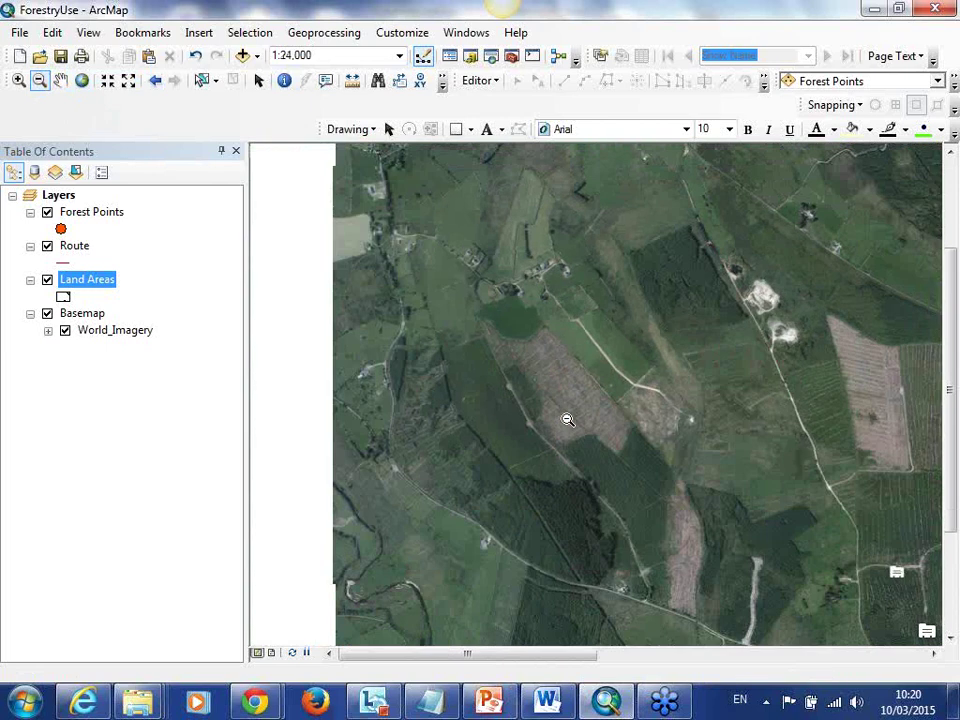
{"action": "left_click", "coordinate": [60, 80]}
{"action": "left_click_drag", "start_coordinate": [615, 323], "coordinate": [375, 340]}
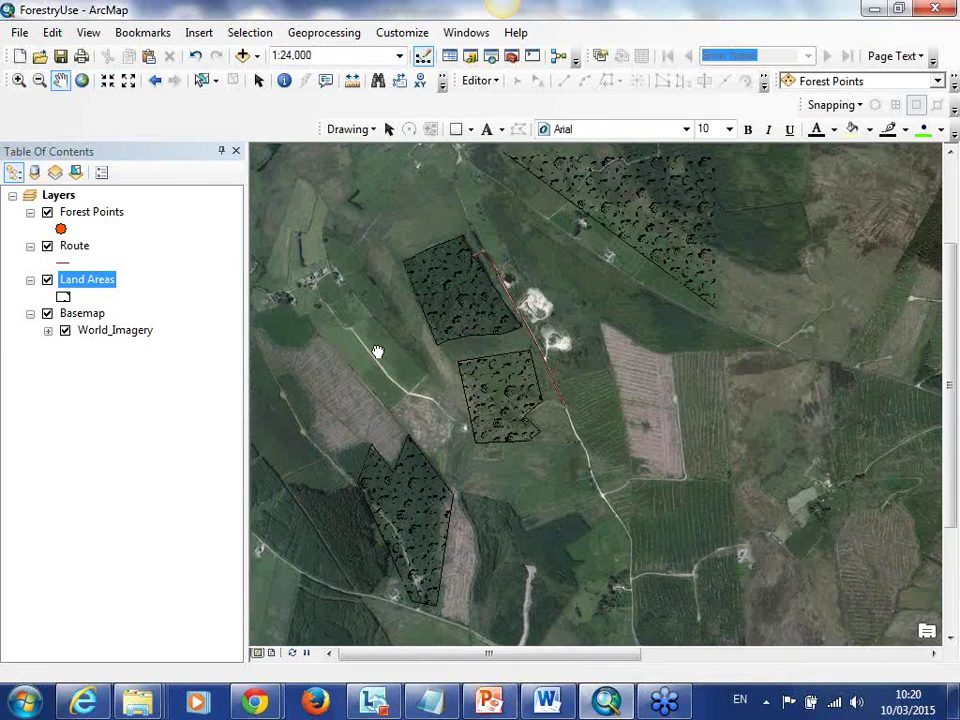
{"action": "scroll", "coordinate": [641, 381], "scroll_direction": "up", "scroll_amount": 3}
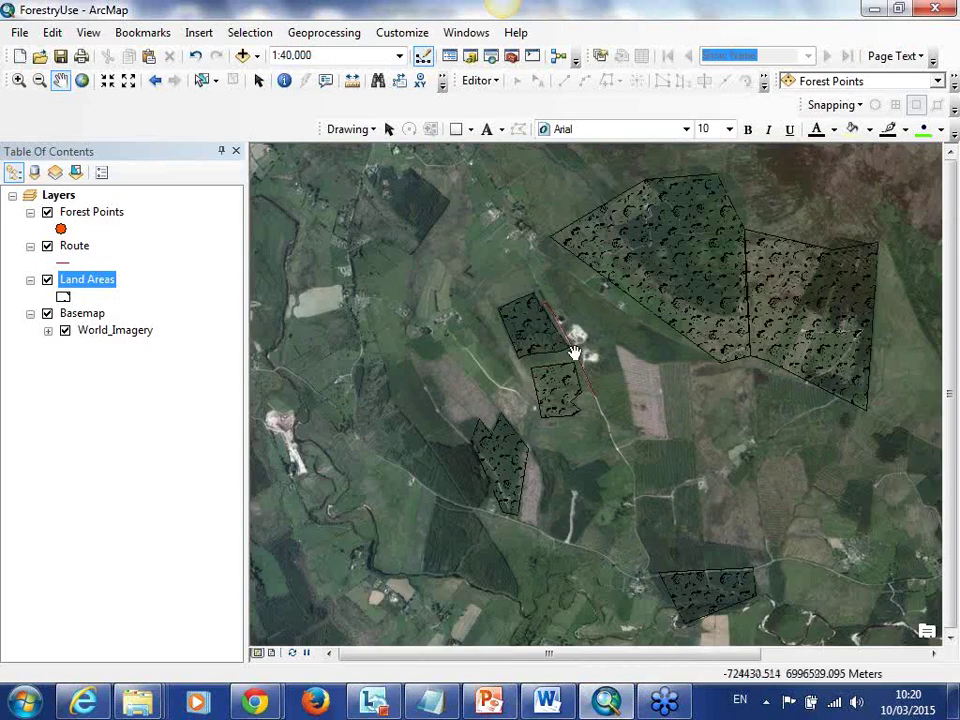
{"action": "right_click", "coordinate": [95, 283]}
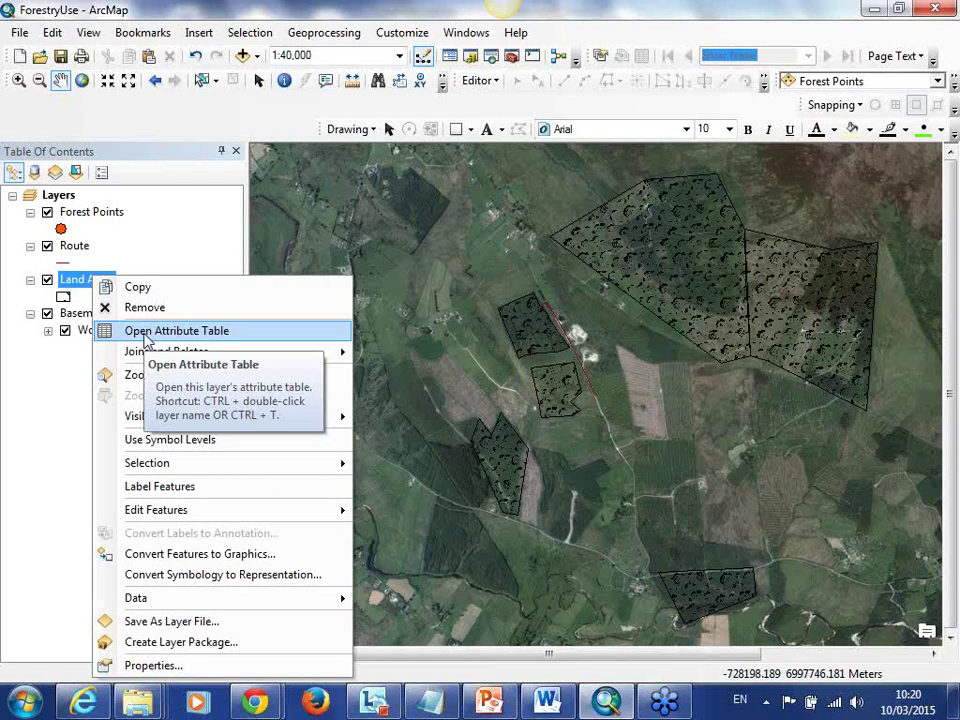
{"action": "left_click", "coordinate": [147, 331]}
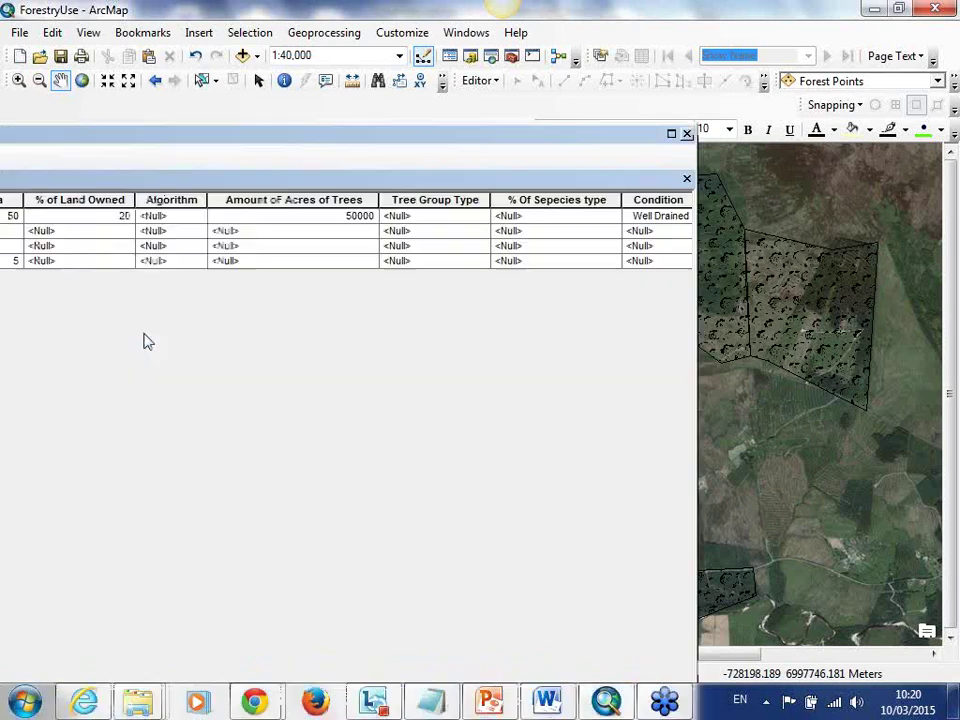
{"action": "double_click", "coordinate": [591, 141]}
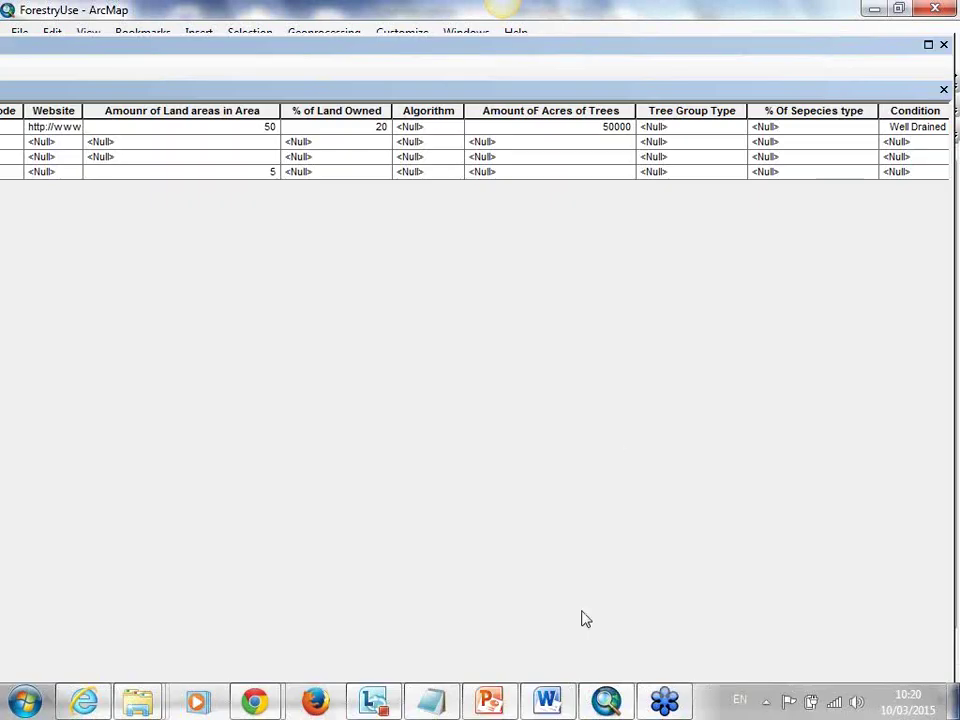
{"action": "left_click", "coordinate": [927, 47]}
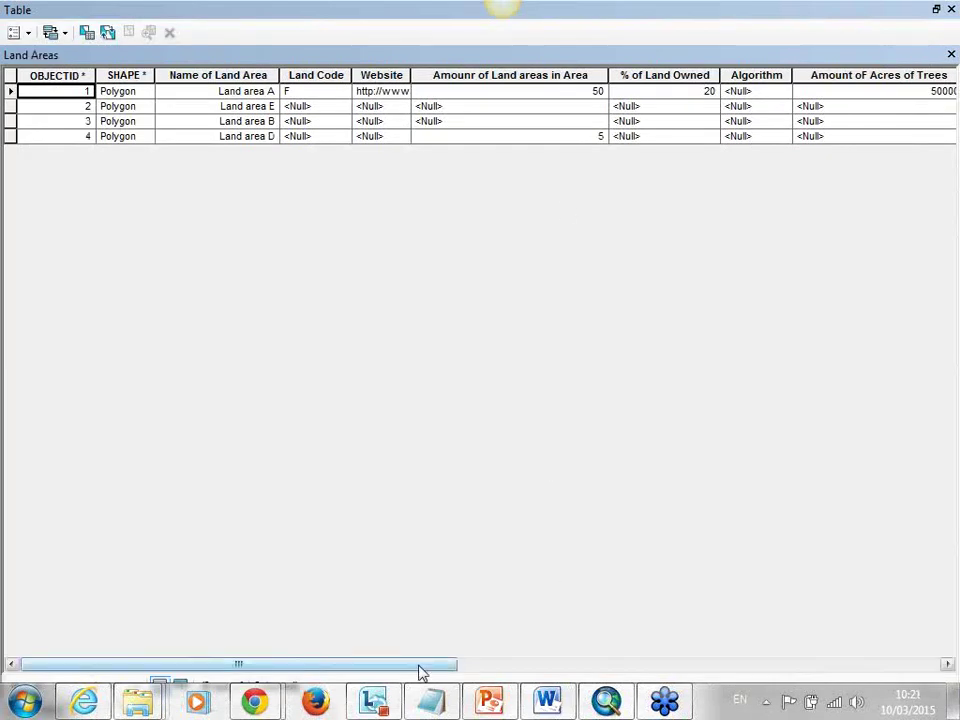
{"action": "left_click_drag", "start_coordinate": [421, 672], "coordinate": [387, 624]}
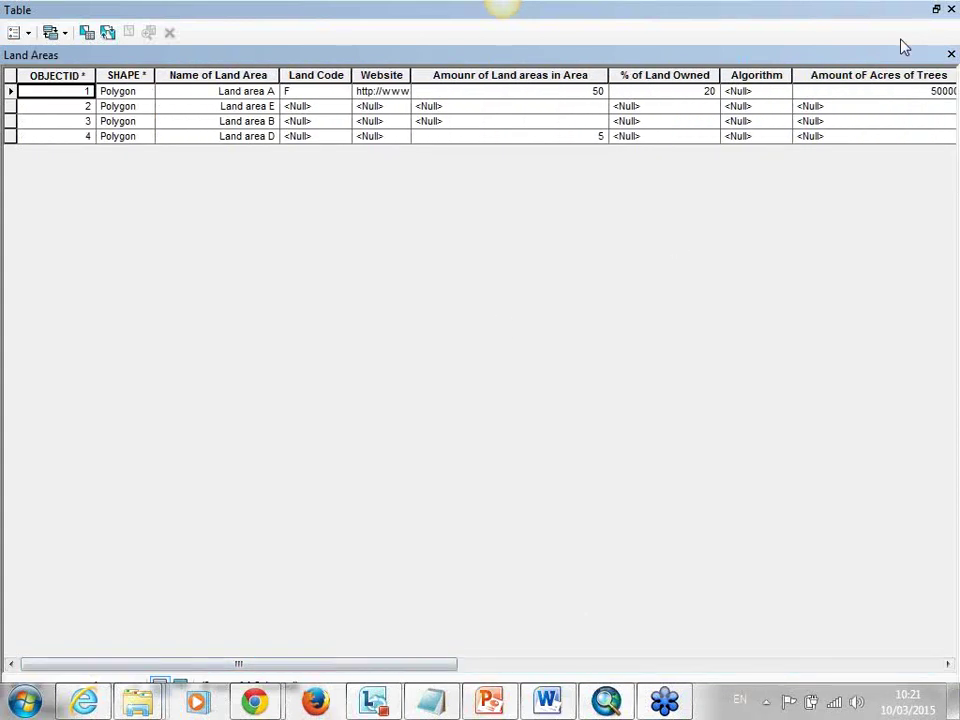
{"action": "left_click", "coordinate": [951, 10]}
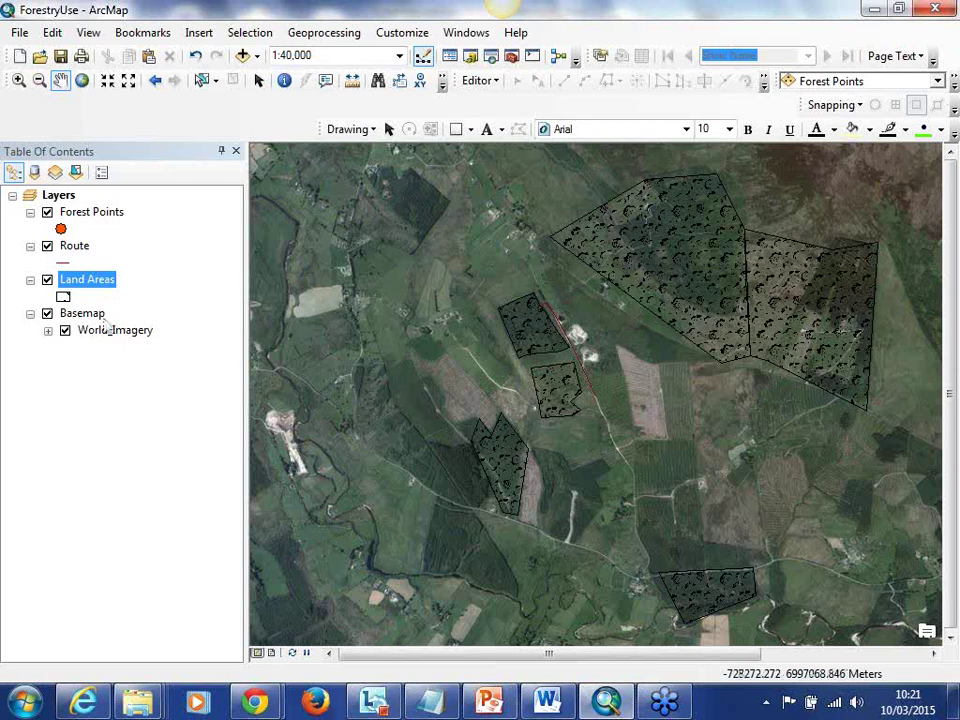
Symbolize Land Areas with unique-value categories from all Name of Land Area values
{"action": "right_click", "coordinate": [85, 284]}
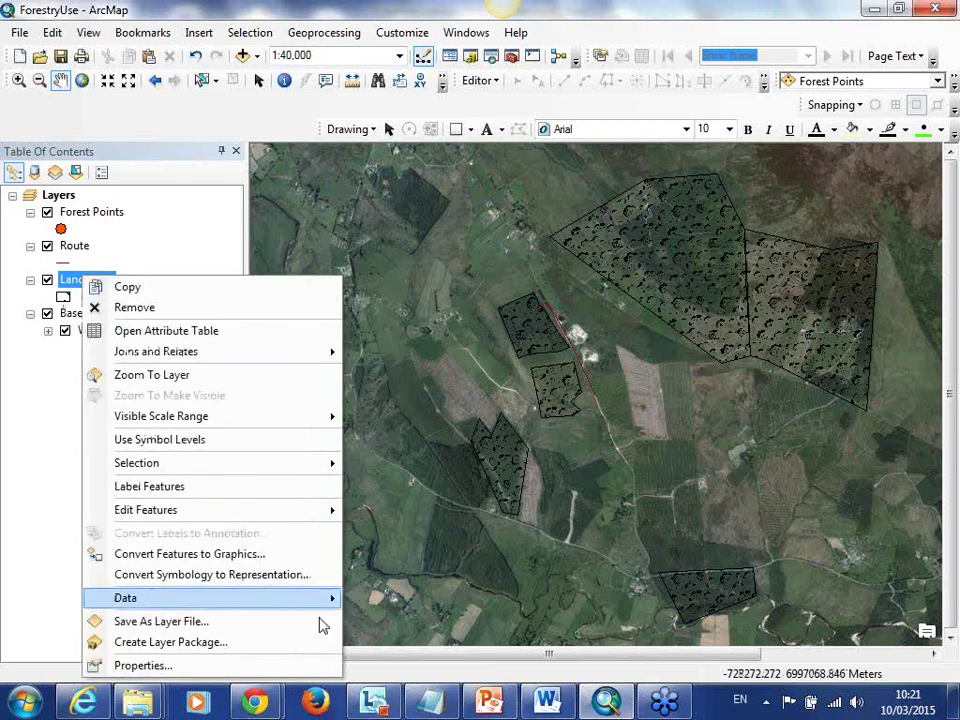
{"action": "left_click", "coordinate": [220, 665]}
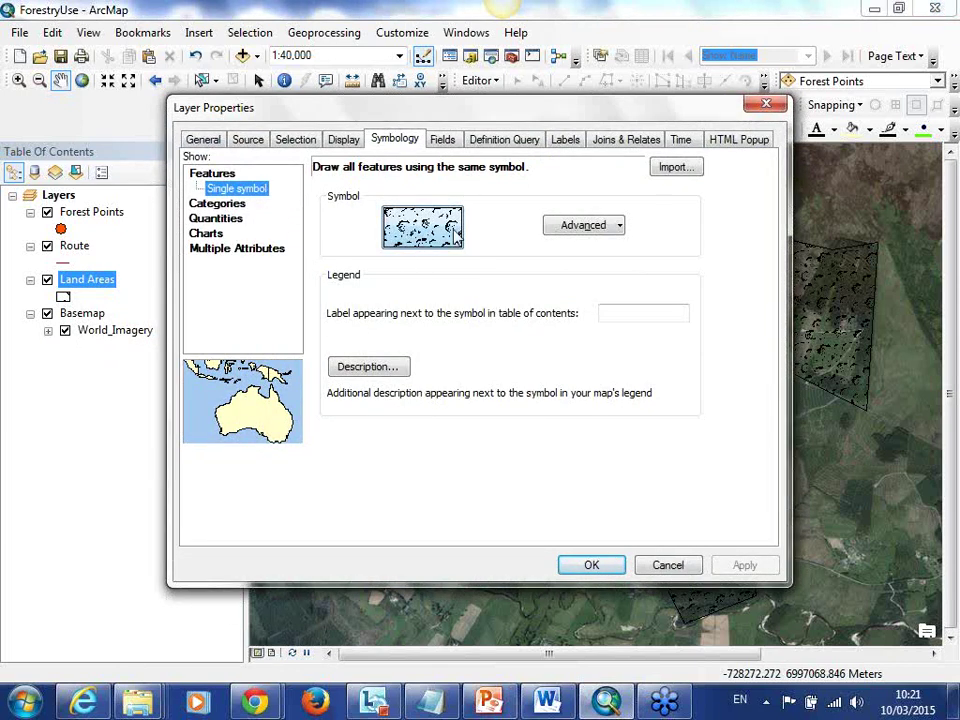
{"action": "left_click", "coordinate": [220, 204]}
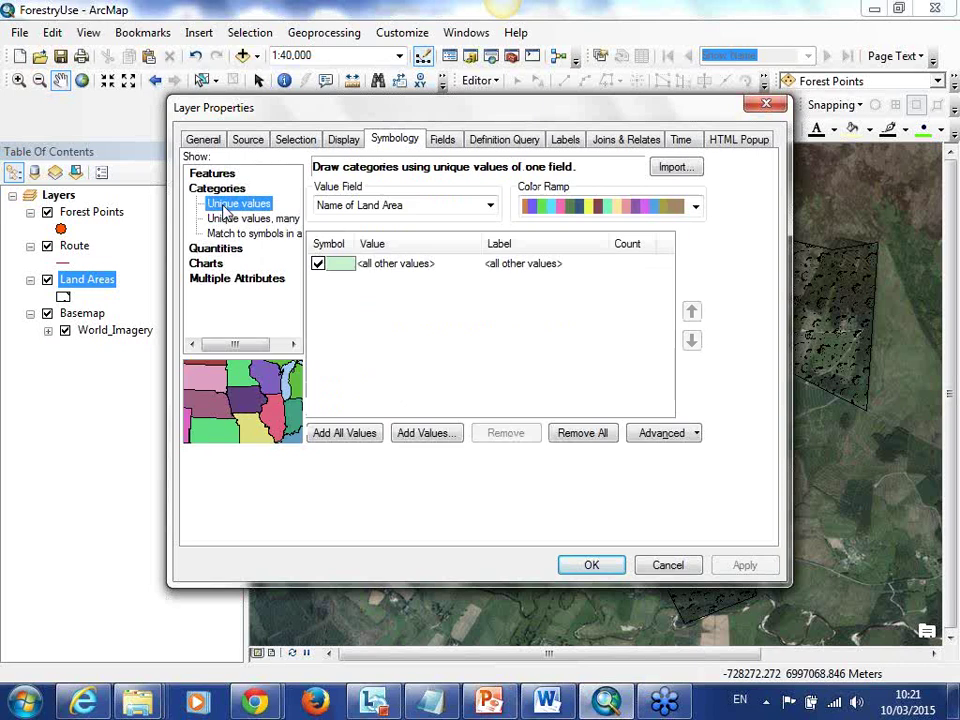
{"action": "left_click", "coordinate": [352, 436]}
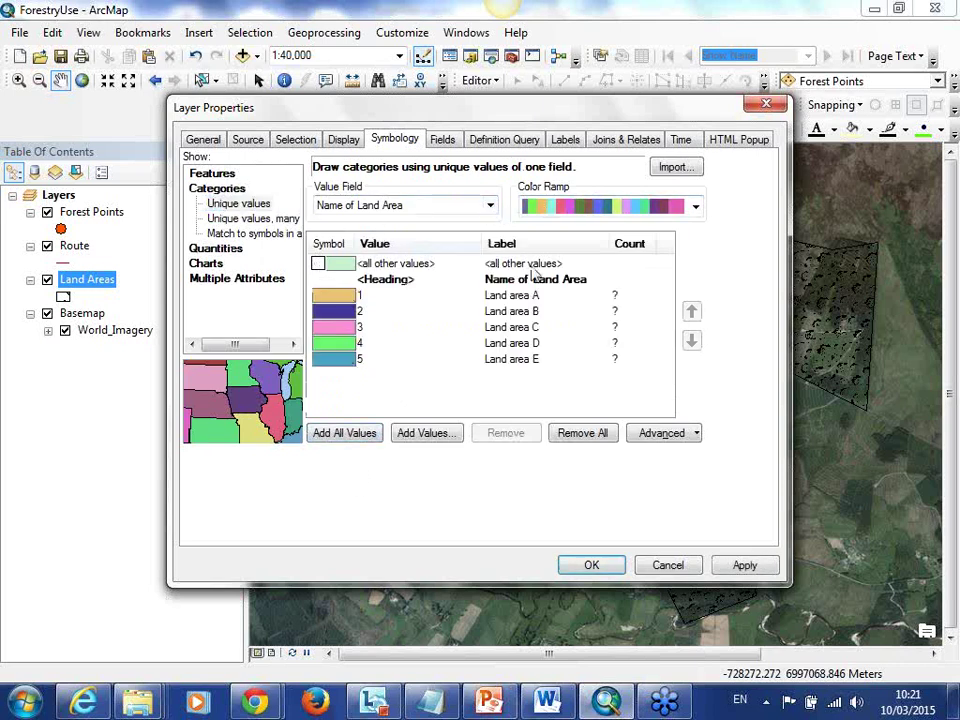
{"action": "left_click", "coordinate": [746, 566]}
{"action": "left_click", "coordinate": [592, 566]}
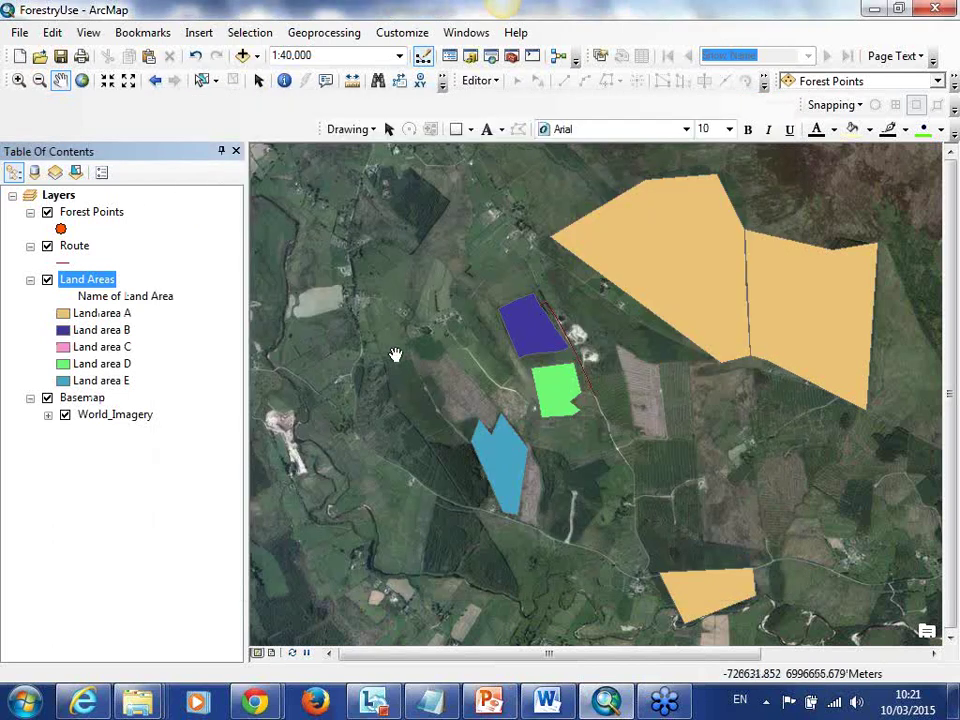
Turn on Land Areas labels using the Name of Land Area field for all features
{"action": "right_click", "coordinate": [90, 281]}
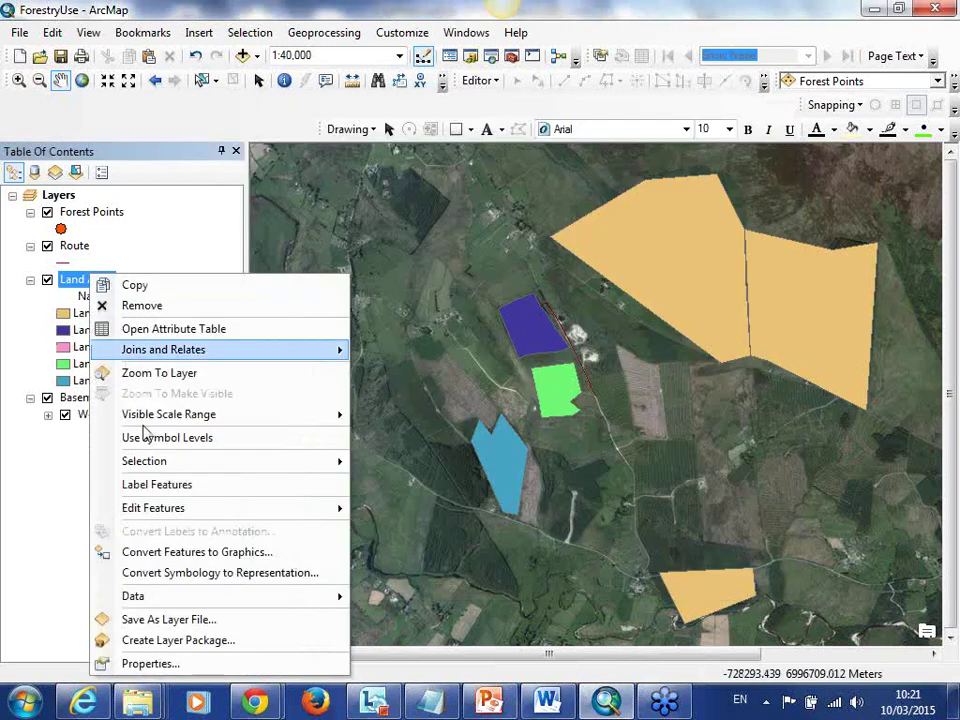
{"action": "left_click", "coordinate": [195, 663]}
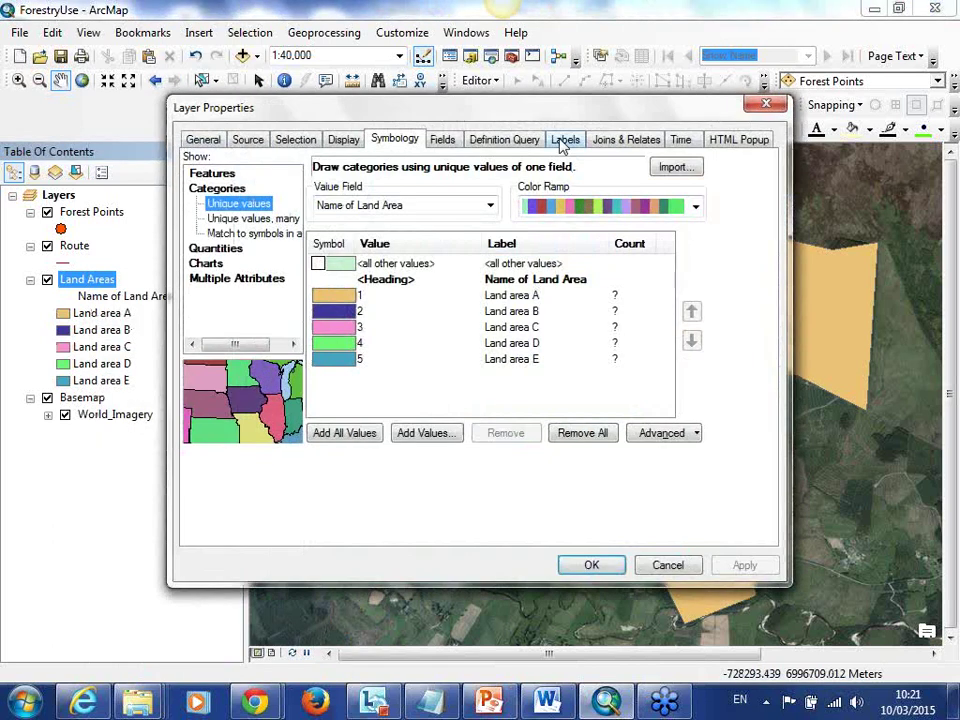
{"action": "left_click", "coordinate": [562, 142]}
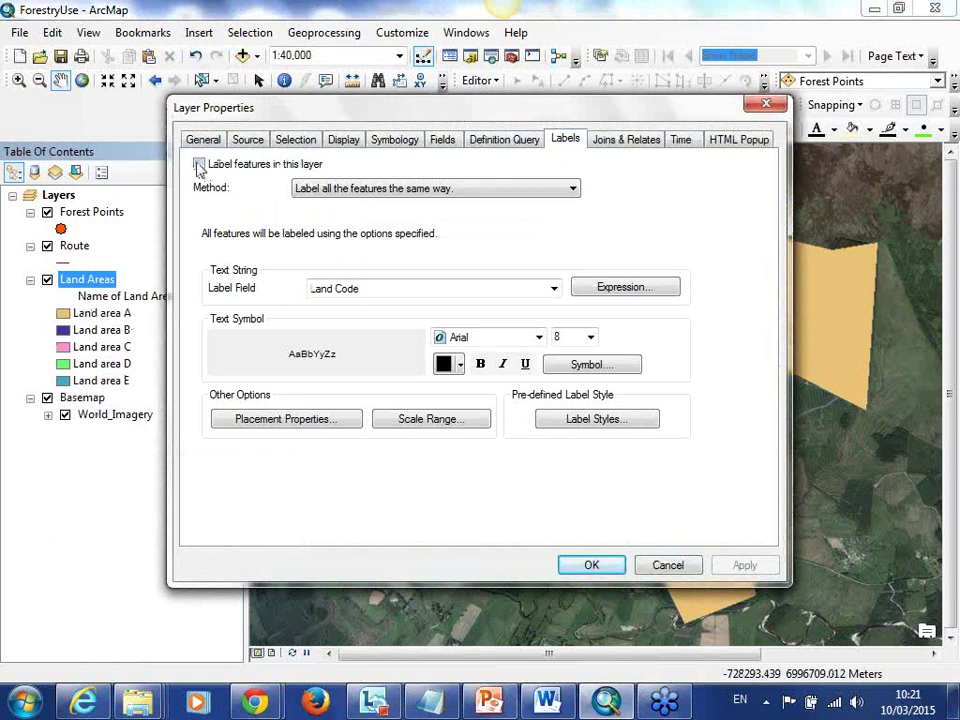
{"action": "left_click", "coordinate": [199, 165]}
{"action": "left_click", "coordinate": [573, 189]}
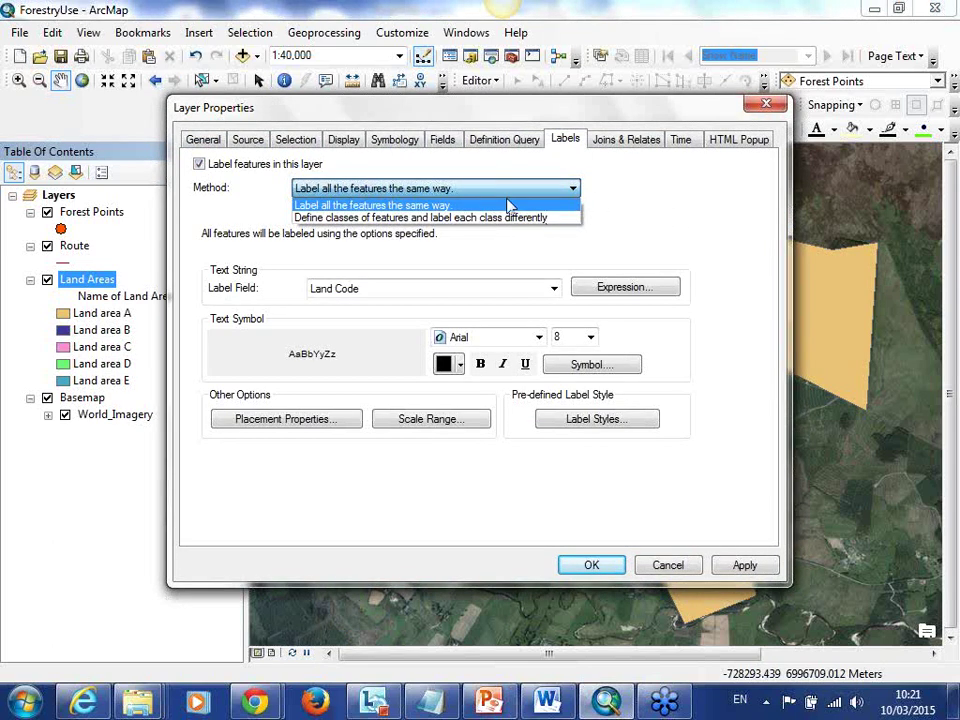
{"action": "left_click", "coordinate": [468, 206]}
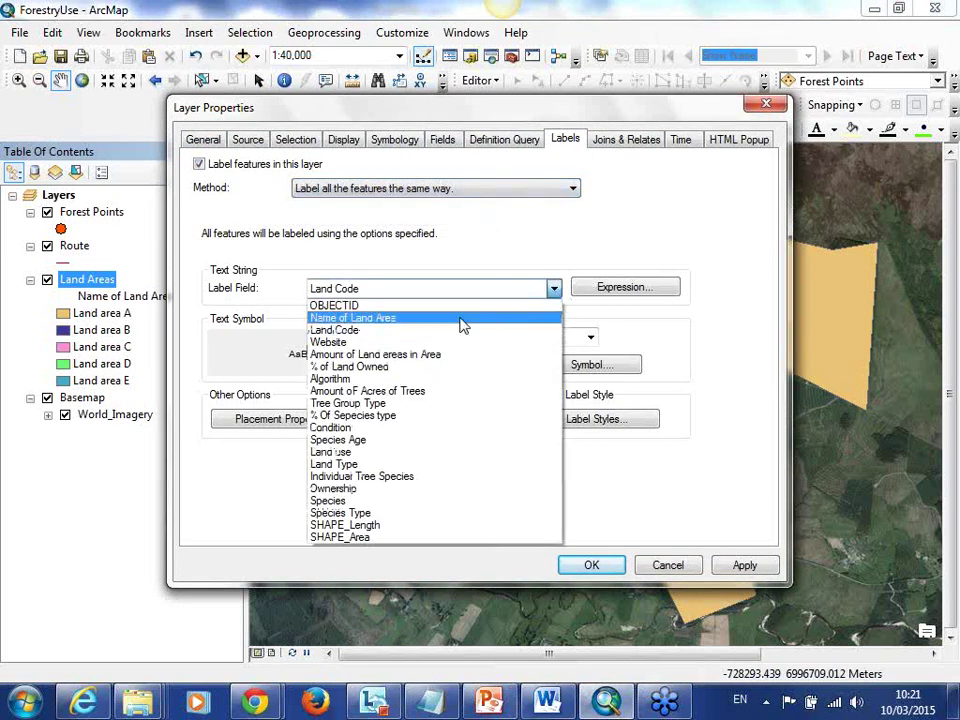
{"action": "left_click", "coordinate": [382, 322]}
{"action": "left_click", "coordinate": [743, 566]}
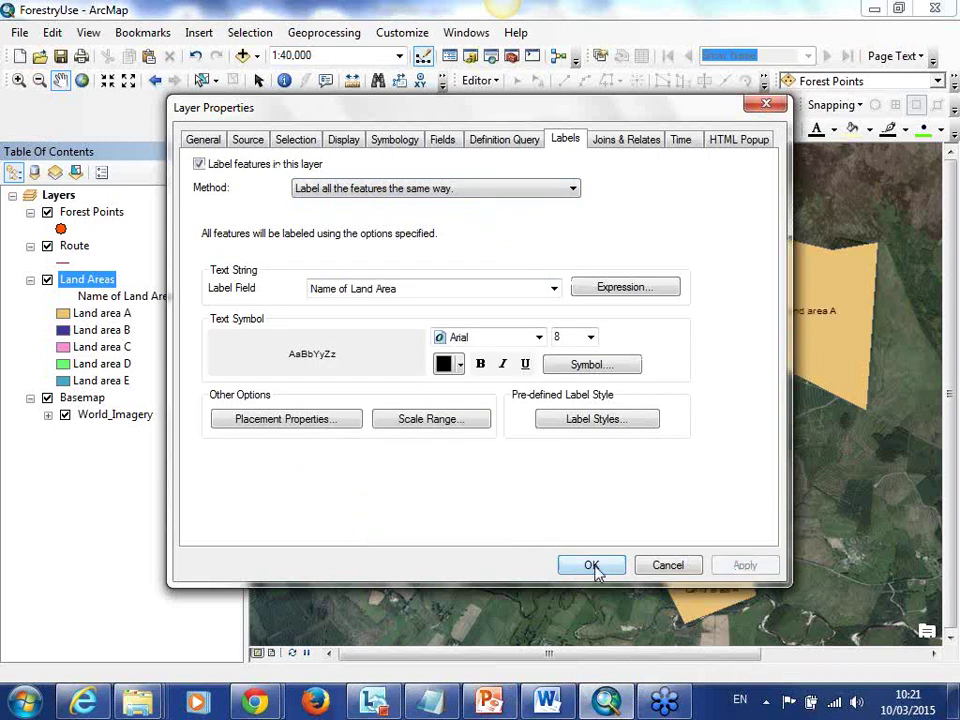
{"action": "left_click", "coordinate": [591, 566]}
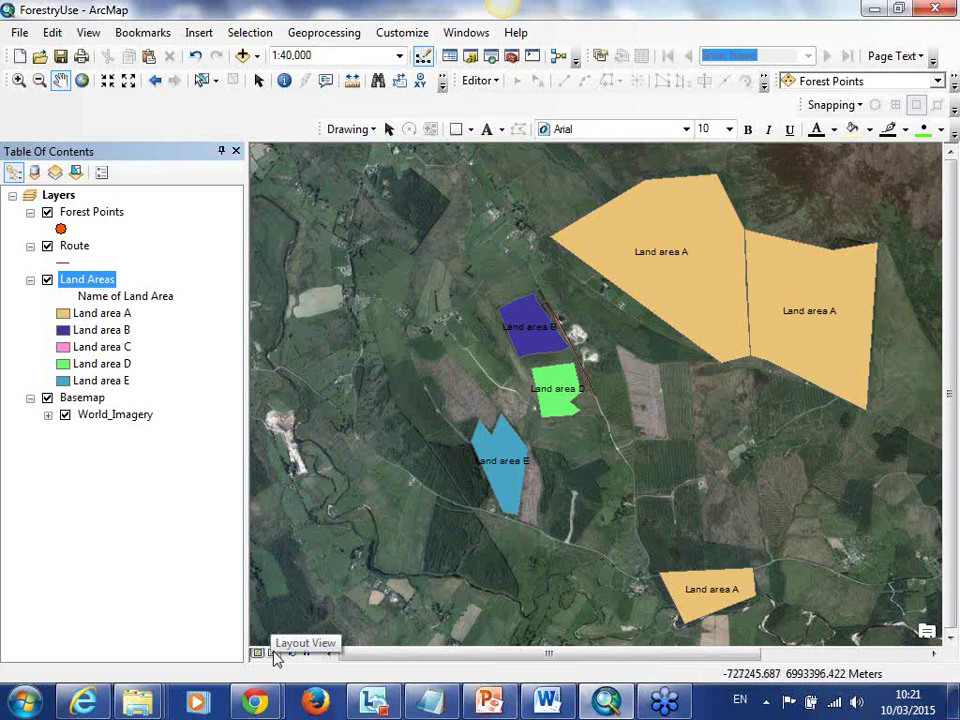
Switch to layout view and add an ESRI North 1 north arrow at the map's top-left
{"action": "left_click", "coordinate": [272, 652]}
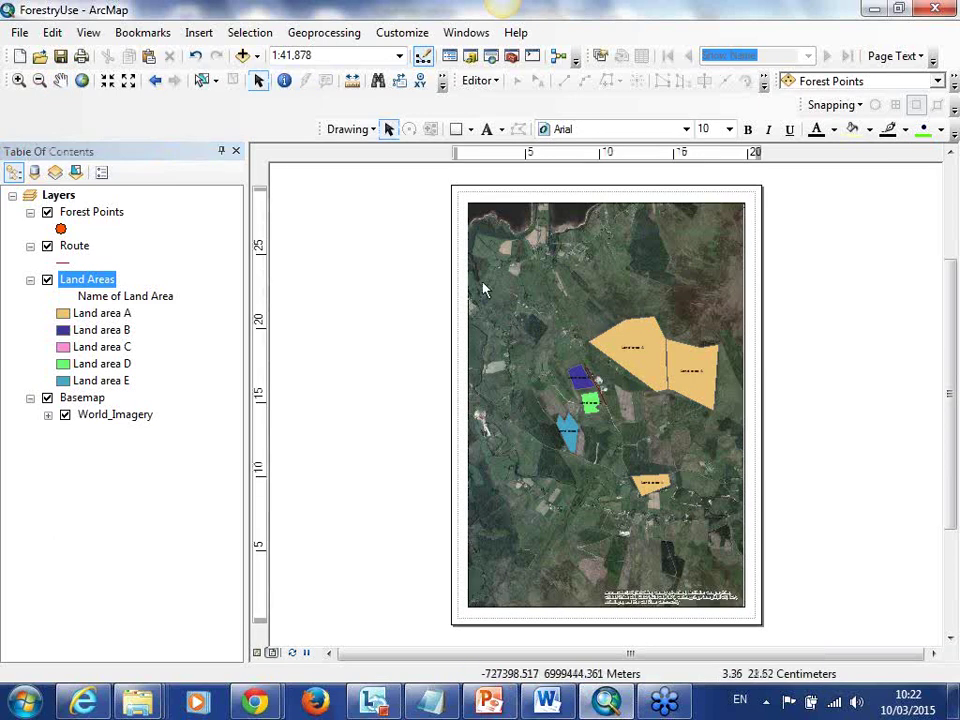
{"action": "left_click", "coordinate": [198, 32]}
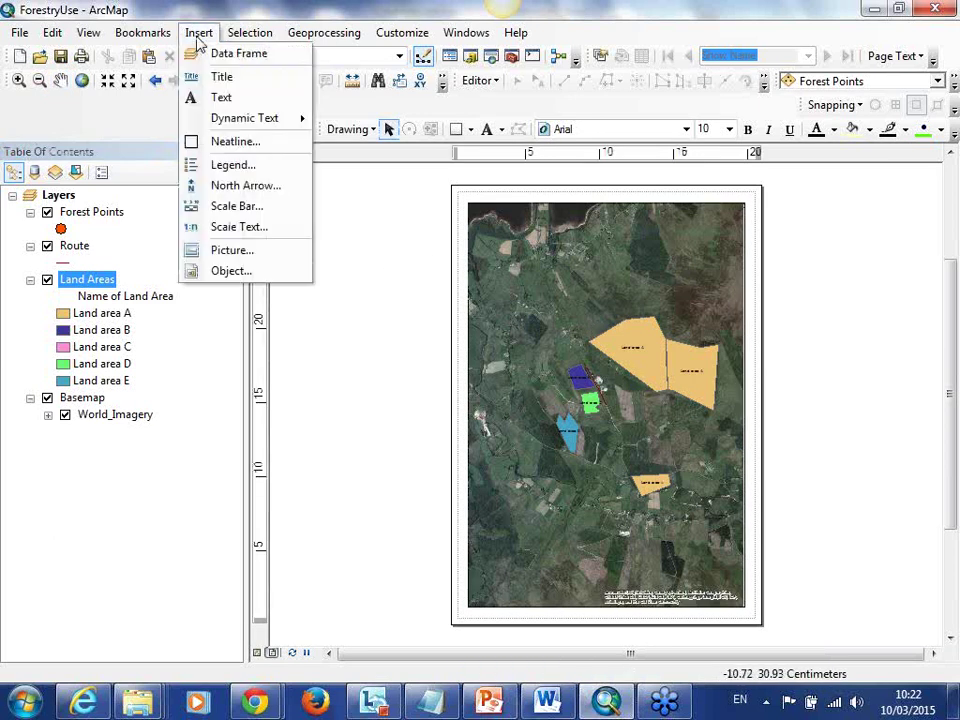
{"action": "left_click", "coordinate": [230, 186]}
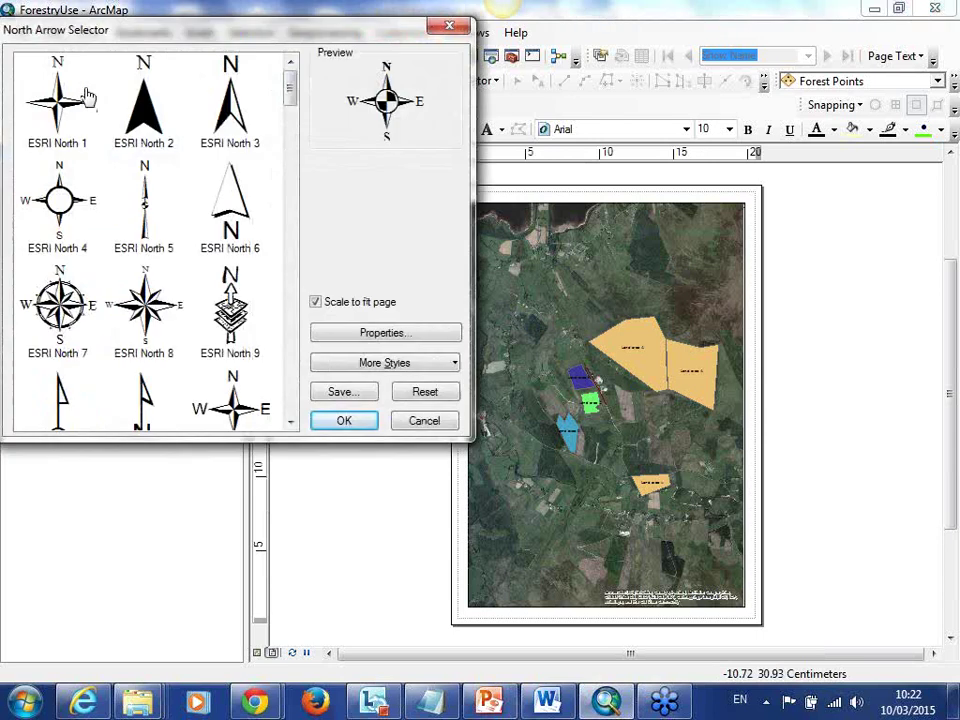
{"action": "left_click", "coordinate": [65, 80]}
{"action": "left_click", "coordinate": [343, 421]}
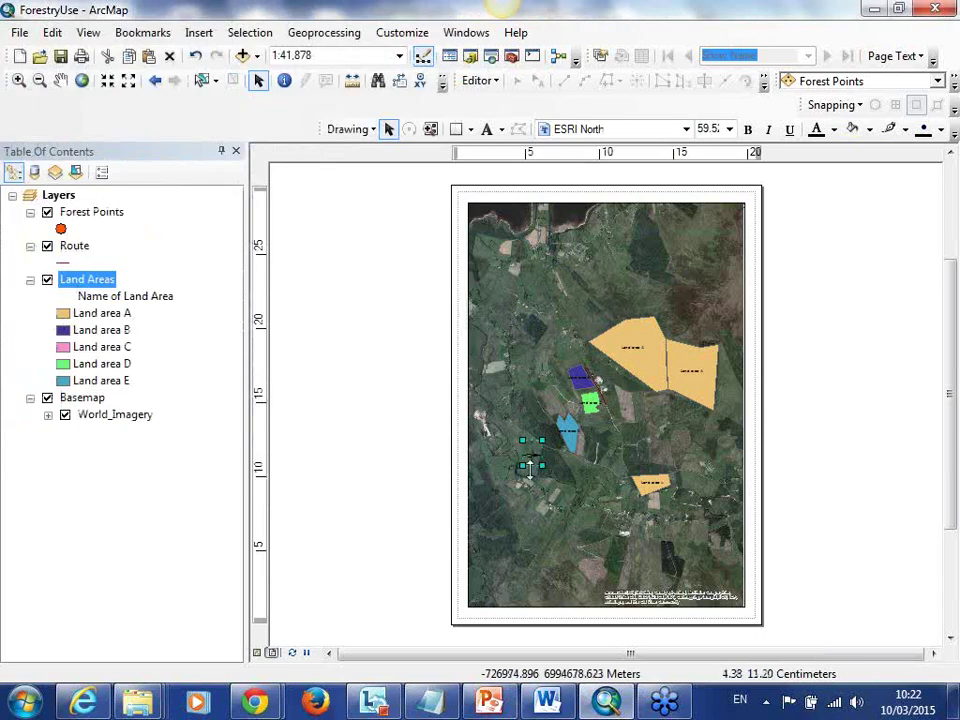
{"action": "left_click_drag", "start_coordinate": [505, 262], "coordinate": [484, 228]}
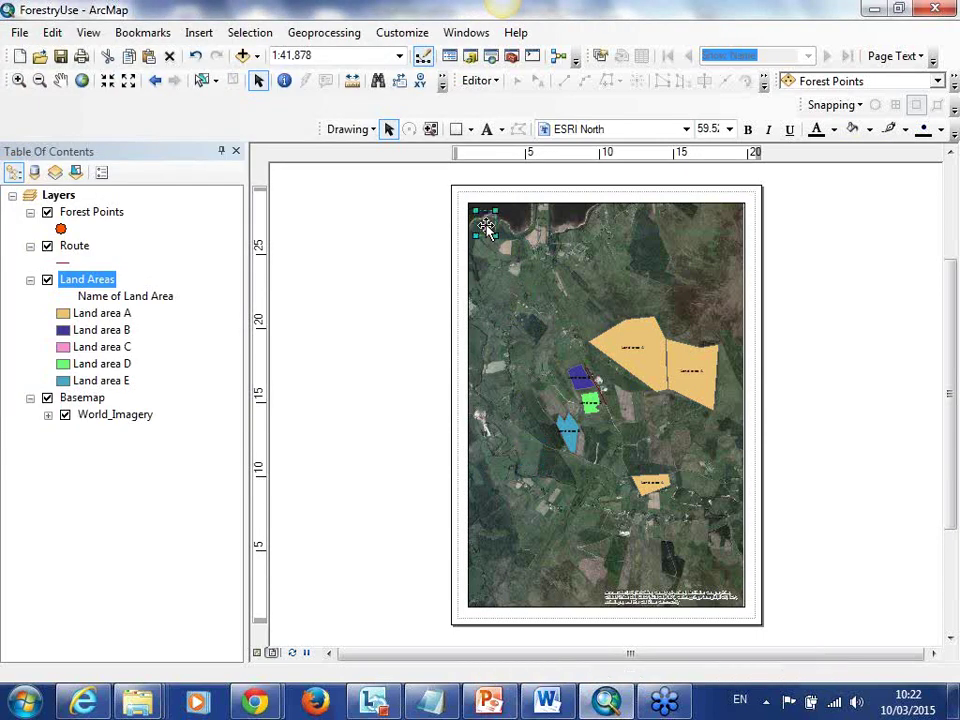
Add a Scale Line 1 scale bar at the page's lower right
{"action": "left_click", "coordinate": [197, 33]}
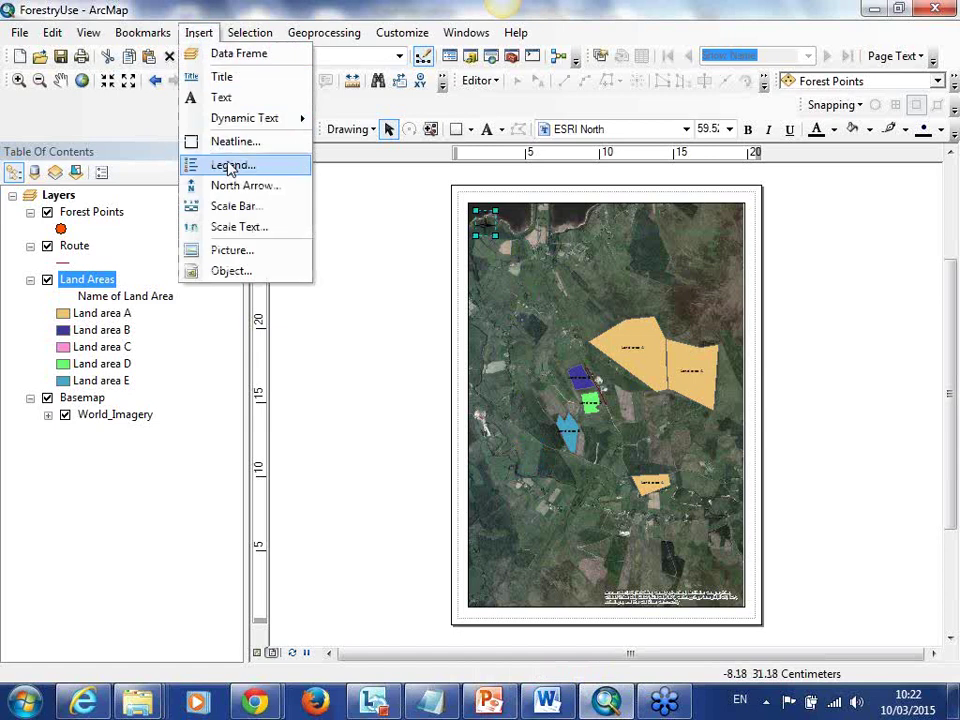
{"action": "left_click", "coordinate": [244, 206]}
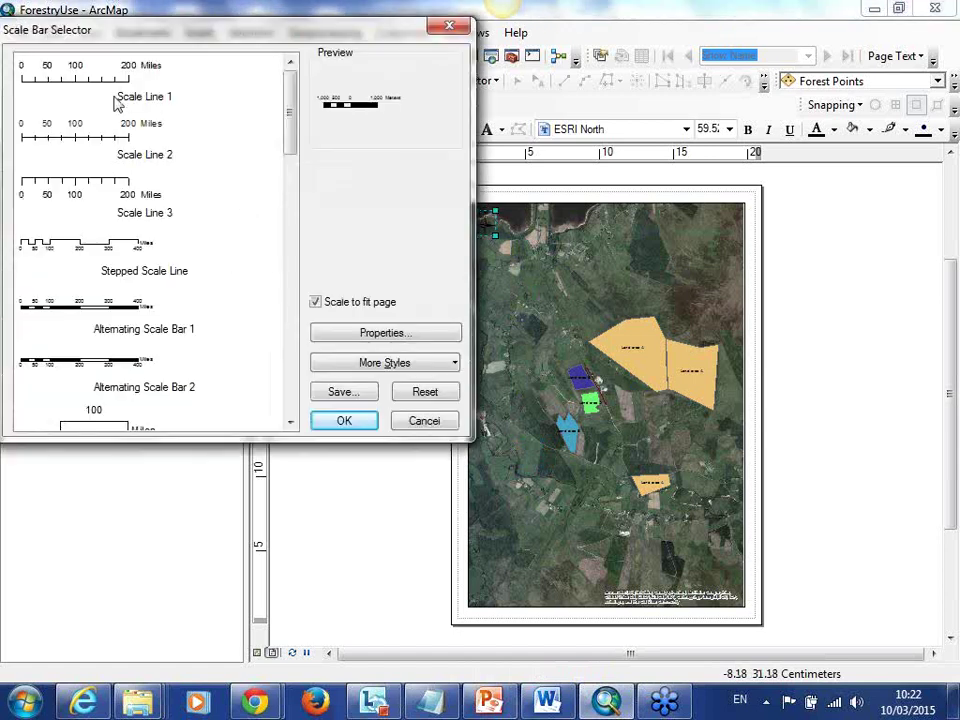
{"action": "left_click", "coordinate": [116, 99]}
{"action": "left_click", "coordinate": [344, 421]}
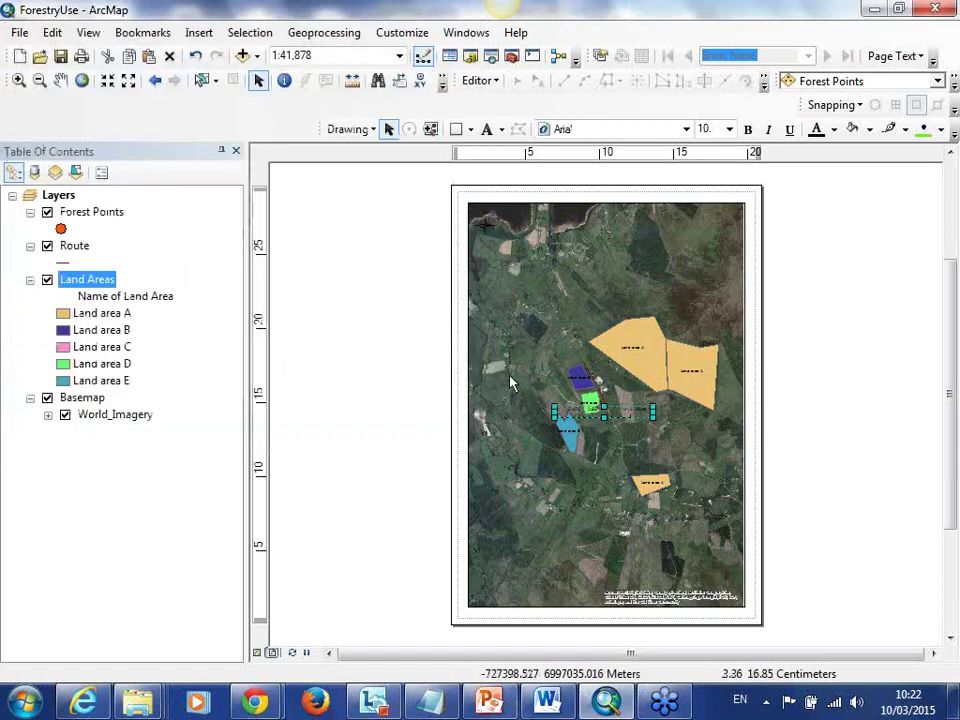
{"action": "left_click_drag", "start_coordinate": [610, 406], "coordinate": [712, 620]}
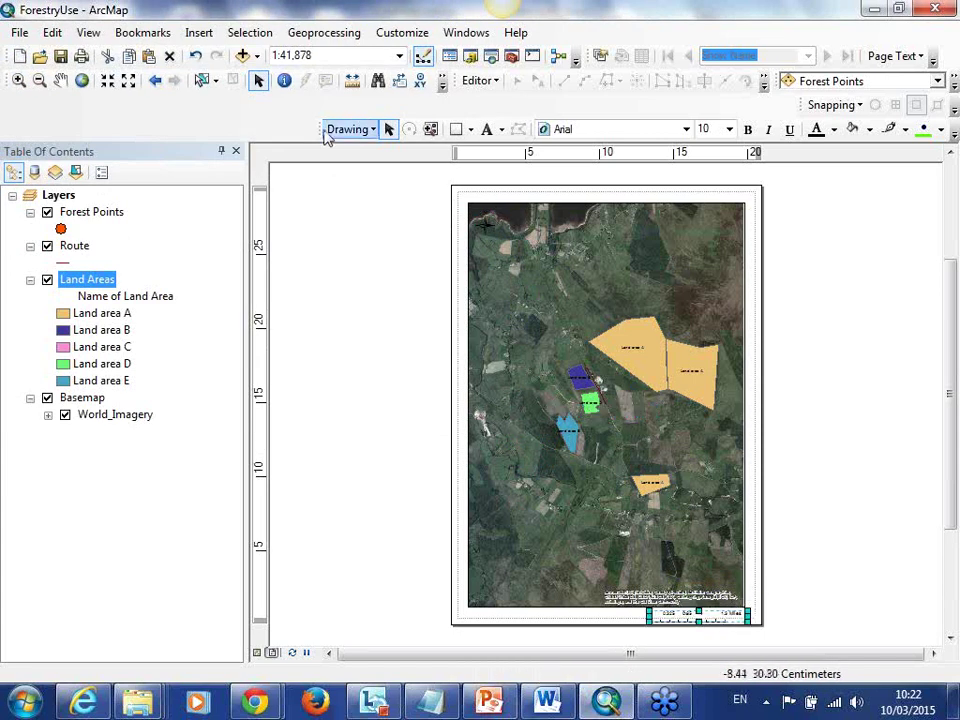
Deselect the scale bar and close the Insert menu without adding more elements
{"action": "left_click", "coordinate": [197, 33]}
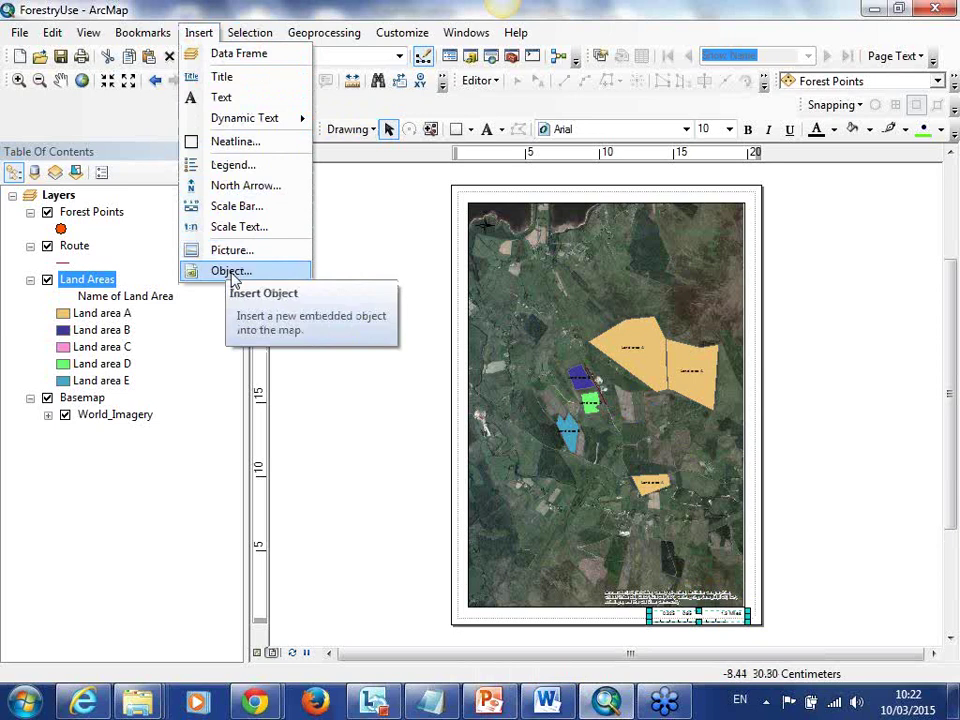
{"action": "left_click", "coordinate": [564, 626]}
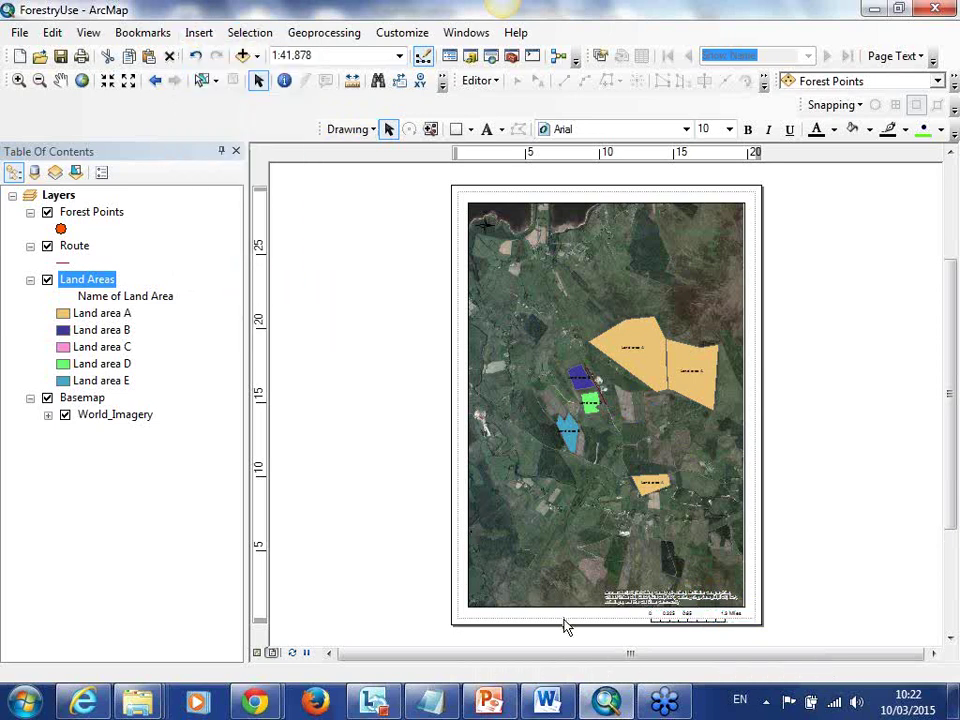
{"action": "left_click", "coordinate": [199, 35]}
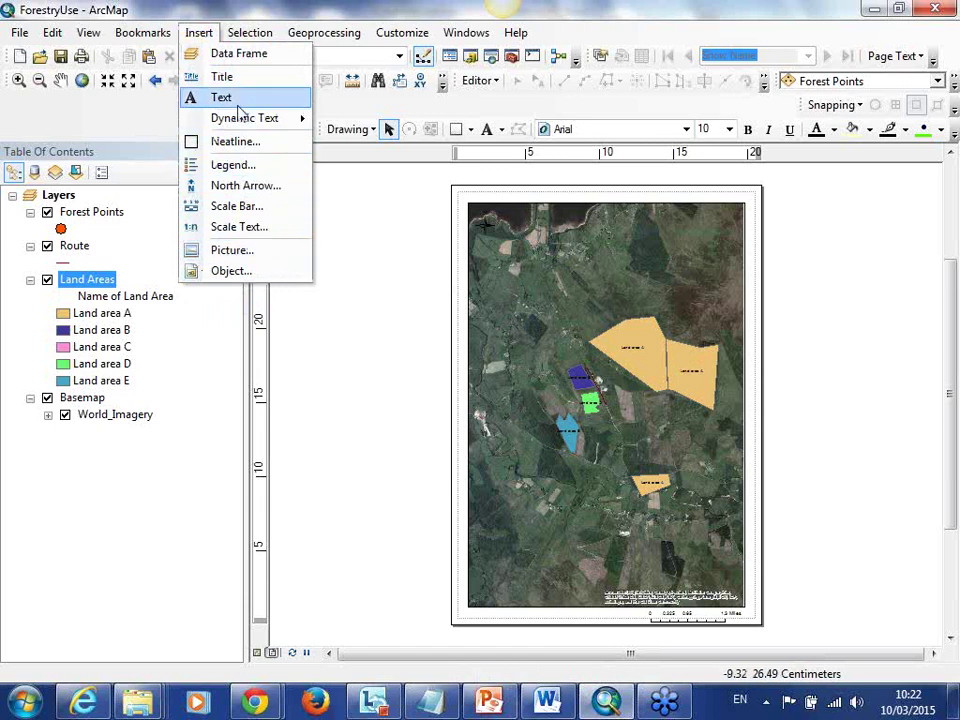
{"action": "left_click", "coordinate": [243, 40]}
{"action": "left_click", "coordinate": [199, 32]}
{"action": "left_click", "coordinate": [200, 13]}
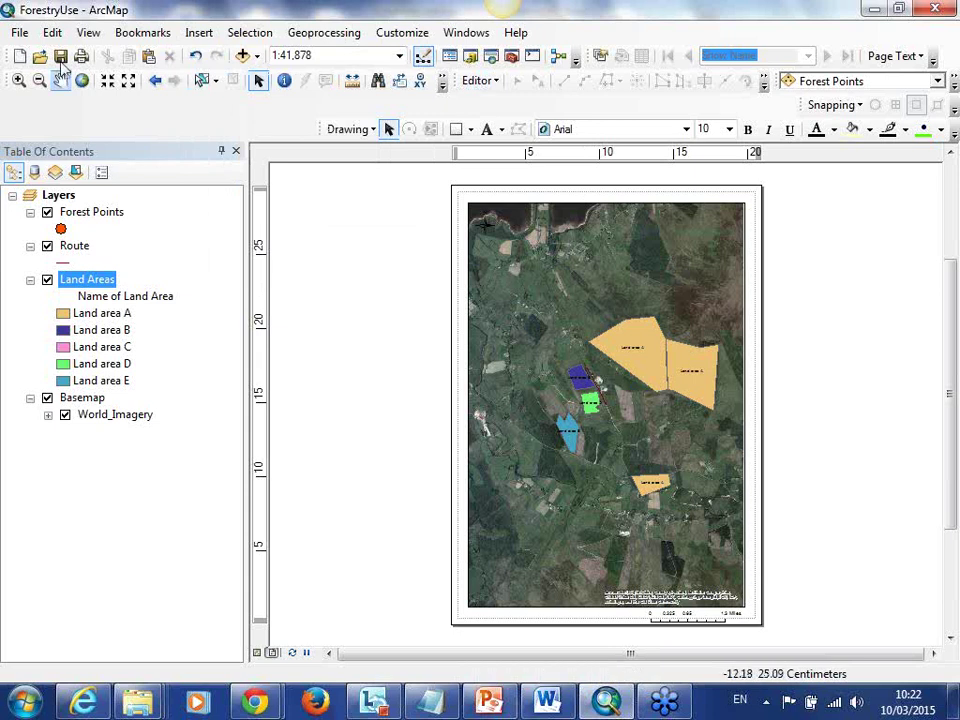
Export the layout to the Desktop as the PDF ForestryUse
{"action": "left_click", "coordinate": [19, 33]}
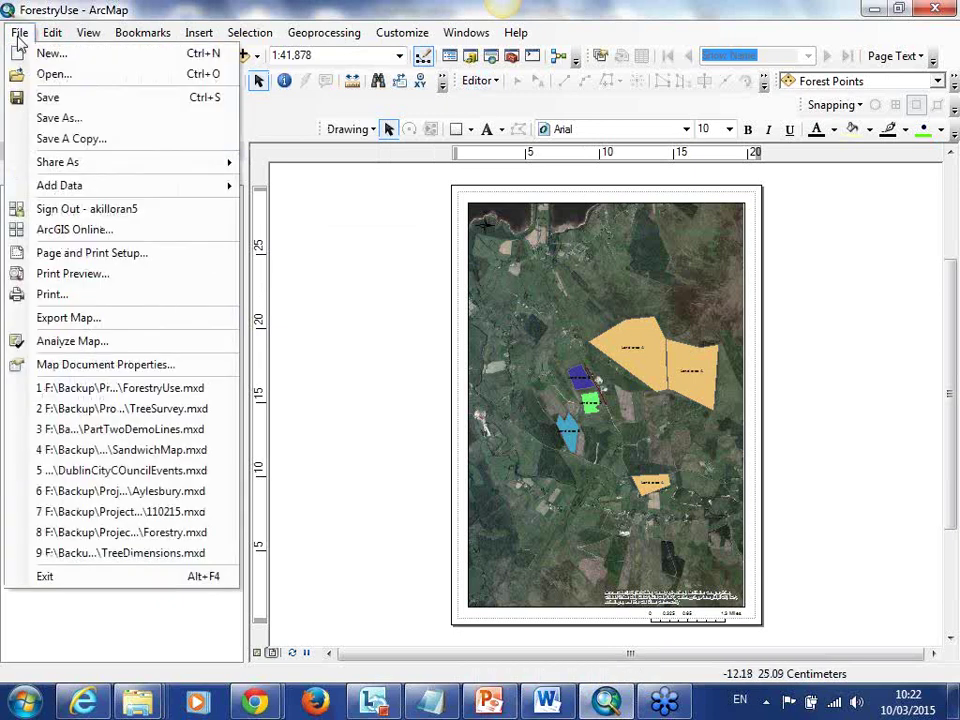
{"action": "left_click", "coordinate": [63, 322]}
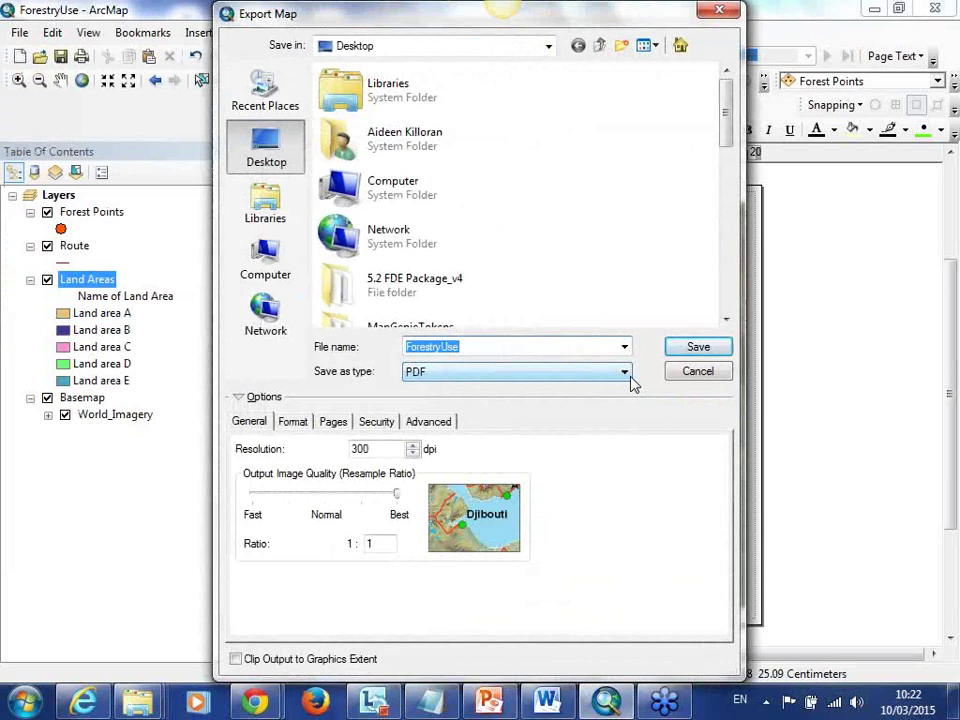
{"action": "left_click", "coordinate": [698, 350]}
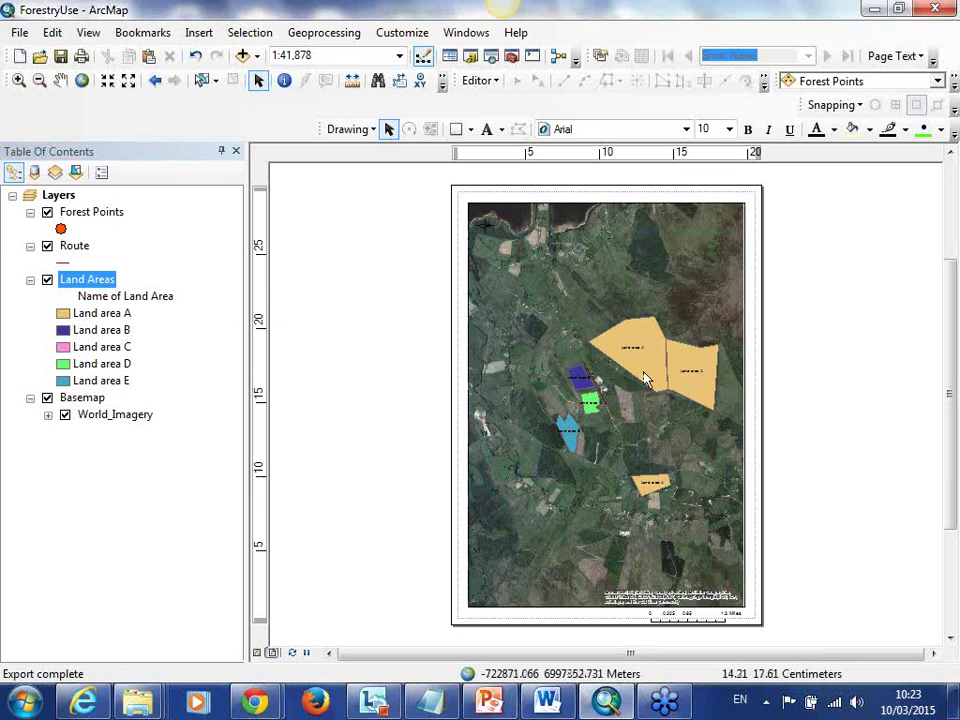
Switch to Data View and open the Land Areas attribute table
{"action": "left_click", "coordinate": [257, 653]}
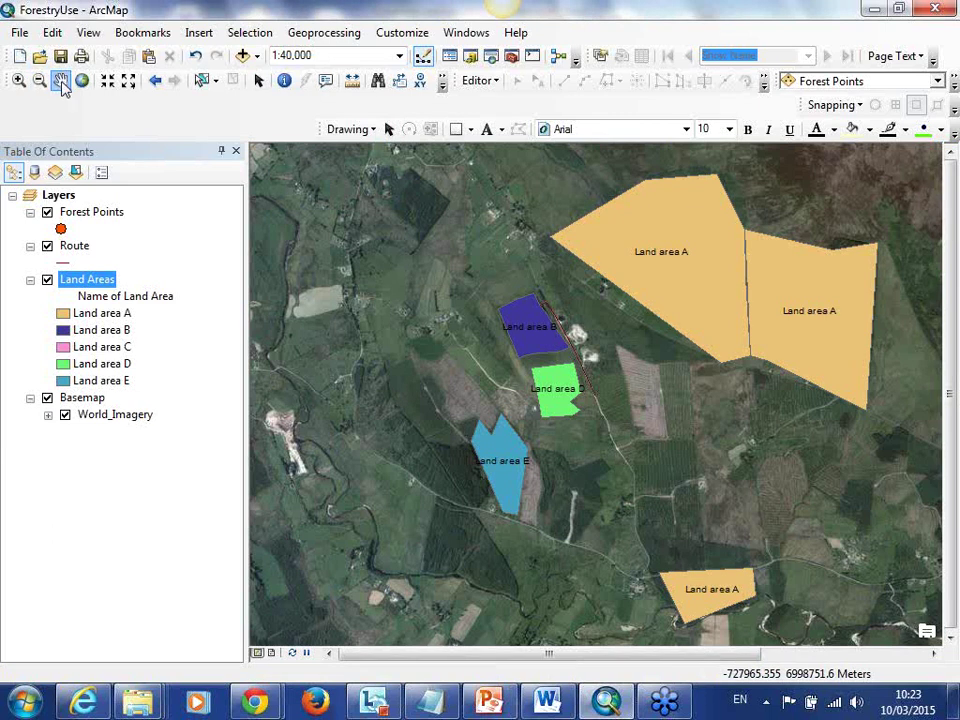
{"action": "right_click", "coordinate": [88, 279]}
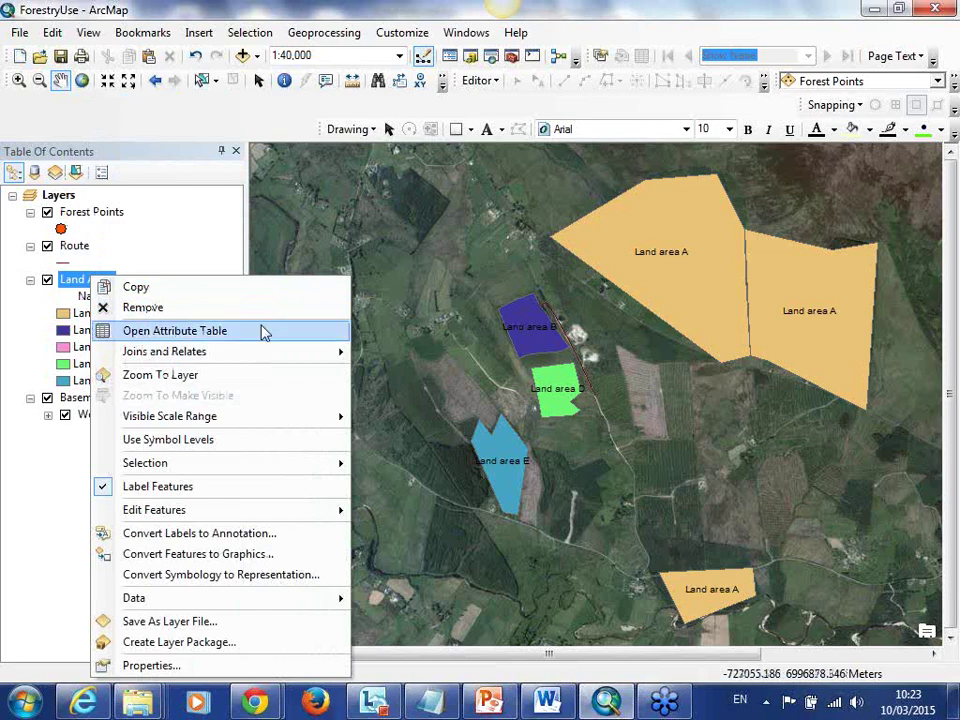
{"action": "left_click", "coordinate": [199, 331]}
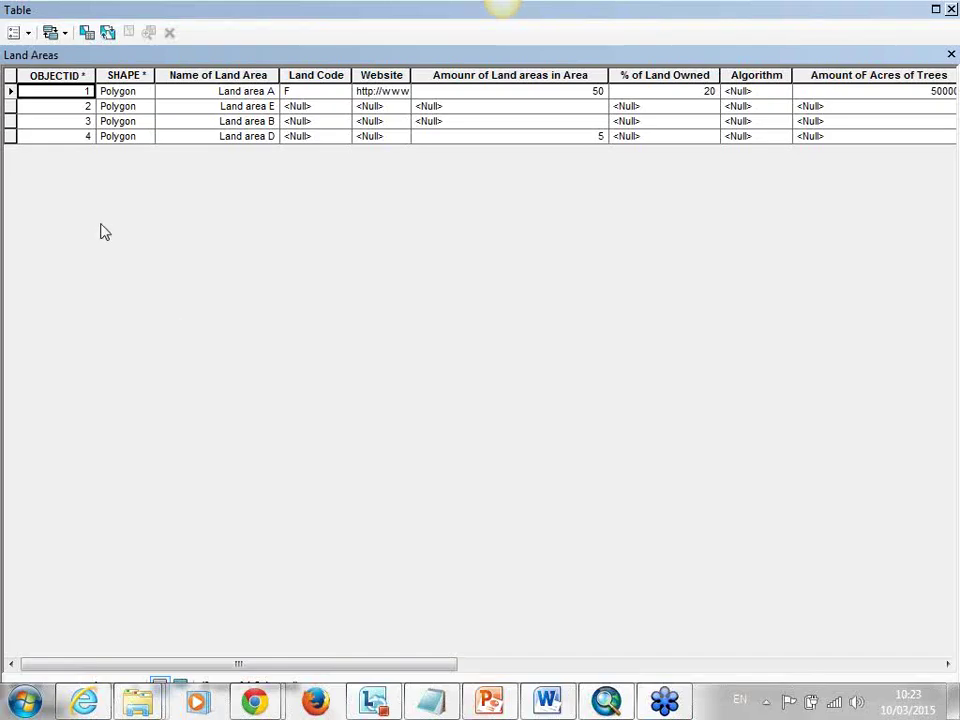
Select Land area A with the attribute query Name = 1, then close the table
{"action": "left_click", "coordinate": [27, 33]}
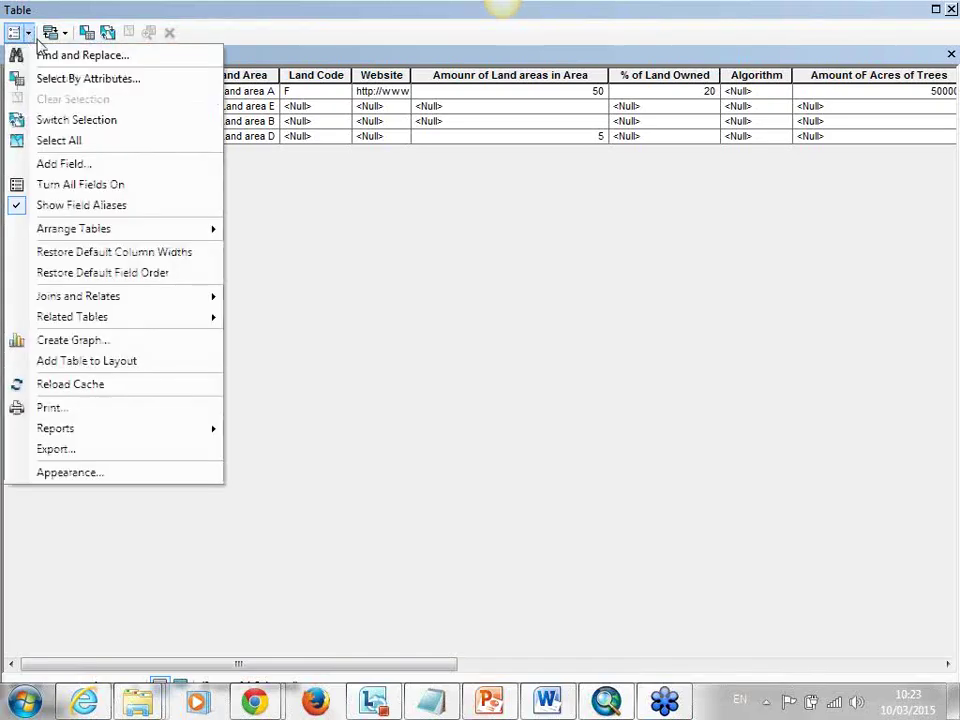
{"action": "left_click", "coordinate": [59, 79]}
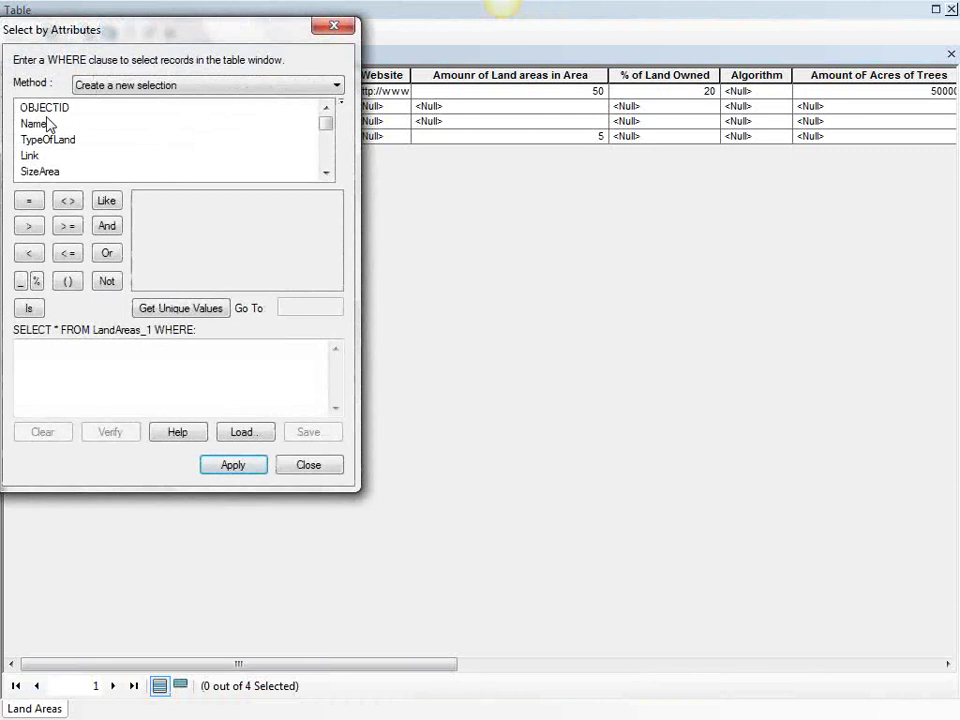
{"action": "double_click", "coordinate": [34, 124]}
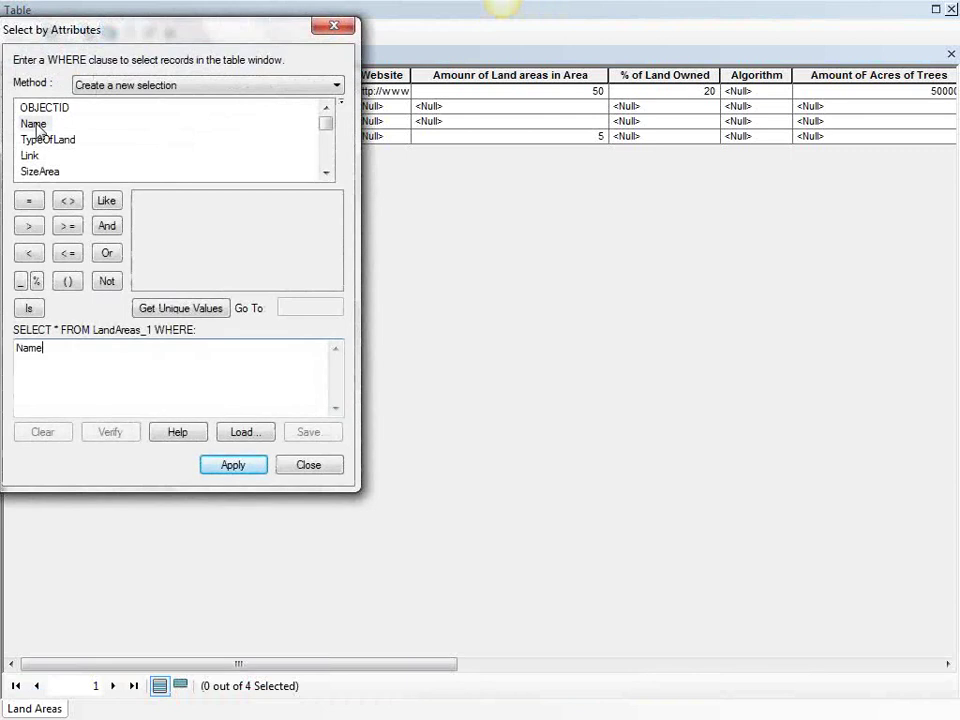
{"action": "left_click", "coordinate": [29, 201]}
{"action": "left_click", "coordinate": [206, 308]}
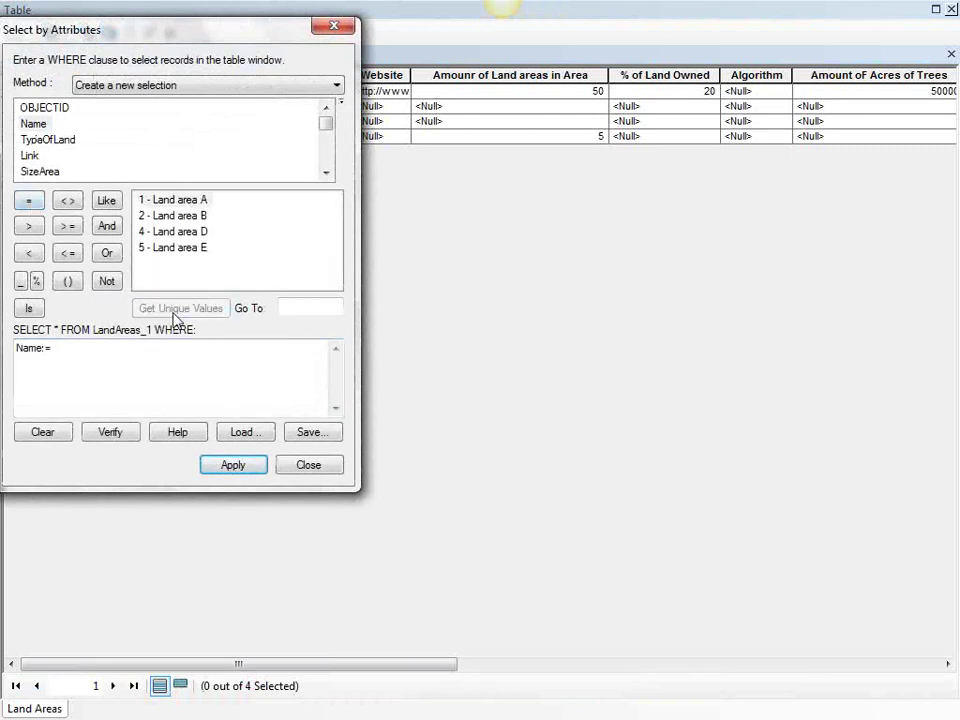
{"action": "double_click", "coordinate": [181, 206]}
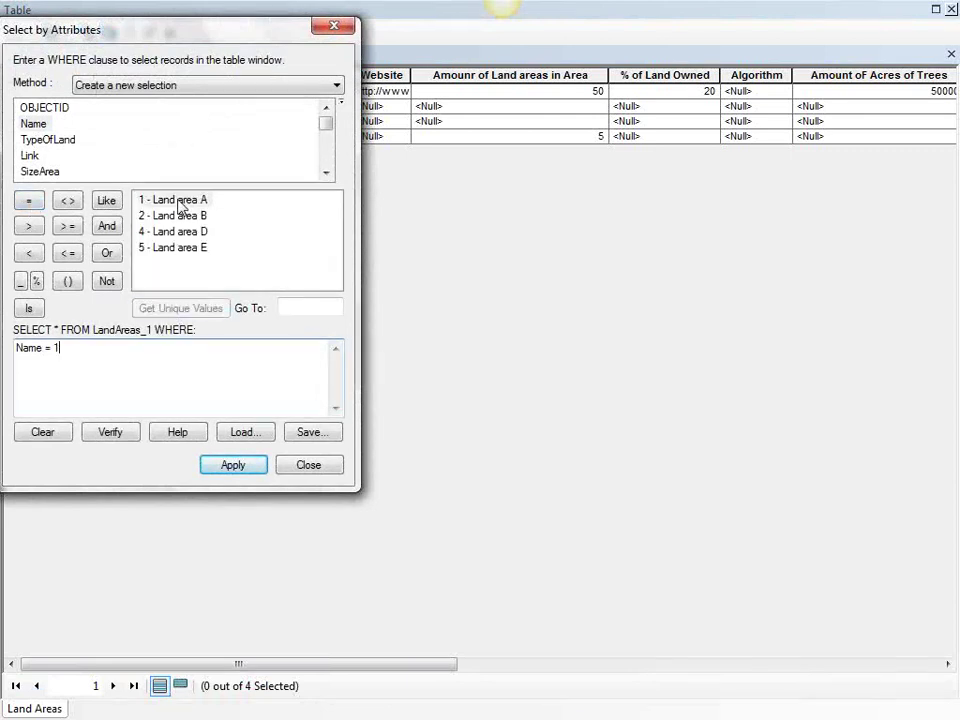
{"action": "left_click", "coordinate": [233, 465]}
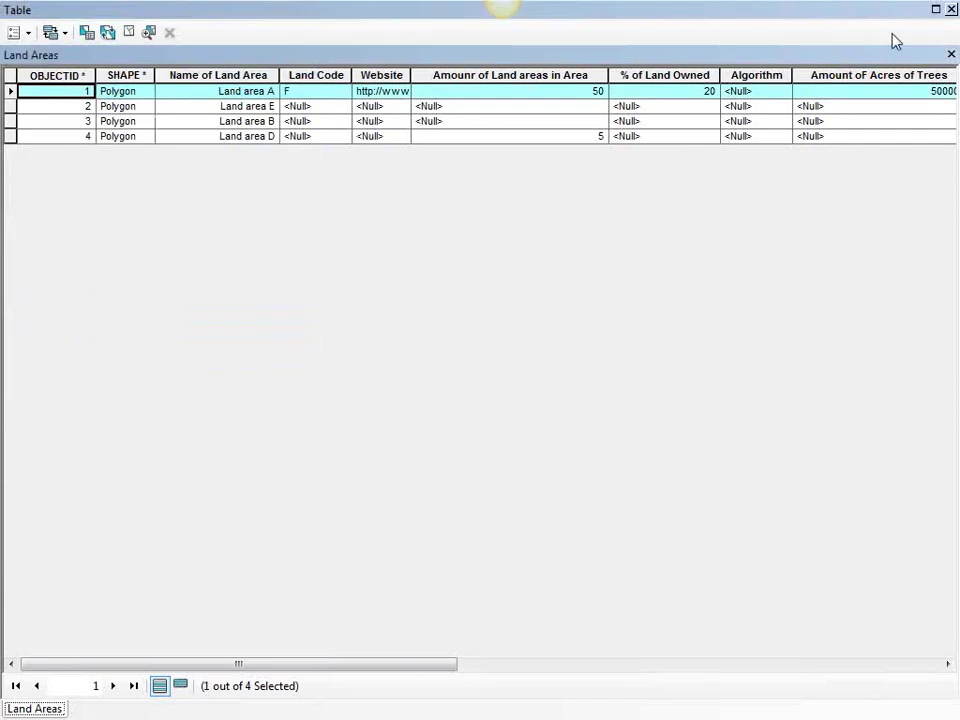
{"action": "left_click", "coordinate": [951, 10]}
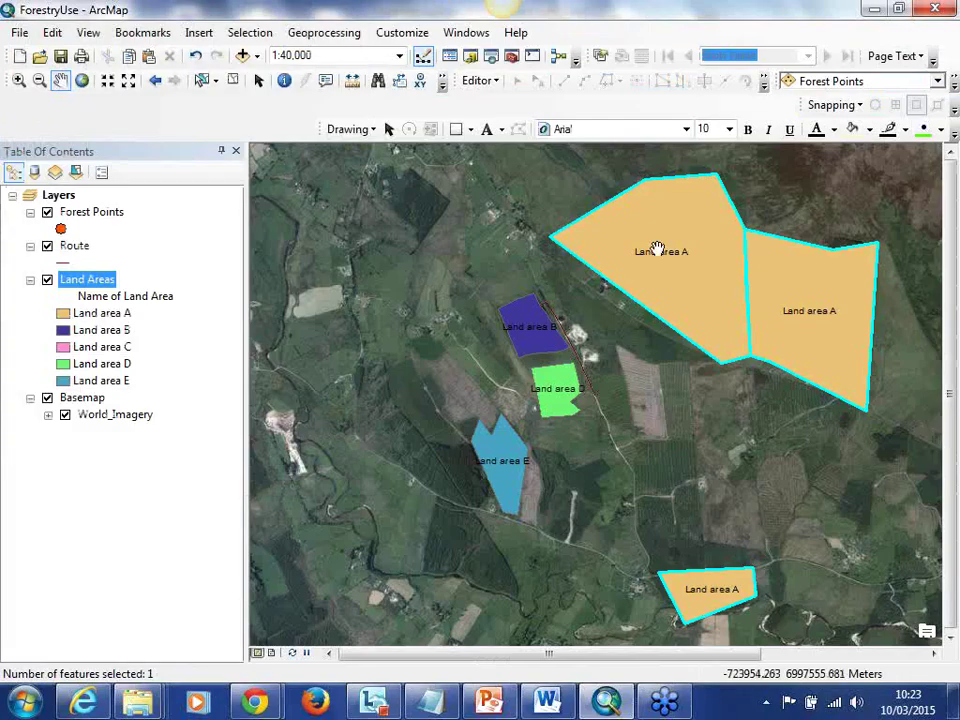
Create a new layer from the selected Land area A features
{"action": "right_click", "coordinate": [104, 281]}
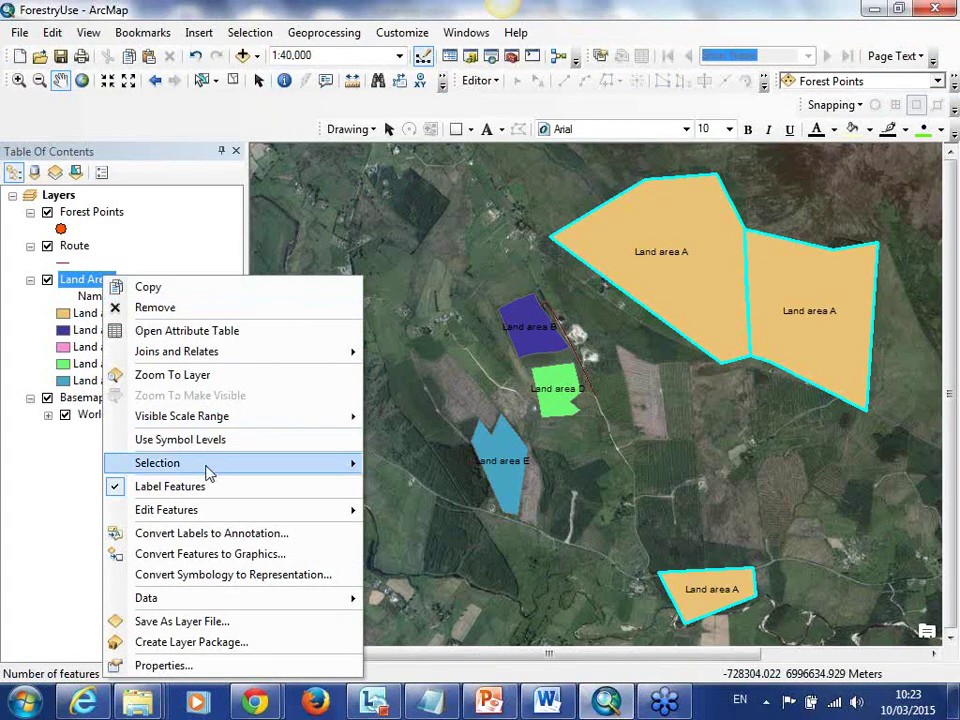
{"action": "mouse_move", "coordinate": [208, 463]}
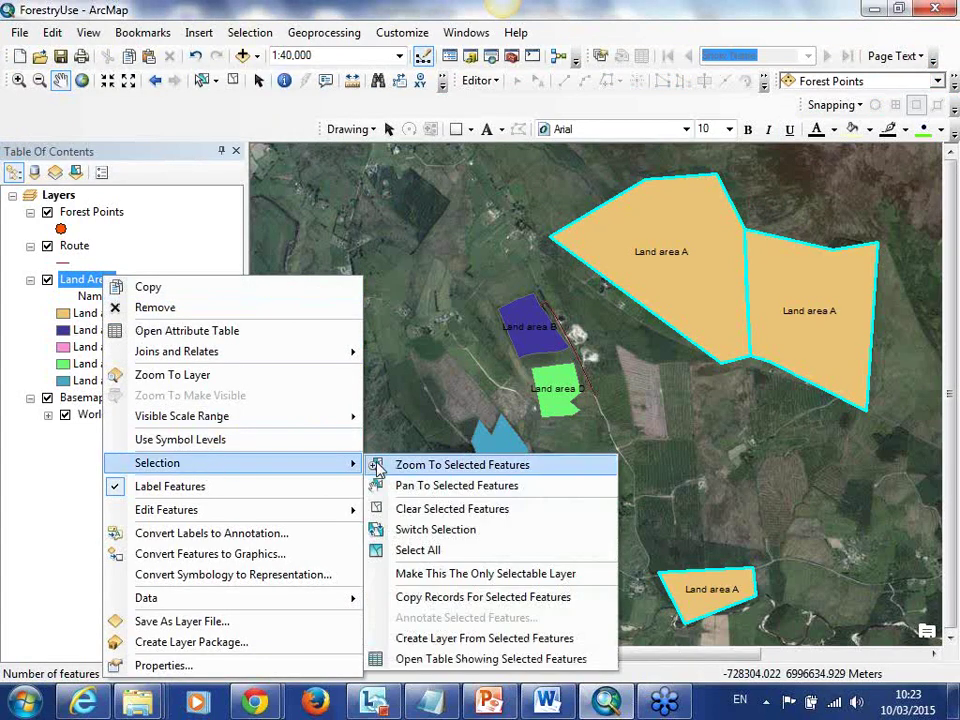
{"action": "left_click", "coordinate": [484, 638]}
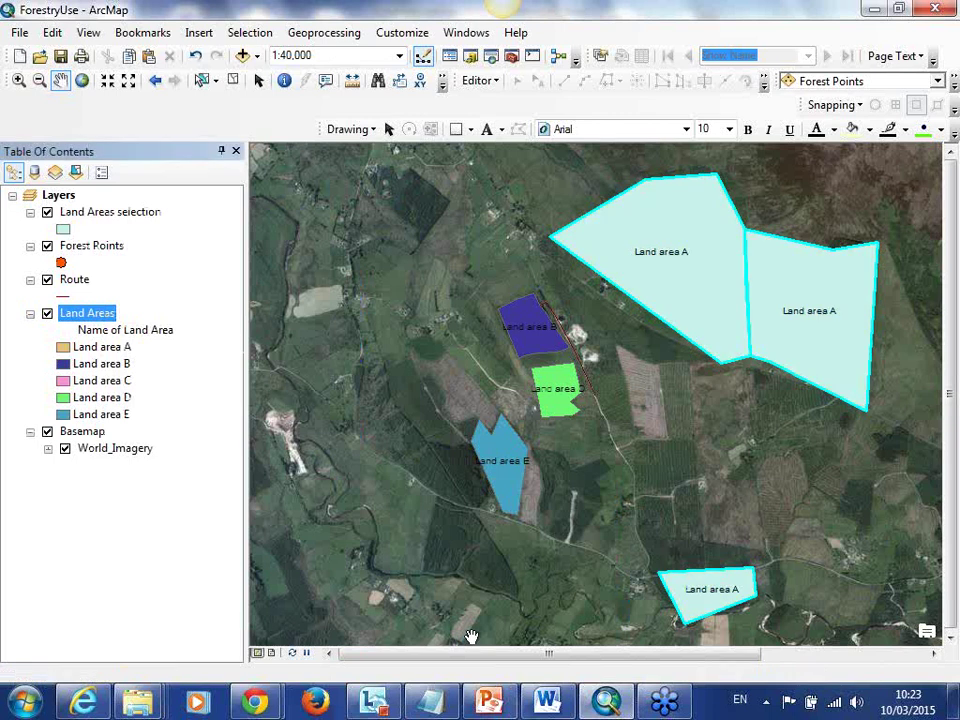
Start exporting the selection layer's data, review the output formats, then cancel the export
{"action": "right_click", "coordinate": [118, 214]}
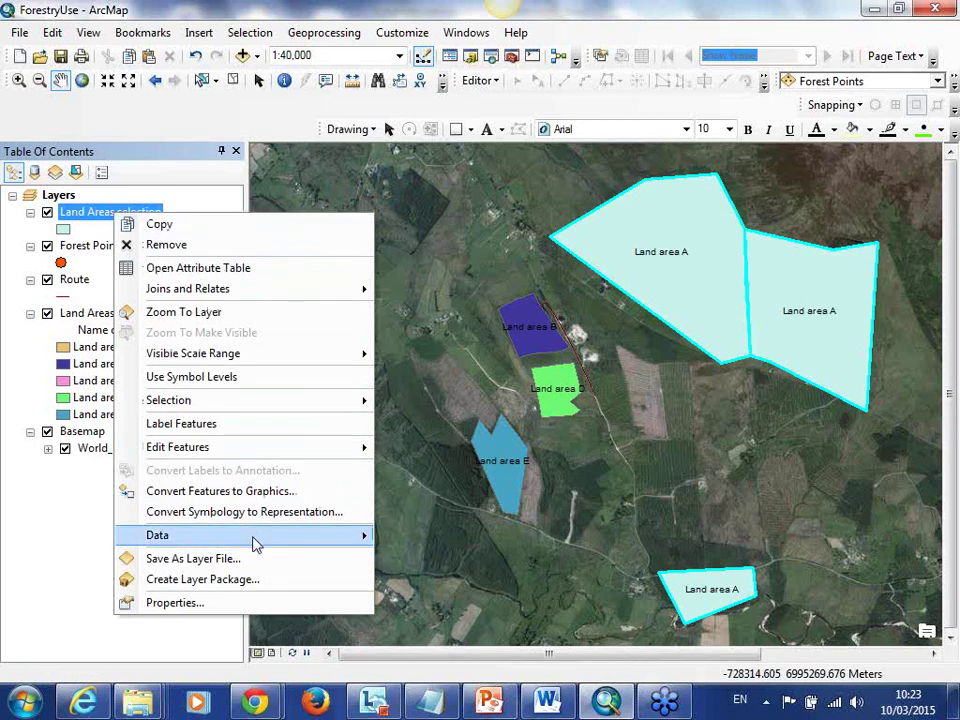
{"action": "mouse_move", "coordinate": [256, 544]}
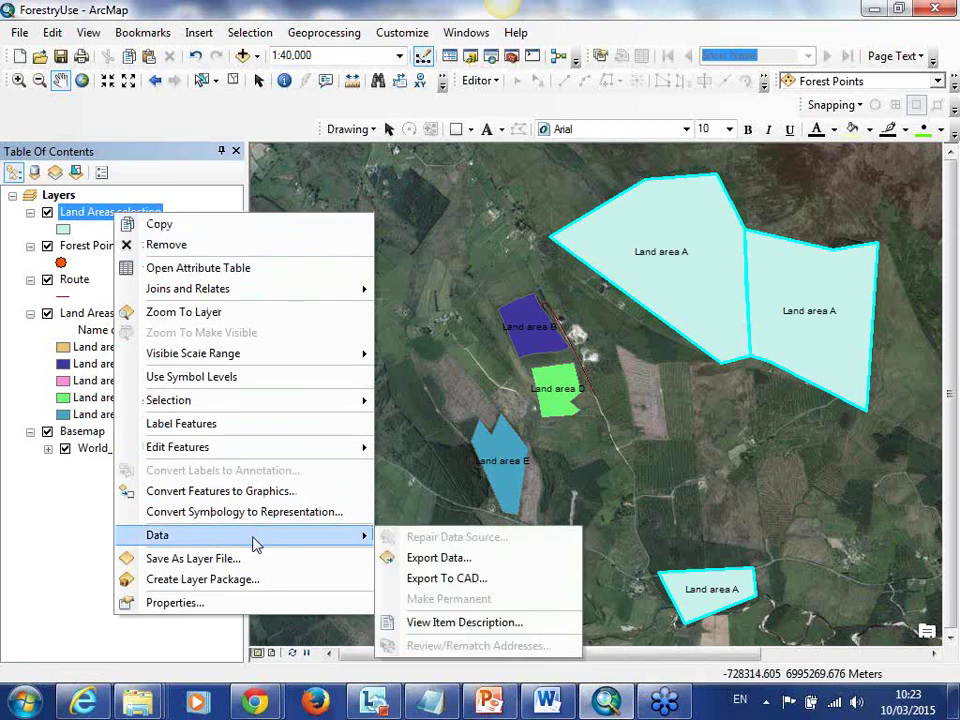
{"action": "left_click", "coordinate": [438, 557]}
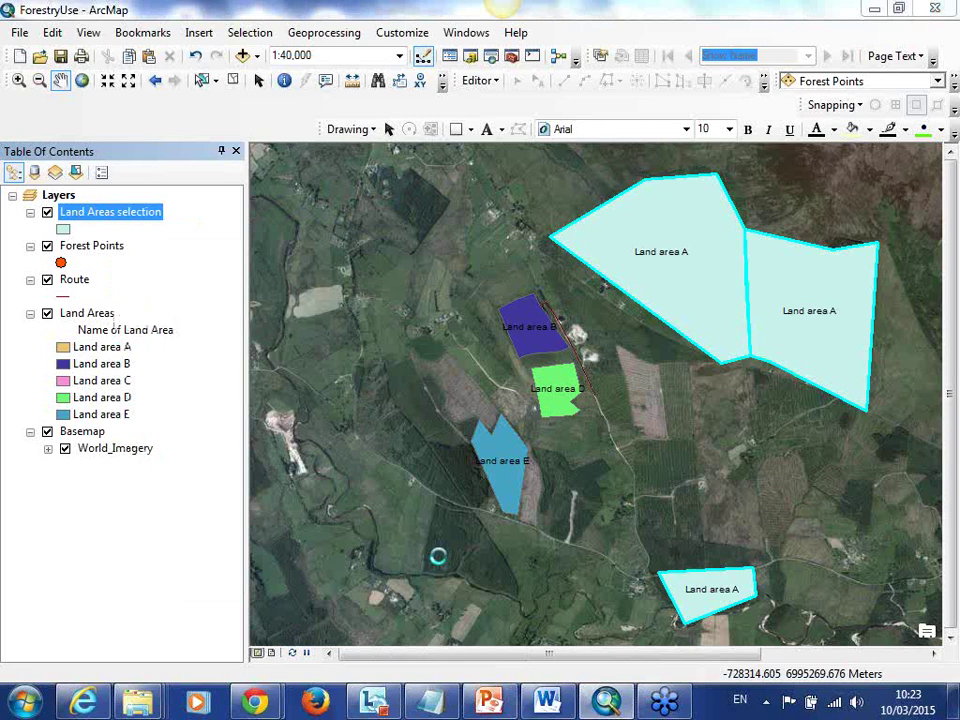
{"action": "left_click", "coordinate": [639, 380]}
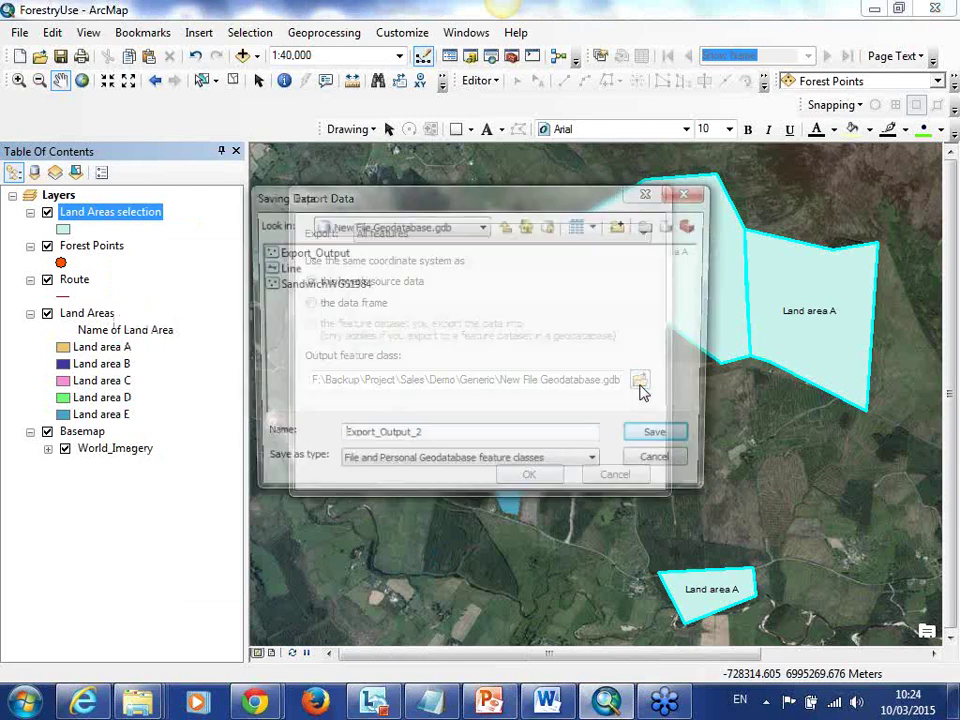
{"action": "left_click", "coordinate": [549, 466]}
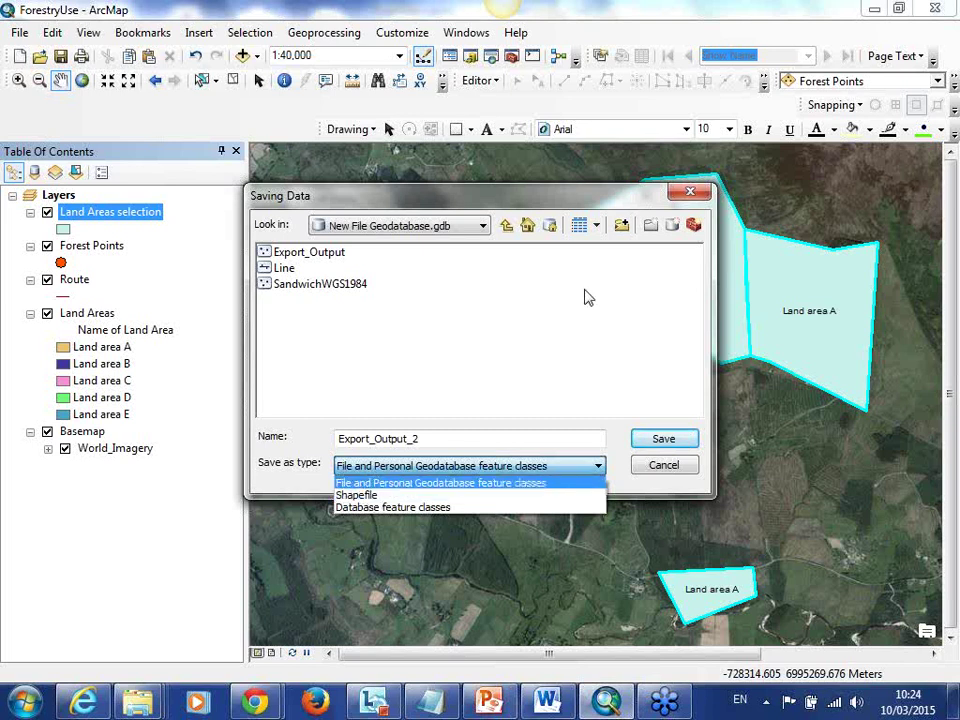
{"action": "left_click", "coordinate": [683, 200]}
{"action": "left_click", "coordinate": [686, 196]}
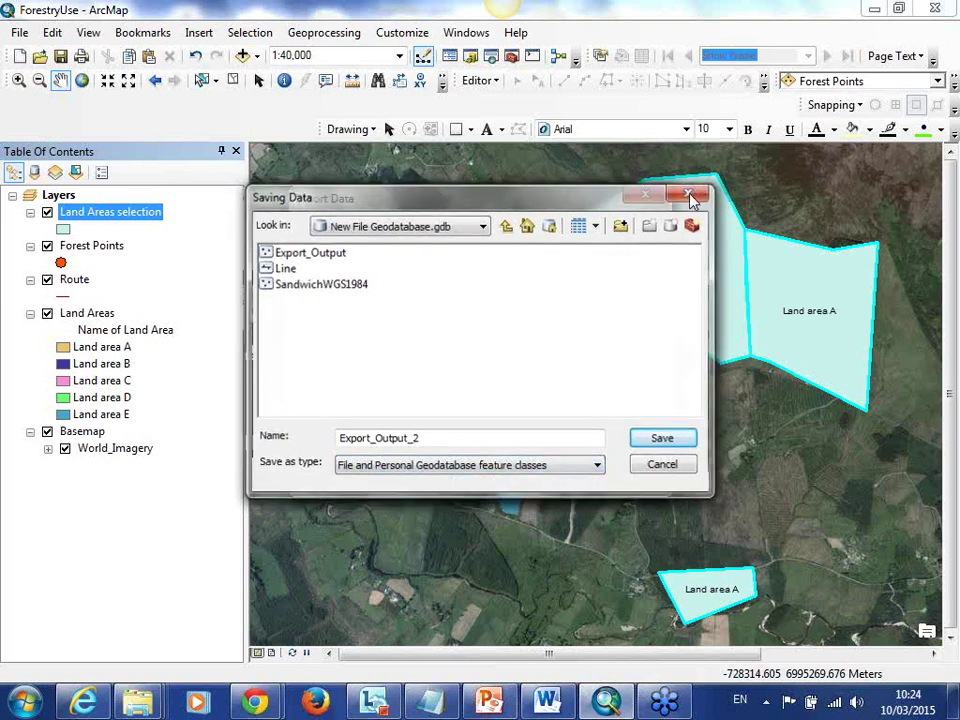
{"action": "left_click", "coordinate": [644, 197]}
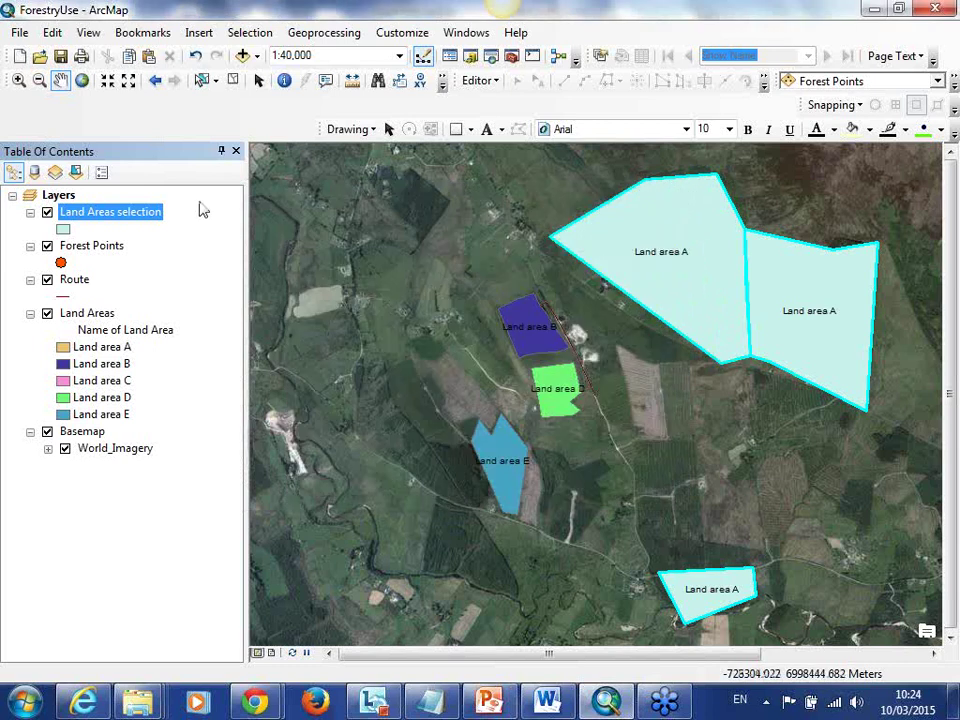
Remove the selection layer and clear the selected Land Areas features
{"action": "right_click", "coordinate": [80, 212]}
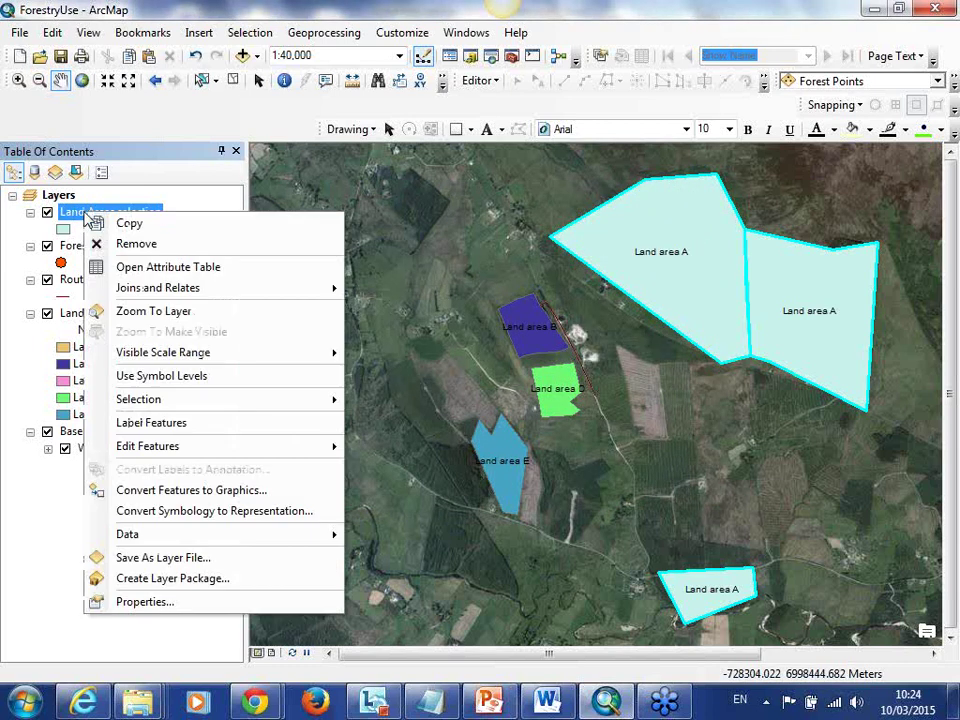
{"action": "left_click", "coordinate": [140, 250]}
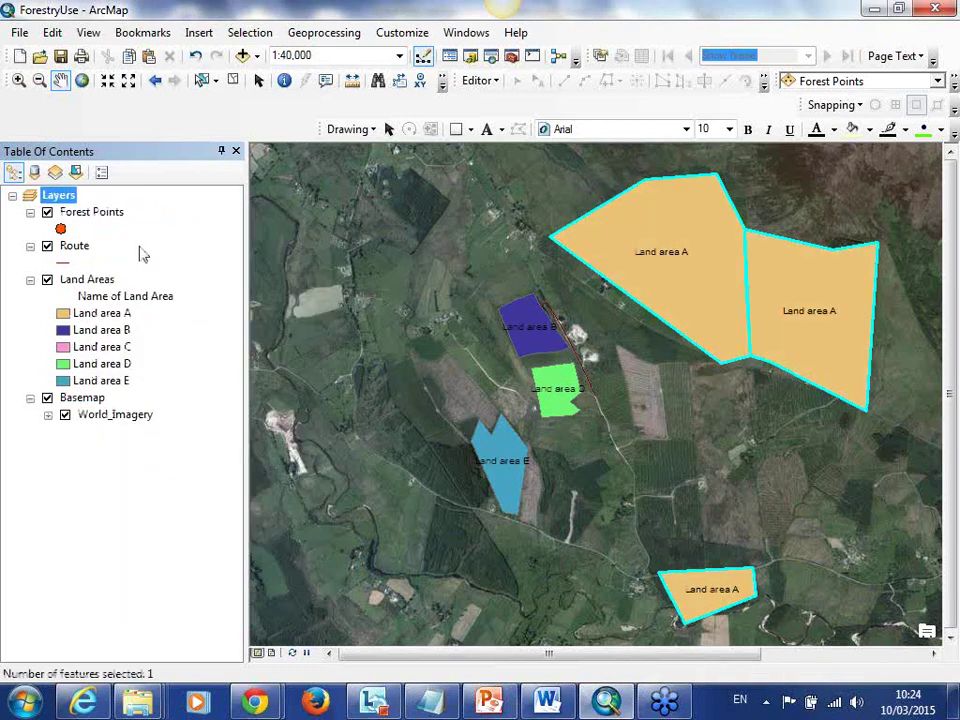
{"action": "right_click", "coordinate": [96, 279]}
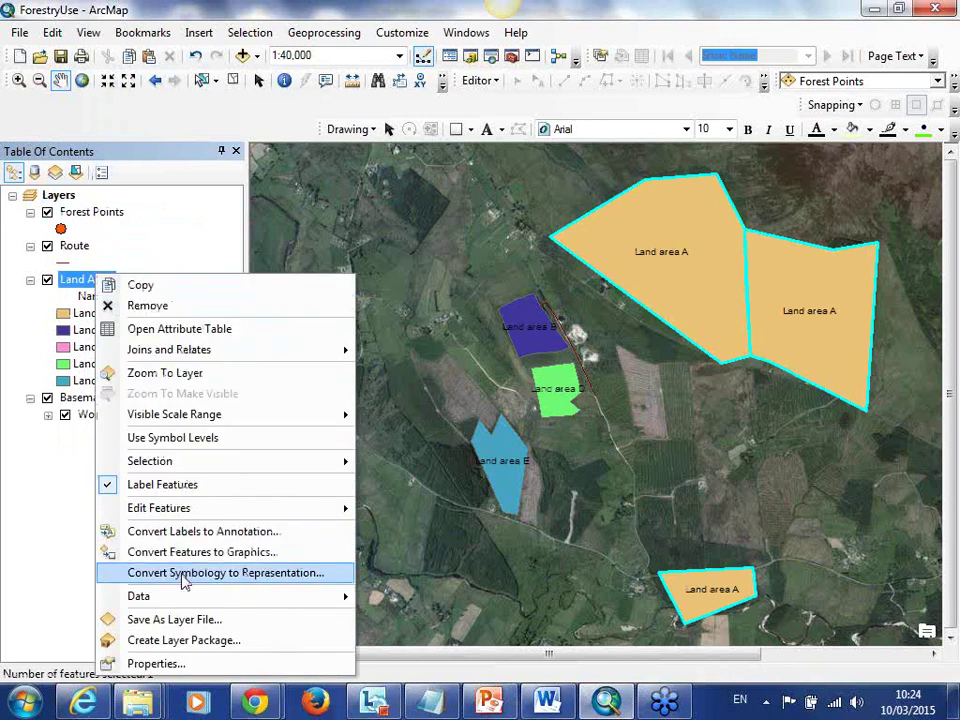
{"action": "mouse_move", "coordinate": [208, 461]}
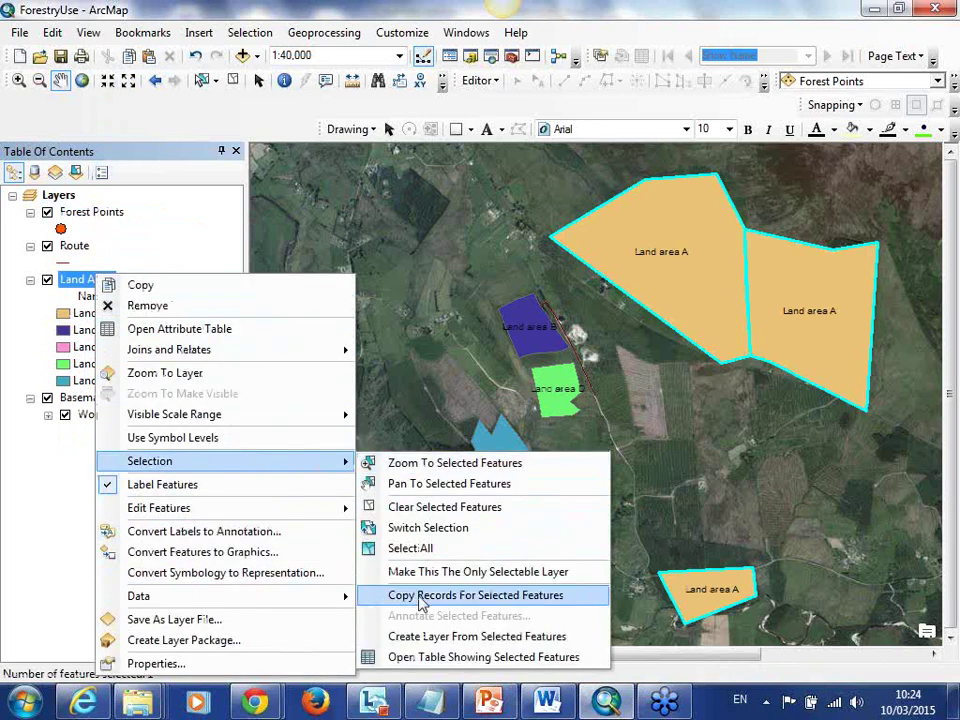
{"action": "left_click", "coordinate": [408, 508]}
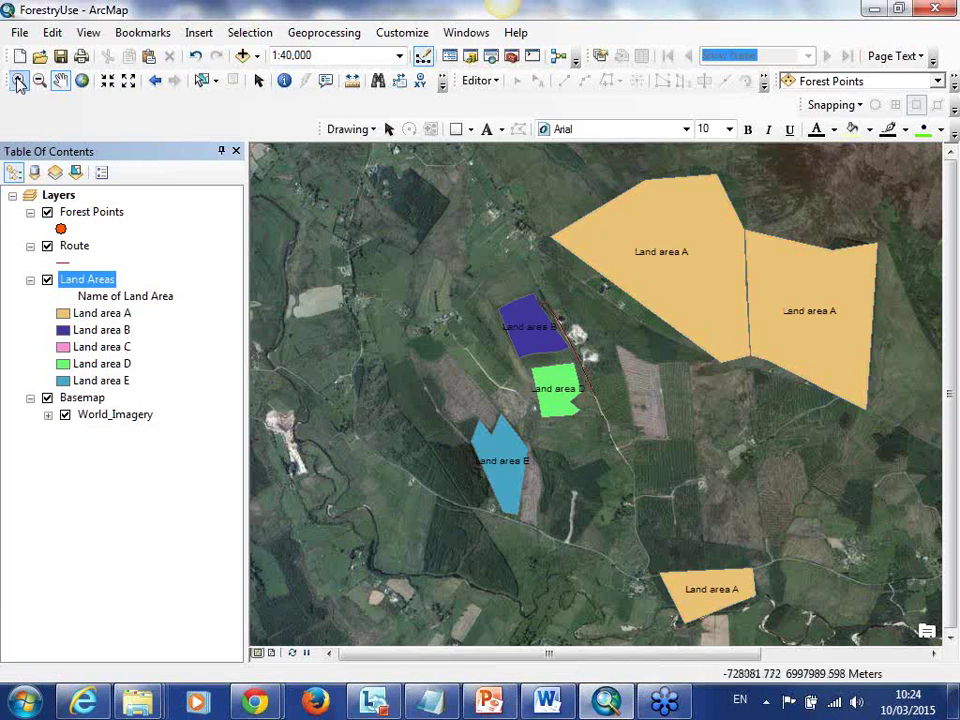
{"action": "left_click", "coordinate": [18, 81]}
Zoom in with two rectangles to frame Land areas B and D beside the Route
{"action": "left_click_drag", "start_coordinate": [501, 282], "coordinate": [653, 440]}
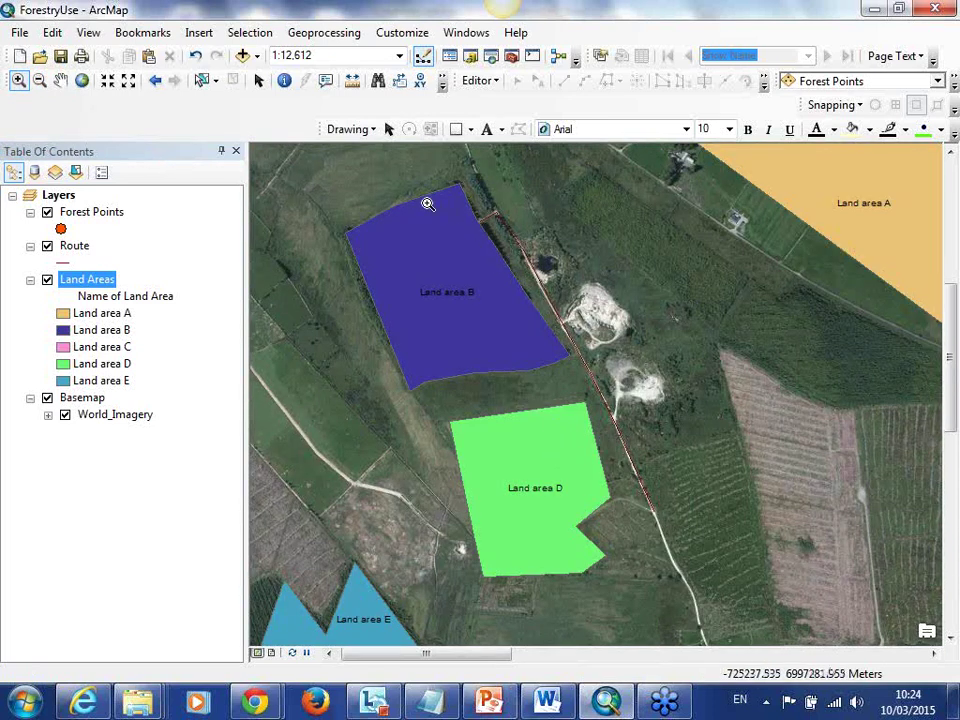
{"action": "left_click_drag", "start_coordinate": [410, 197], "coordinate": [778, 566]}
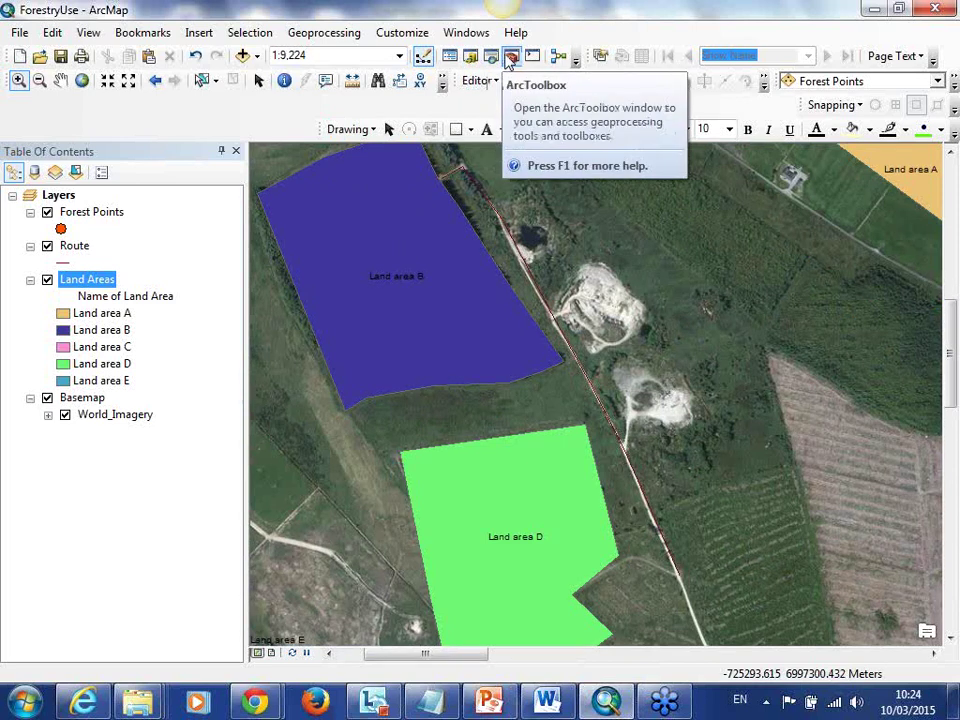
In ArcToolbox, expand Analysis Tools through Extract, Overlay and Proximity, and launch Buffer
{"action": "left_click", "coordinate": [512, 58]}
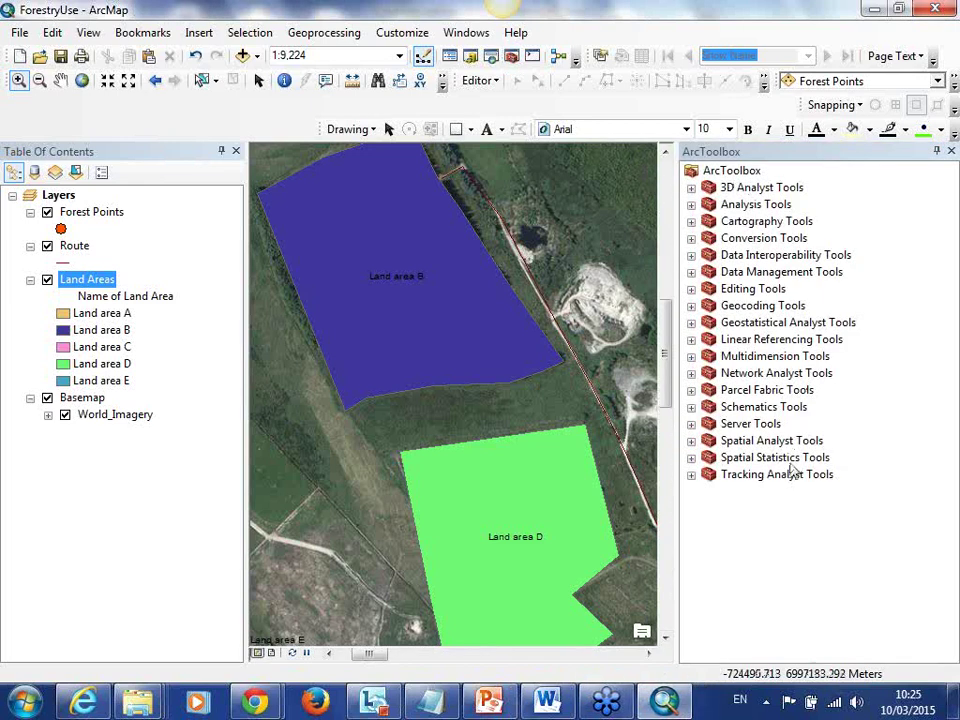
{"action": "left_click", "coordinate": [691, 289]}
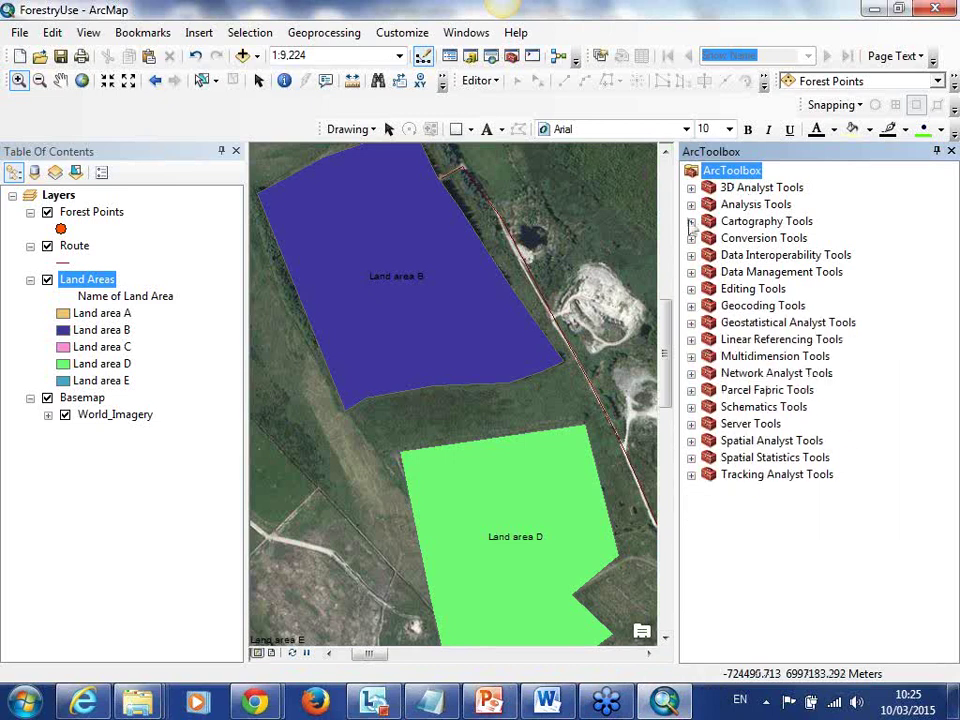
{"action": "left_click", "coordinate": [691, 205]}
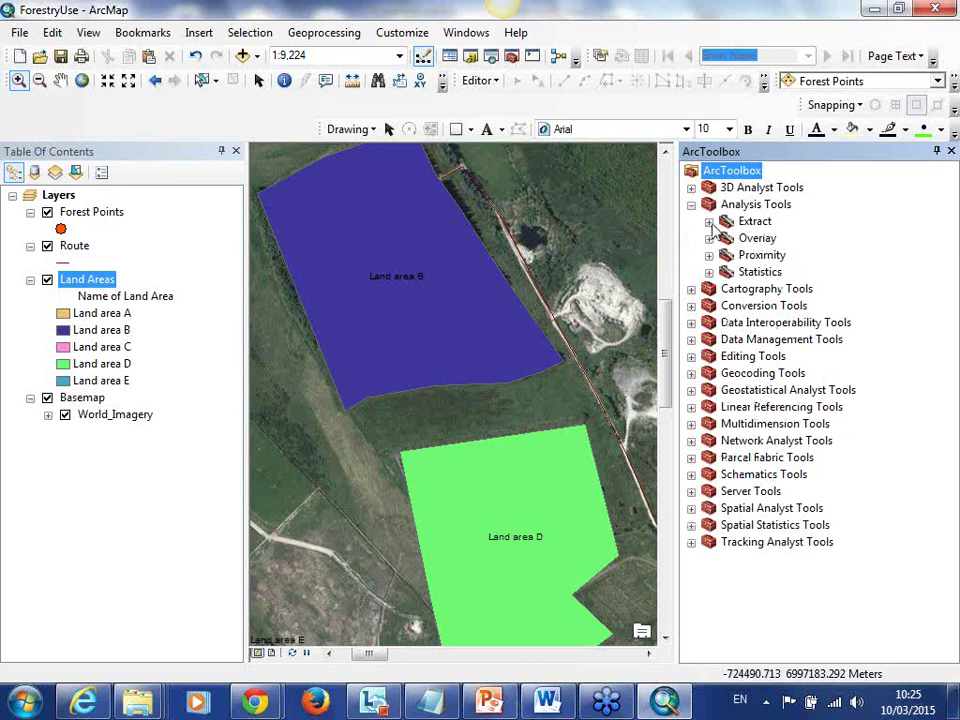
{"action": "left_click", "coordinate": [709, 221]}
{"action": "left_click", "coordinate": [691, 205]}
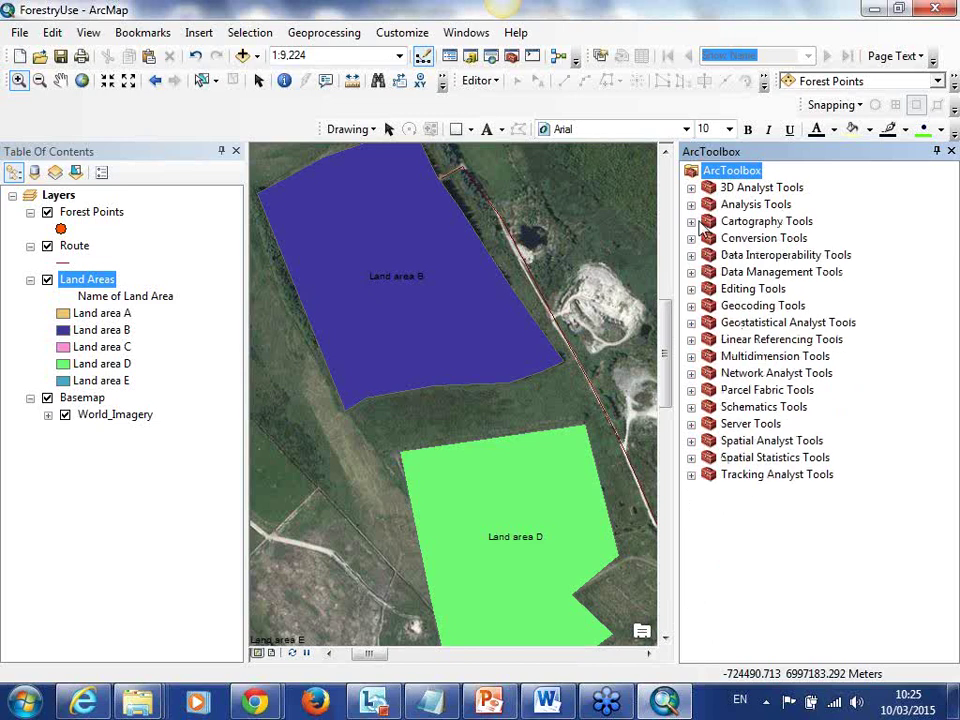
{"action": "left_click", "coordinate": [691, 205]}
{"action": "left_click", "coordinate": [709, 306]}
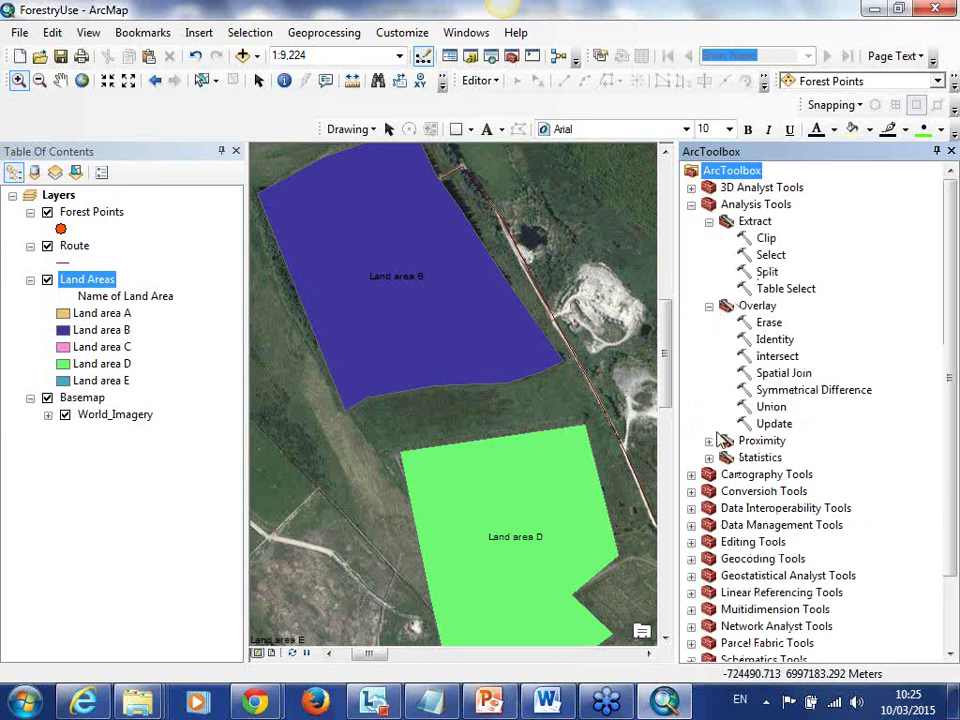
{"action": "left_click", "coordinate": [709, 441]}
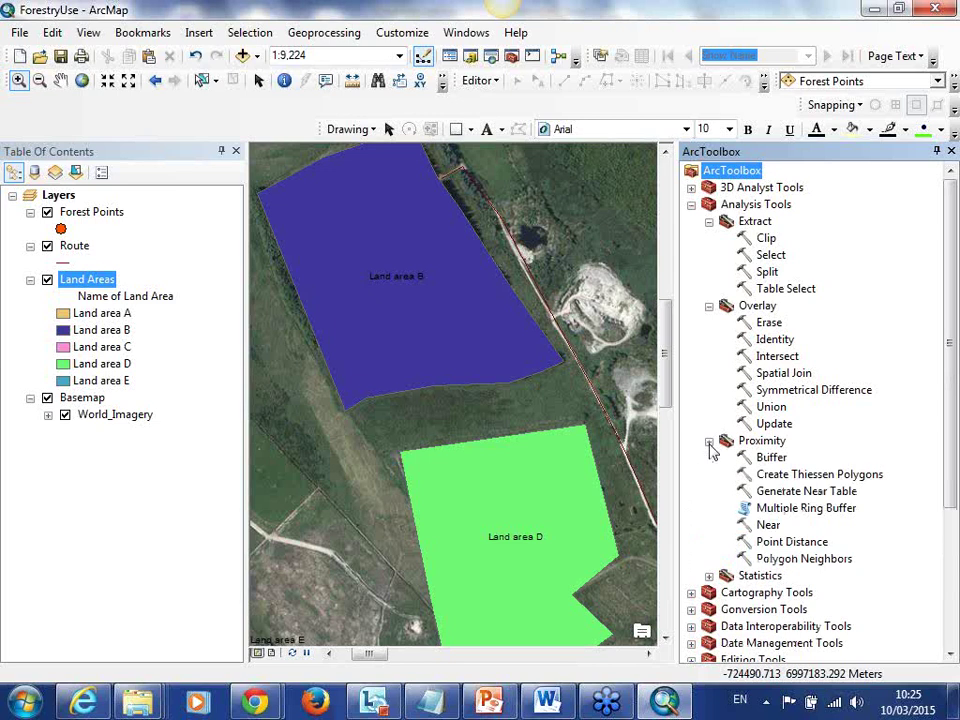
{"action": "double_click", "coordinate": [772, 457]}
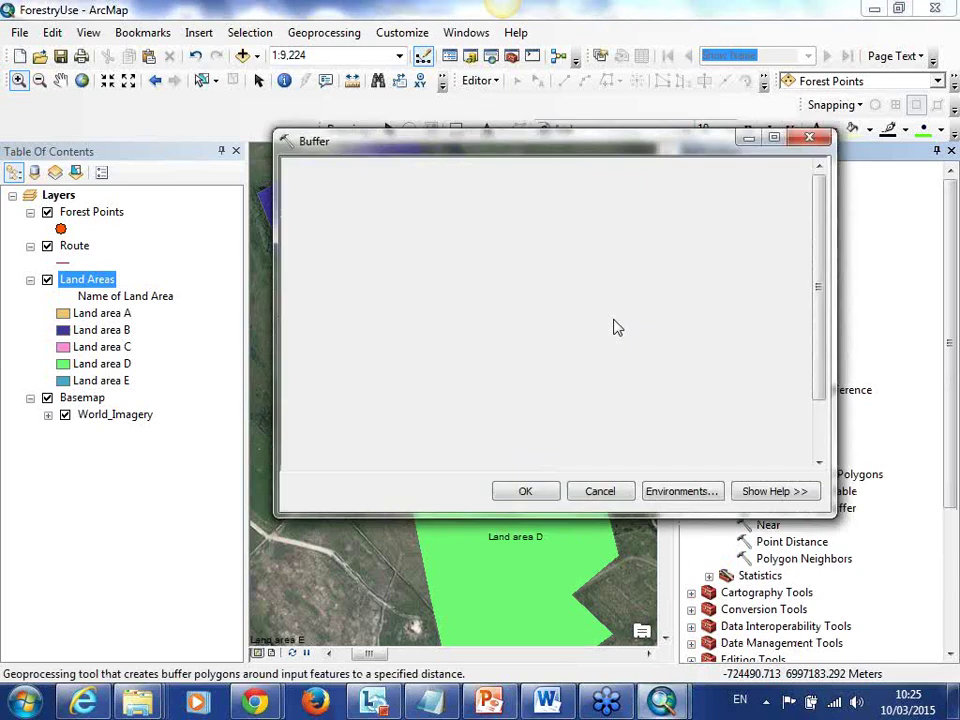
Buffer the Route layer by 60 meters and close the toolbox
{"action": "left_click", "coordinate": [759, 196]}
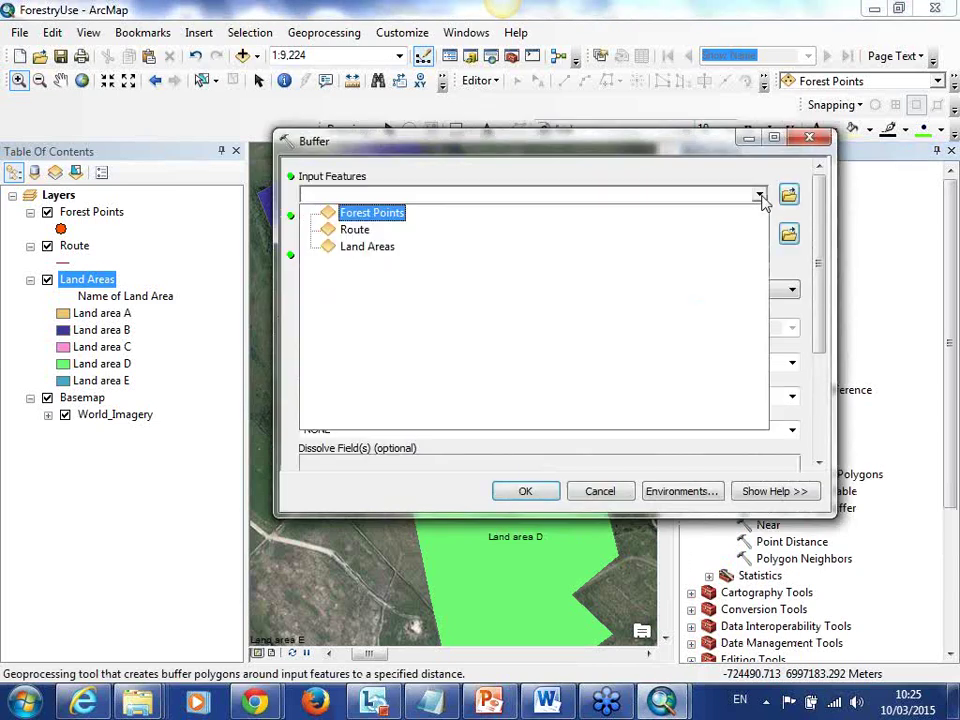
{"action": "left_click", "coordinate": [356, 229]}
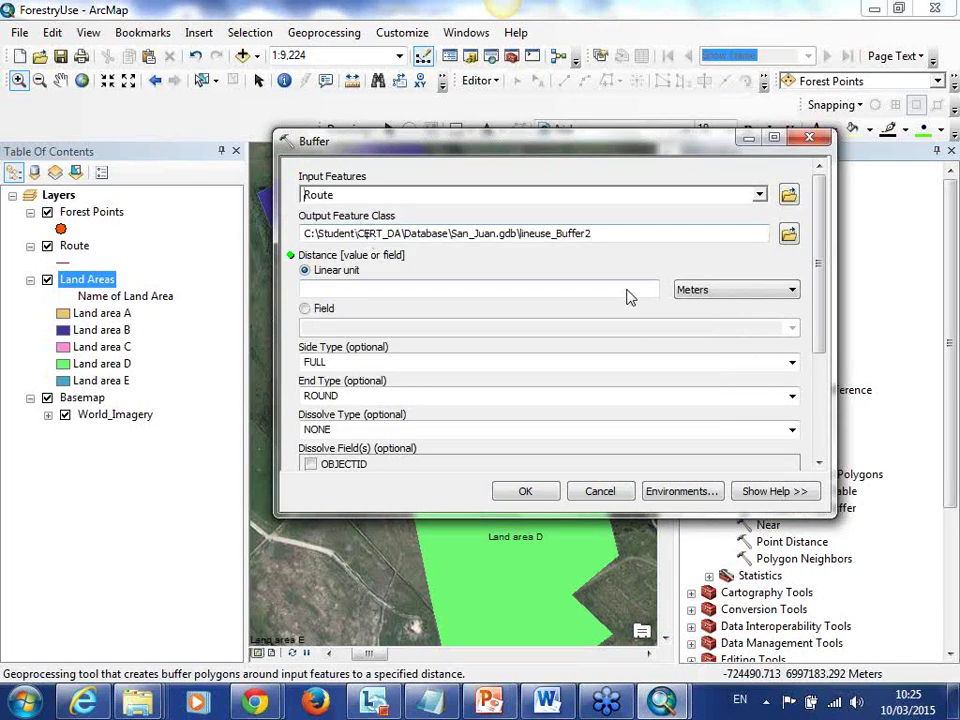
{"action": "type", "text": "60"}
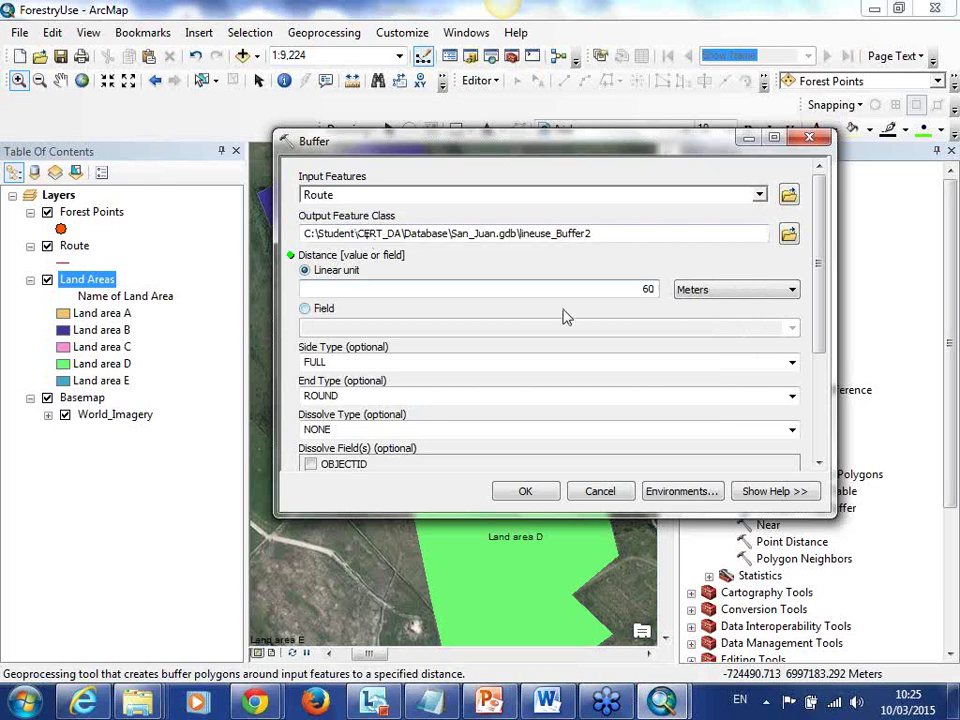
{"action": "left_click", "coordinate": [528, 491]}
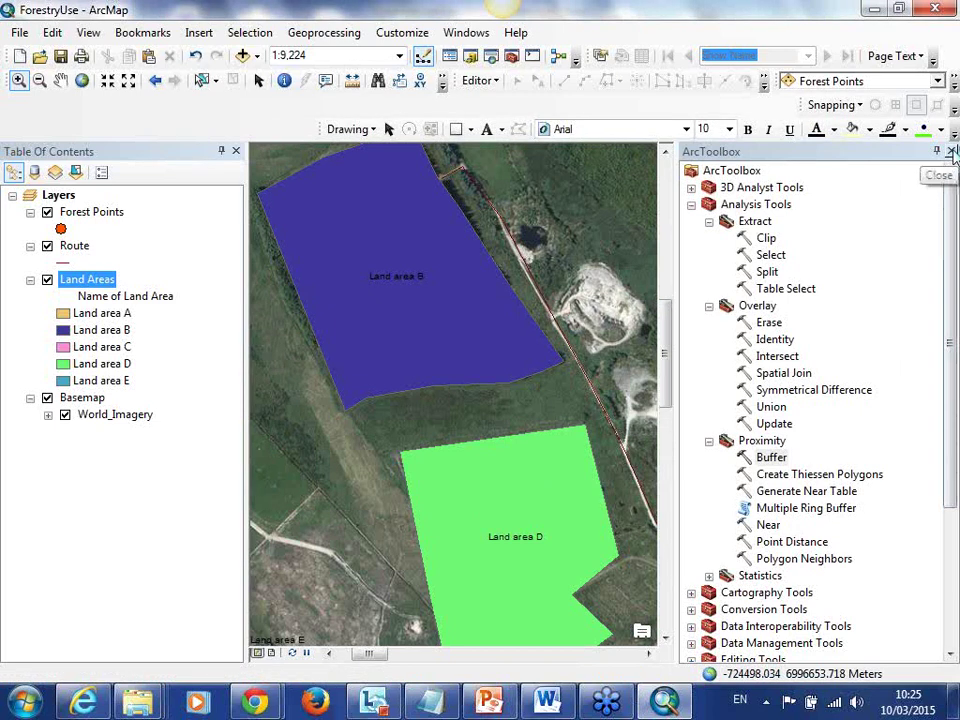
{"action": "left_click", "coordinate": [951, 151]}
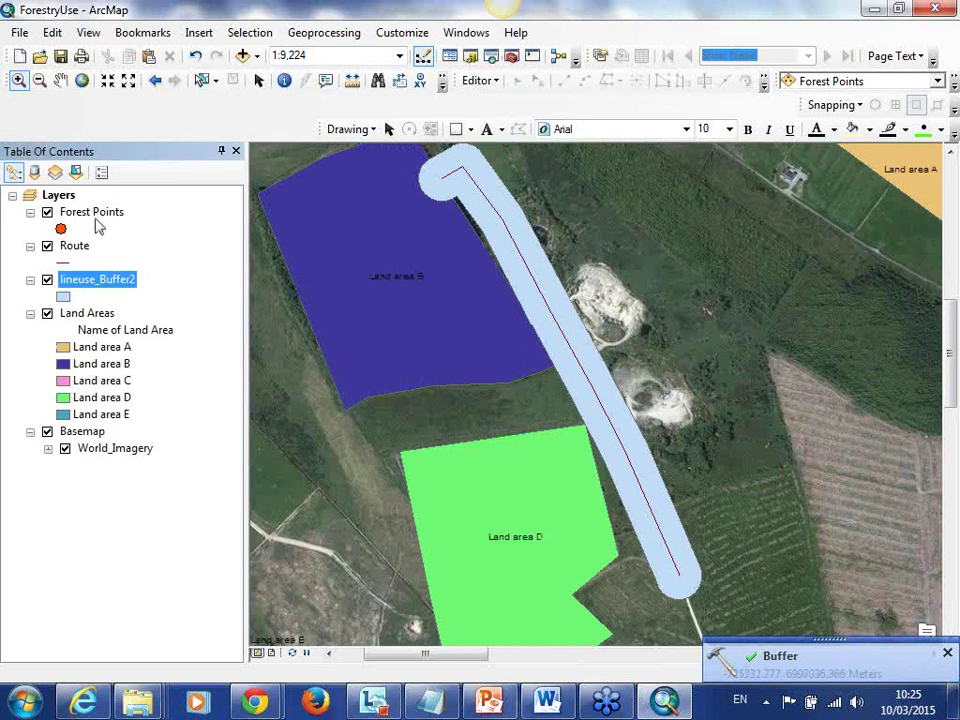
Symbolize lineuse_Buffer2 as a hollow fill with a black outline of width 2
{"action": "right_click", "coordinate": [119, 280]}
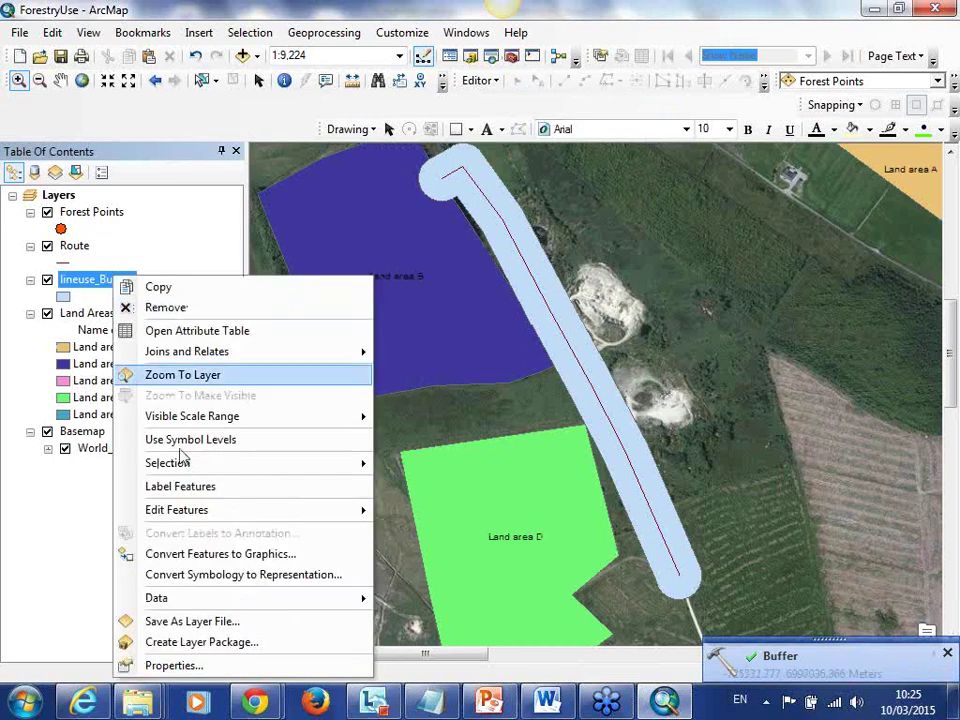
{"action": "left_click", "coordinate": [205, 667]}
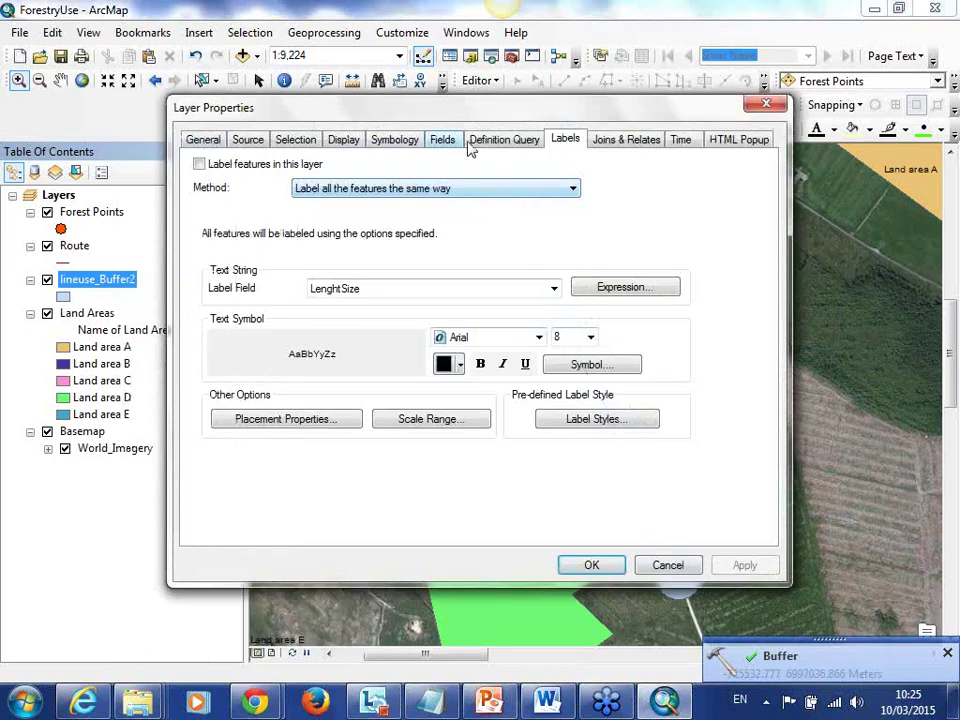
{"action": "left_click", "coordinate": [393, 141]}
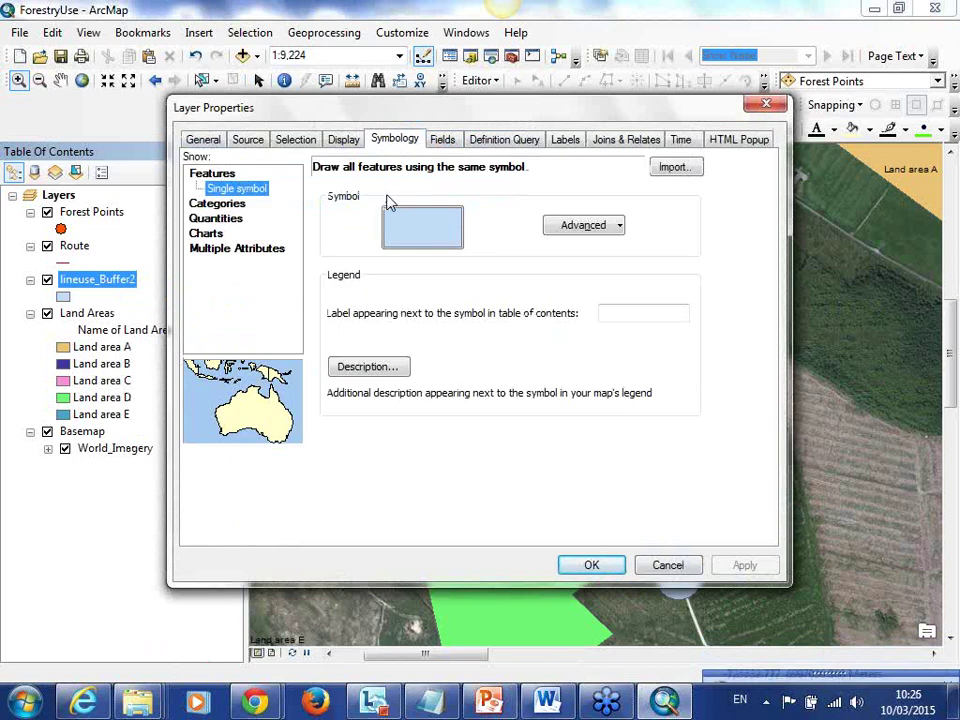
{"action": "left_click", "coordinate": [410, 232]}
{"action": "left_click", "coordinate": [452, 312]}
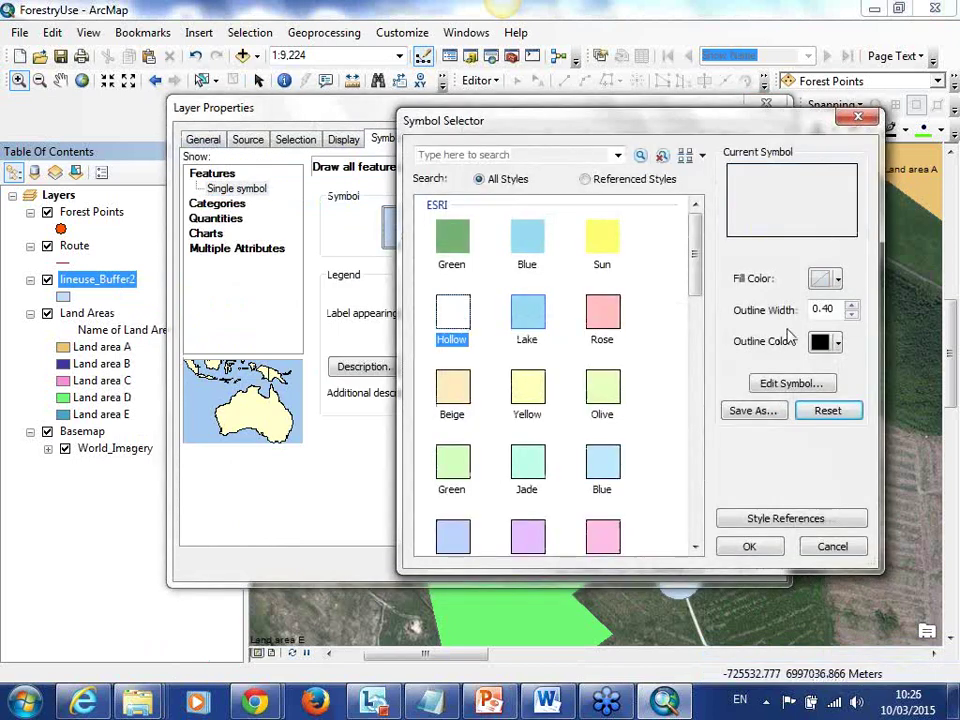
{"action": "left_click", "coordinate": [852, 306]}
{"action": "left_click", "coordinate": [852, 306]}
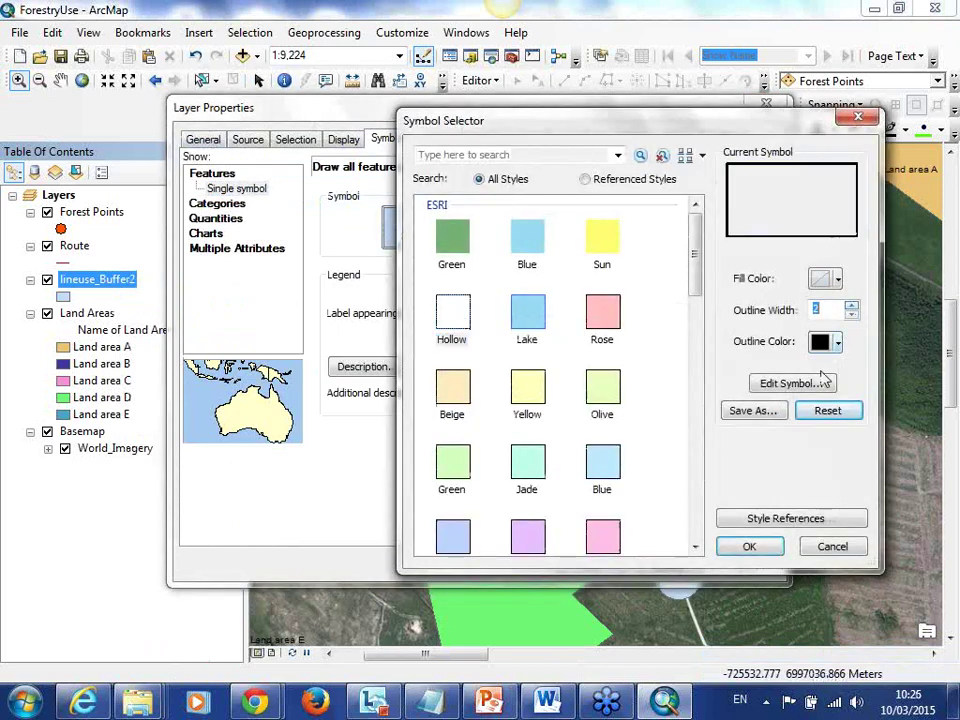
{"action": "left_click", "coordinate": [749, 548]}
{"action": "left_click", "coordinate": [742, 564]}
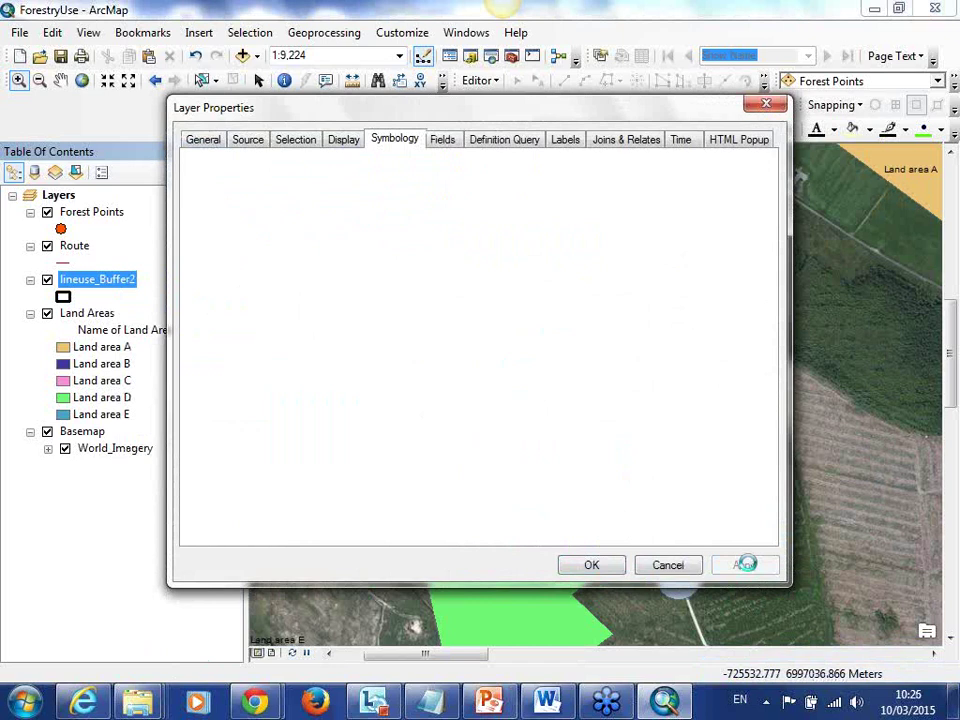
{"action": "left_click", "coordinate": [592, 564]}
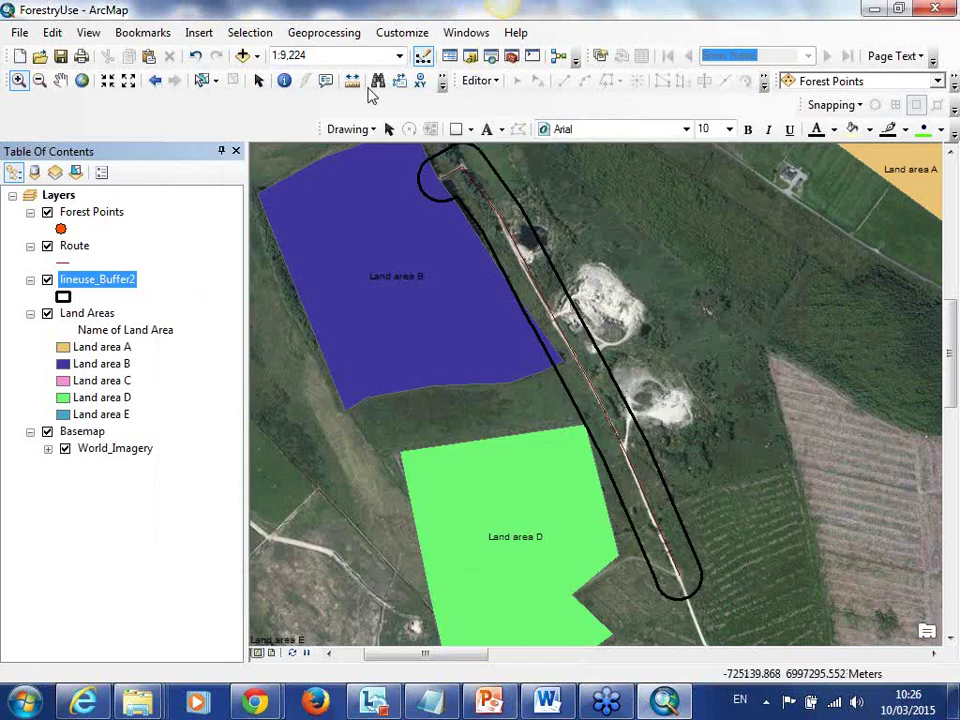
Zoom in to about 1:2,312 on the buffer's northern end beside Land area B
{"action": "left_click", "coordinate": [60, 80]}
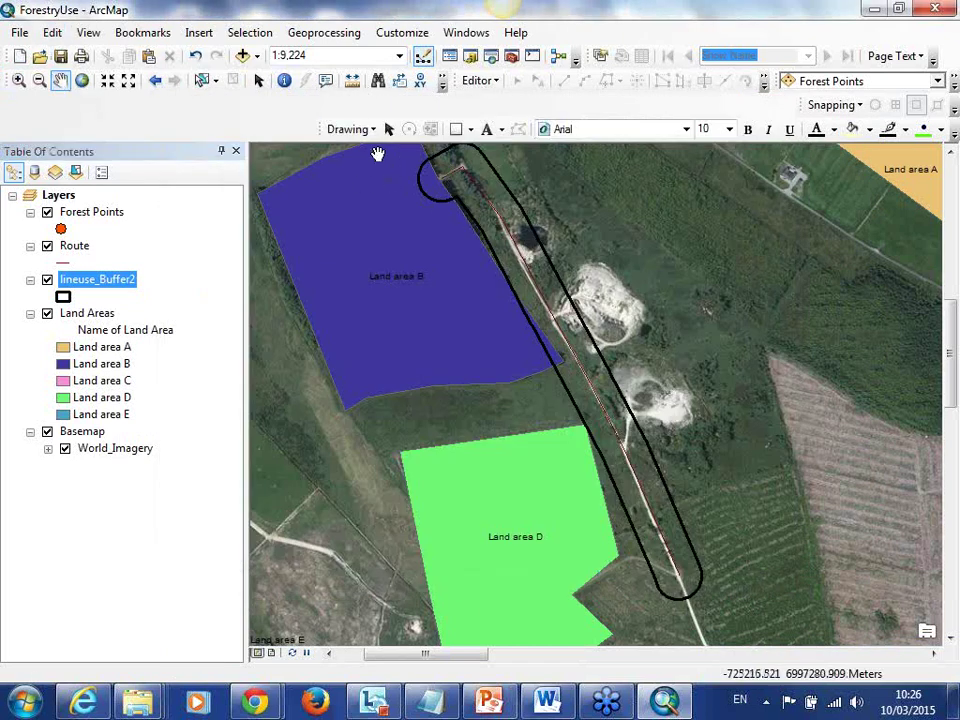
{"action": "left_click", "coordinate": [20, 84]}
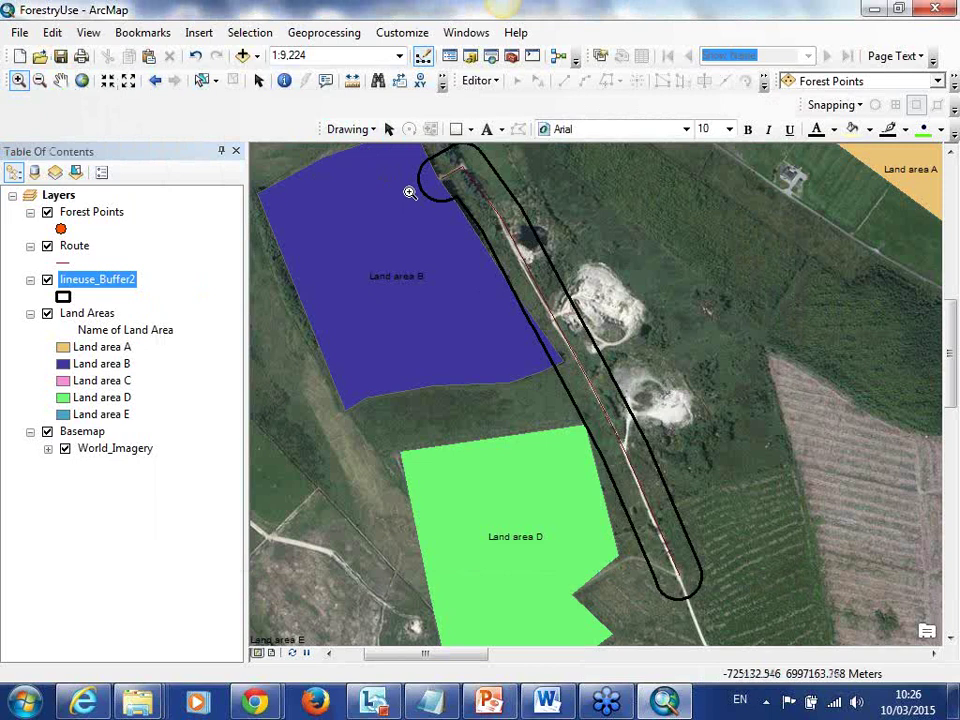
{"action": "left_click_drag", "start_coordinate": [394, 156], "coordinate": [565, 224]}
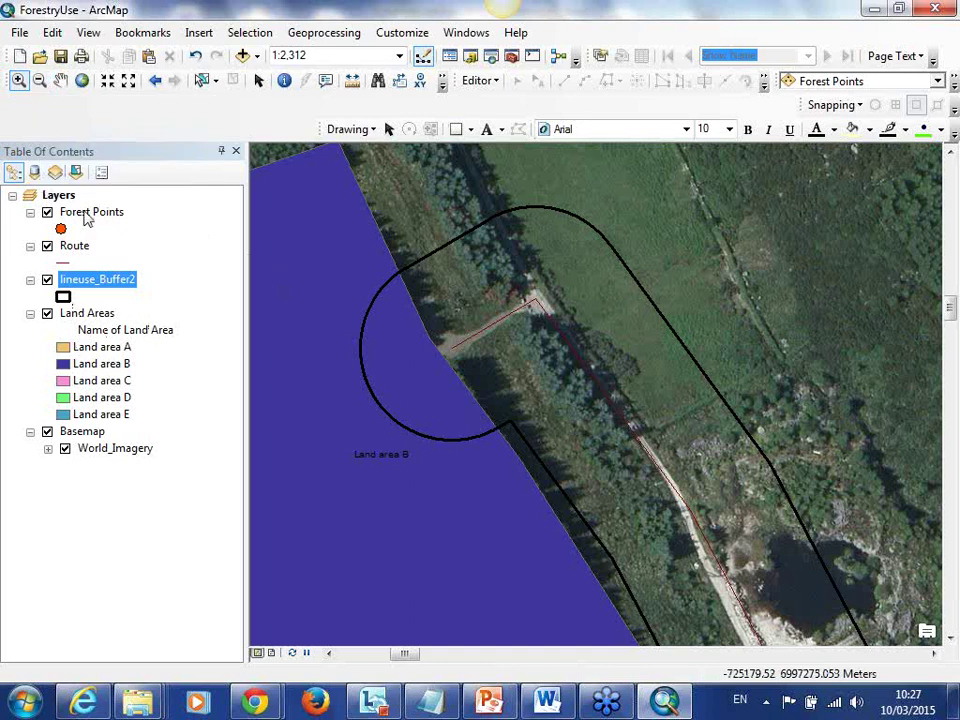
Zoom to the Land Areas layer's full extent, back to 1:41,454
{"action": "left_click", "coordinate": [92, 314], "text": "ctrl"}
{"action": "right_click", "coordinate": [92, 314]}
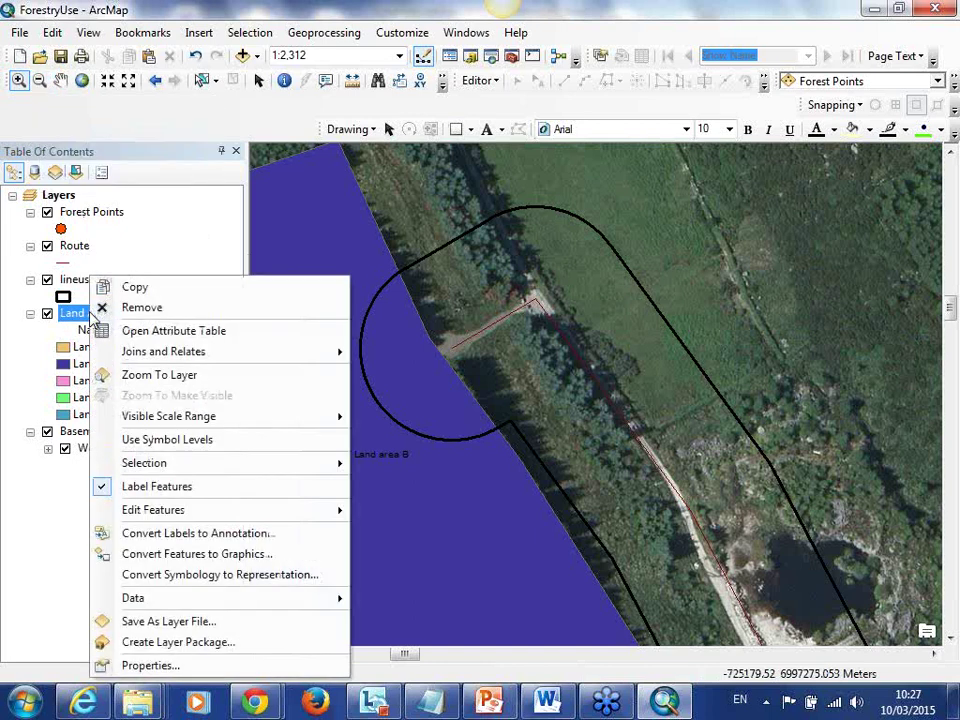
{"action": "left_click", "coordinate": [170, 381]}
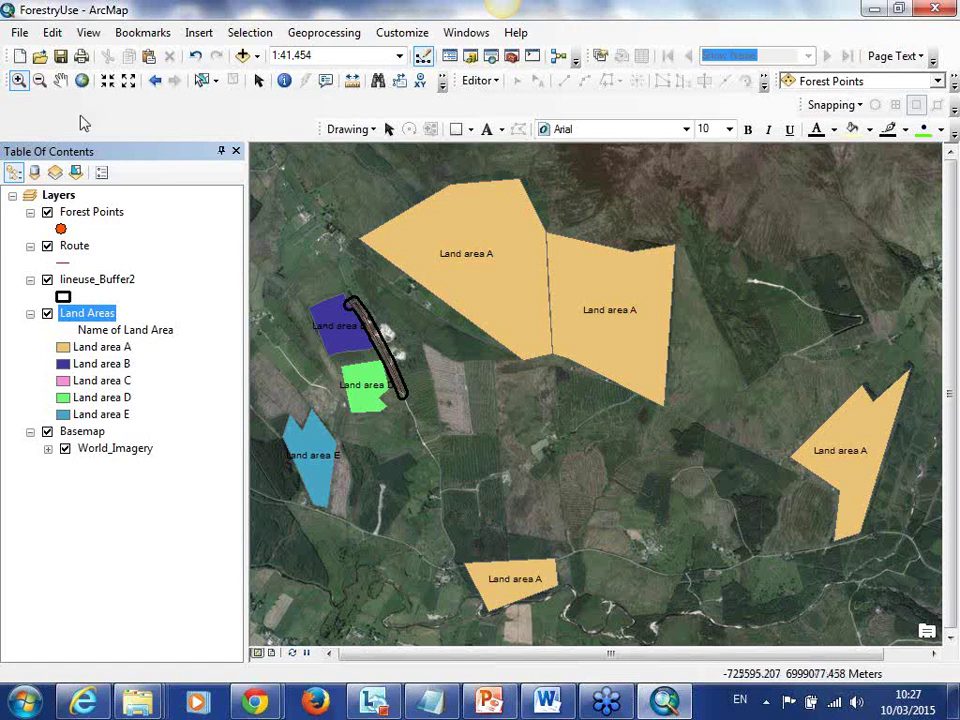
Dismiss the Add Data choices and sign out of the current ArcGIS account
{"action": "left_click", "coordinate": [256, 56]}
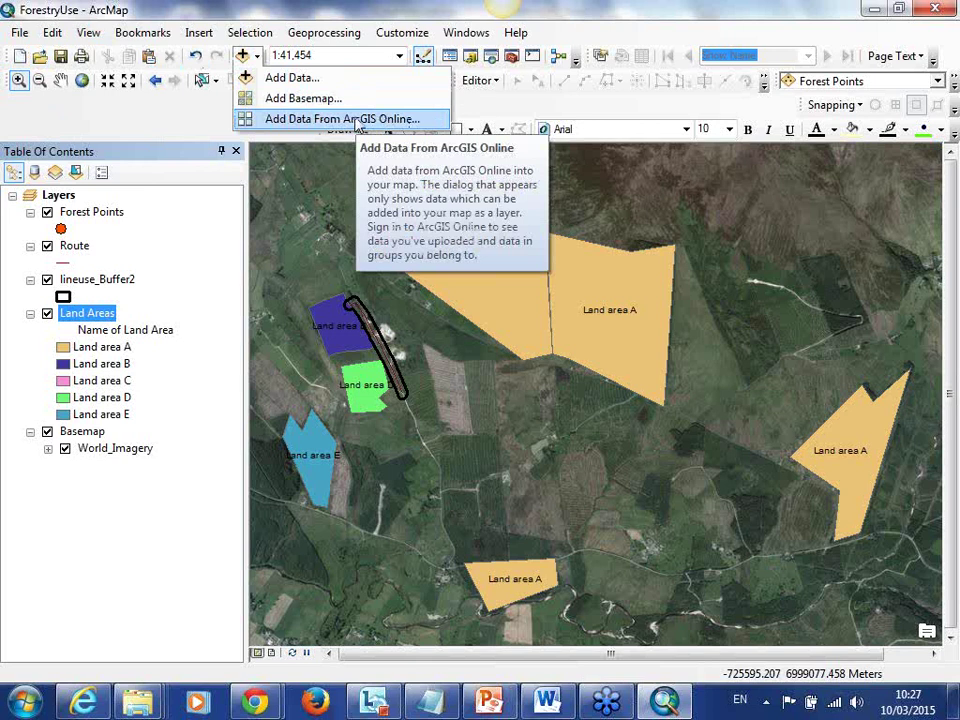
{"action": "left_click", "coordinate": [145, 128]}
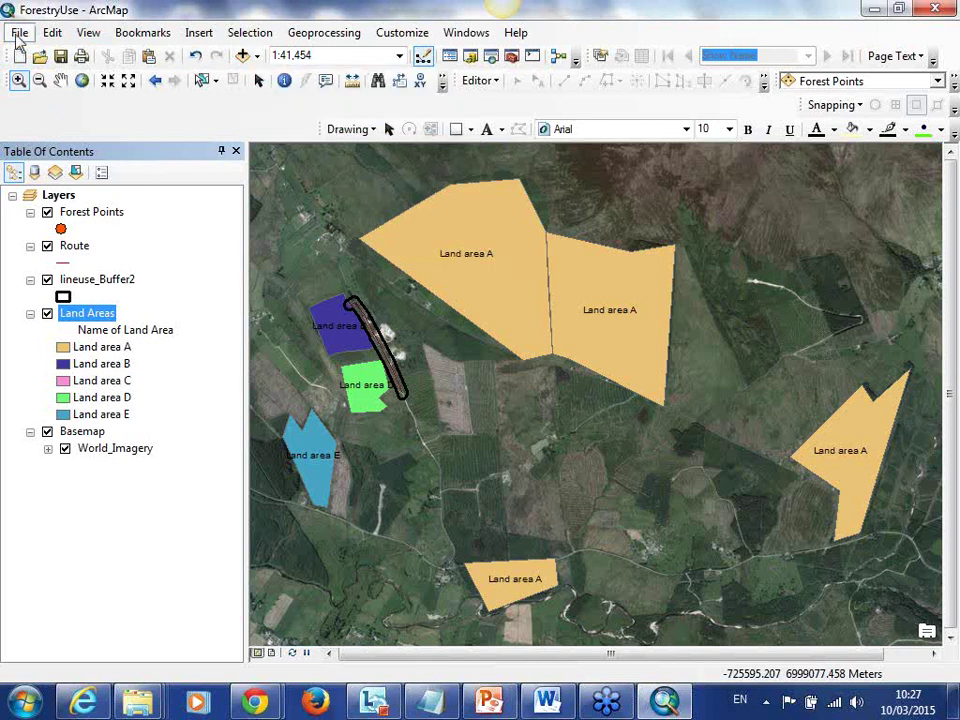
{"action": "left_click", "coordinate": [19, 34]}
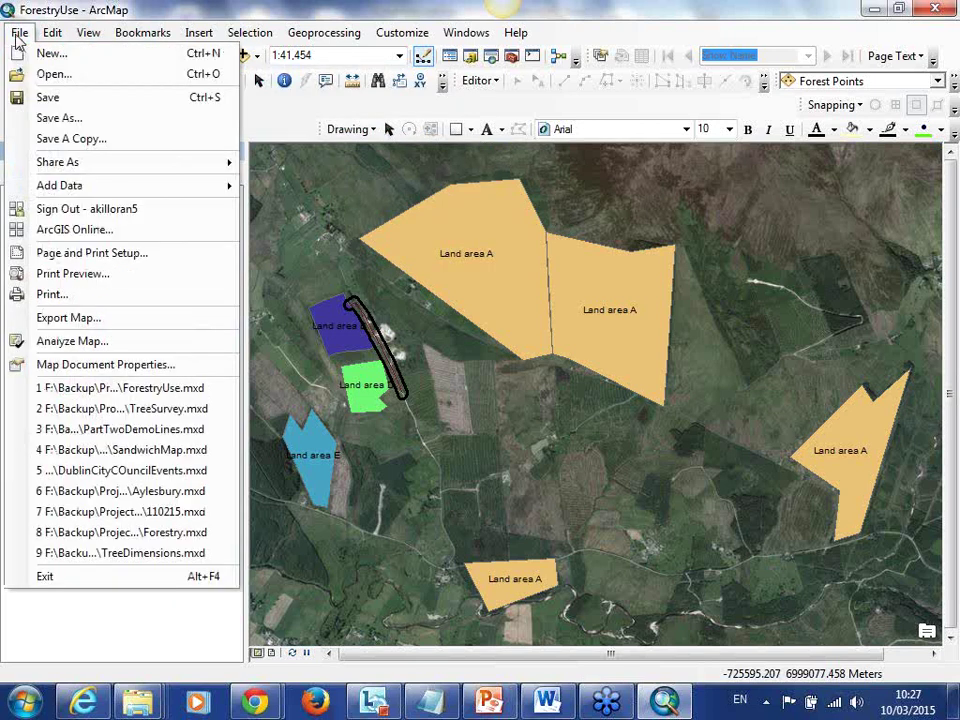
{"action": "left_click", "coordinate": [69, 221]}
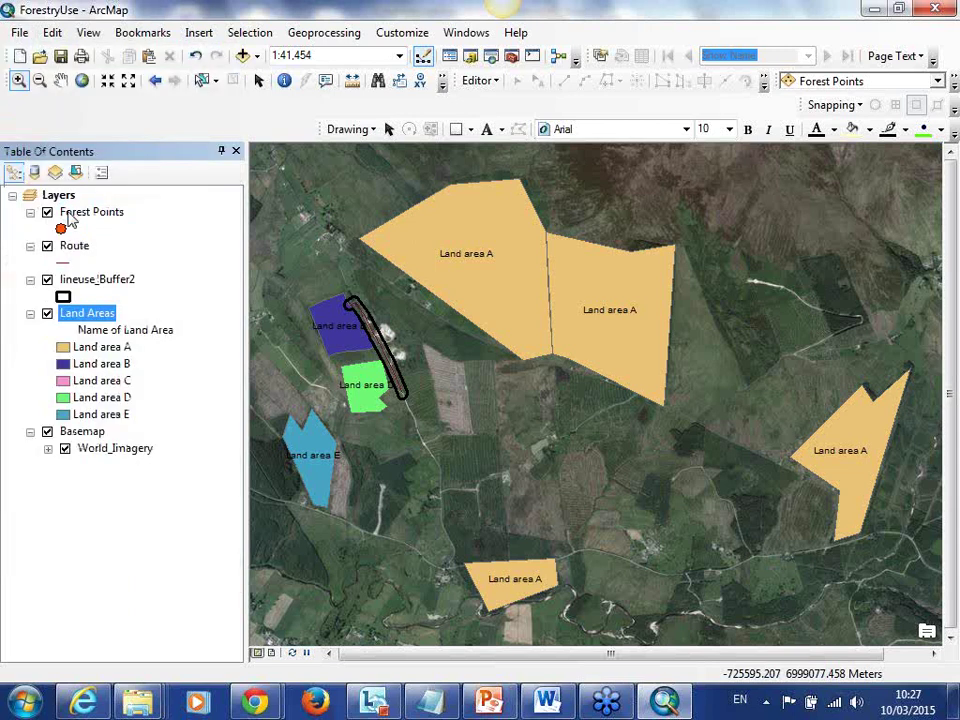
Sign back in to ArcGIS Online with the account username and password
{"action": "left_click", "coordinate": [19, 33]}
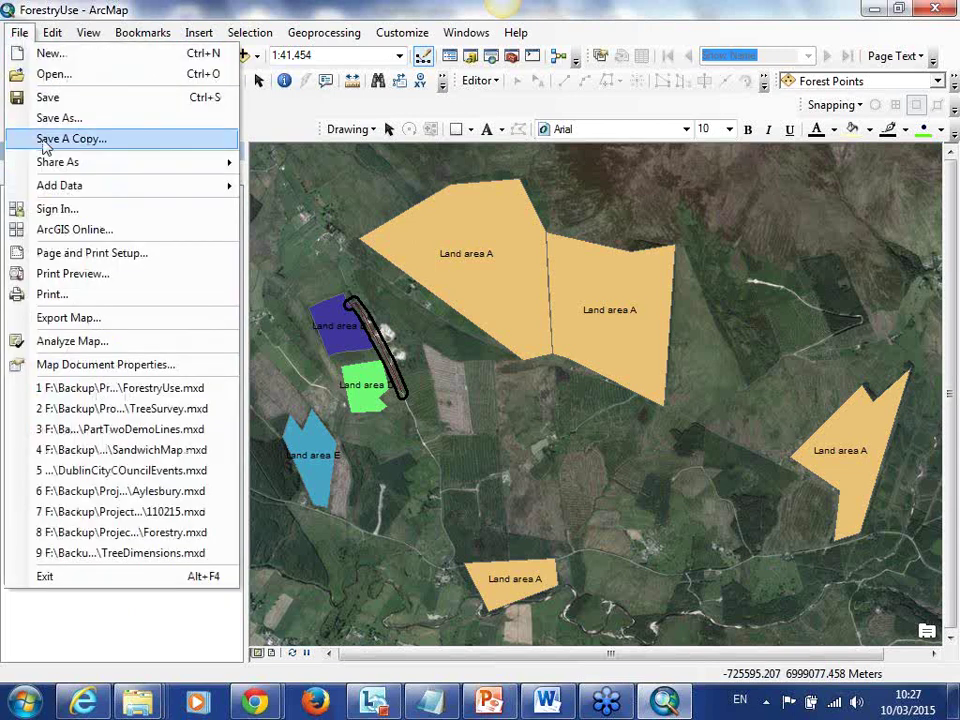
{"action": "left_click", "coordinate": [70, 209]}
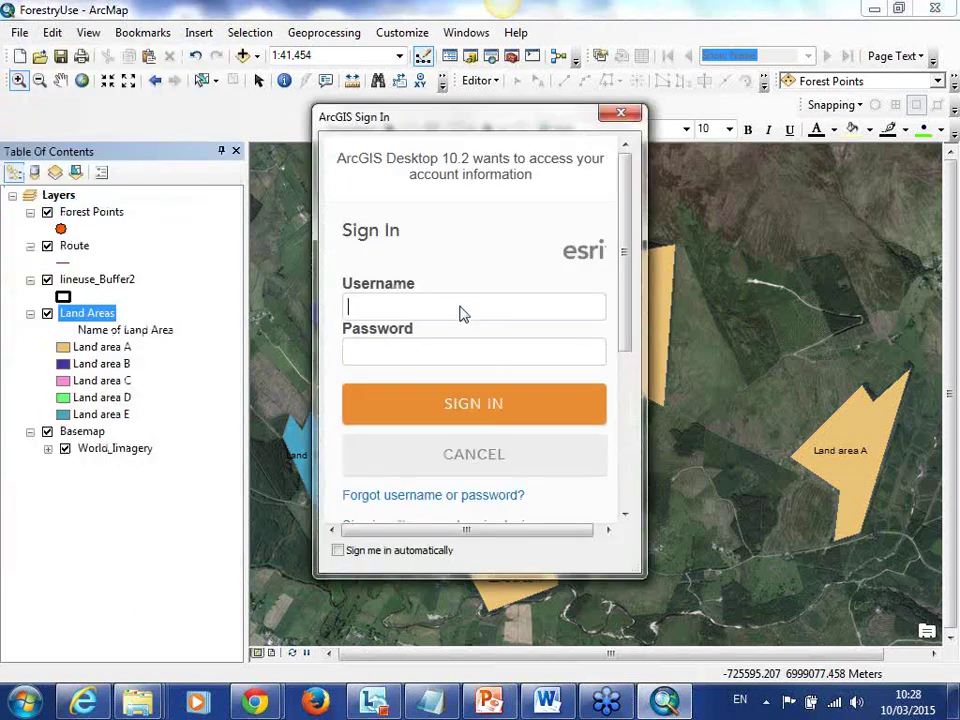
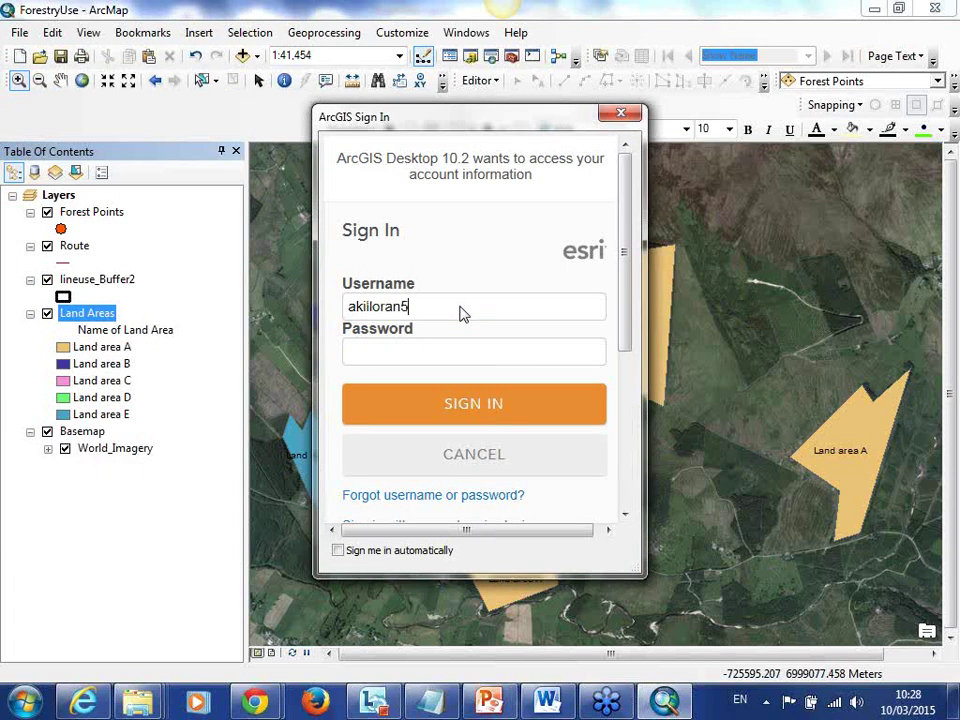
{"action": "left_click", "coordinate": [437, 355]}
{"action": "type", "text": "•••••••••"}
{"action": "key", "text": "Return"}
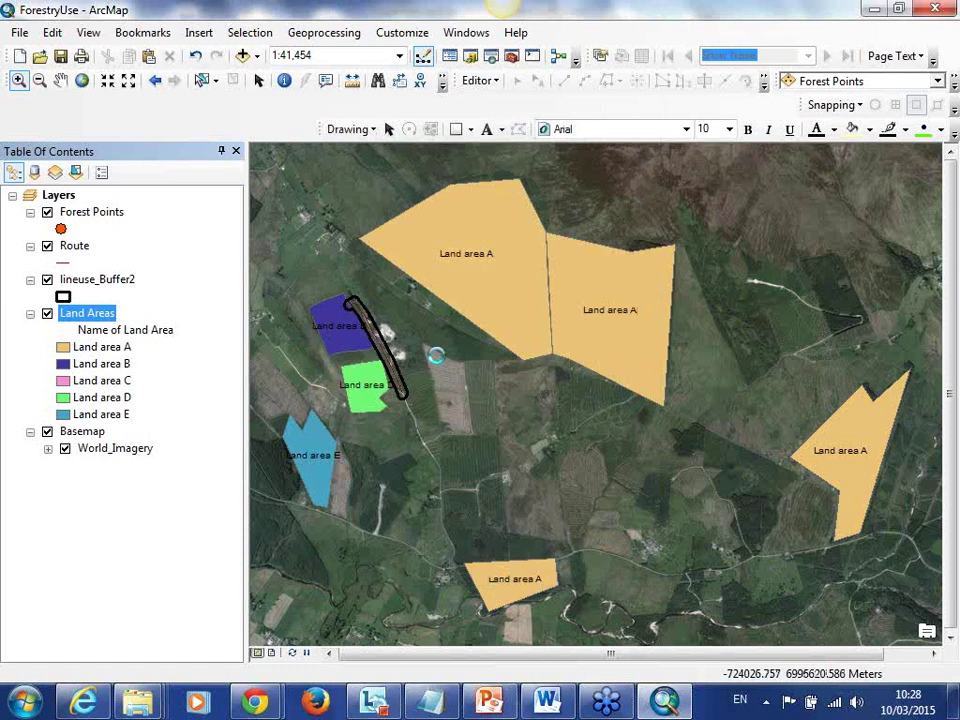
Search ArcGIS Online data for 'Ireland' from the Add Data menu
{"action": "left_click", "coordinate": [258, 62]}
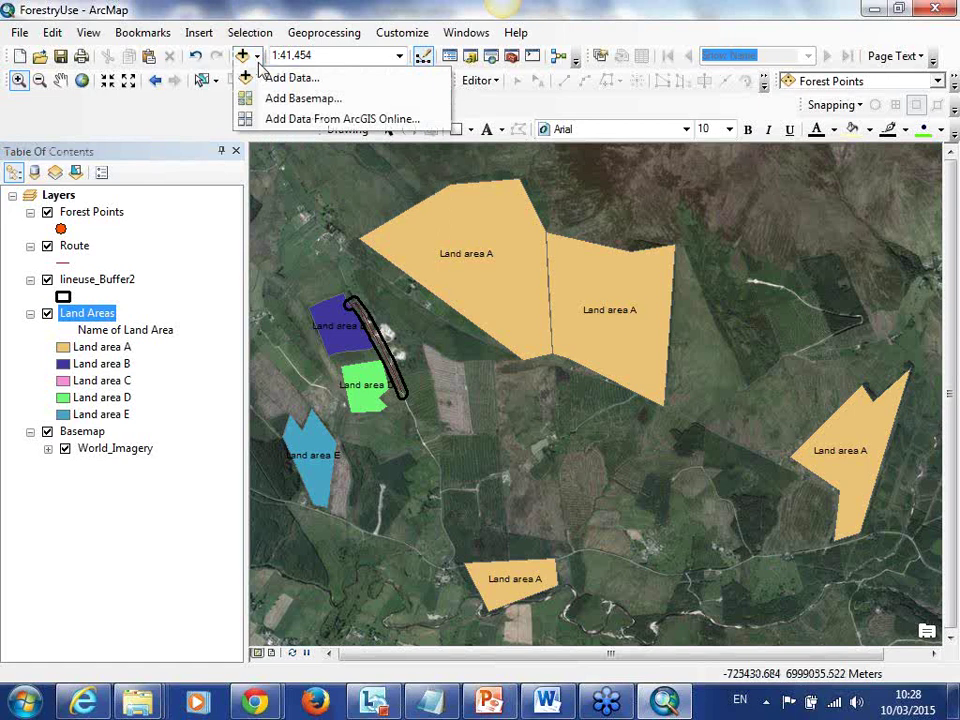
{"action": "left_click", "coordinate": [313, 120]}
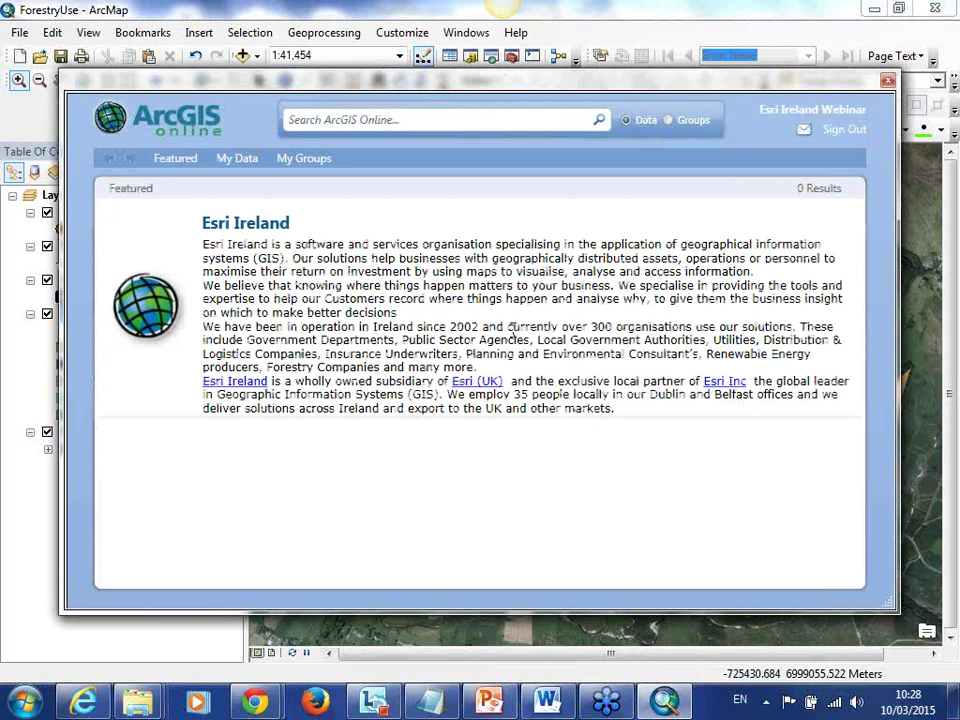
{"action": "left_click", "coordinate": [393, 122]}
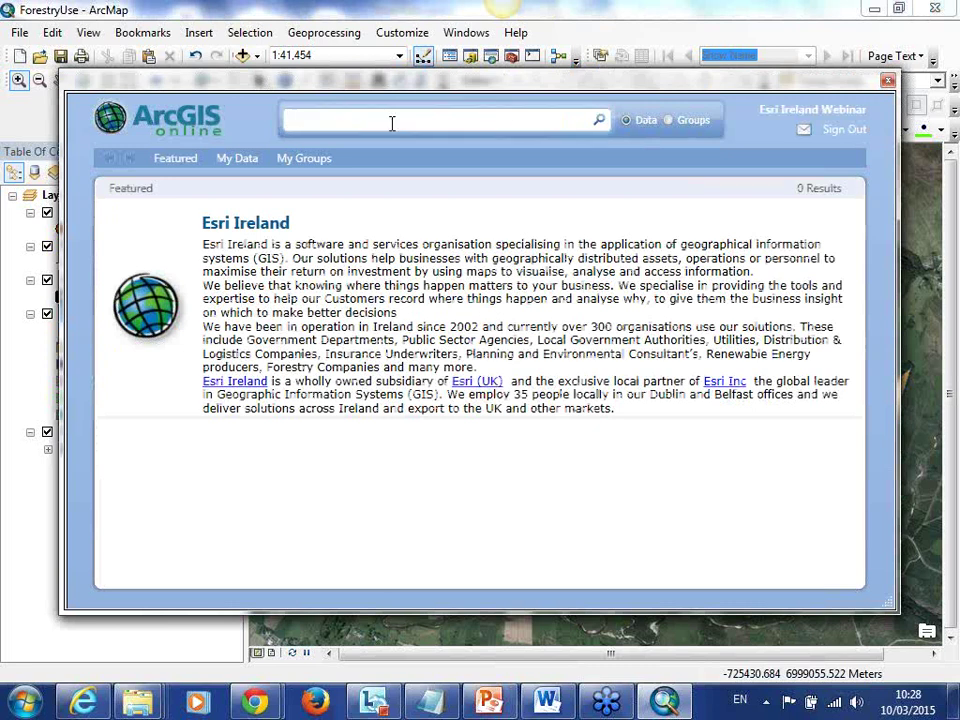
{"action": "type", "text": "Ireland"}
{"action": "key", "text": "Return"}
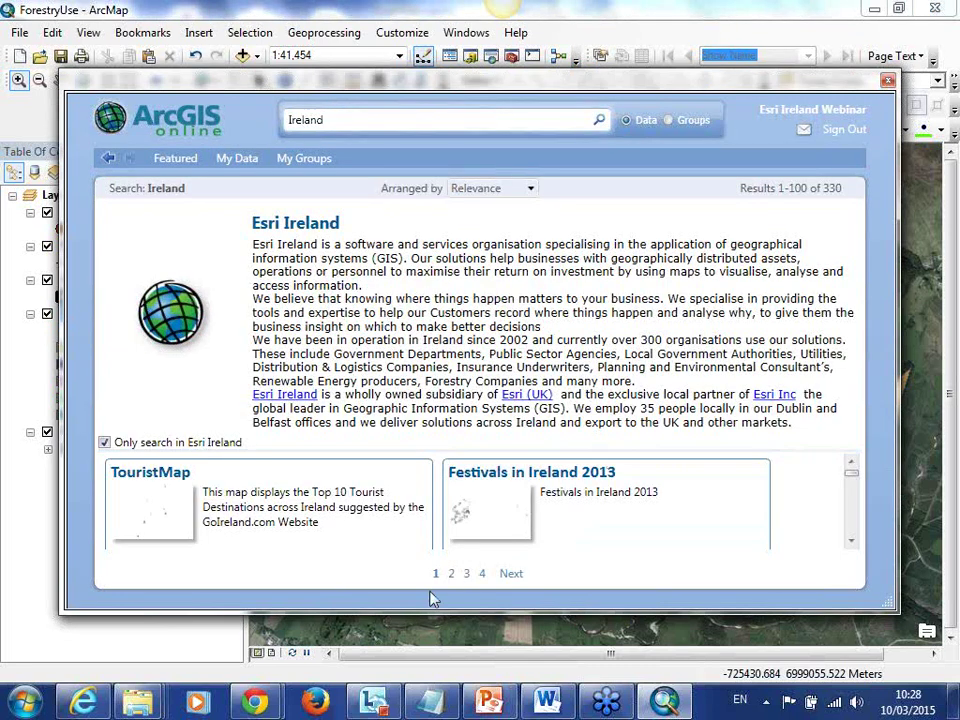
{"action": "mouse_move", "coordinate": [852, 474]}
{"action": "left_mouse_down"}
{"action": "mouse_move", "coordinate": [866, 511]}
{"action": "mouse_move", "coordinate": [855, 479]}
{"action": "left_mouse_up"}
Search ArcGIS Online for 'NPWS', then for 'EPA Ireland'
{"action": "key", "text": "BackSpace"}
{"action": "key", "text": "BackSpace"}
{"action": "key", "text": "BackSpace"}
{"action": "key", "text": "BackSpace"}
{"action": "key", "text": "BackSpace"}
{"action": "key", "text": "BackSpace"}
{"action": "type", "text": "NPWS"}
{"action": "key", "text": "Return"}
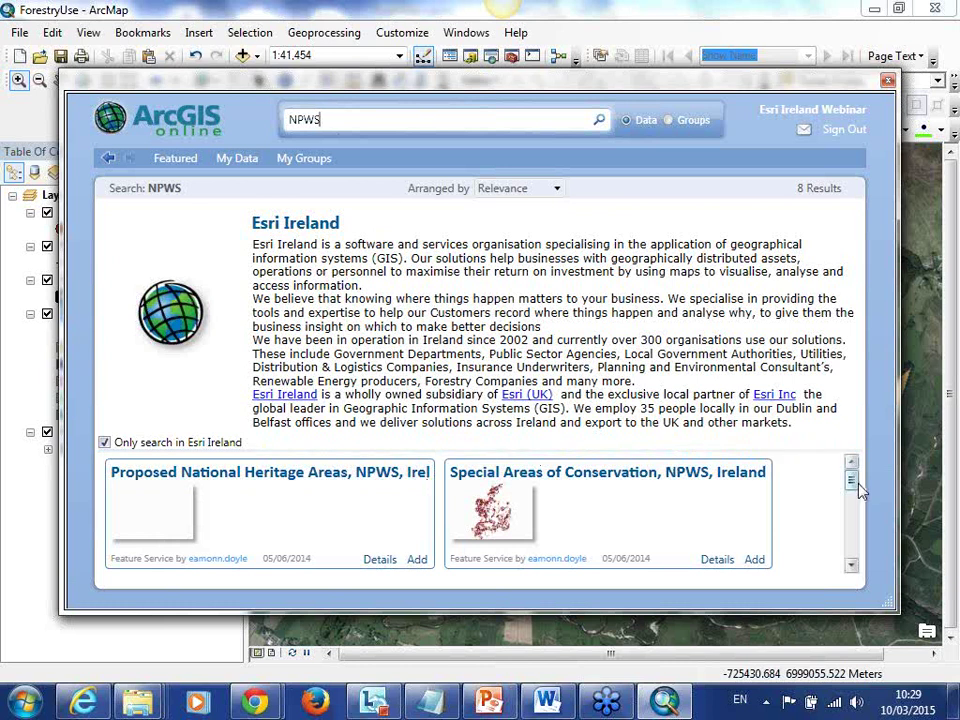
{"action": "left_click_drag", "start_coordinate": [851, 482], "coordinate": [873, 486]}
{"action": "double_click", "coordinate": [339, 122]}
{"action": "key", "text": "BackSpace"}
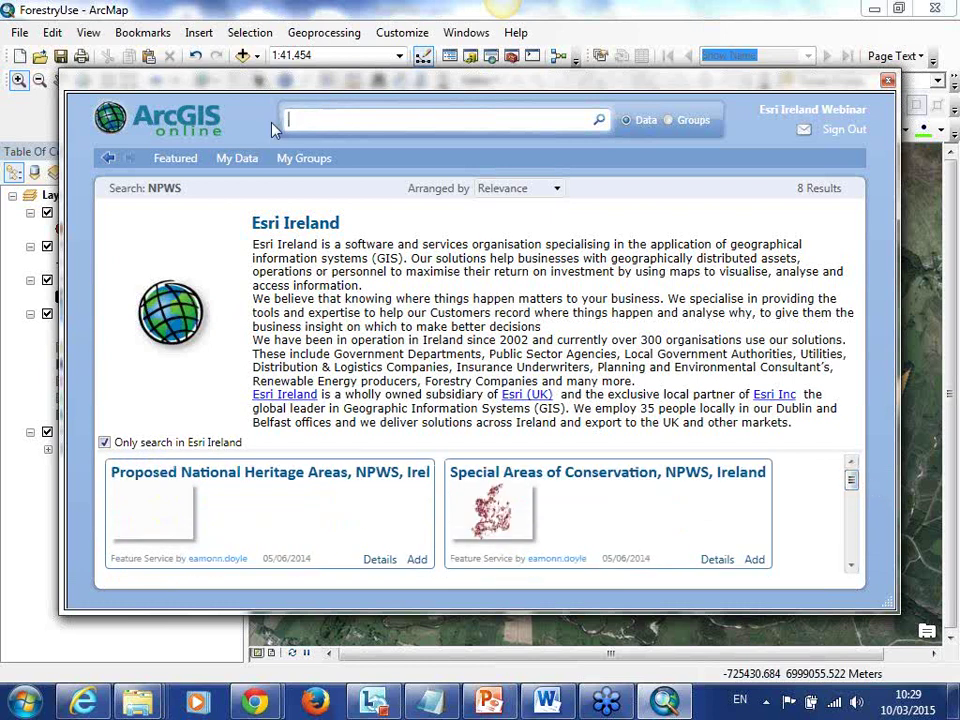
{"action": "type", "text": "GS"}
{"action": "type", "text": "EPA Irela"}
{"action": "type", "text": "nd"}
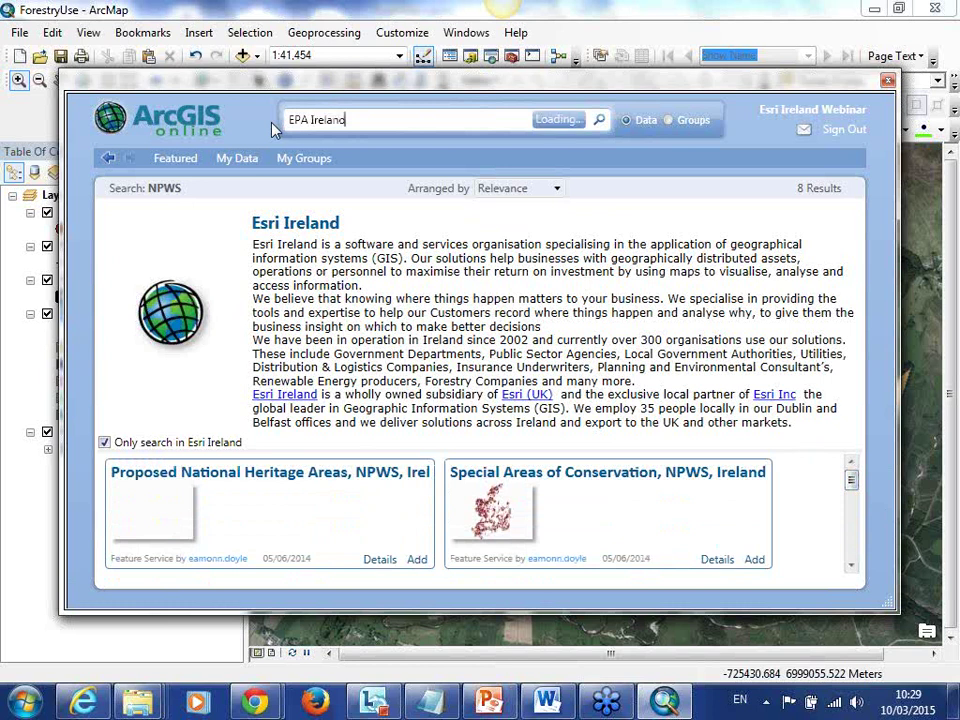
{"action": "key", "text": "Return"}
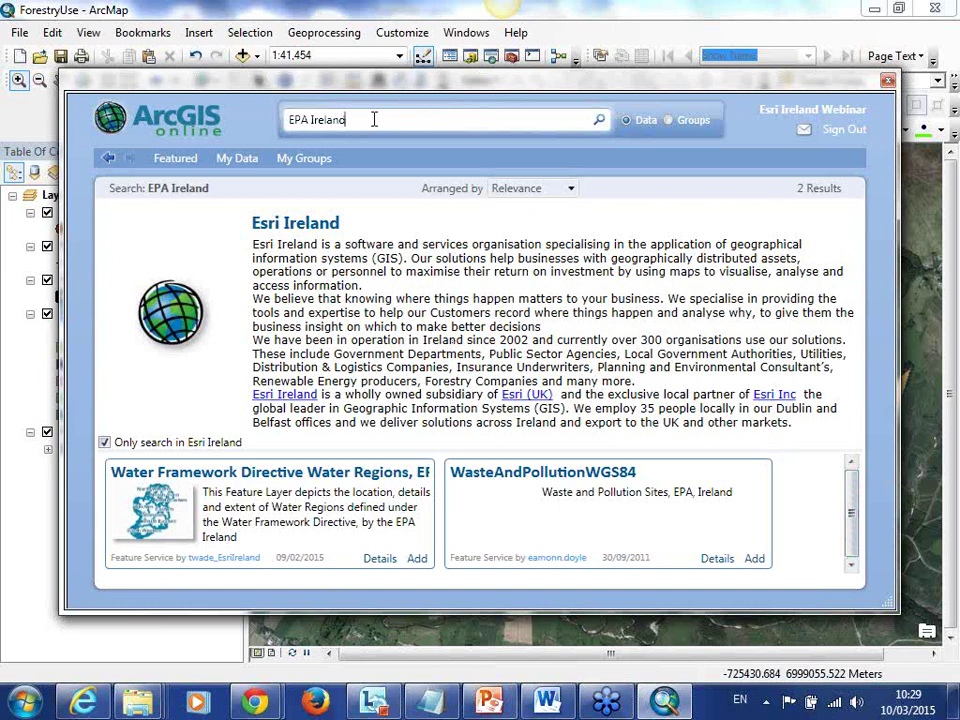
Search 'GSI Ireland', then 'NPWS' again, and add the Special Areas of Conservation layer
{"action": "left_click_drag", "start_coordinate": [373, 118], "coordinate": [270, 121]}
{"action": "key", "text": "BackSpace"}
{"action": "type", "text": "GSI"}
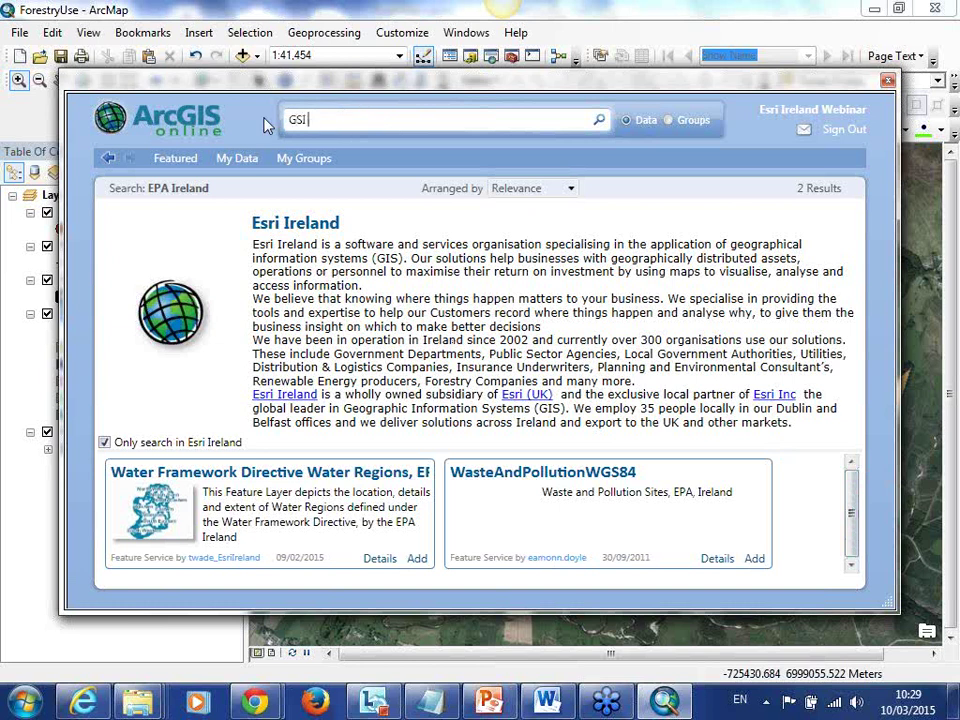
{"action": "type", "text": " Ireland"}
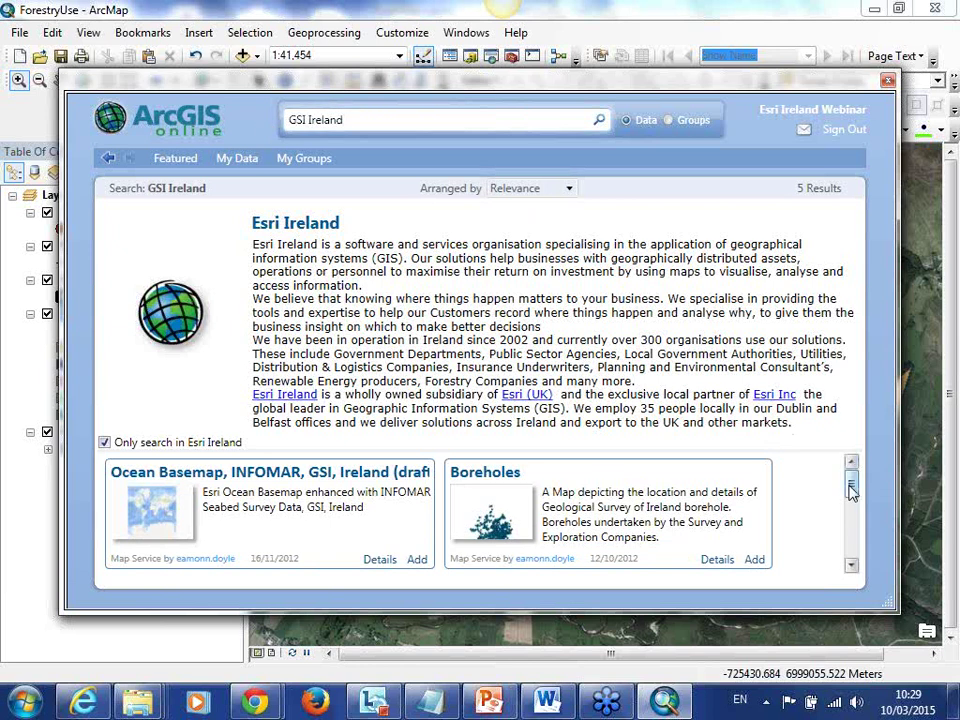
{"action": "left_click_drag", "start_coordinate": [851, 483], "coordinate": [870, 462]}
{"action": "left_click_drag", "start_coordinate": [343, 120], "coordinate": [253, 128]}
{"action": "key", "text": "BackSpace"}
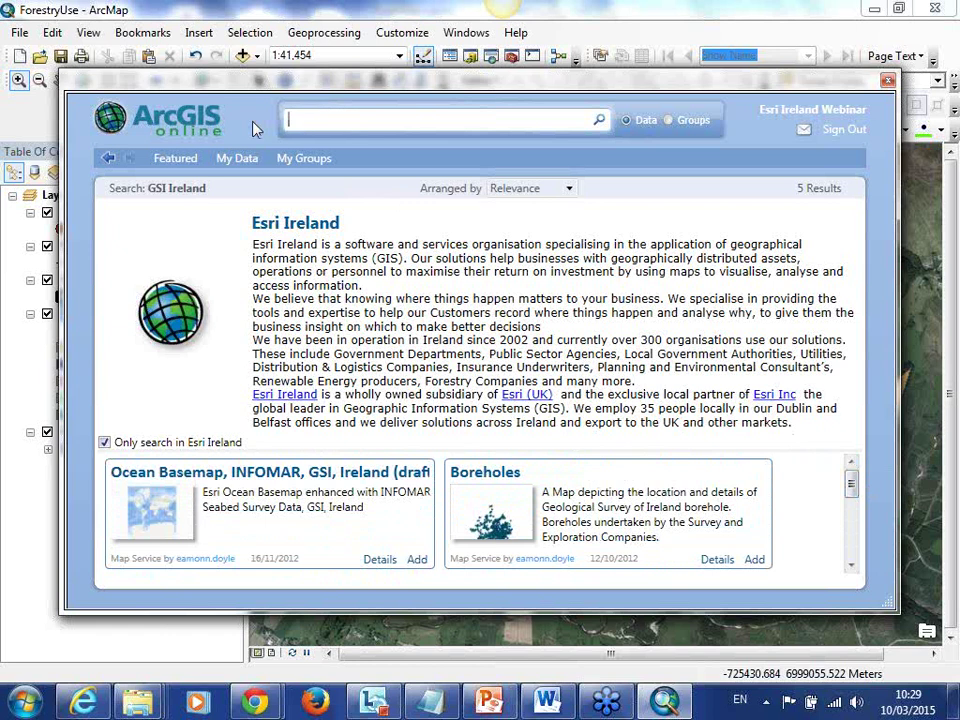
{"action": "type", "text": "NPWS"}
{"action": "key", "text": "Return"}
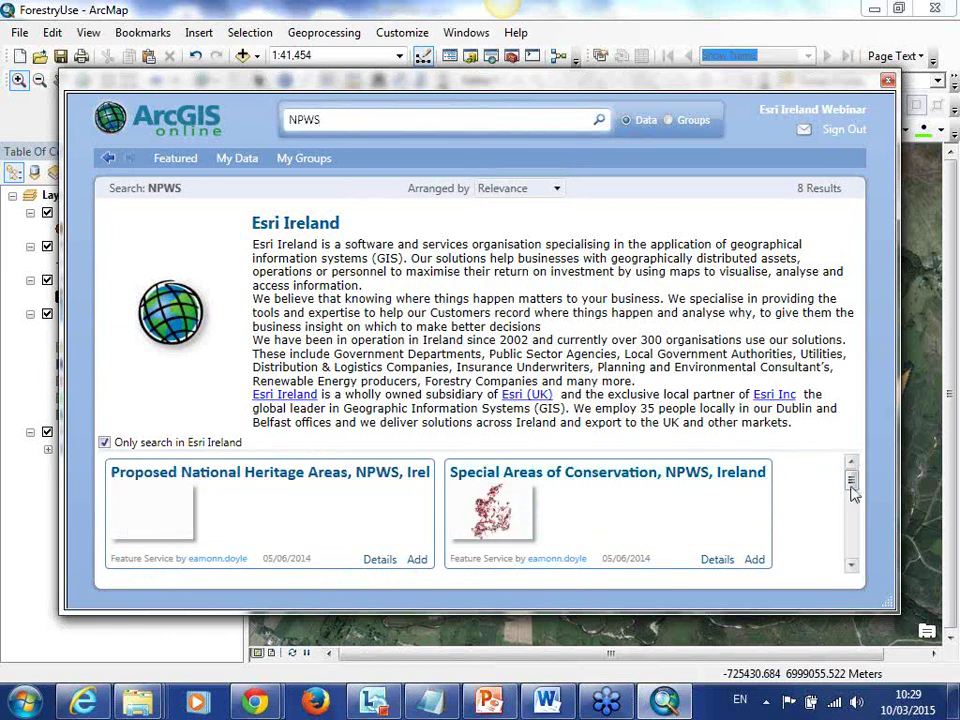
{"action": "mouse_move", "coordinate": [850, 478]}
{"action": "left_mouse_down"}
{"action": "mouse_move", "coordinate": [850, 497]}
{"action": "mouse_move", "coordinate": [858, 495]}
{"action": "left_mouse_up"}
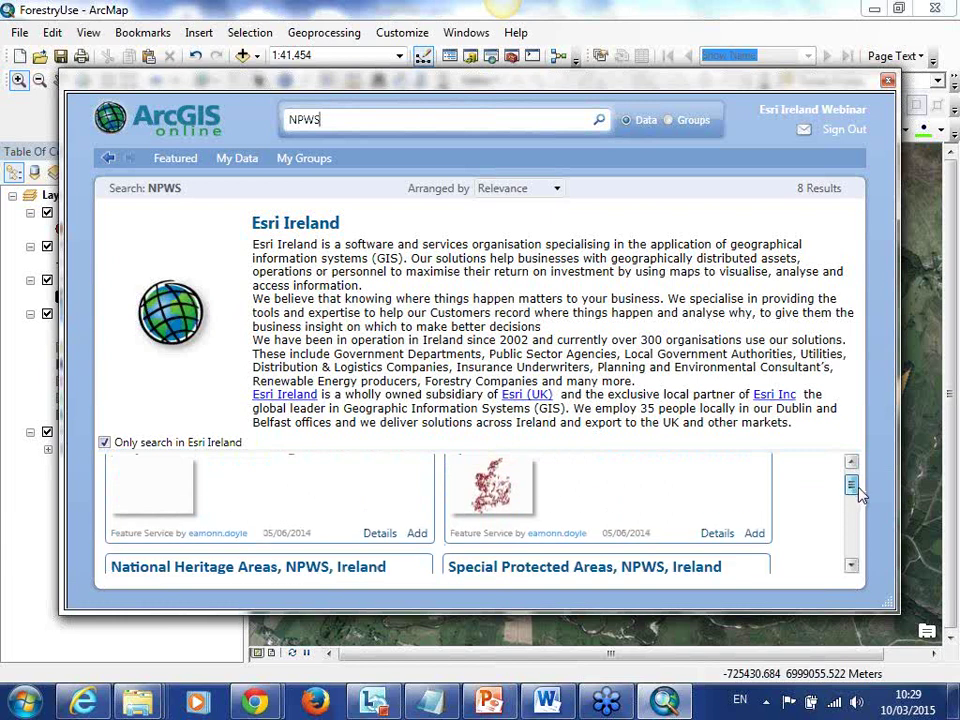
{"action": "left_click", "coordinate": [754, 534]}
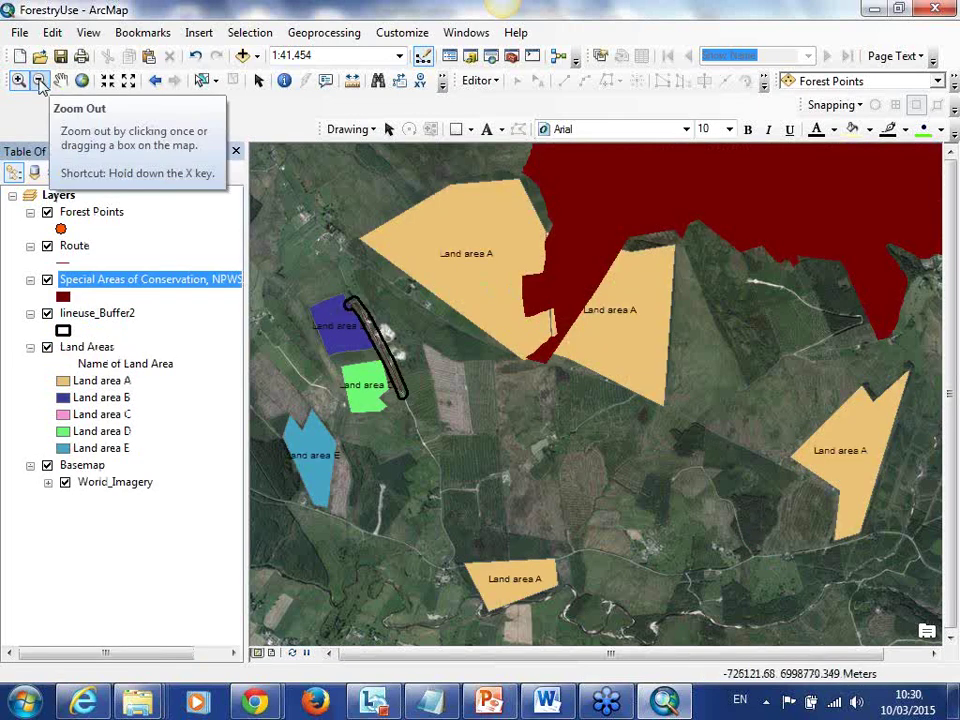
Zoom the map out to 1:50,000 and toggle the Special Areas of Conservation layer off and on
{"action": "left_click", "coordinate": [40, 80]}
{"action": "left_click", "coordinate": [597, 436]}
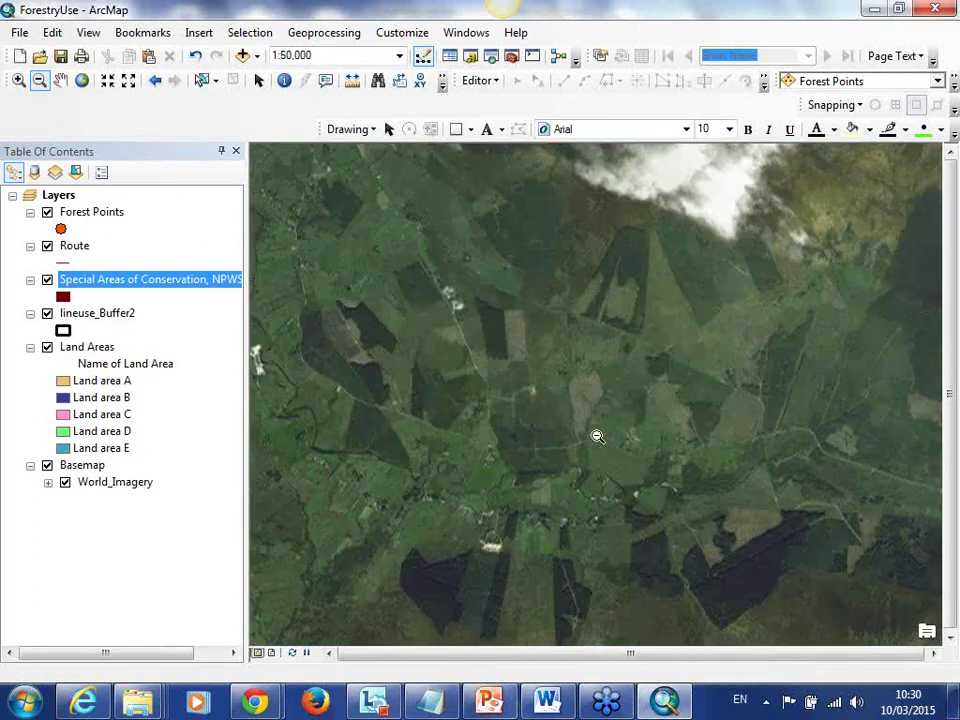
{"action": "scroll", "coordinate": [597, 436], "scroll_direction": "down", "scroll_amount": 1}
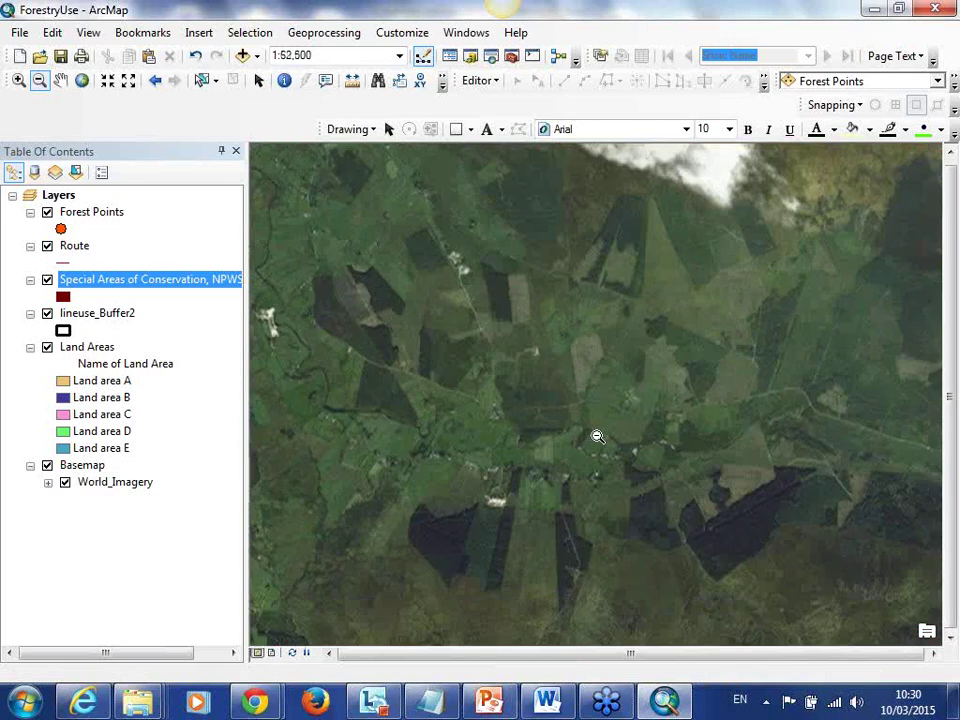
{"action": "scroll", "coordinate": [597, 436], "scroll_direction": "down", "scroll_amount": 1}
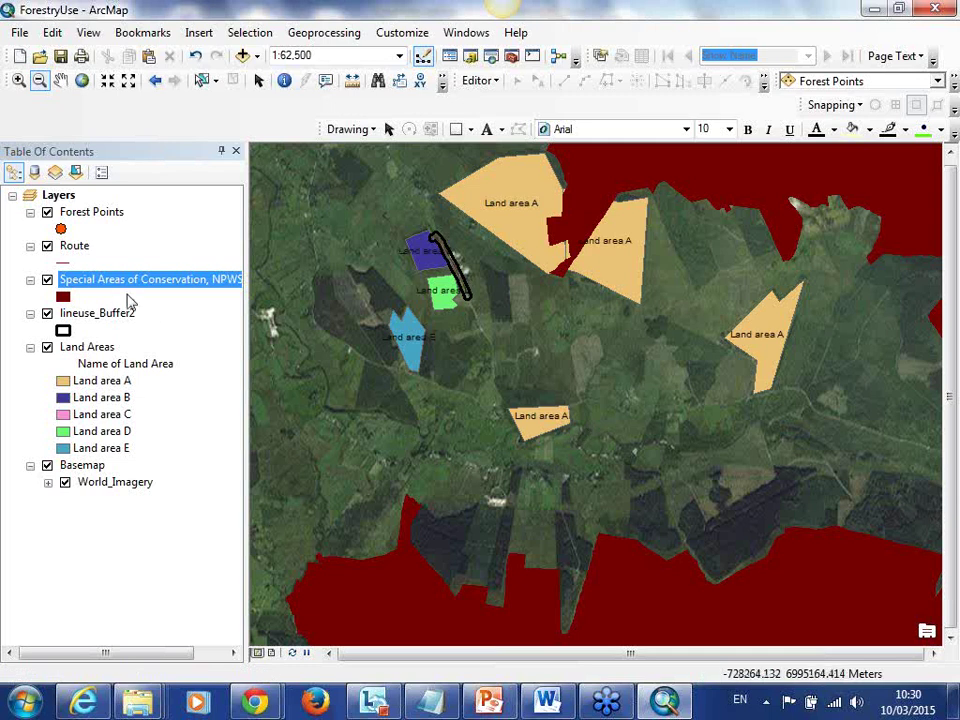
{"action": "left_click", "coordinate": [47, 283]}
{"action": "scroll", "coordinate": [456, 386], "scroll_direction": "up", "scroll_amount": 1}
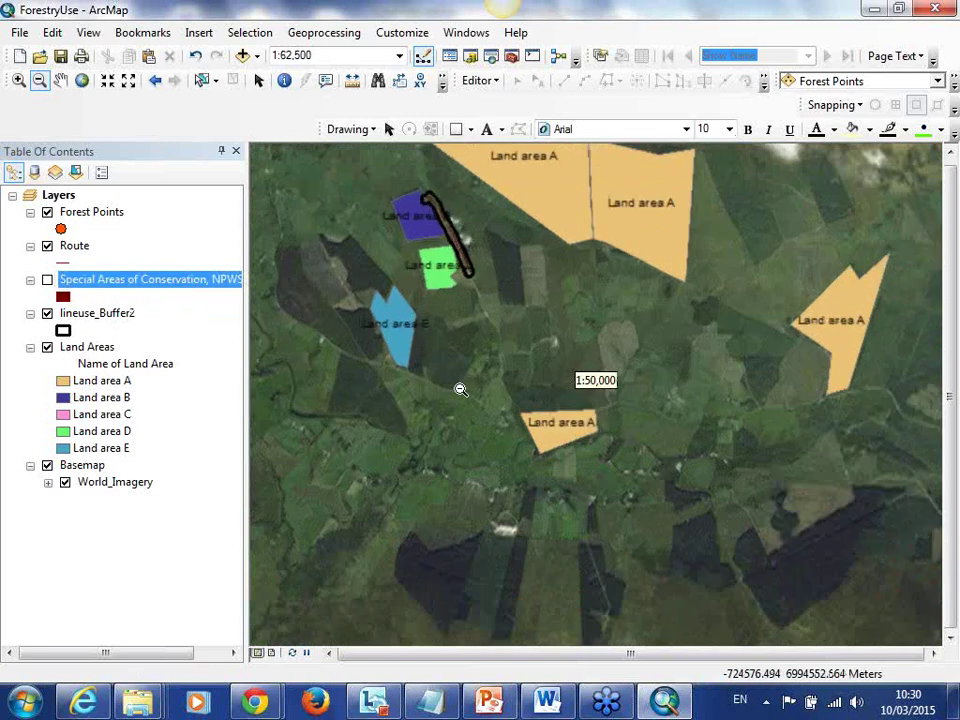
{"action": "scroll", "coordinate": [460, 390], "scroll_direction": "down", "scroll_amount": 1}
{"action": "scroll", "coordinate": [460, 390], "scroll_direction": "down", "scroll_amount": 10}
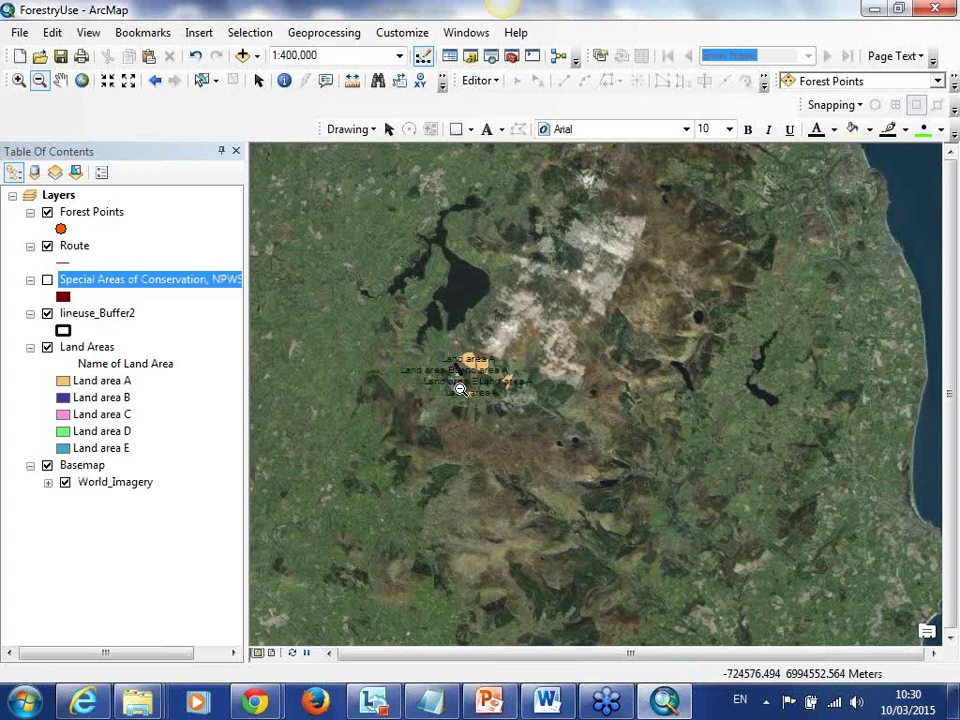
{"action": "scroll", "coordinate": [458, 389], "scroll_direction": "down", "scroll_amount": 1}
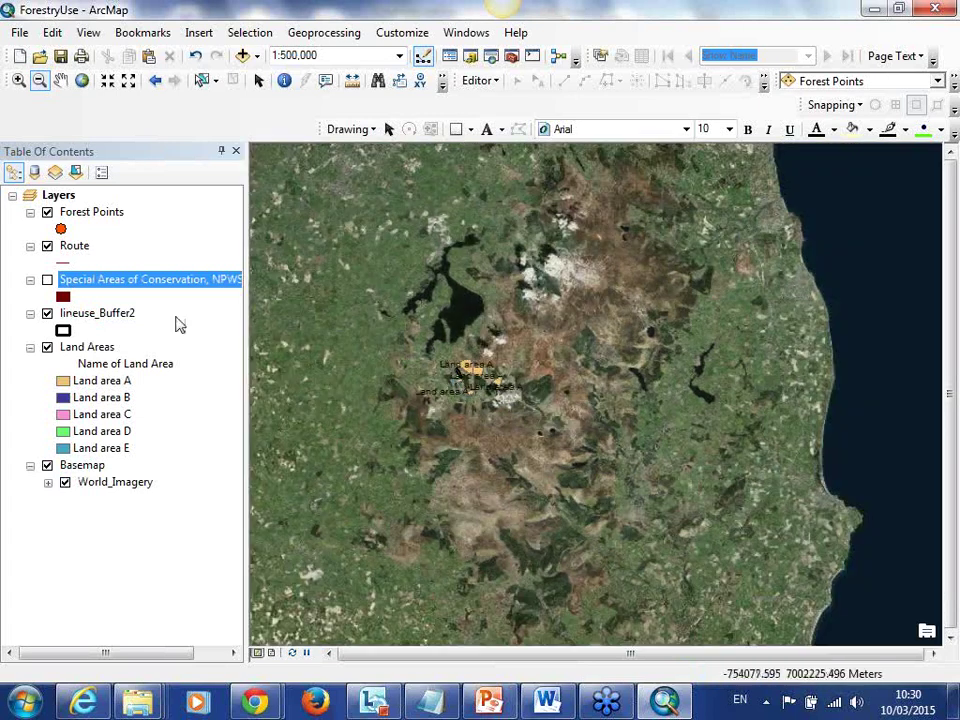
{"action": "left_click", "coordinate": [47, 280]}
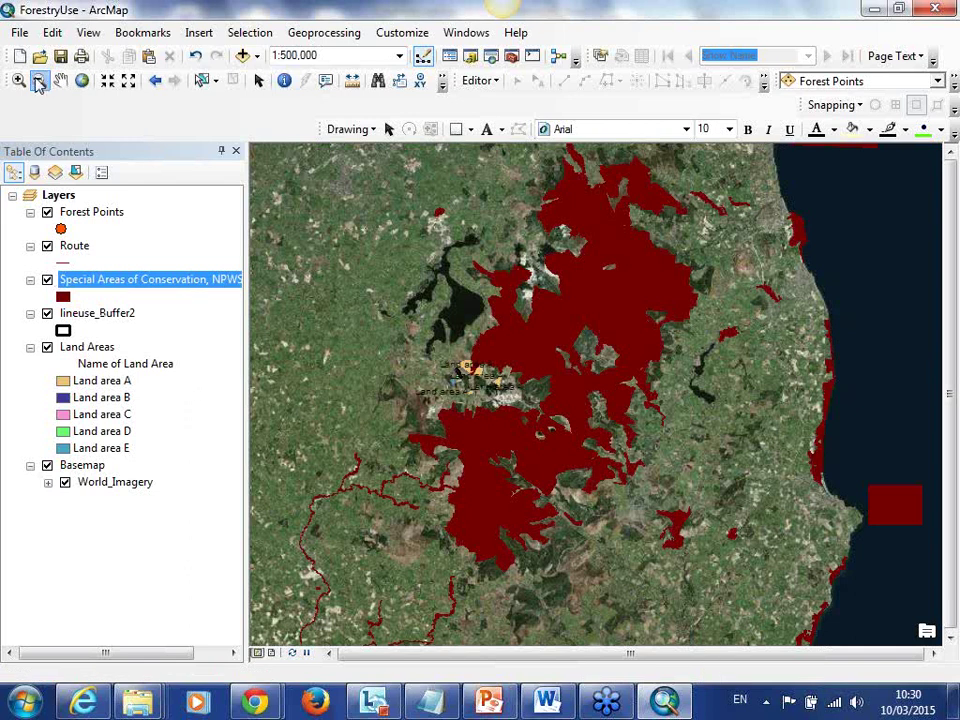
Identify the attributes of a red conservation area polygon, then close the results
{"action": "left_click", "coordinate": [284, 82]}
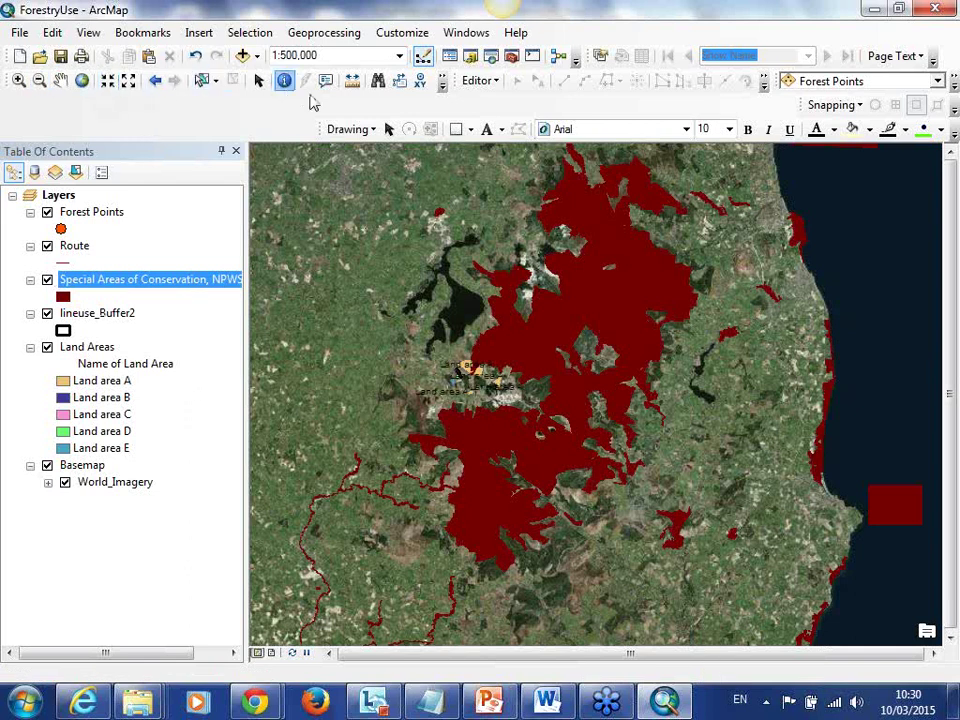
{"action": "left_click", "coordinate": [603, 249]}
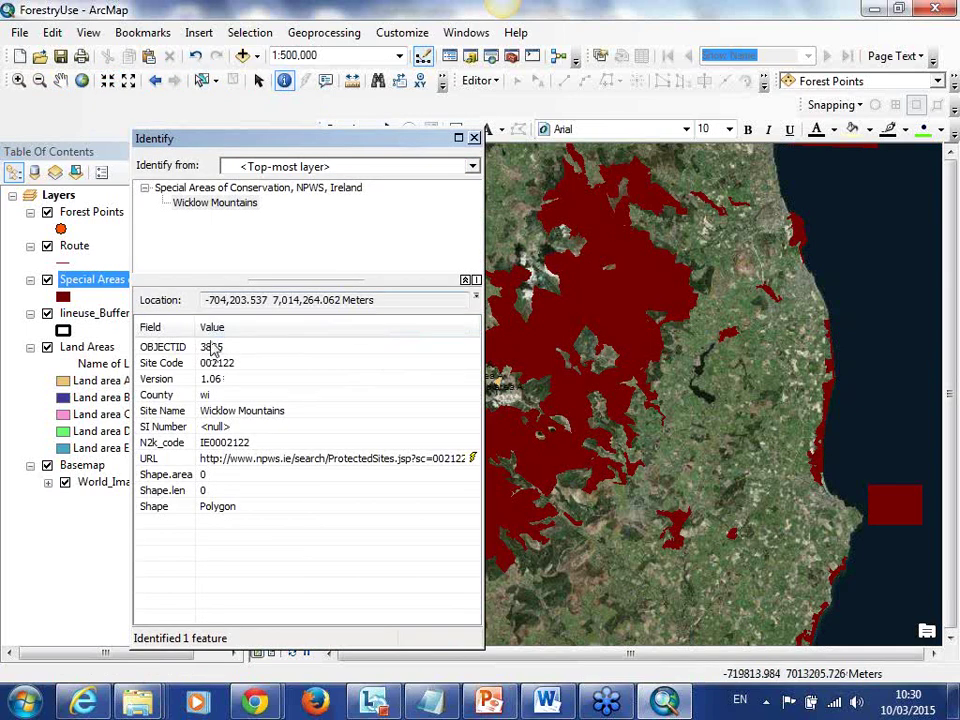
{"action": "left_click", "coordinate": [474, 138]}
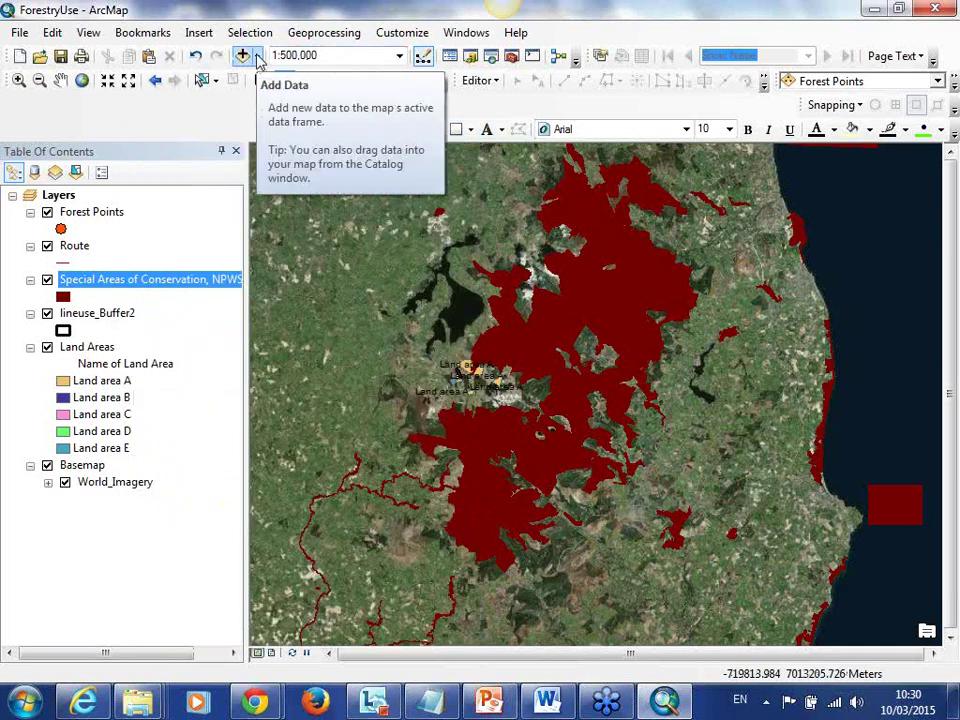
{"action": "left_click", "coordinate": [257, 57]}
Add the Proposed National Heritage Areas layer from an 'NPWS' search and hide Special Areas of Conservation
{"action": "left_click", "coordinate": [275, 119]}
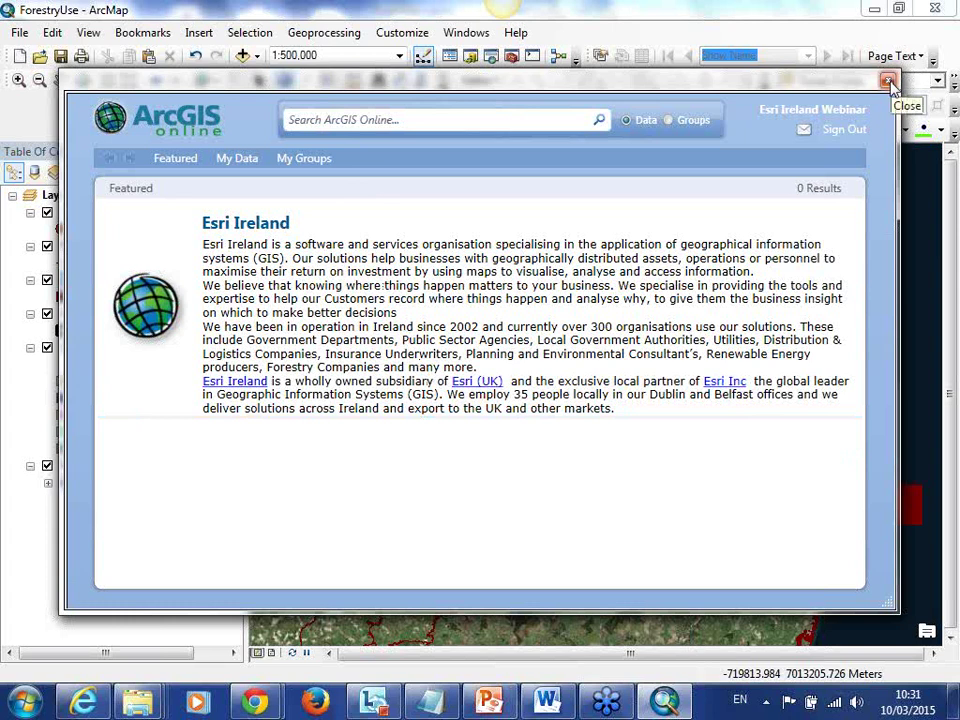
{"action": "left_click", "coordinate": [476, 121]}
{"action": "type", "text": "N"}
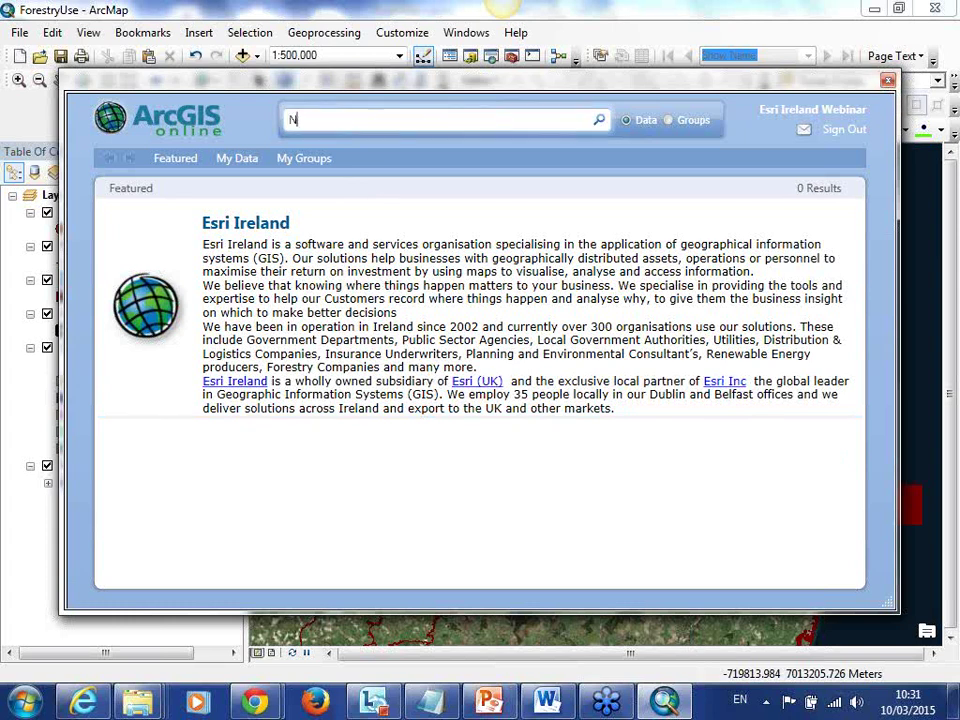
{"action": "type", "text": "PWS"}
{"action": "key", "text": "Return"}
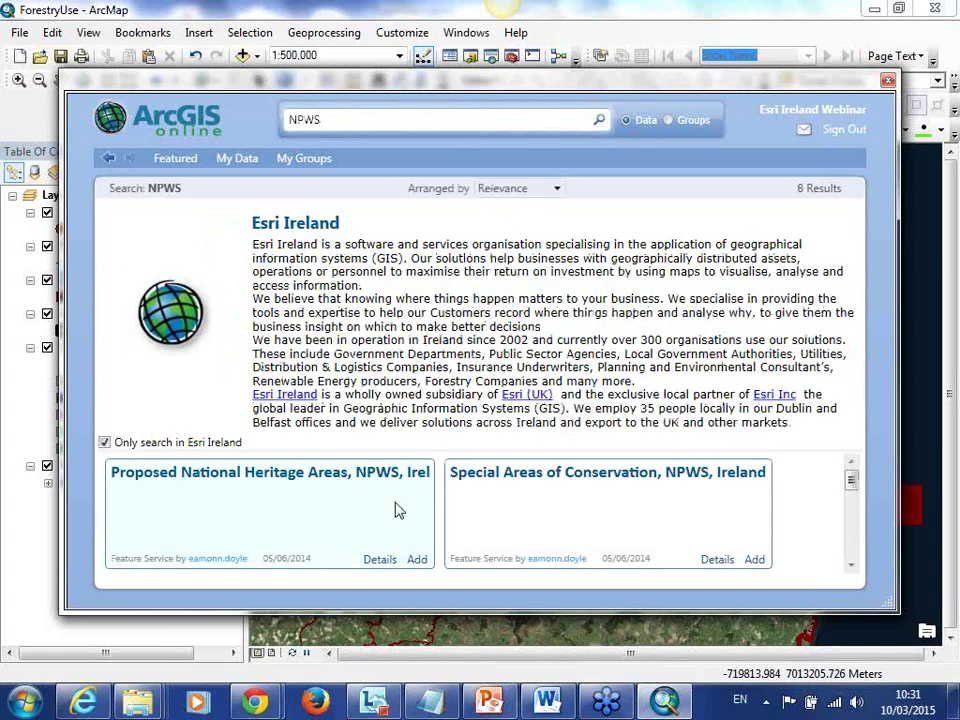
{"action": "left_click", "coordinate": [417, 559]}
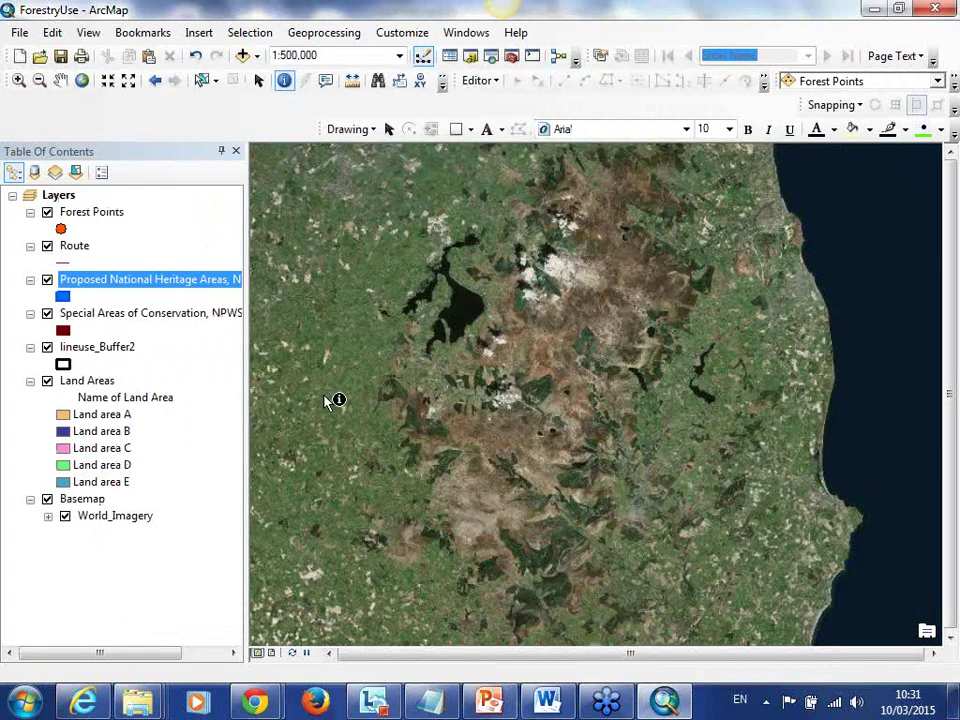
{"action": "left_click", "coordinate": [48, 314]}
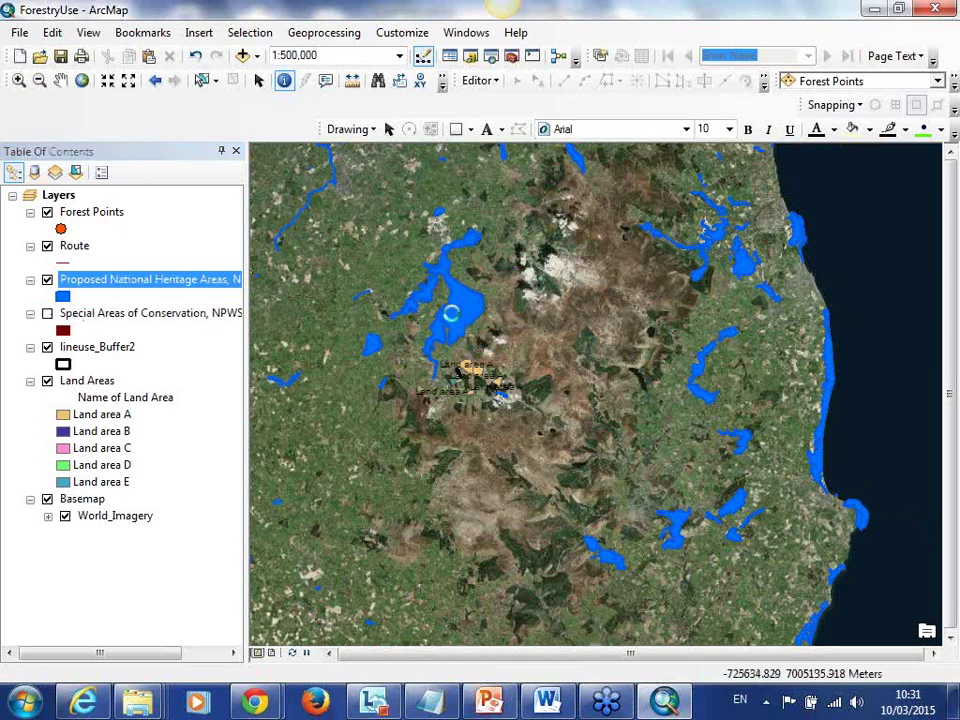
Identify the heritage areas at Poulaphouca Reservoir, Newtown Marshes and Vale Of Clara
{"action": "left_click", "coordinate": [451, 314]}
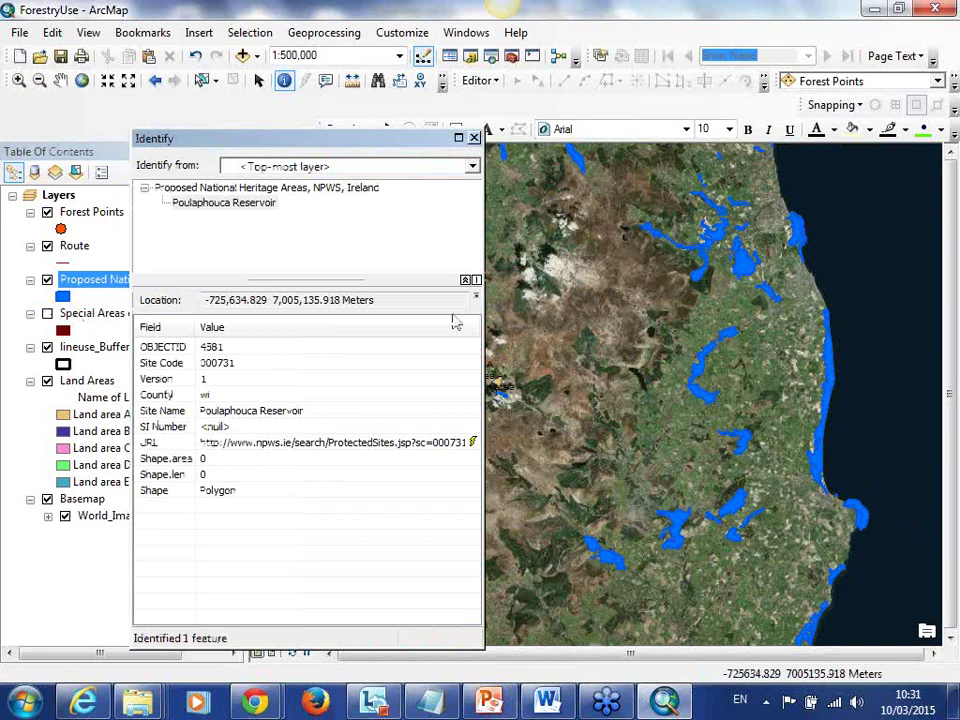
{"action": "left_click", "coordinate": [474, 137]}
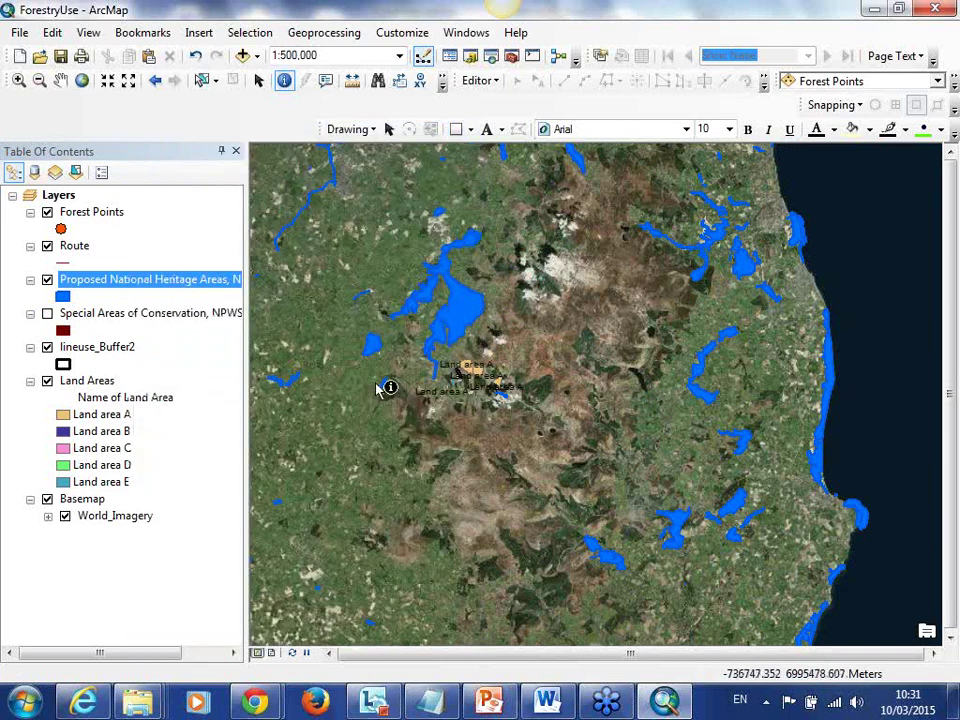
{"action": "left_click", "coordinate": [379, 351]}
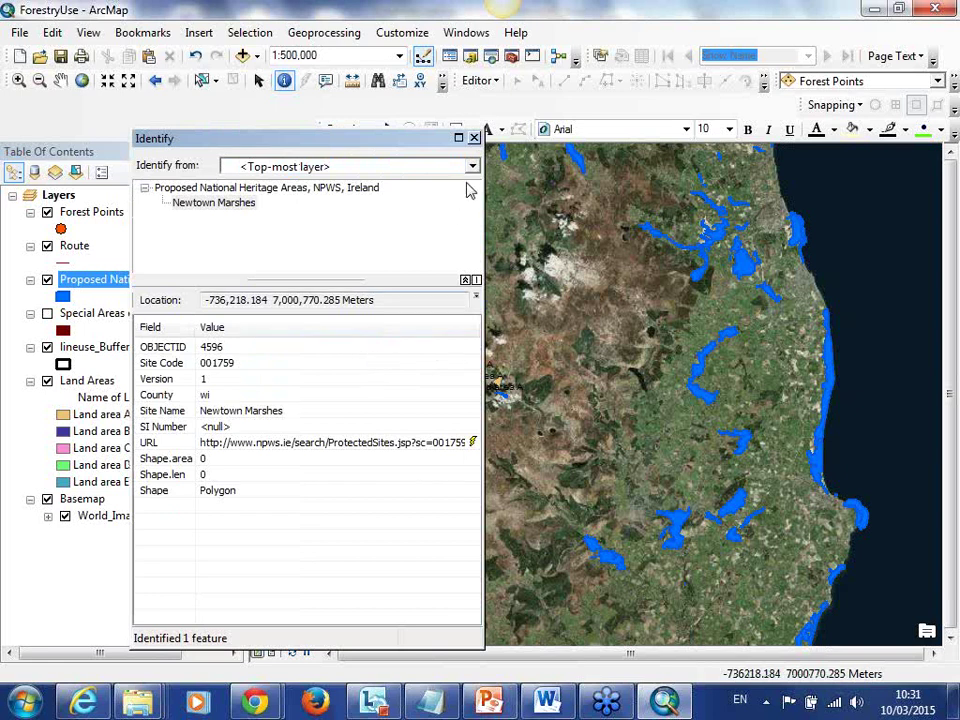
{"action": "left_click", "coordinate": [475, 138]}
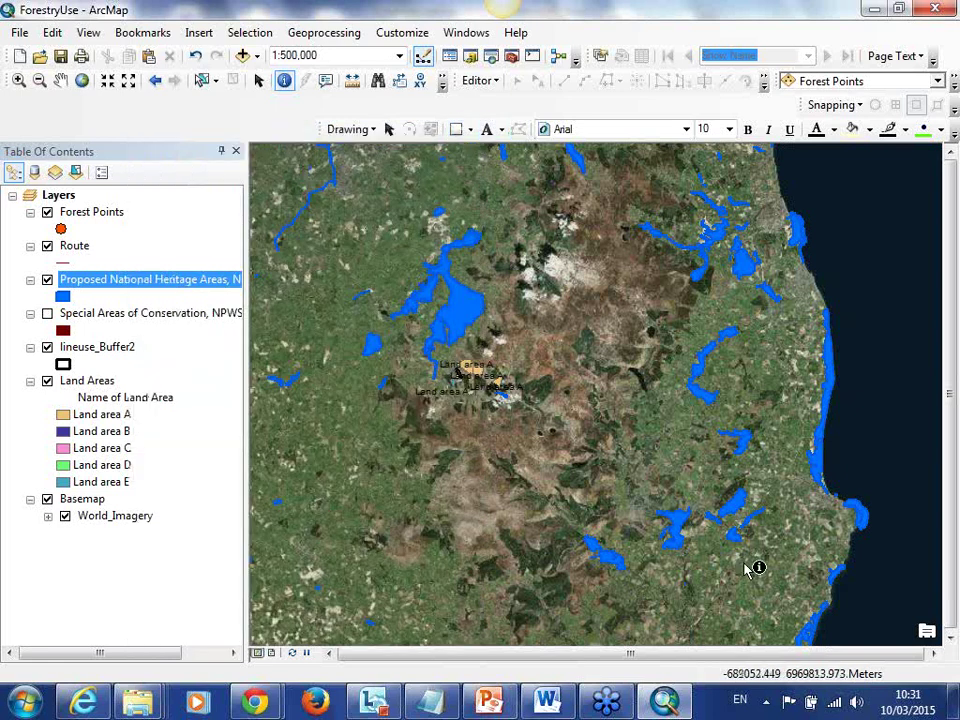
{"action": "left_click", "coordinate": [674, 519]}
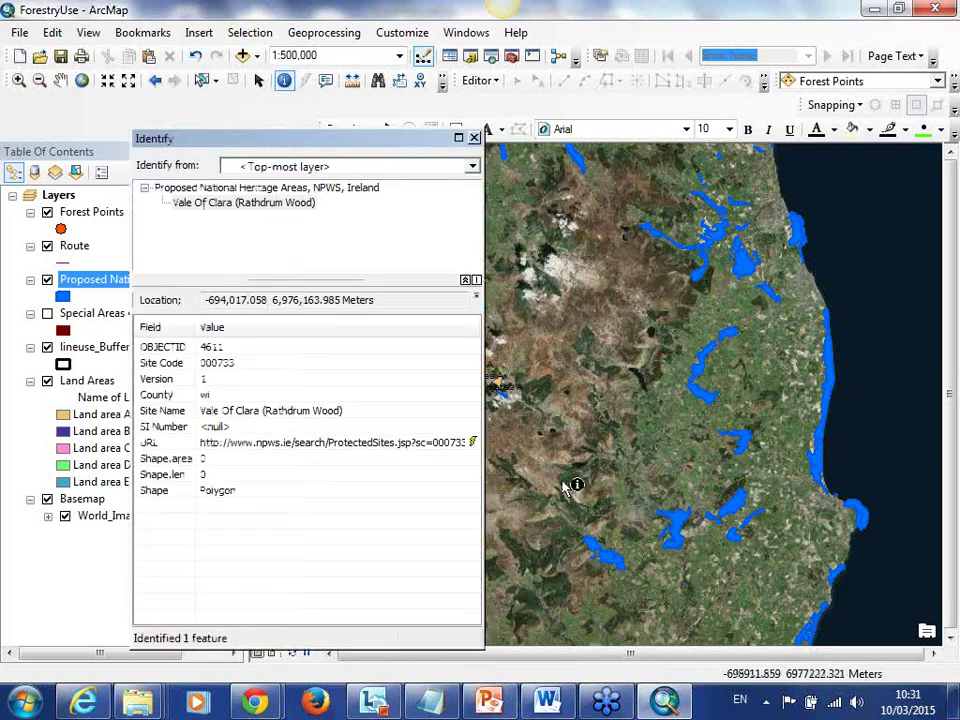
{"action": "left_click", "coordinate": [474, 137]}
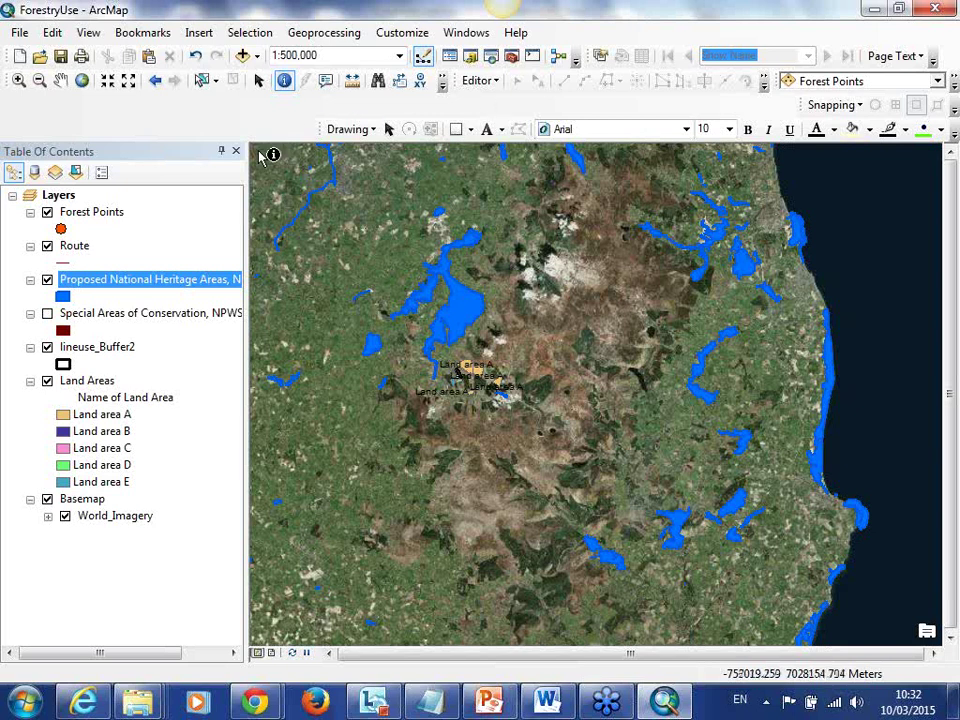
Remove the Proposed National Heritage Areas, Special Areas of Conservation and Basemap layers
{"action": "left_click", "coordinate": [20, 33]}
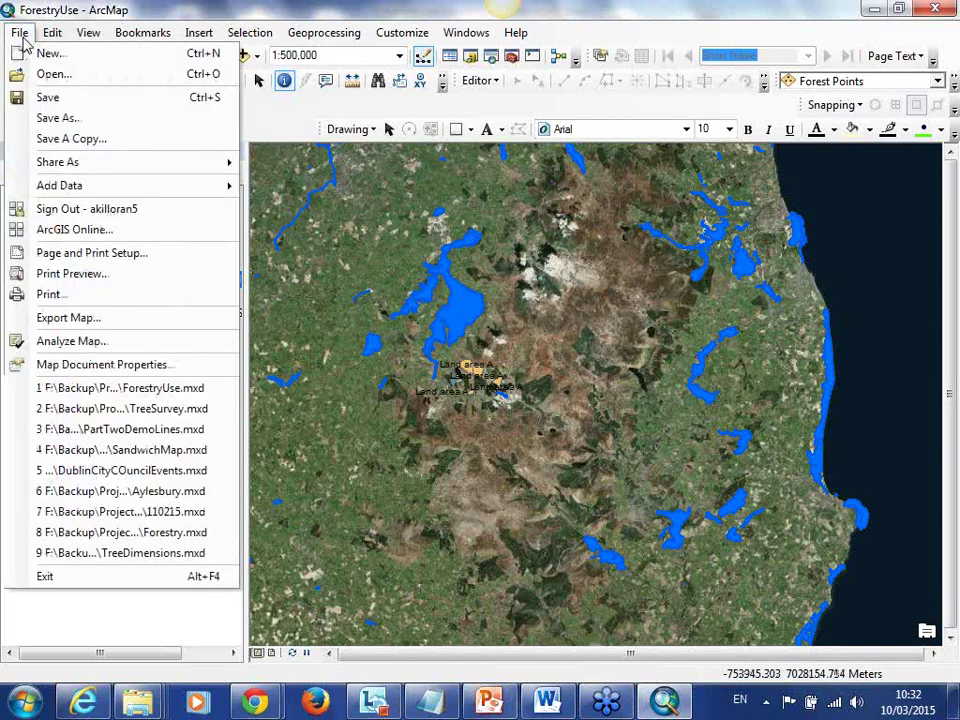
{"action": "mouse_move", "coordinate": [161, 167]}
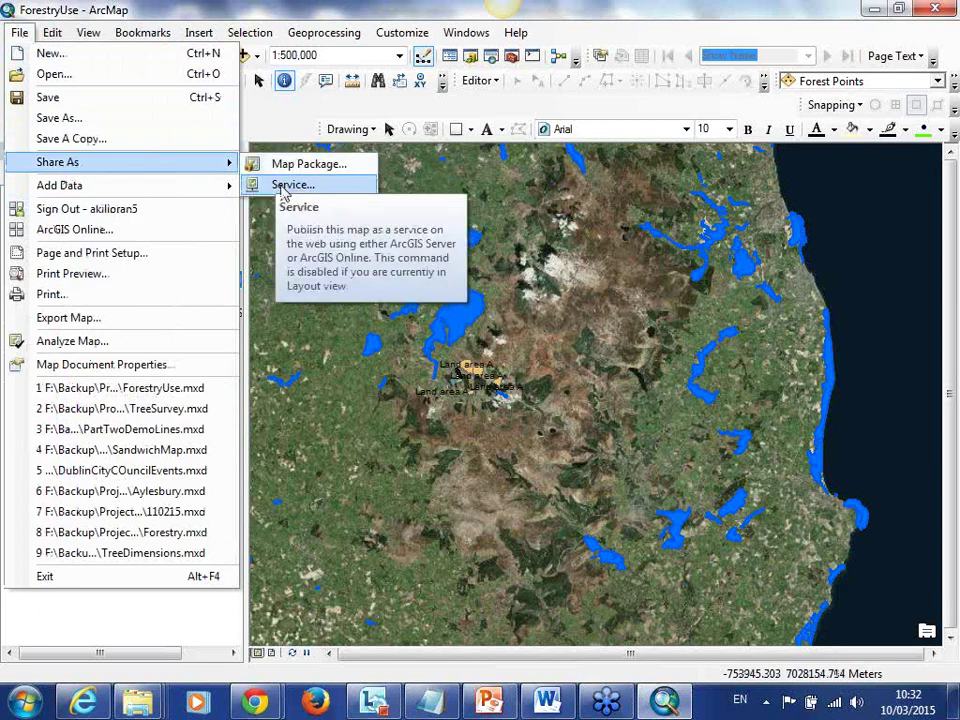
{"action": "left_click", "coordinate": [204, 95]}
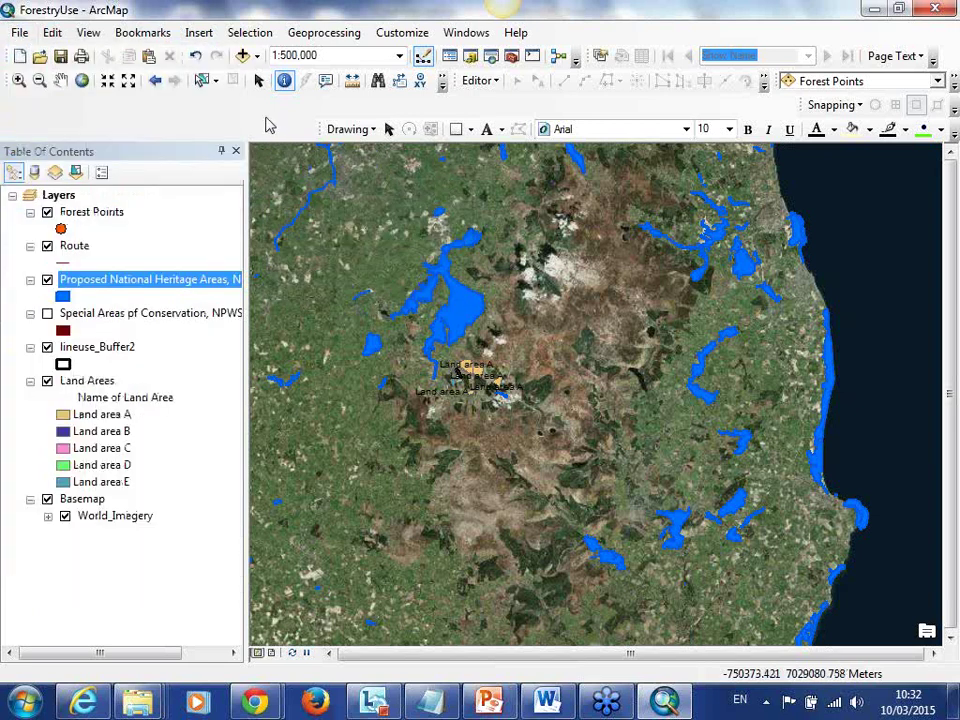
{"action": "right_click", "coordinate": [118, 290]}
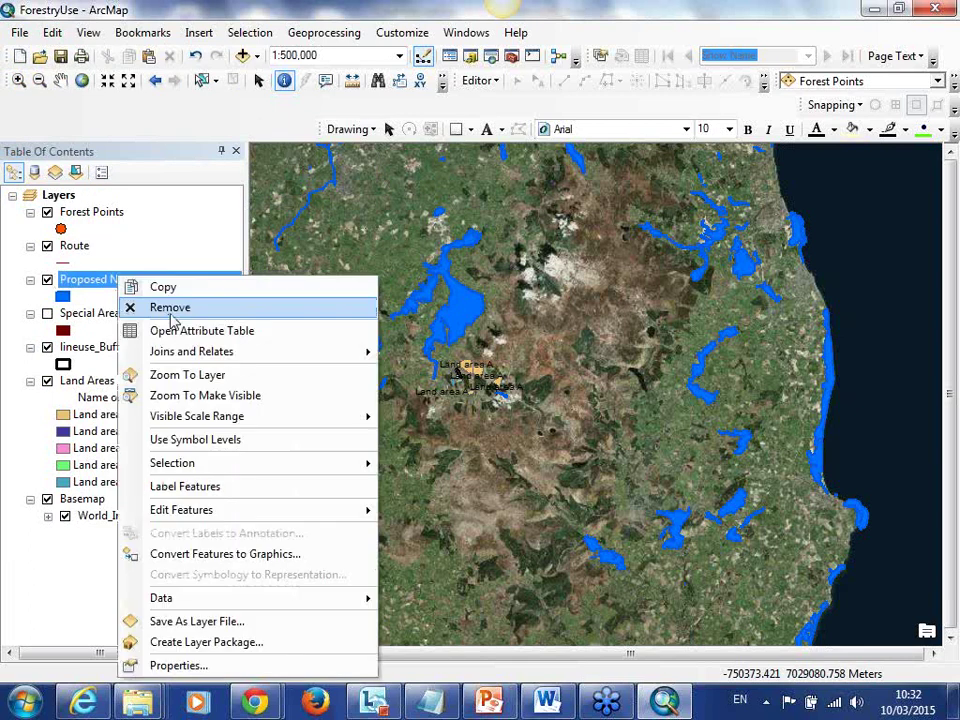
{"action": "left_click", "coordinate": [170, 307]}
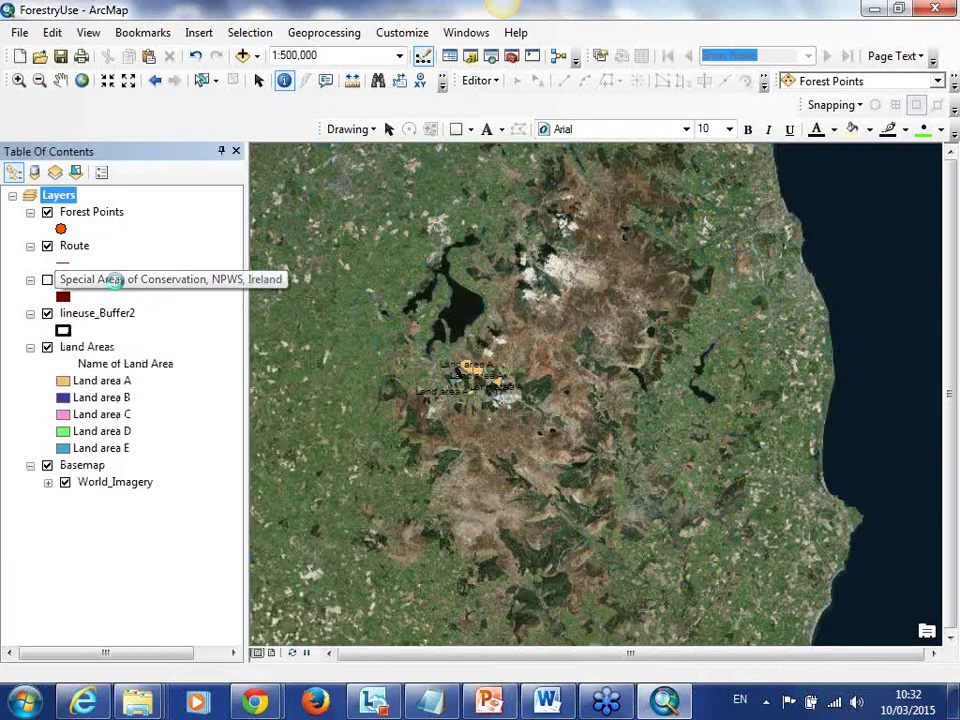
{"action": "right_click", "coordinate": [118, 279]}
{"action": "left_click", "coordinate": [160, 307]}
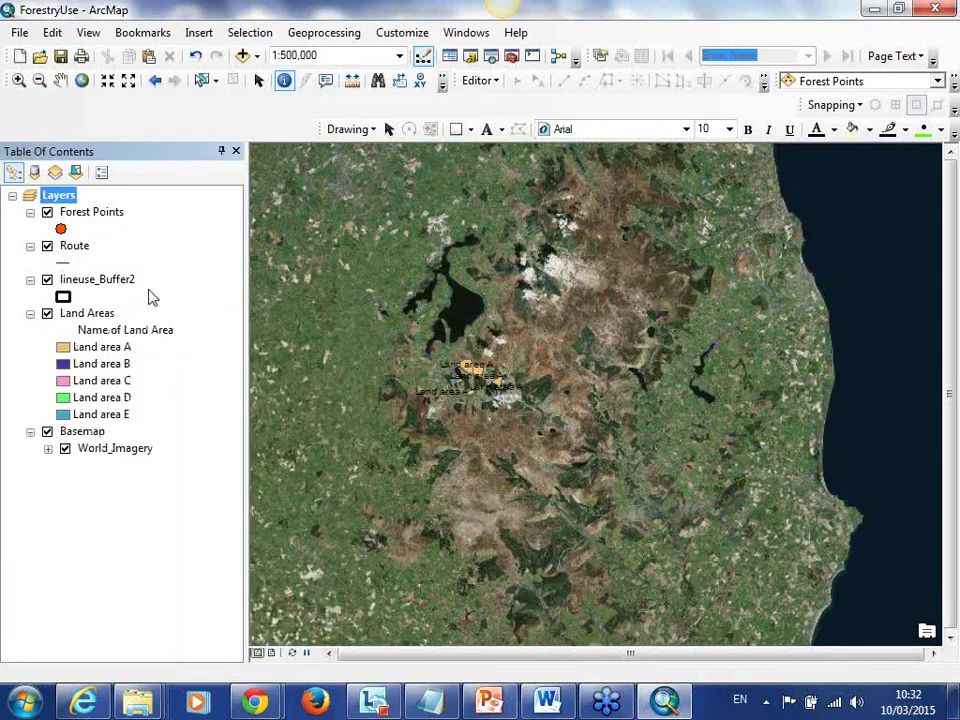
{"action": "right_click", "coordinate": [84, 431]}
{"action": "left_click", "coordinate": [145, 218]}
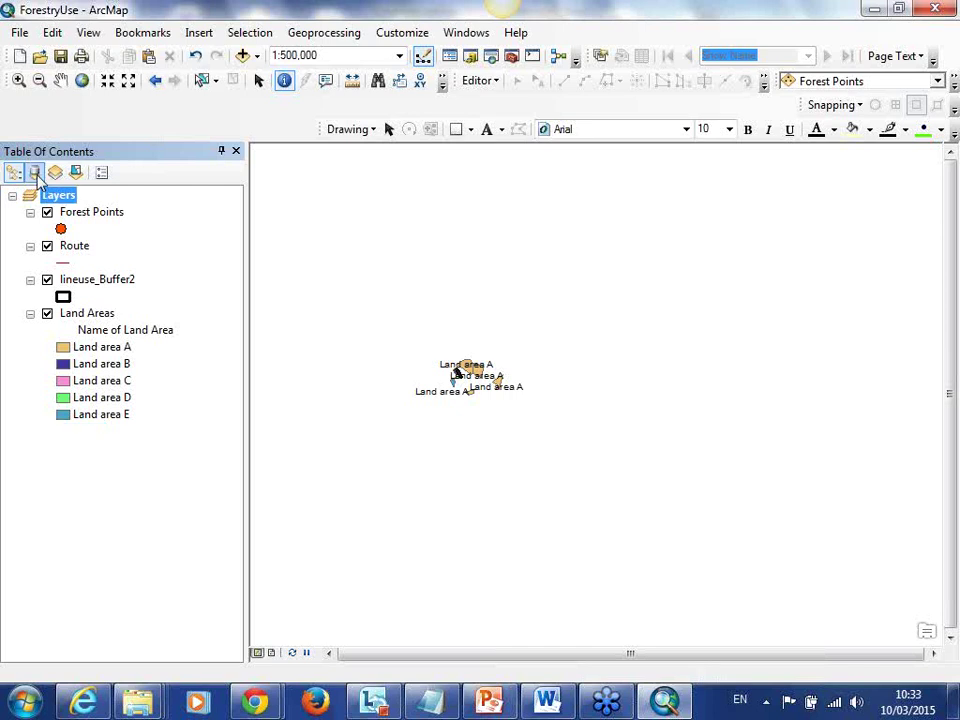
Toggle List By Source and back, then zoom in around the land area polygons
{"action": "left_click", "coordinate": [35, 172]}
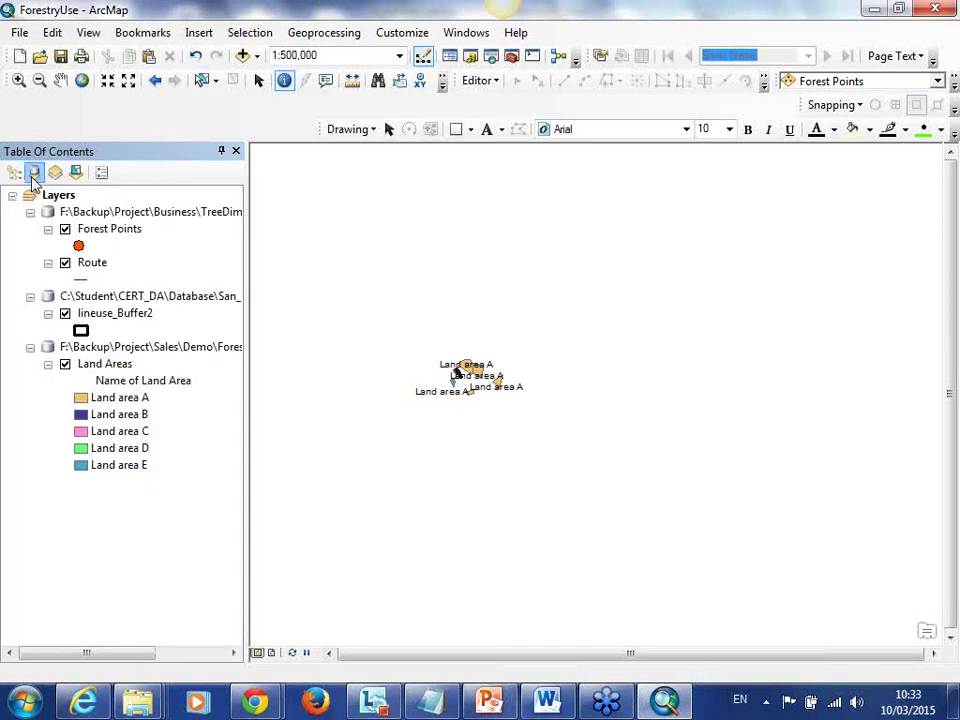
{"action": "left_click", "coordinate": [15, 172]}
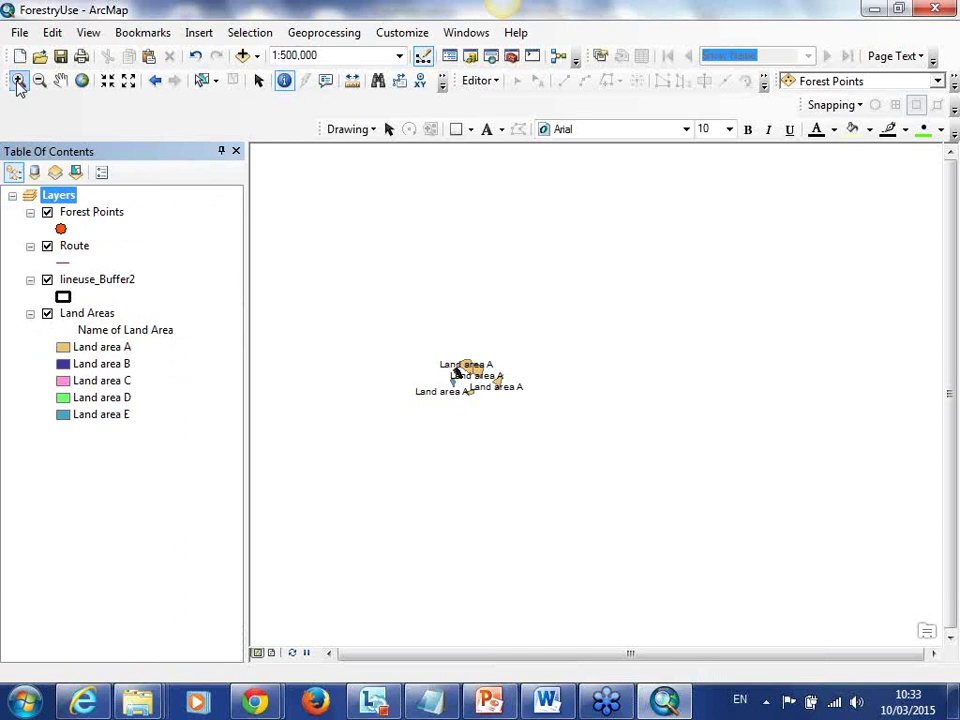
{"action": "left_click", "coordinate": [18, 82]}
{"action": "left_click_drag", "start_coordinate": [393, 329], "coordinate": [579, 444]}
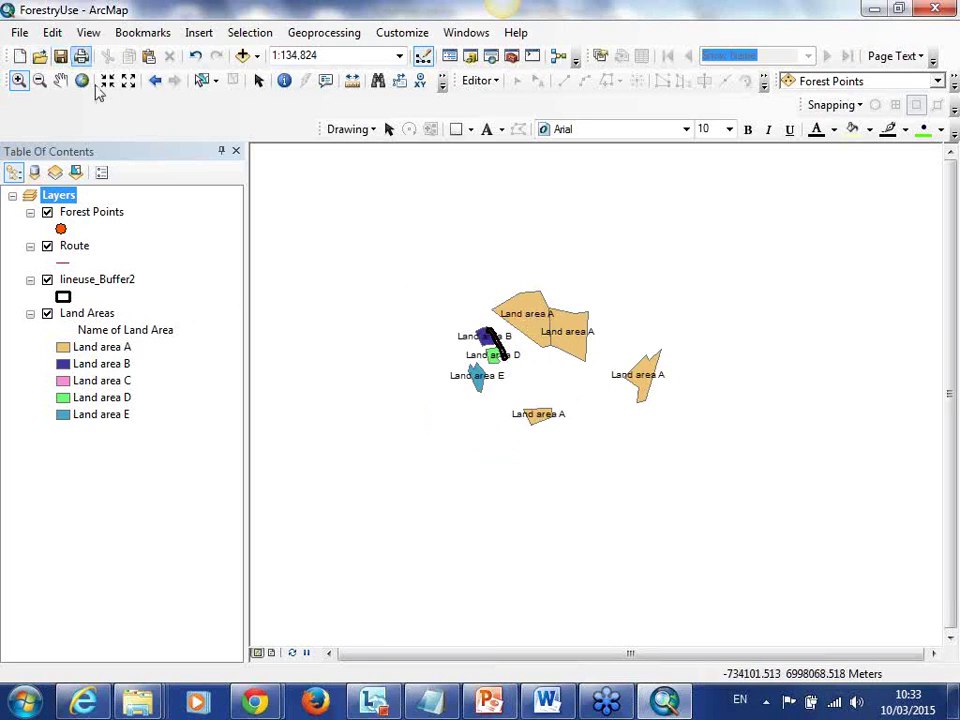
{"action": "left_click", "coordinate": [20, 34]}
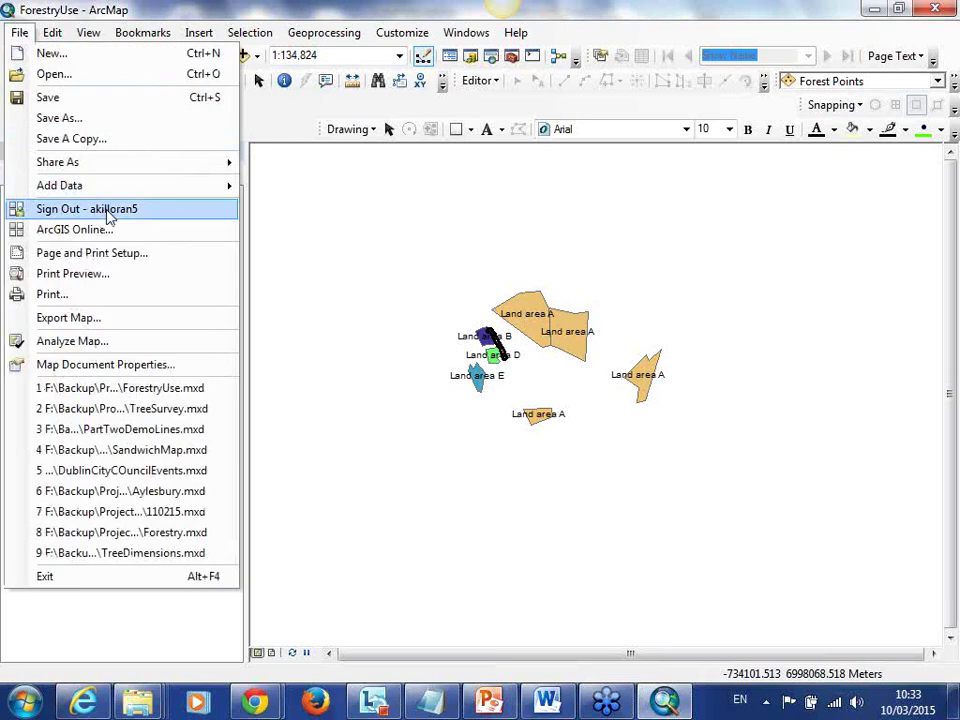
Publish a new hosted service named ForestryUse and enable its Feature Access capability
{"action": "mouse_move", "coordinate": [107, 161]}
{"action": "left_click", "coordinate": [292, 186]}
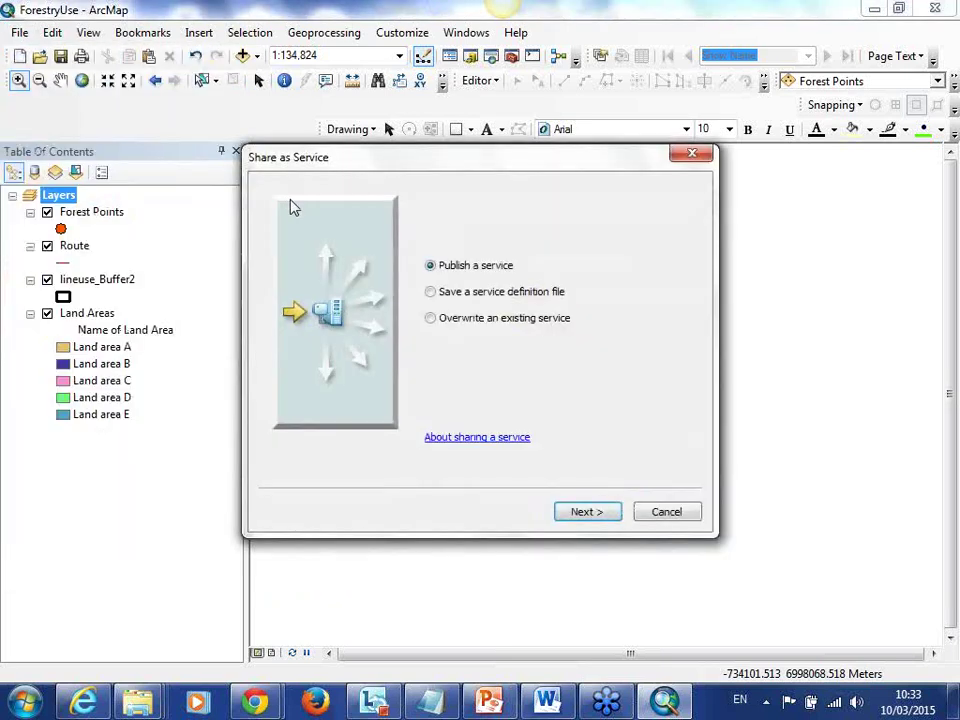
{"action": "left_click", "coordinate": [594, 511]}
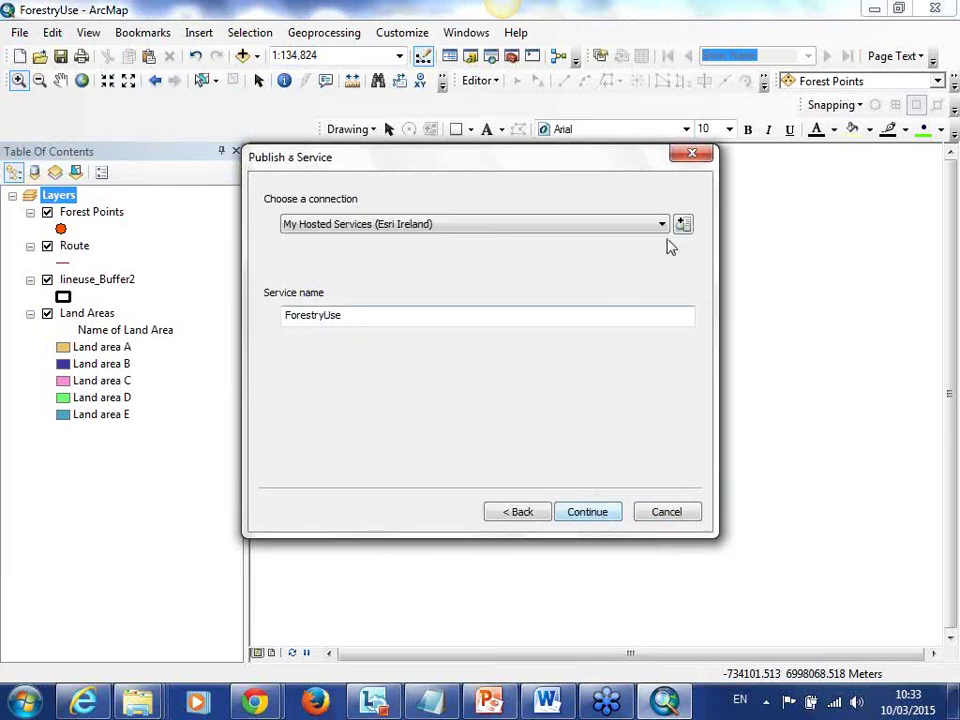
{"action": "left_click", "coordinate": [538, 513]}
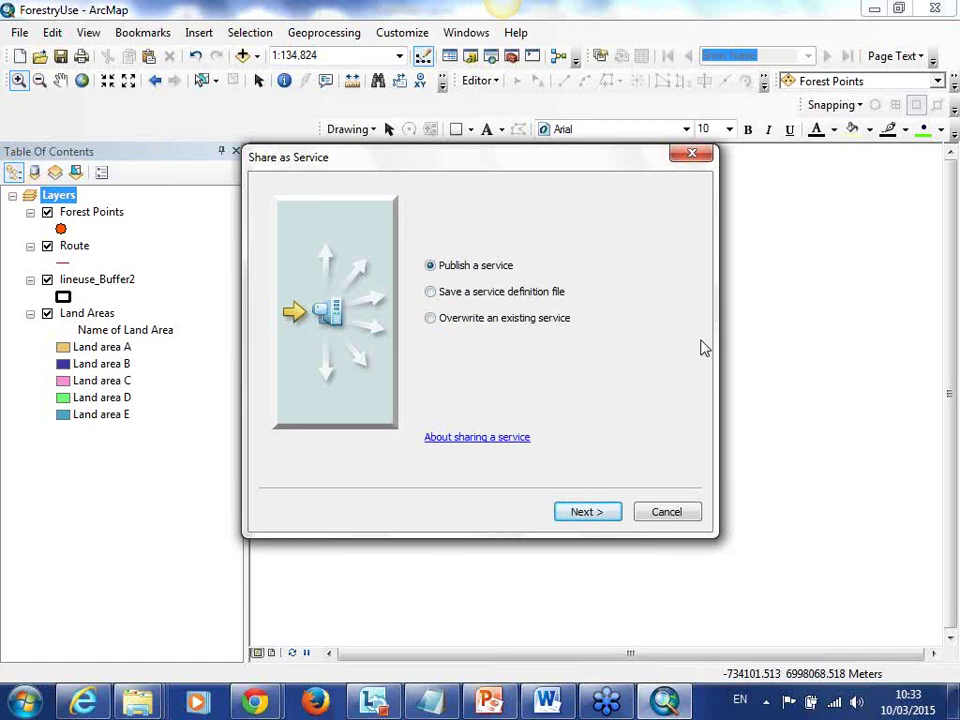
{"action": "left_click", "coordinate": [589, 515]}
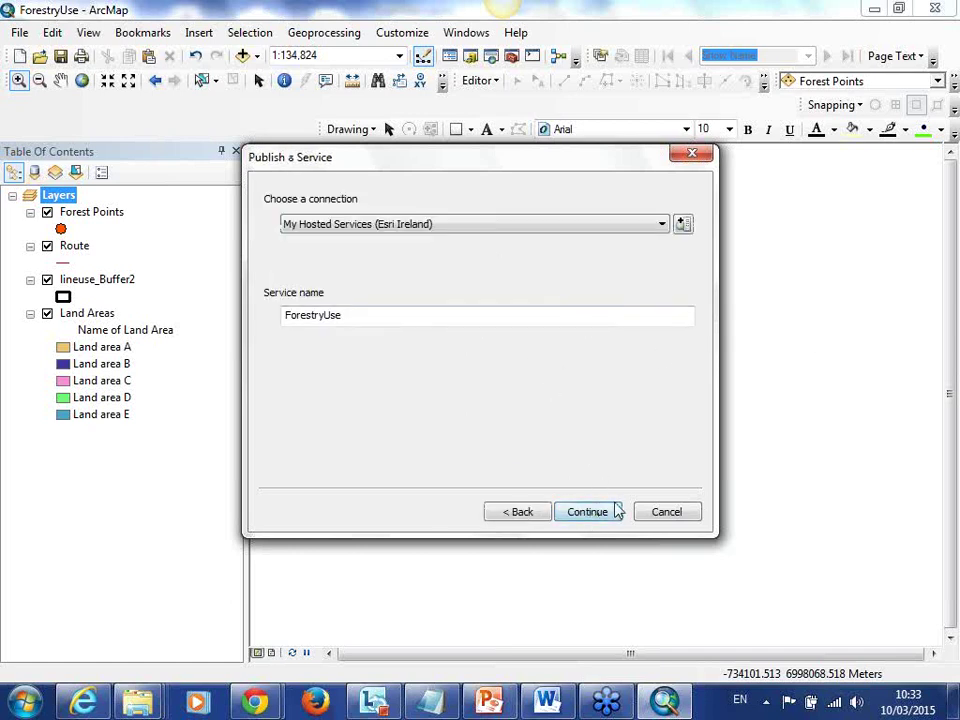
{"action": "left_click", "coordinate": [600, 510]}
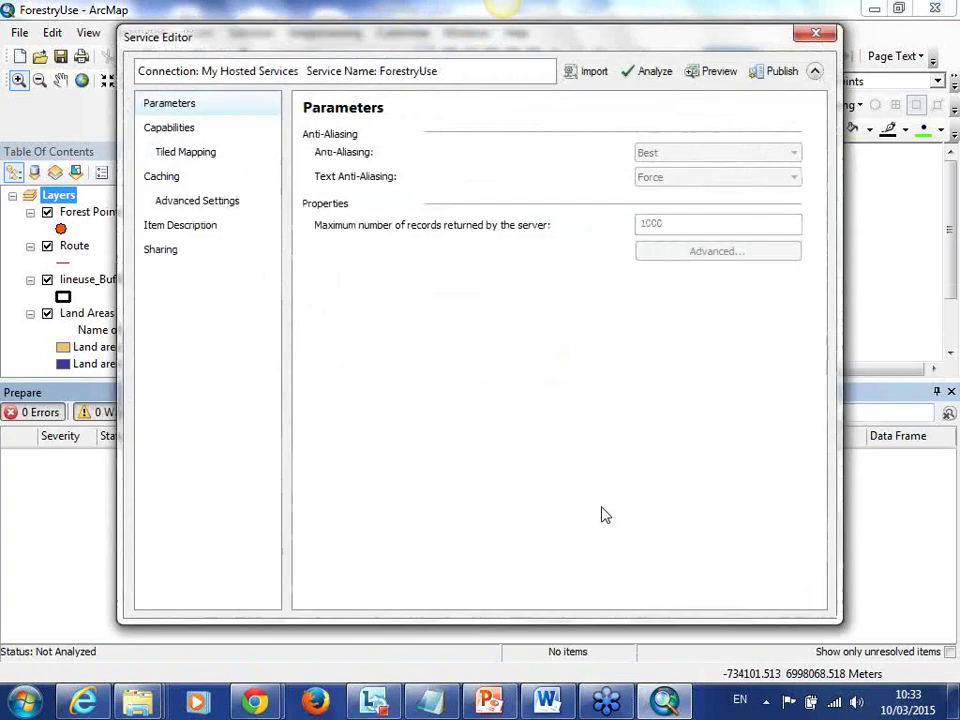
{"action": "left_click", "coordinate": [171, 127]}
{"action": "left_click", "coordinate": [323, 180]}
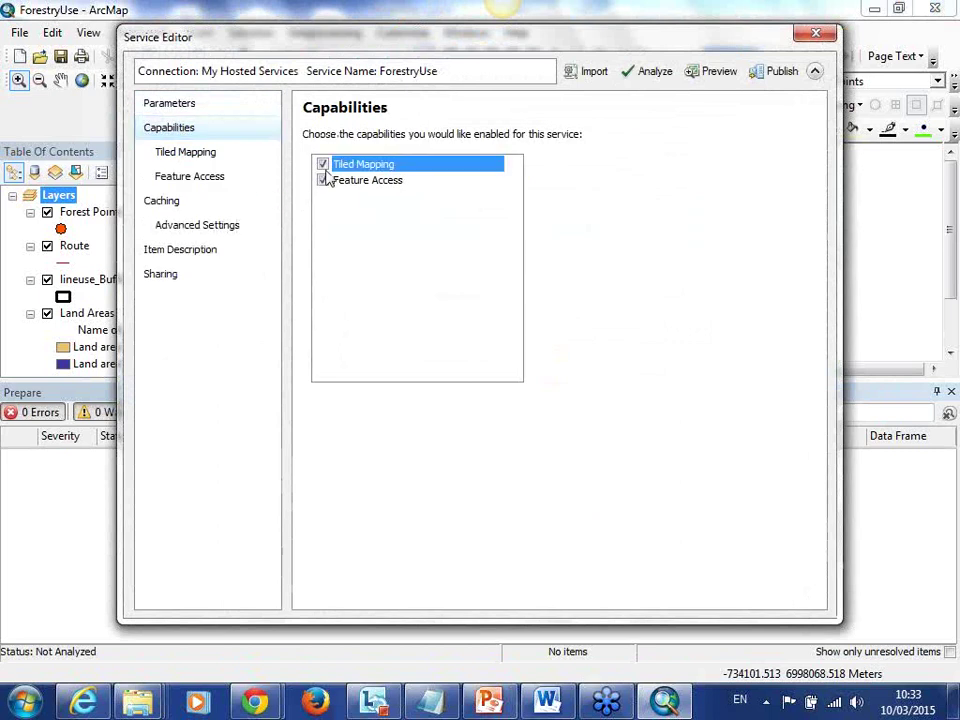
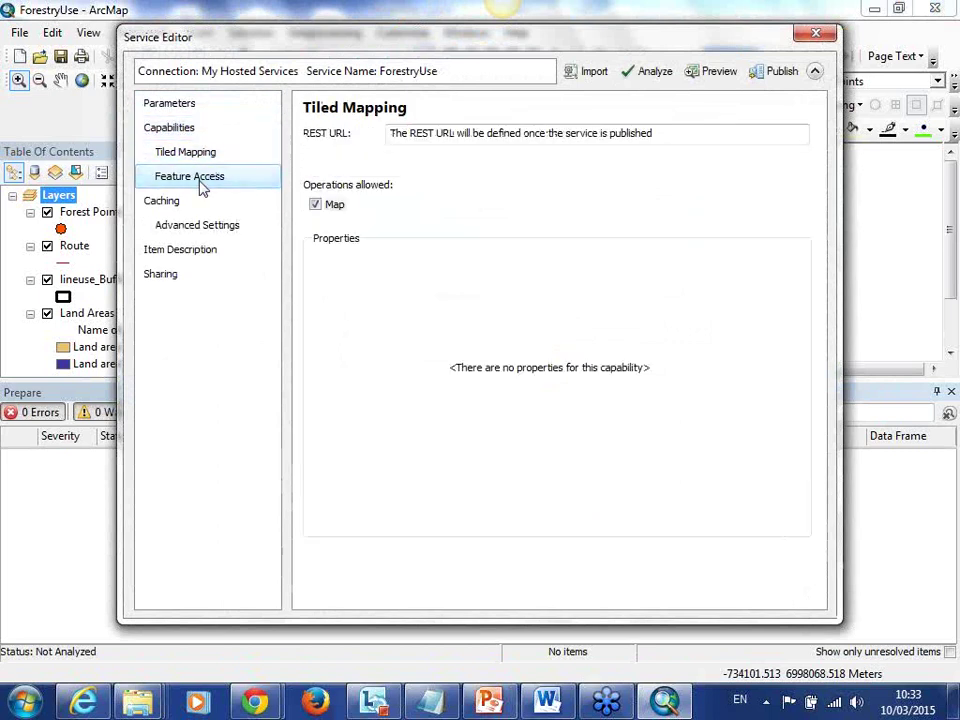
Turn off Tiled Mapping for the ForestryUse service and review its item description
{"action": "left_click", "coordinate": [177, 131]}
{"action": "left_click", "coordinate": [323, 165]}
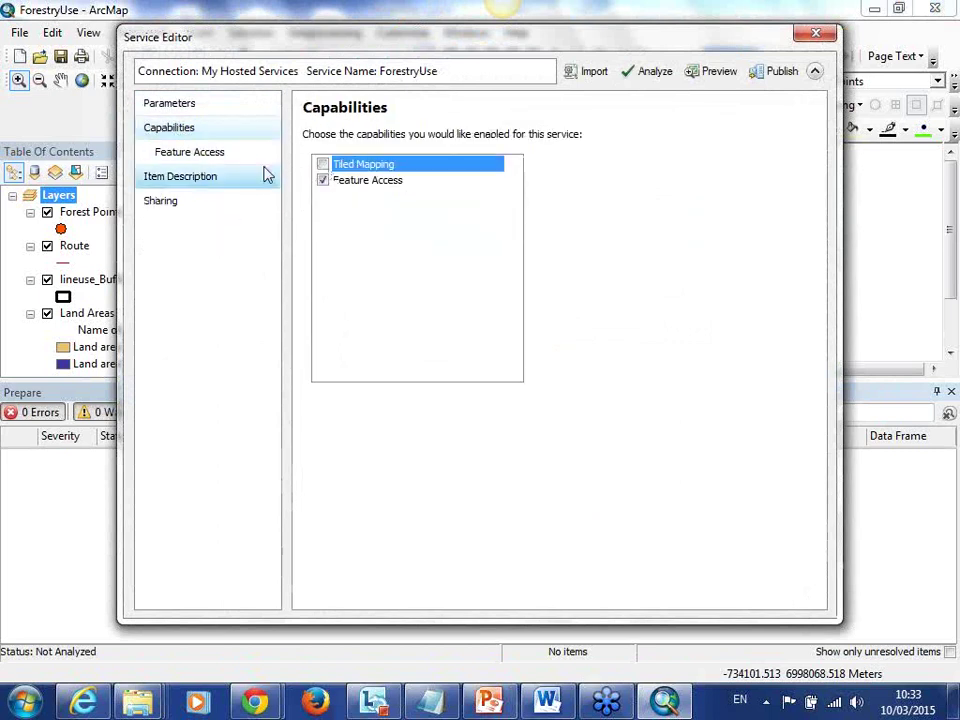
{"action": "left_click", "coordinate": [208, 177]}
{"action": "left_click", "coordinate": [375, 306]}
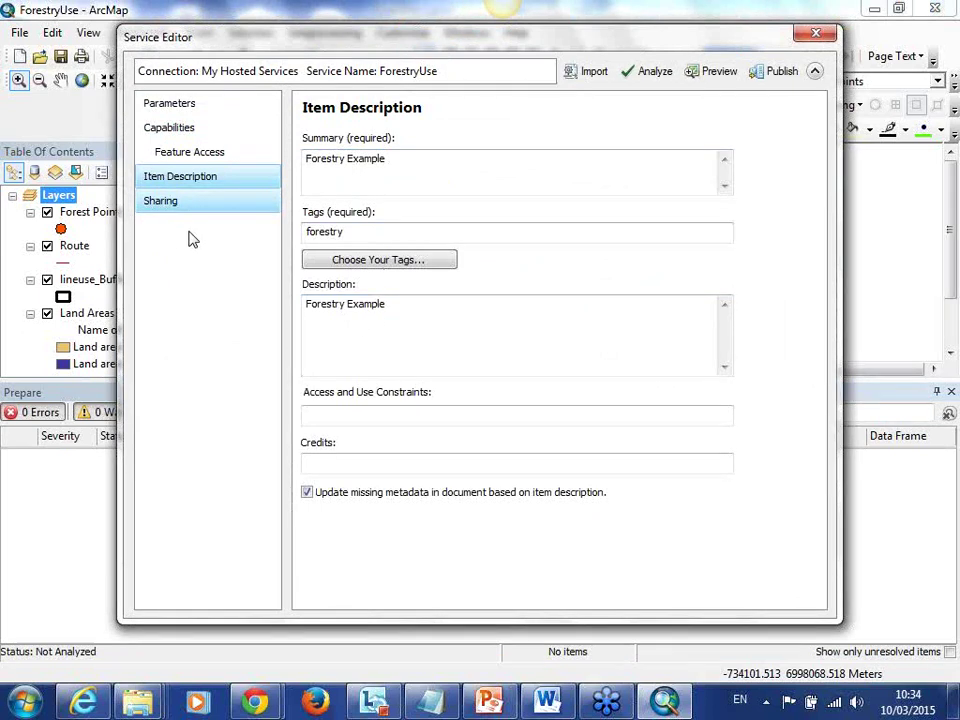
Share the ForestryUse service with the Esri Ireland organization and Everyone (public)
{"action": "left_click", "coordinate": [160, 199]}
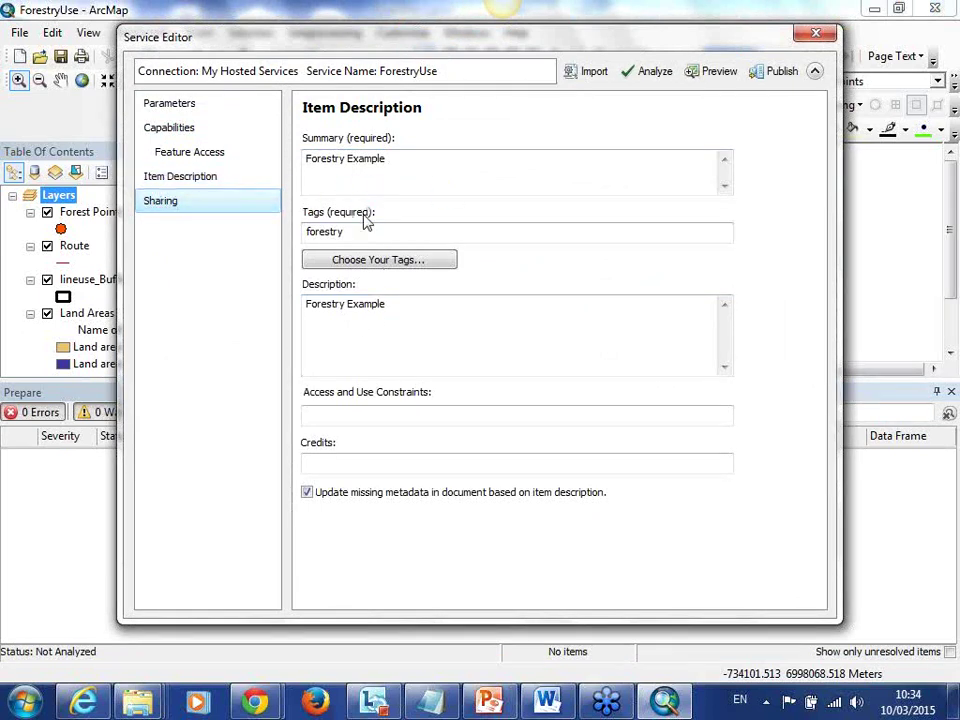
{"action": "left_click", "coordinate": [317, 177]}
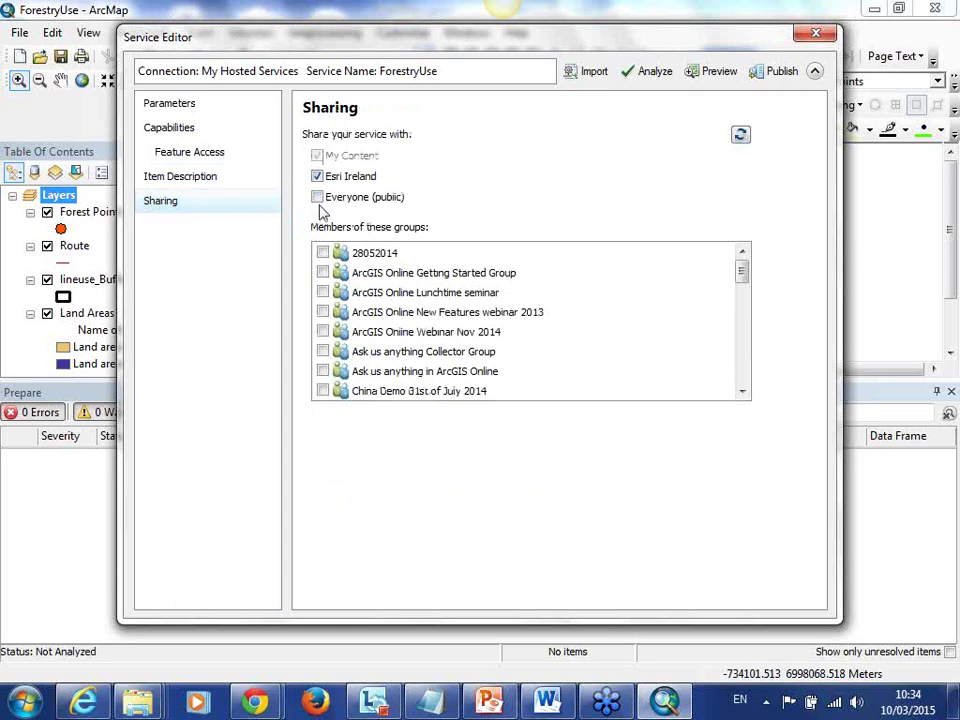
{"action": "left_click", "coordinate": [317, 197]}
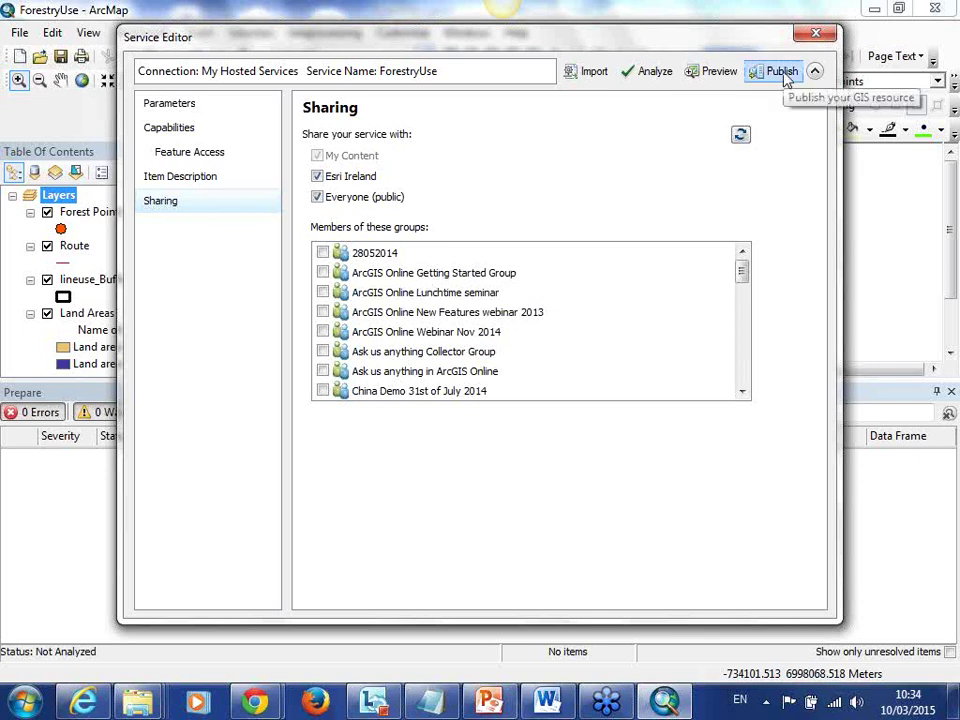
{"action": "left_click", "coordinate": [257, 704]}
Go from the Forestry Example Map tab to the Esri Ireland My Organization page
{"action": "left_click", "coordinate": [208, 615]}
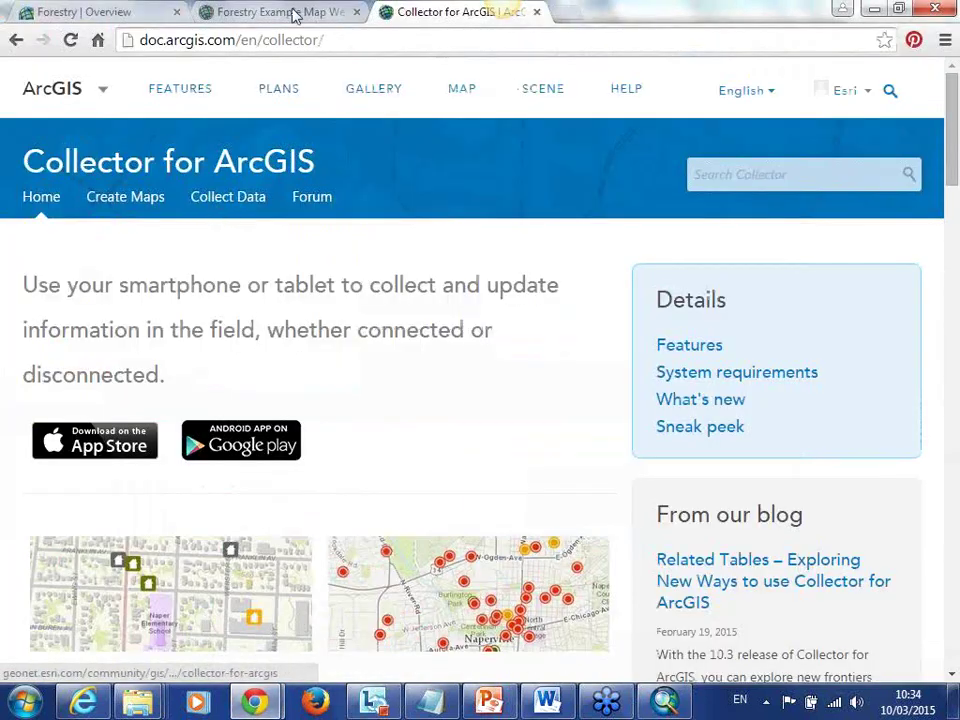
{"action": "left_click", "coordinate": [291, 13]}
{"action": "left_click", "coordinate": [30, 74]}
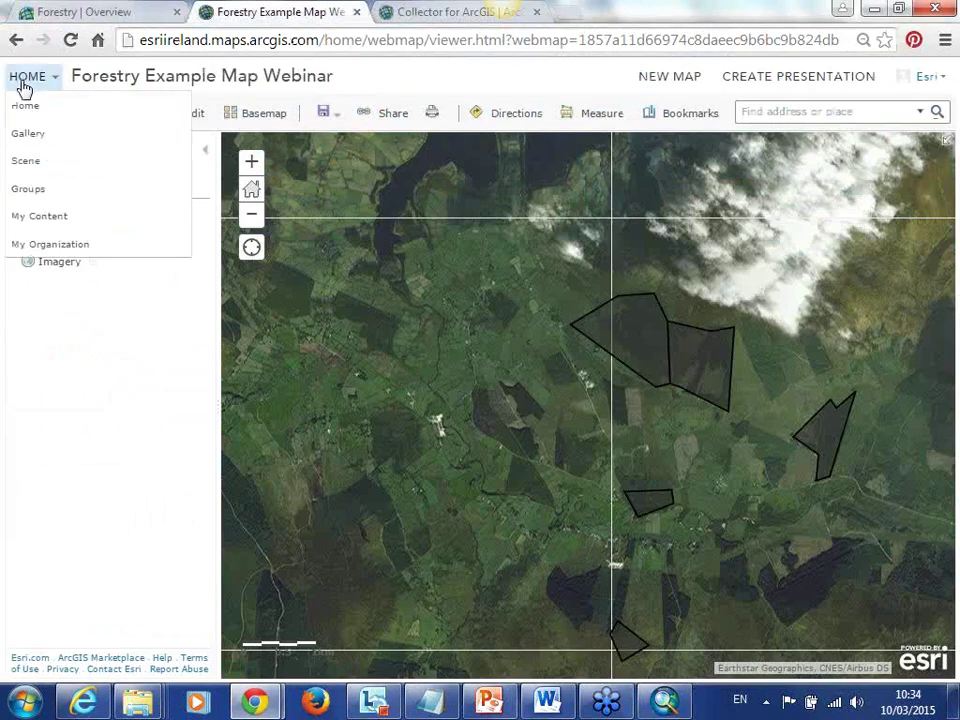
{"action": "left_click", "coordinate": [44, 246]}
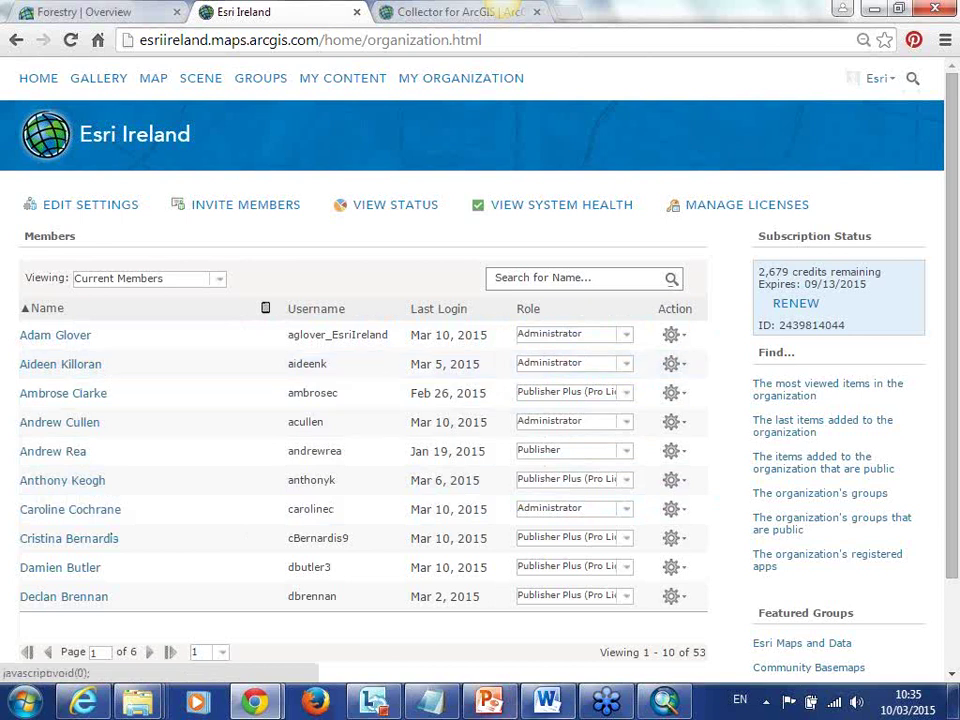
Close the ForestryUse Service Editor without saving a draft and return to the browser
{"action": "left_click", "coordinate": [668, 702]}
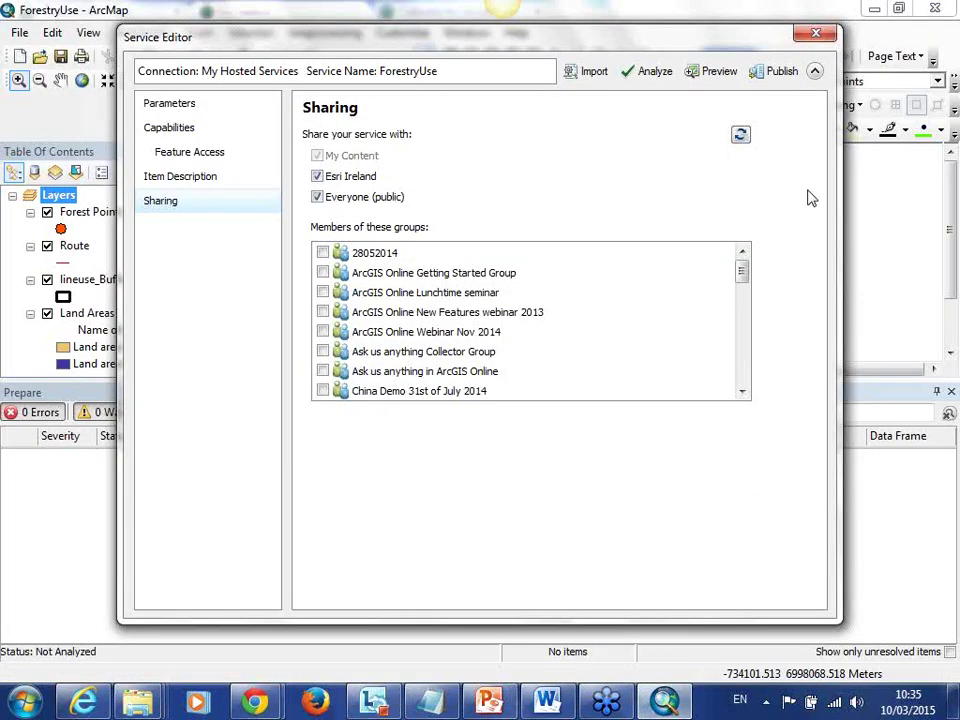
{"action": "left_click", "coordinate": [815, 34]}
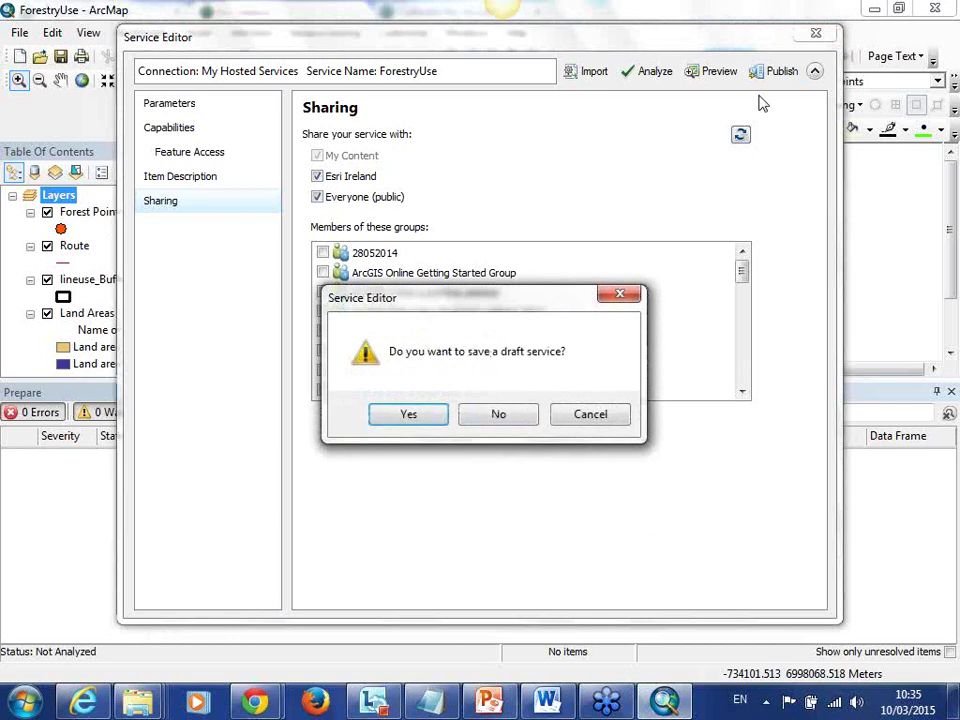
{"action": "left_click", "coordinate": [514, 423]}
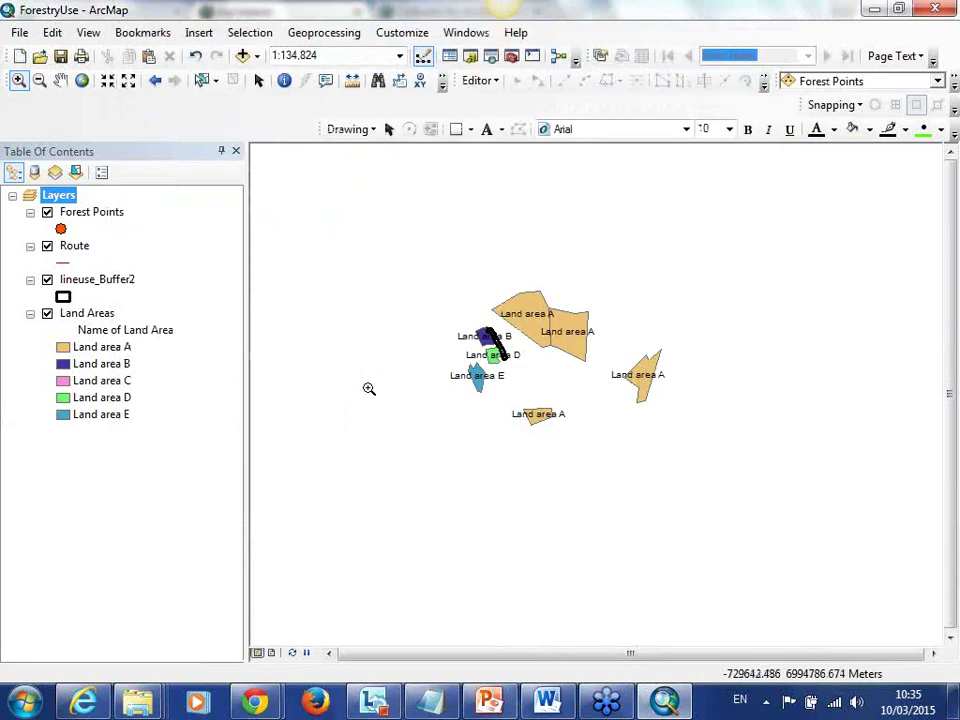
{"action": "mouse_move", "coordinate": [255, 700]}
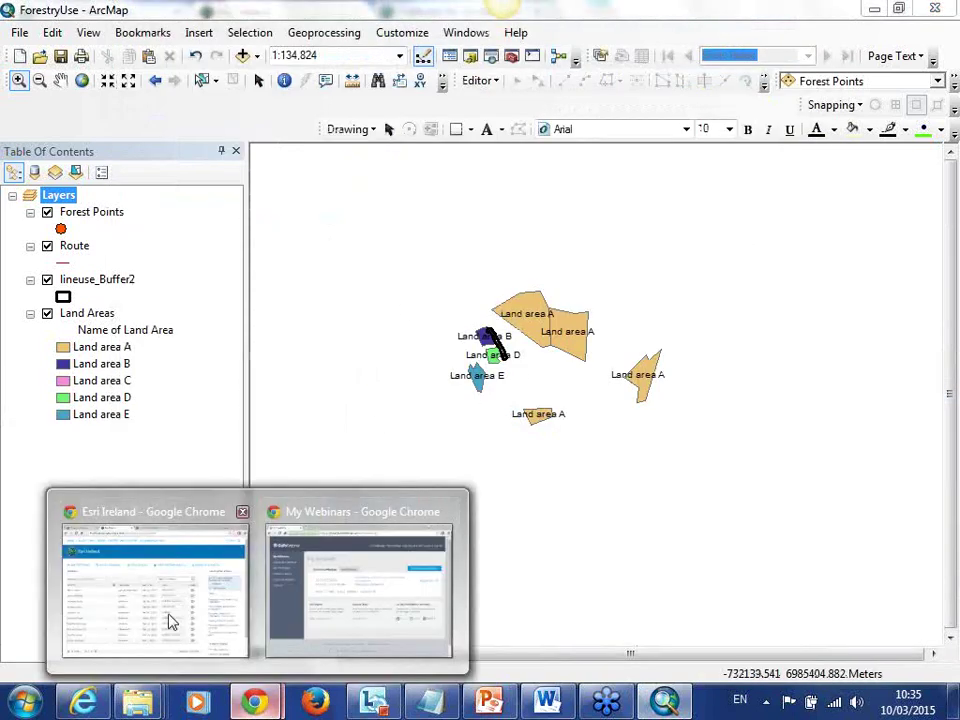
{"action": "left_click", "coordinate": [169, 621]}
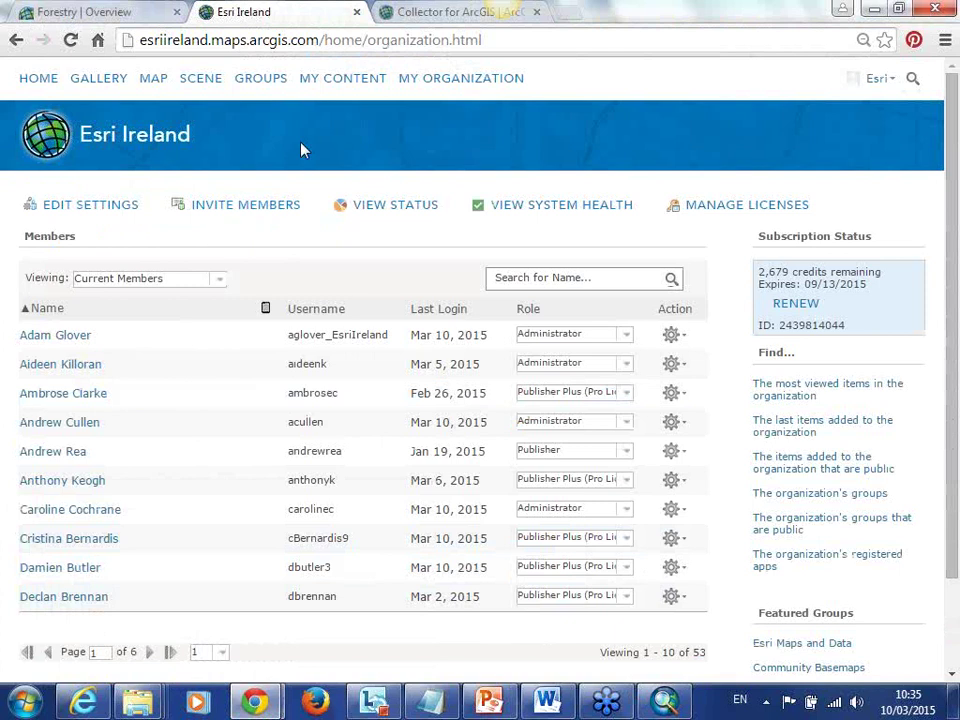
Open the ForestryExample feature layer item from the ForestryDemo folder in My Content
{"action": "left_click", "coordinate": [342, 80]}
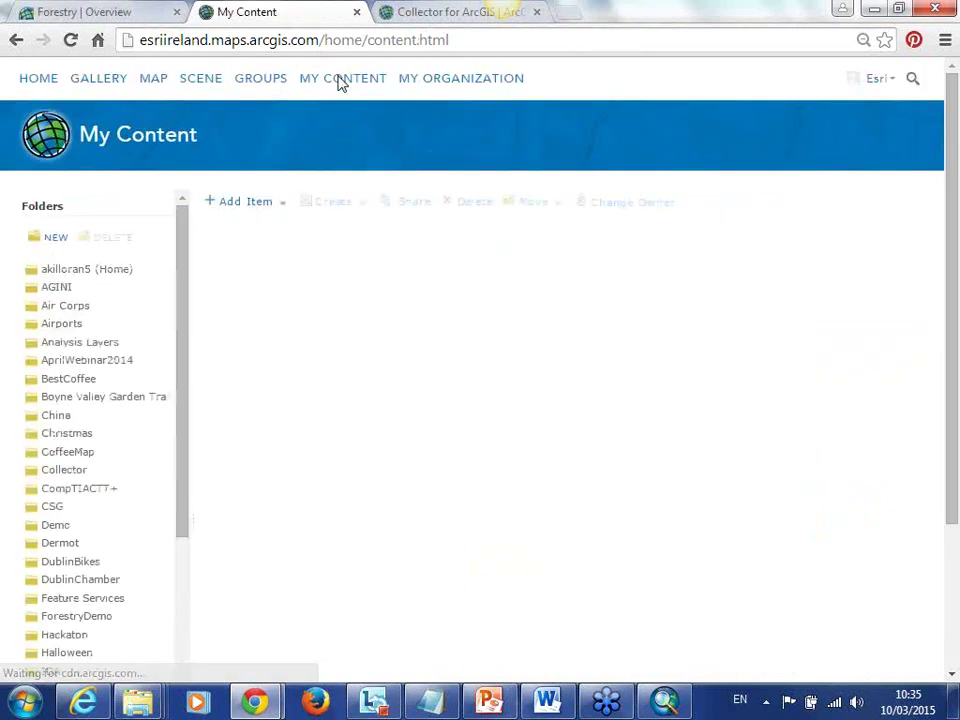
{"action": "left_click", "coordinate": [66, 616]}
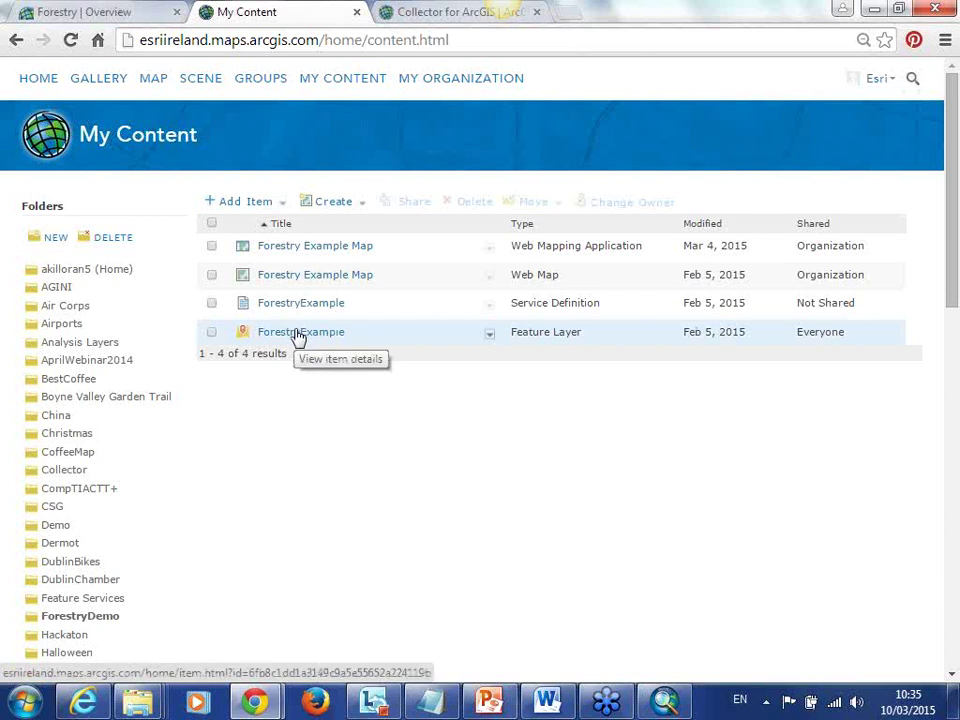
{"action": "left_click", "coordinate": [298, 334]}
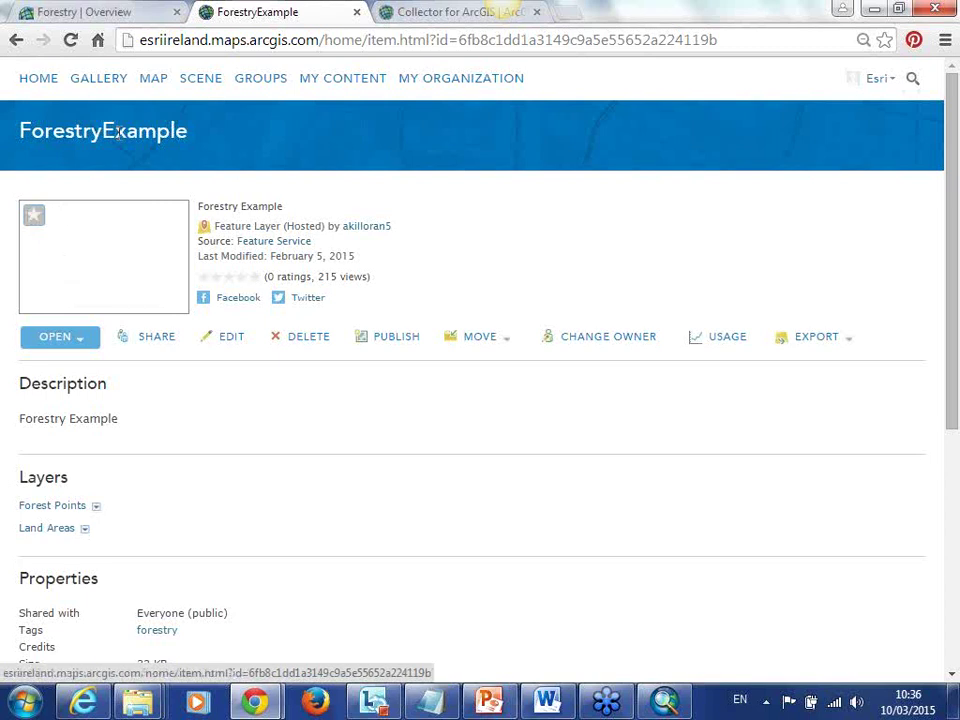
Re-enable editing (add, update and delete) on the ForestryExample layer and save the properties
{"action": "left_click", "coordinate": [228, 345]}
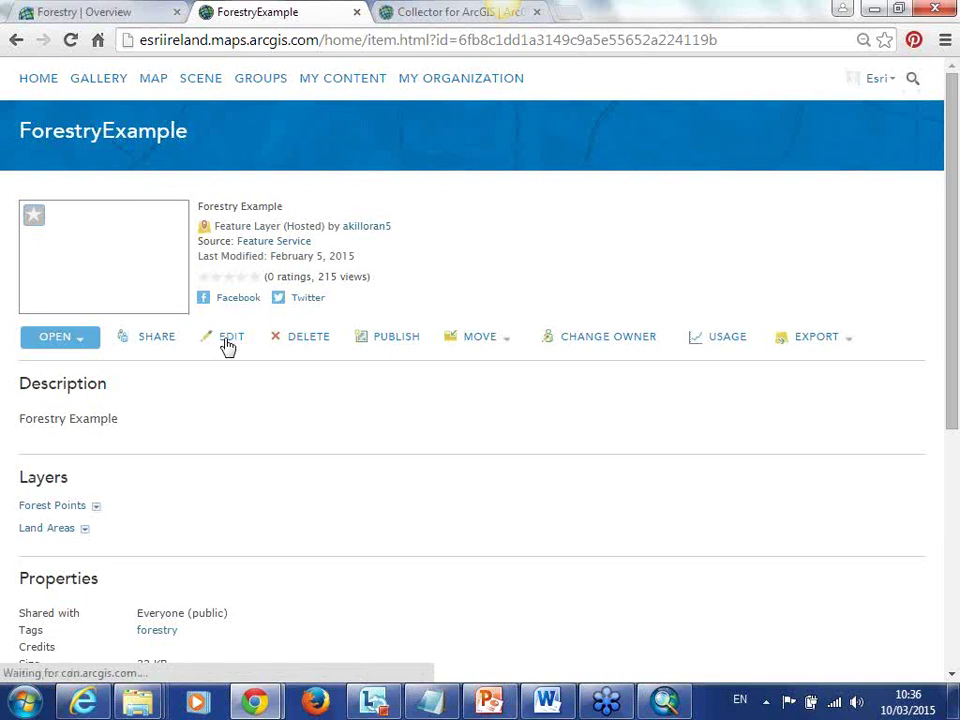
{"action": "scroll", "coordinate": [314, 450], "scroll_direction": "down", "scroll_amount": 3}
{"action": "scroll", "coordinate": [314, 446], "scroll_direction": "down", "scroll_amount": 5}
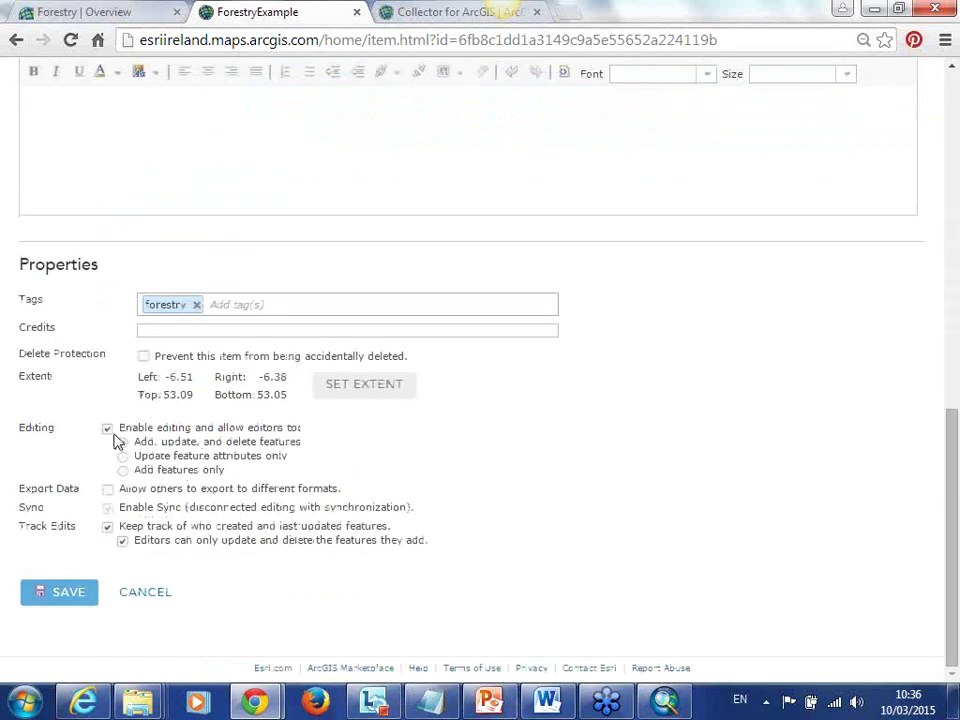
{"action": "left_click", "coordinate": [108, 431]}
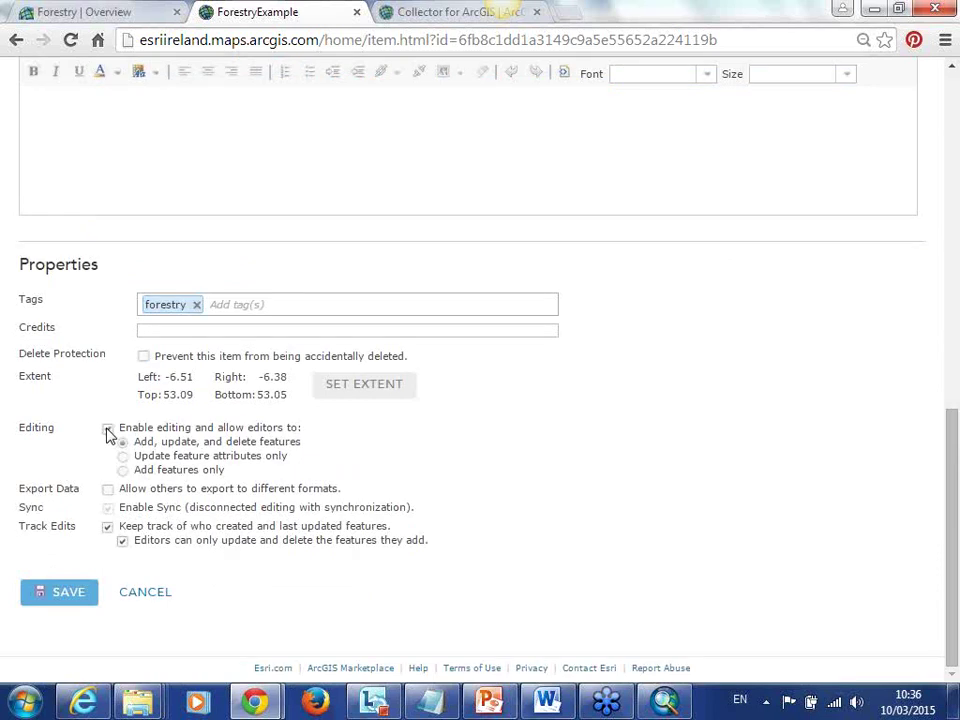
{"action": "left_click", "coordinate": [108, 431]}
{"action": "left_click", "coordinate": [60, 589]}
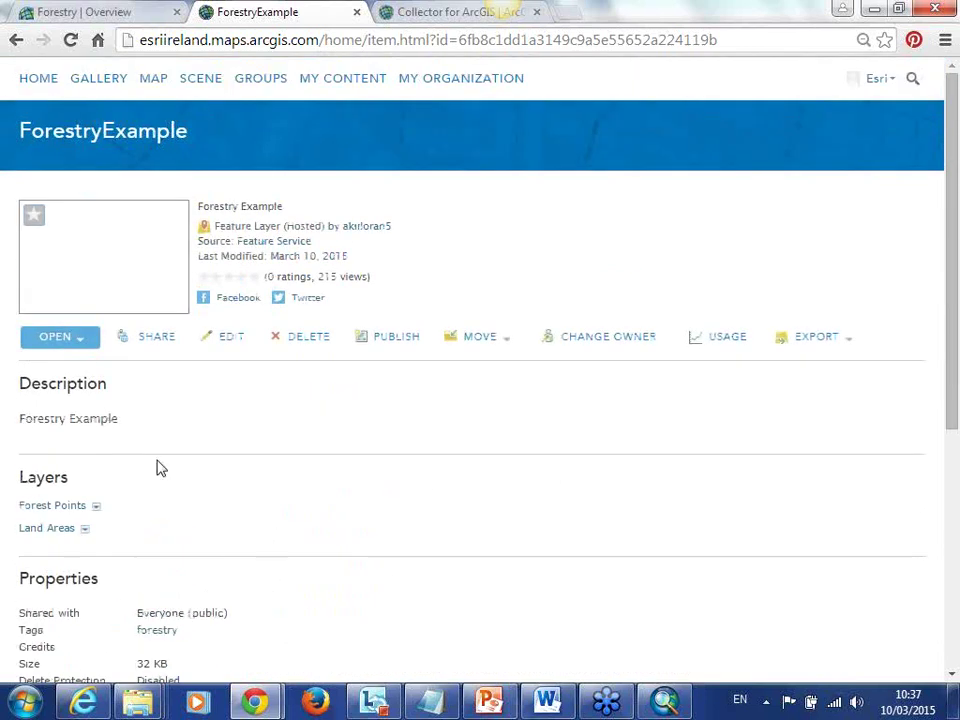
Add the ForestryExample layer to a new map and title it Forestry Webinar Tuesday
{"action": "left_click", "coordinate": [80, 345]}
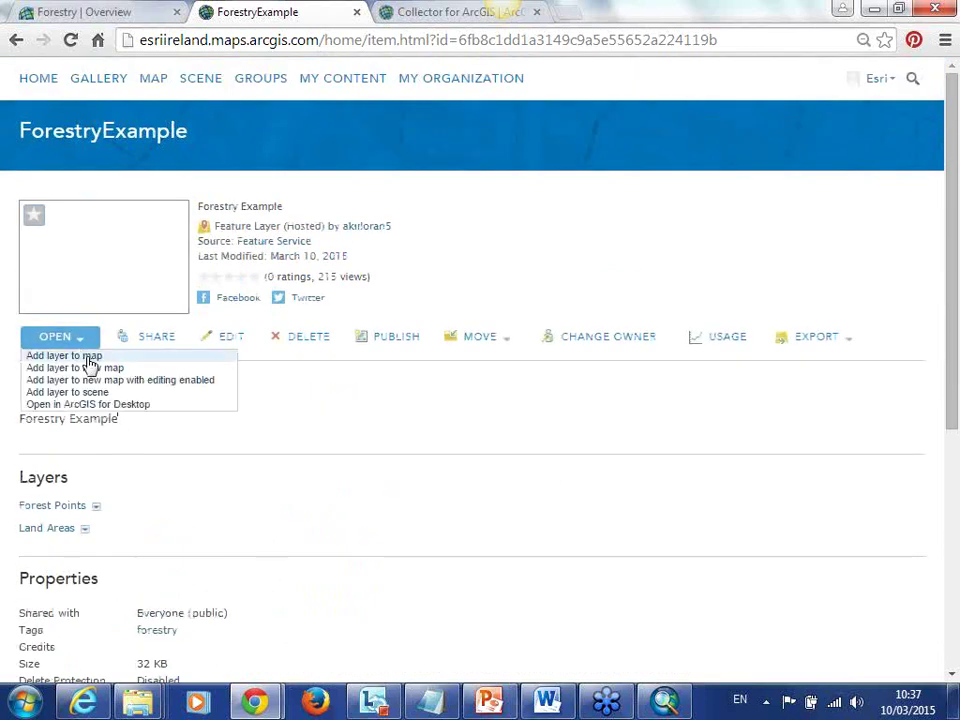
{"action": "left_click", "coordinate": [89, 369]}
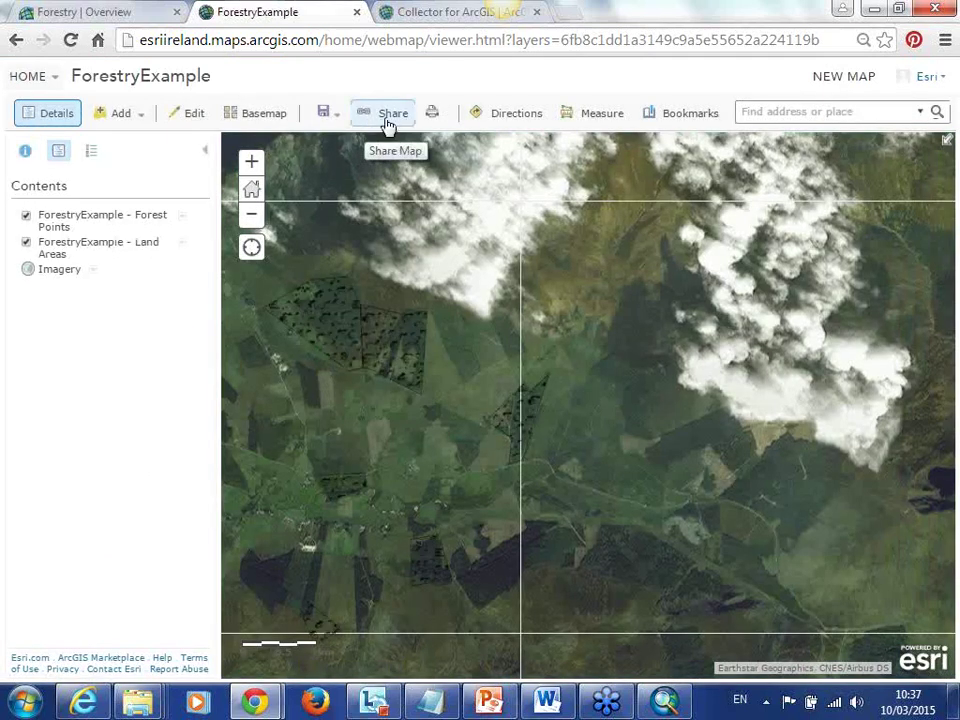
{"action": "left_click", "coordinate": [322, 116]}
{"action": "left_click", "coordinate": [334, 168]}
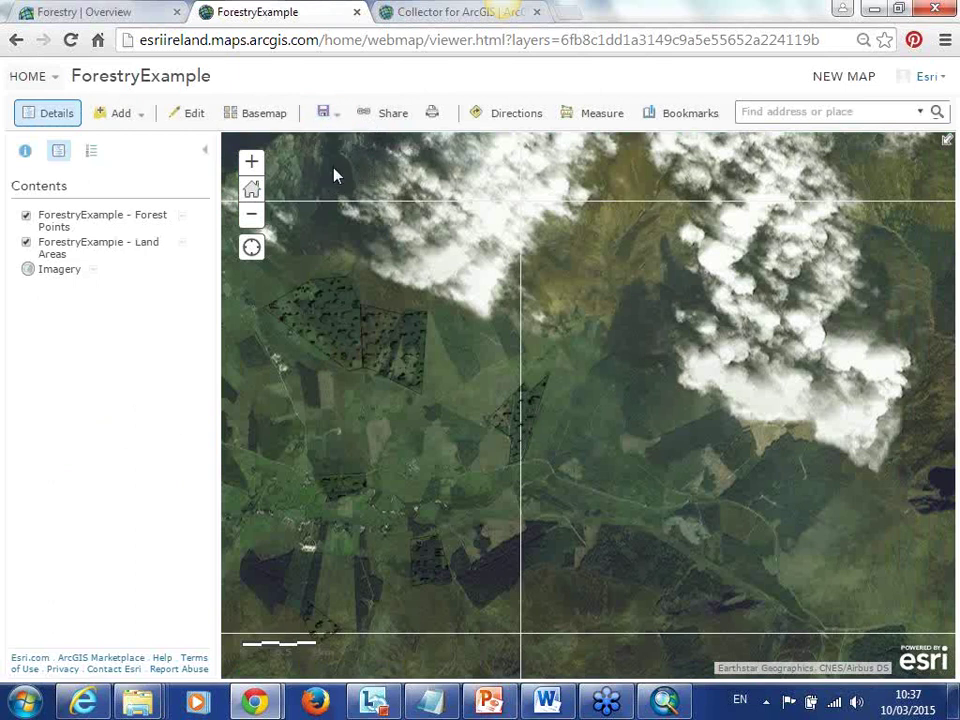
{"action": "left_click", "coordinate": [447, 335]}
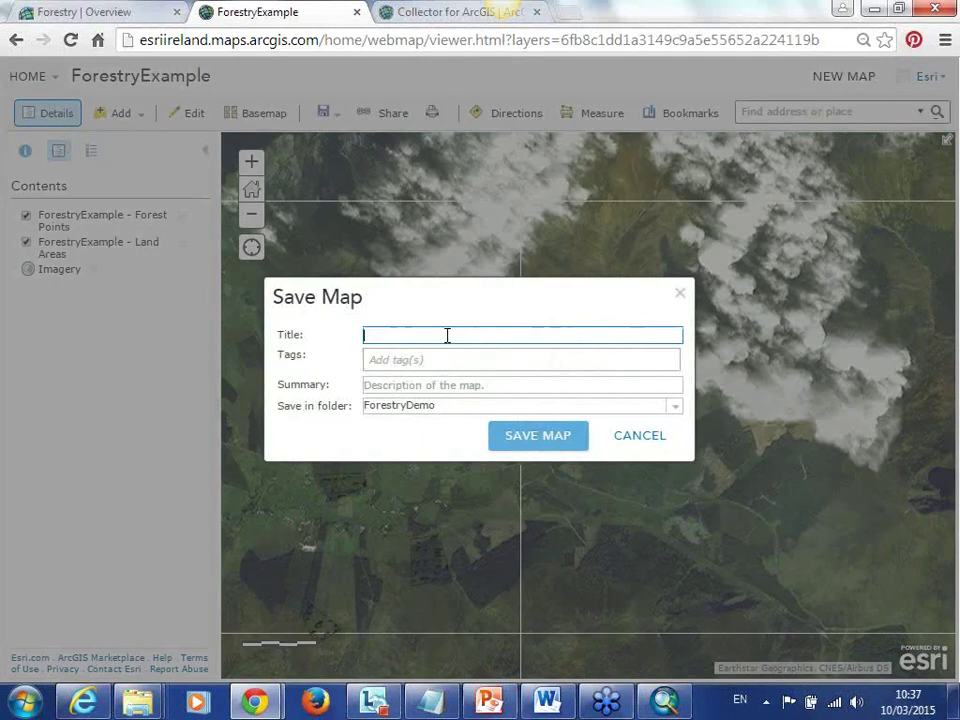
{"action": "type", "text": "Forestry Webinar Tuesday"}
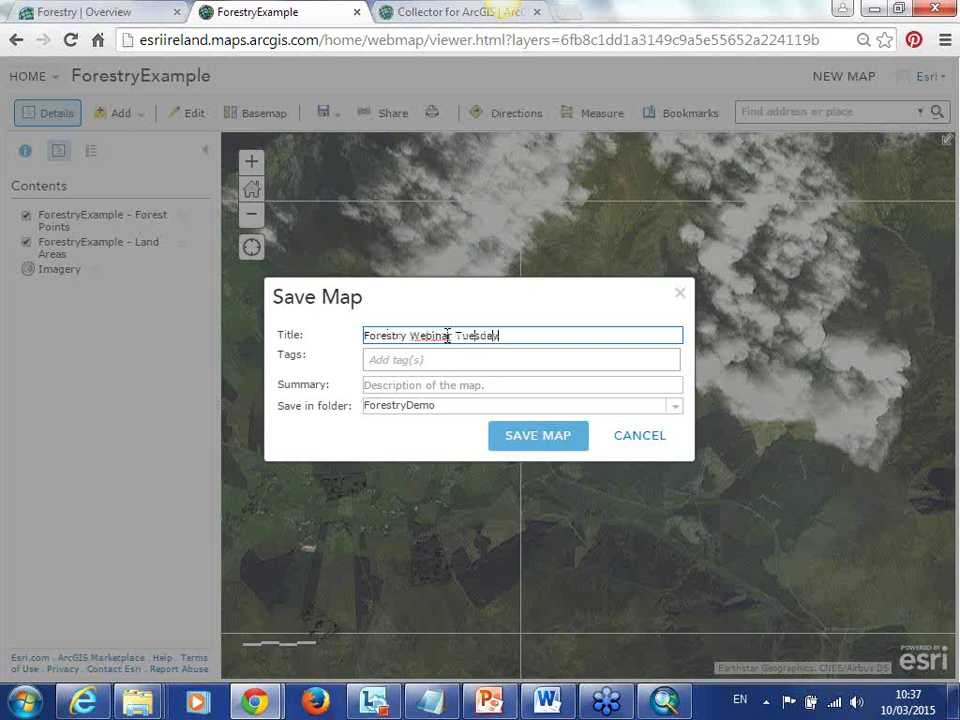
Tag the map 'webinar', paste the title as its summary, and save it
{"action": "left_click", "coordinate": [440, 360]}
{"action": "type", "text": "webina"}
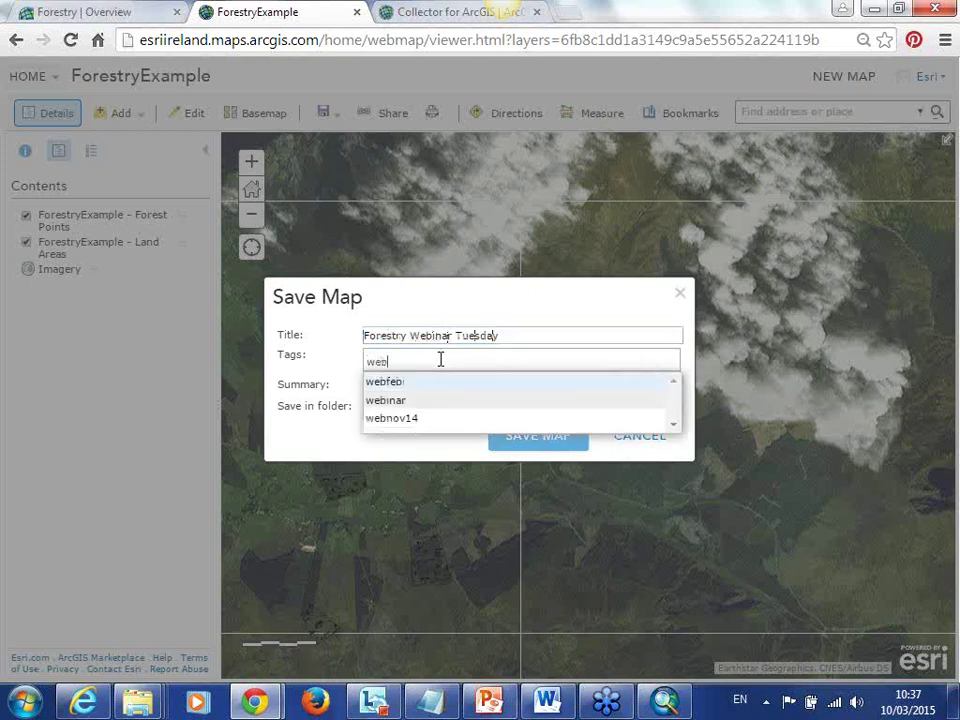
{"action": "left_click", "coordinate": [503, 334]}
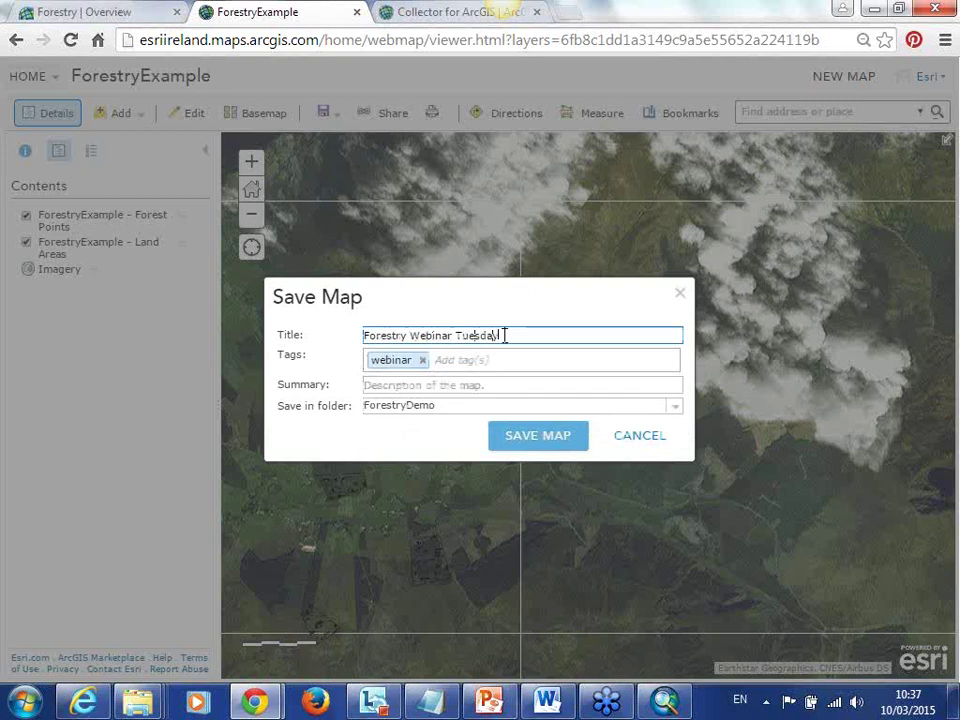
{"action": "left_click_drag", "start_coordinate": [503, 334], "coordinate": [349, 338]}
{"action": "key", "text": "ctrl+c"}
{"action": "left_click", "coordinate": [399, 385]}
{"action": "key", "text": "ctrl+v"}
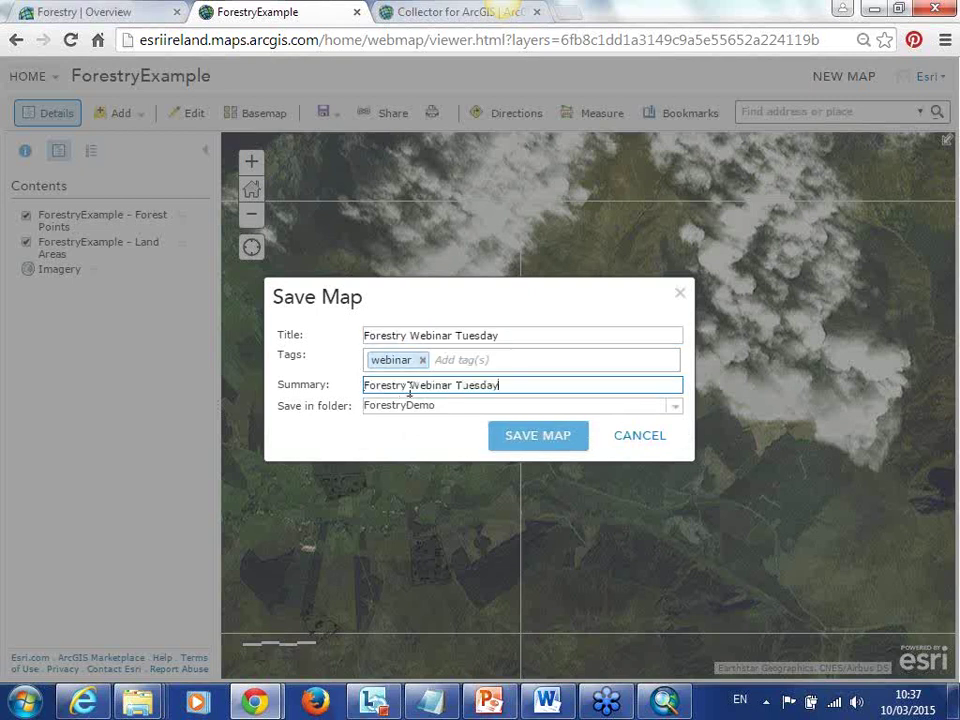
{"action": "left_click", "coordinate": [521, 440]}
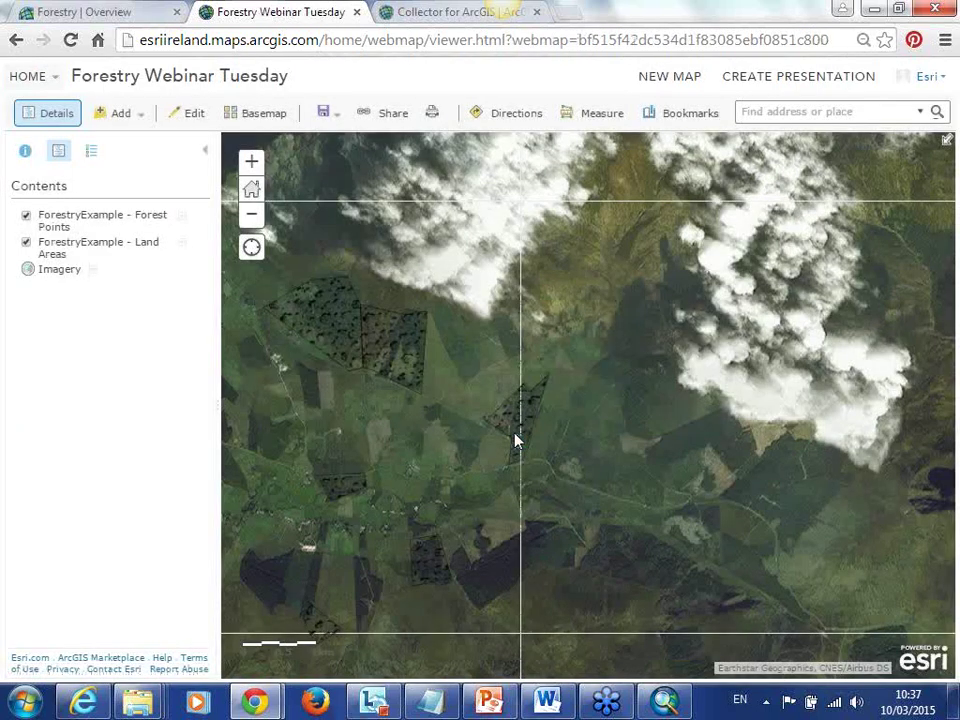
Share the Forestry Webinar Tuesday map with Esri Ireland, then recheck the sharing settings
{"action": "left_click", "coordinate": [390, 116]}
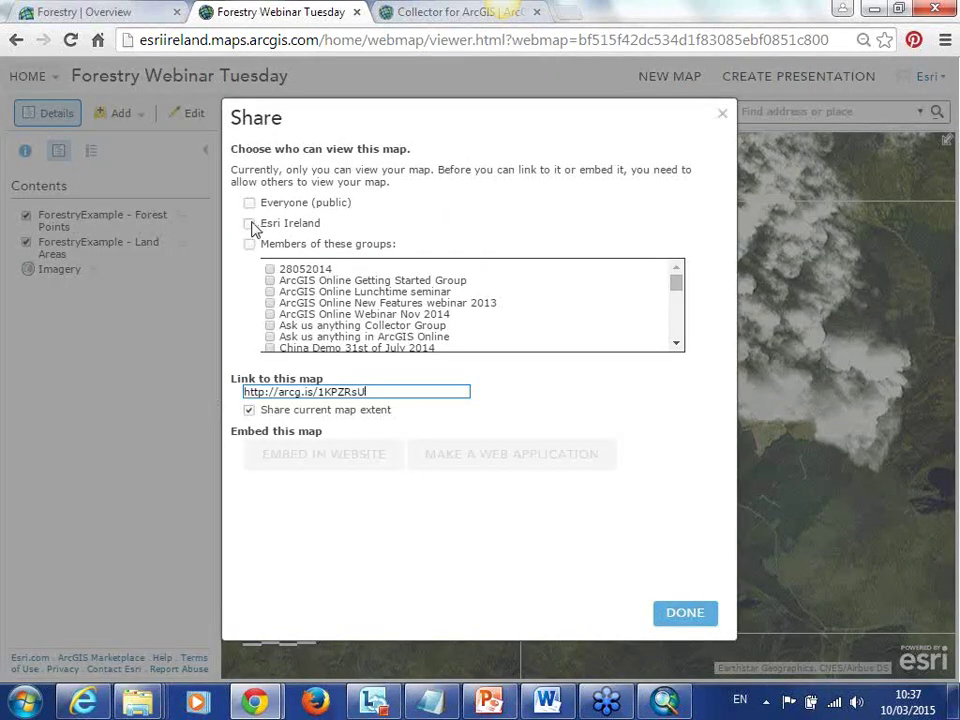
{"action": "left_click", "coordinate": [250, 224]}
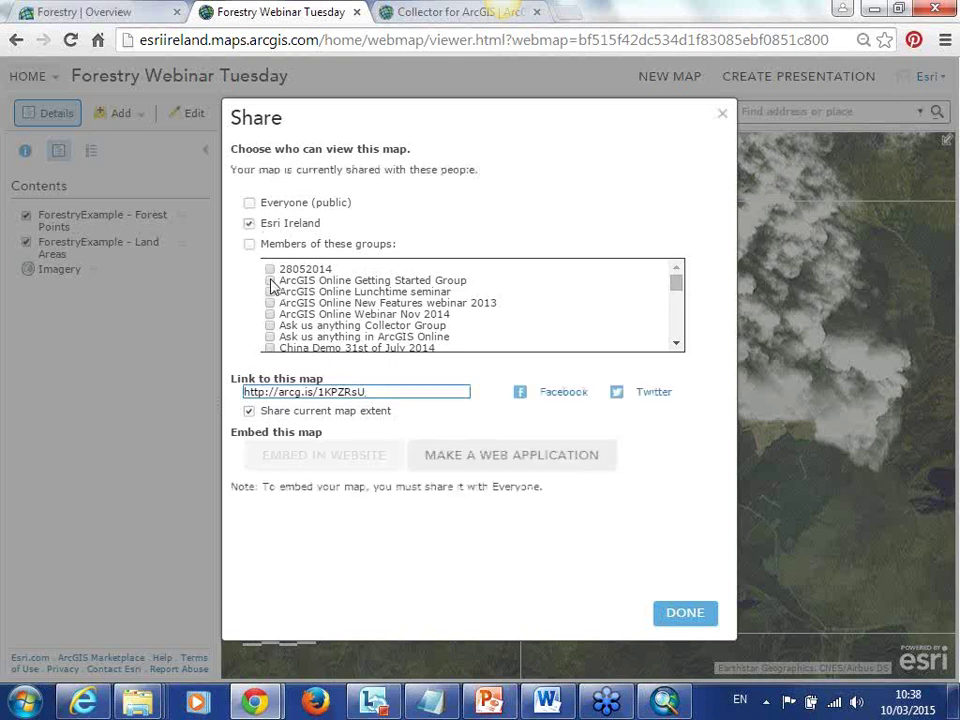
{"action": "mouse_move", "coordinate": [677, 281]}
{"action": "left_mouse_down"}
{"action": "mouse_move", "coordinate": [680, 305]}
{"action": "mouse_move", "coordinate": [679, 281]}
{"action": "left_mouse_up"}
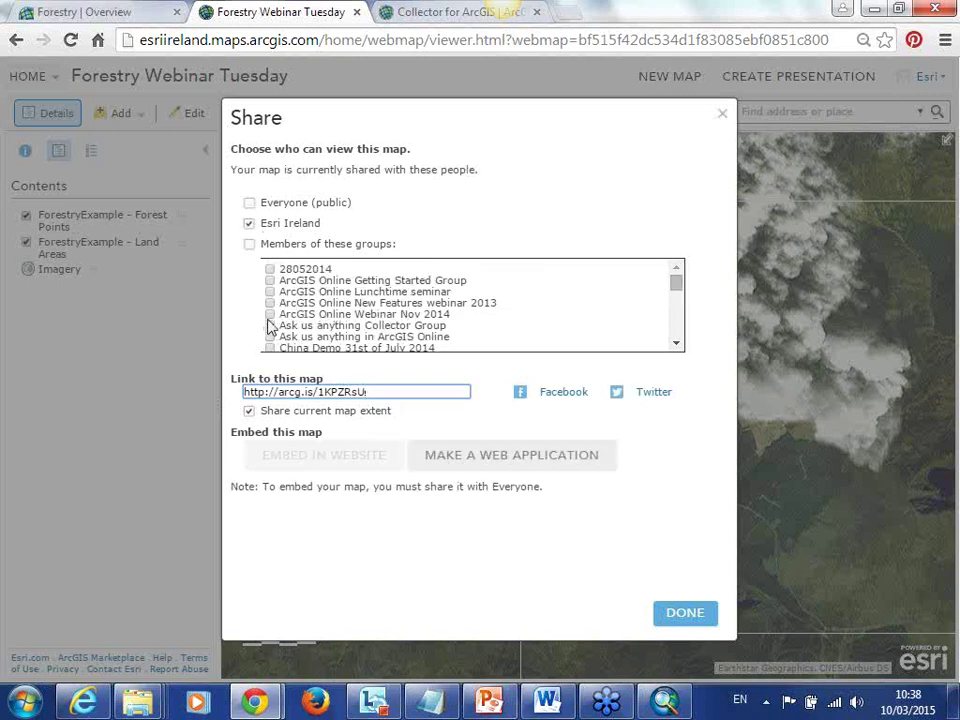
{"action": "left_click", "coordinate": [691, 624]}
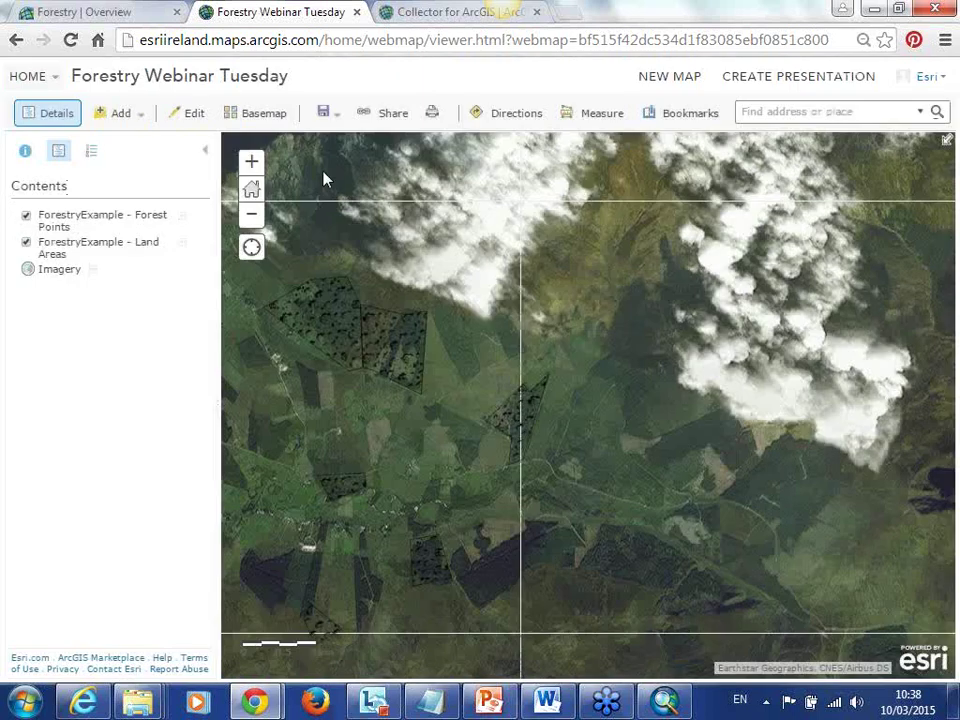
{"action": "left_click", "coordinate": [398, 117]}
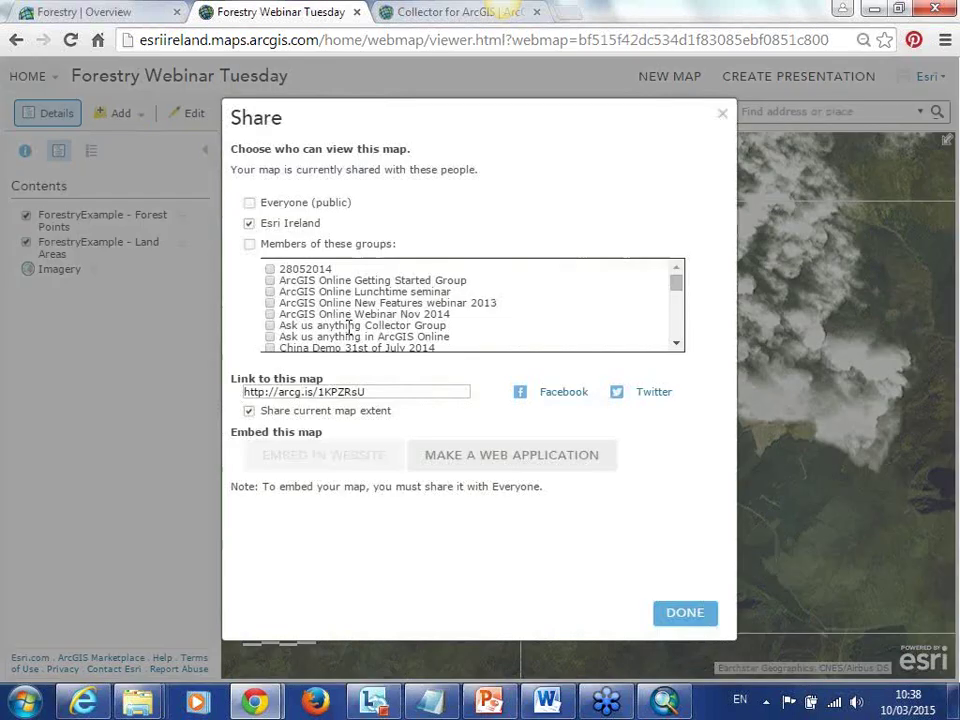
{"action": "left_click", "coordinate": [723, 116]}
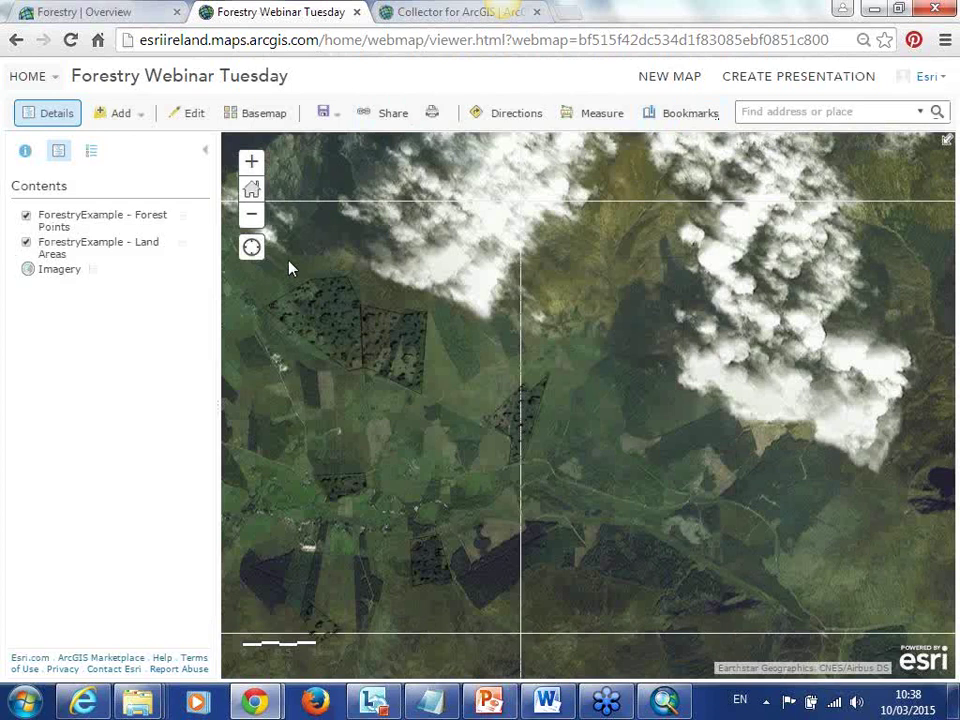
Draw a new Land Areas polygon on the Forestry Webinar Tuesday map
{"action": "left_click", "coordinate": [182, 114]}
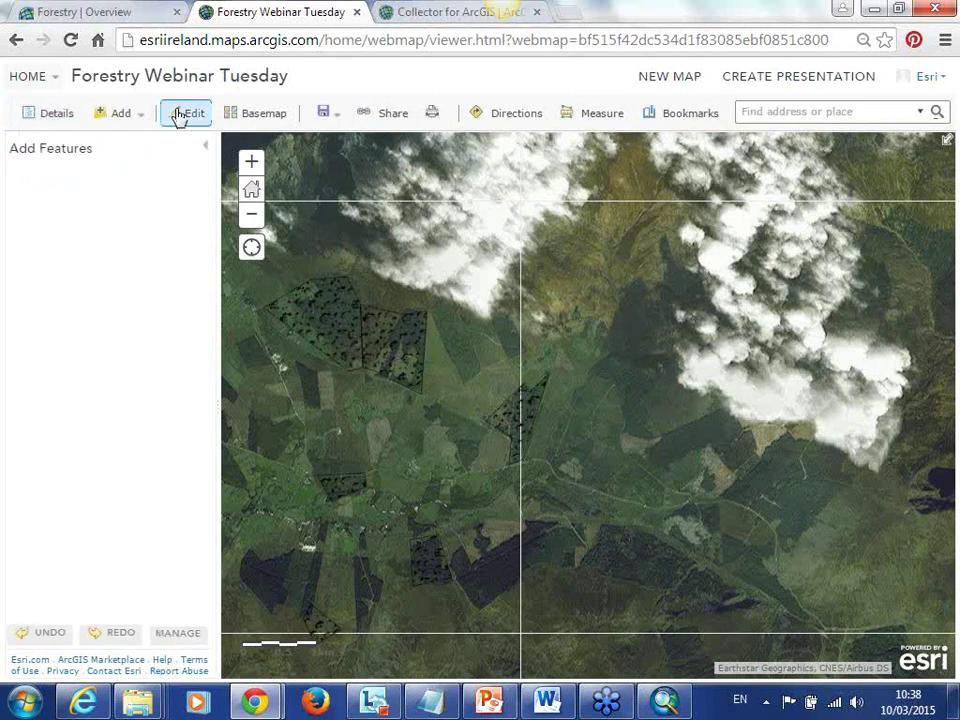
{"action": "left_click", "coordinate": [35, 274]}
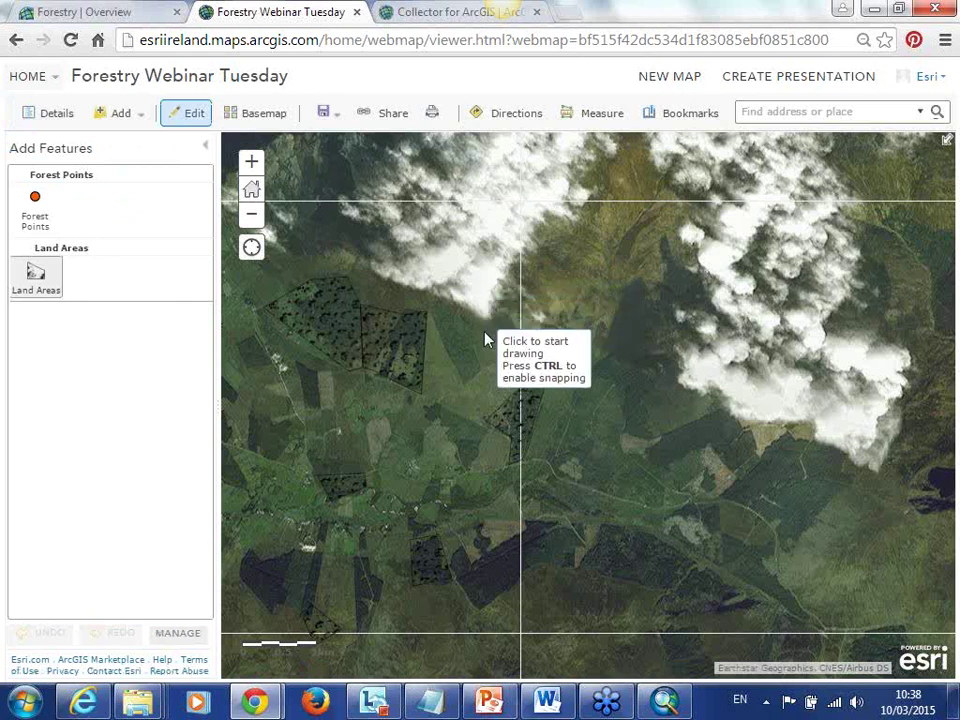
{"action": "scroll", "coordinate": [498, 360], "scroll_direction": "up", "scroll_amount": 2}
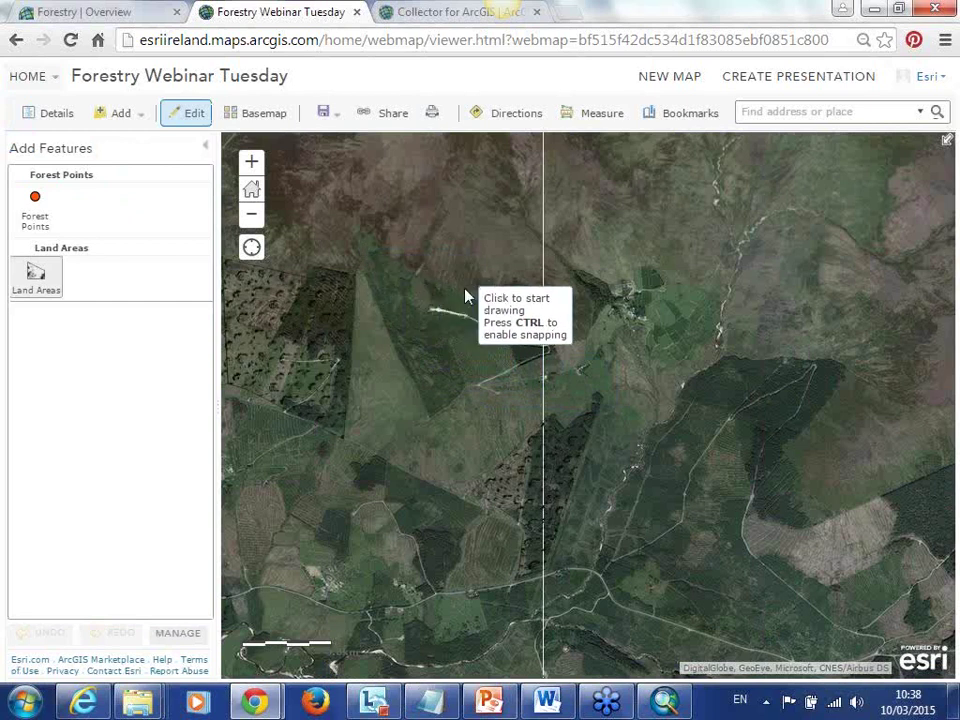
{"action": "left_click", "coordinate": [435, 310]}
{"action": "left_click", "coordinate": [483, 291]}
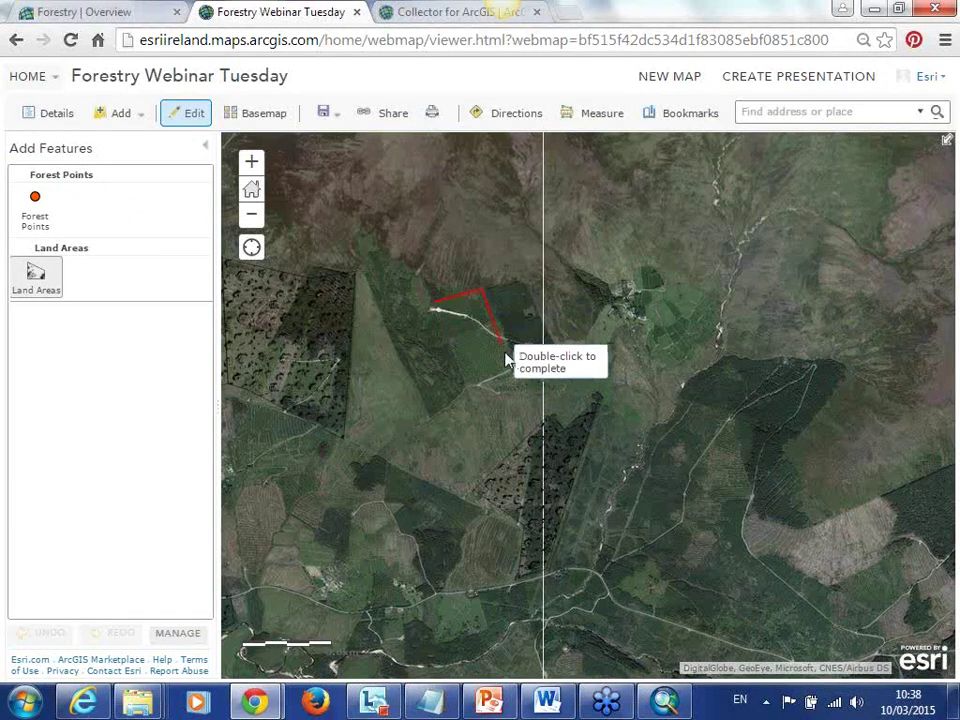
{"action": "double_click", "coordinate": [469, 388]}
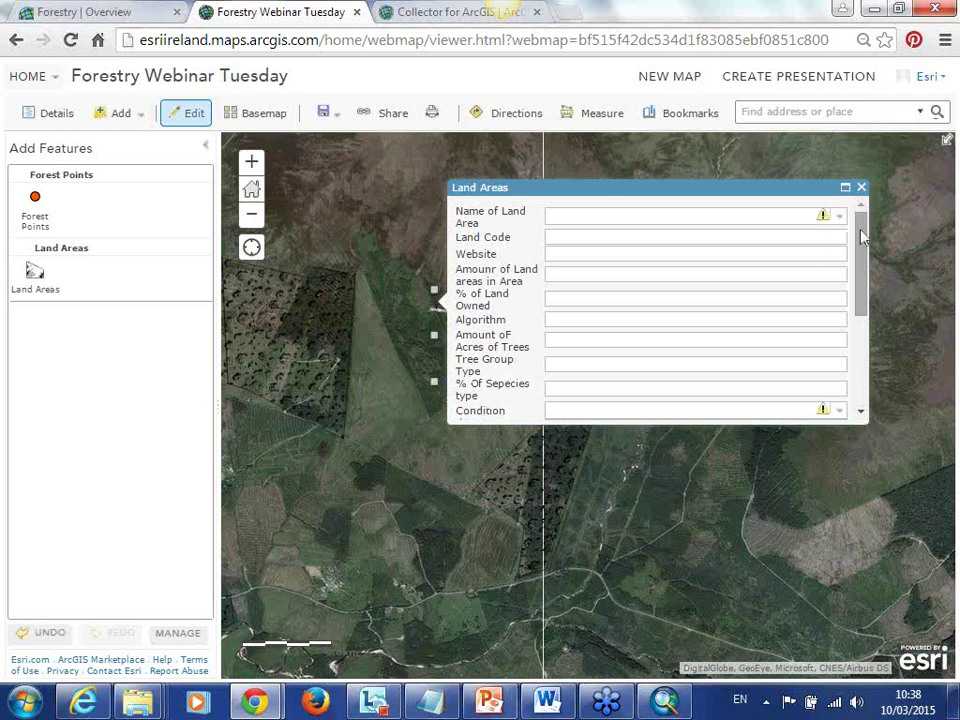
Name the polygon Land area E, with Condition Well Drained and Species Age 21-30
{"action": "left_click", "coordinate": [842, 222]}
{"action": "left_click", "coordinate": [842, 222]}
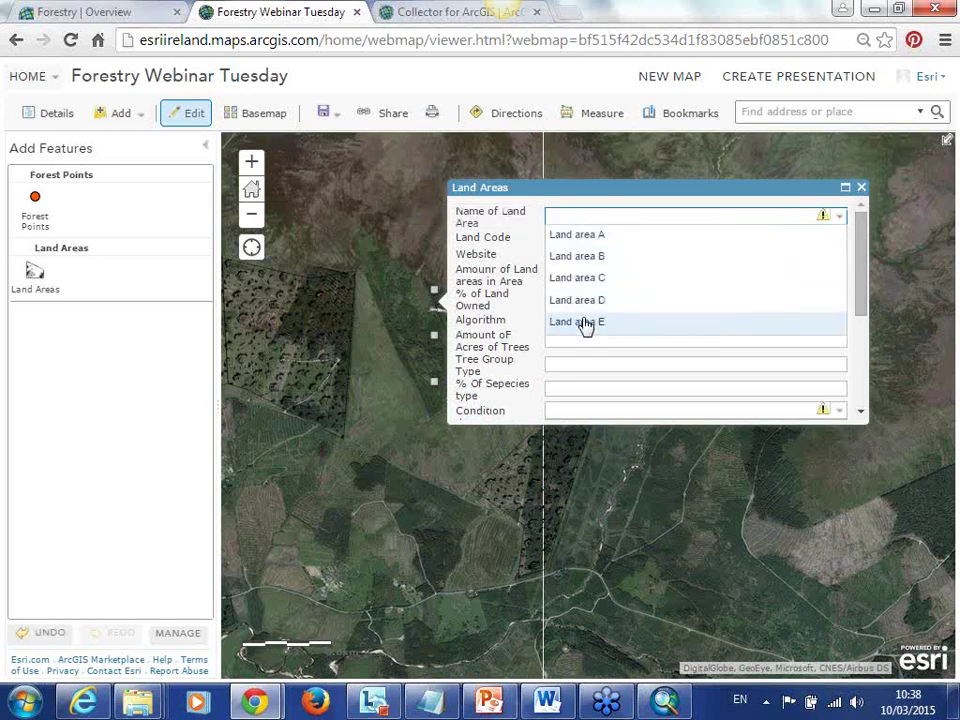
{"action": "left_click", "coordinate": [587, 323]}
{"action": "left_click_drag", "start_coordinate": [865, 260], "coordinate": [870, 333]}
{"action": "left_click", "coordinate": [840, 256]}
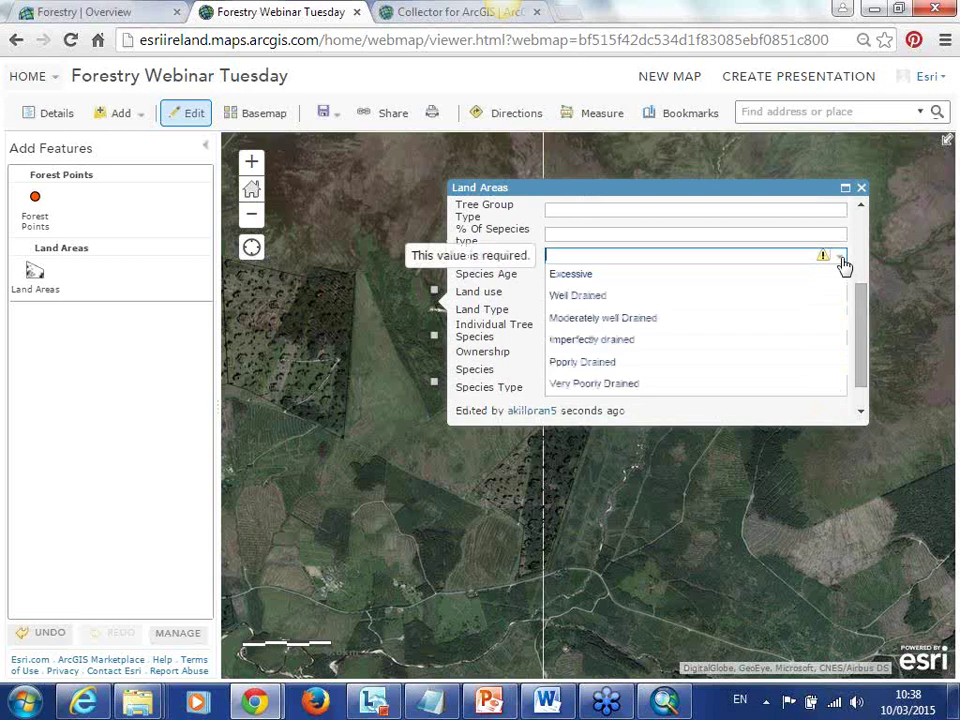
{"action": "left_click", "coordinate": [613, 298]}
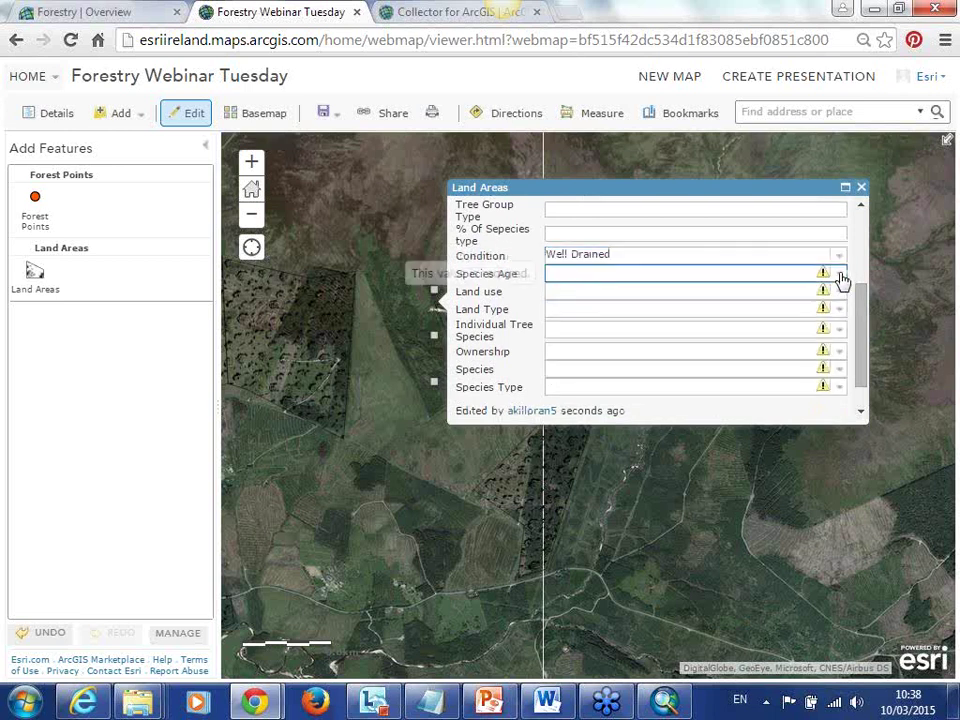
{"action": "left_click", "coordinate": [840, 274]}
{"action": "left_click", "coordinate": [617, 336]}
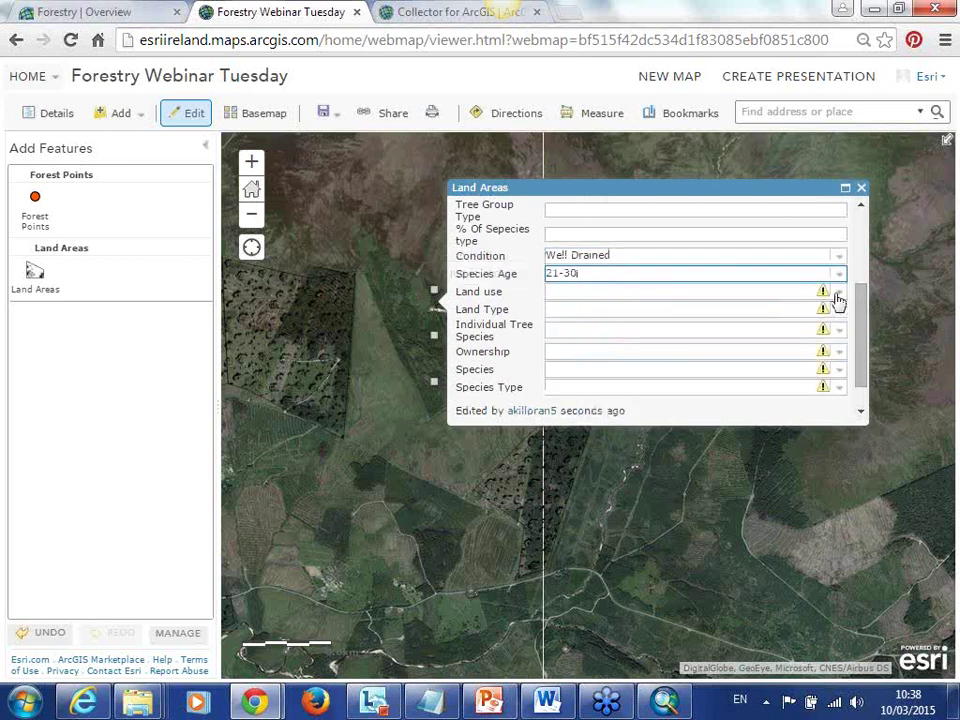
Set Land use Other Woodland, Land Type F - Natural Succession Land, species Lodgepol pine v NC
{"action": "left_click", "coordinate": [839, 292]}
{"action": "left_click", "coordinate": [600, 354]}
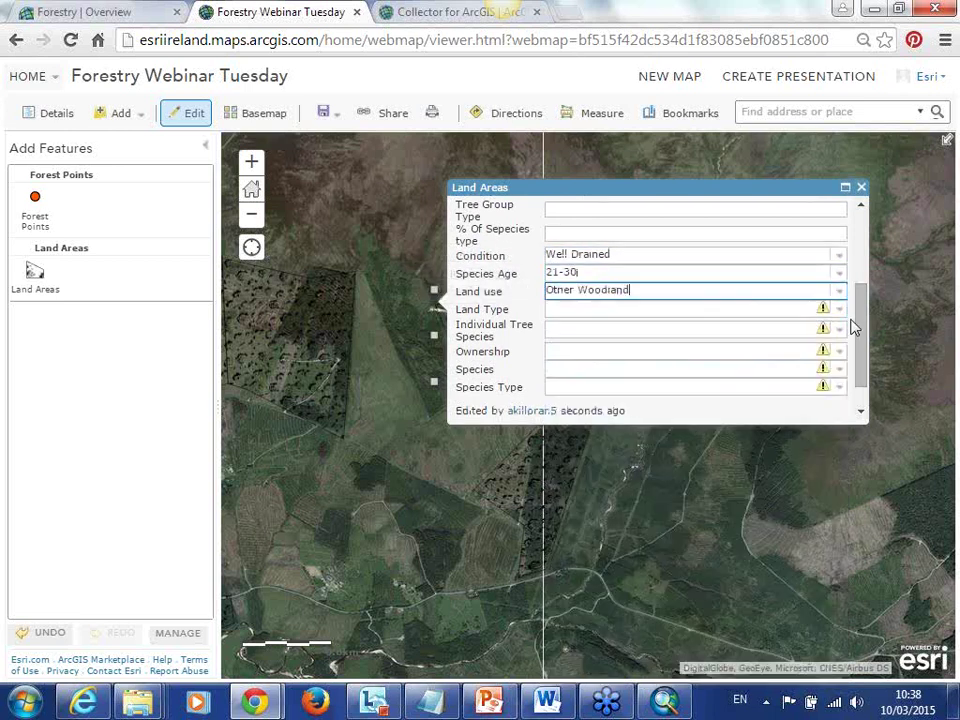
{"action": "left_click", "coordinate": [840, 310]}
{"action": "left_click", "coordinate": [639, 416]}
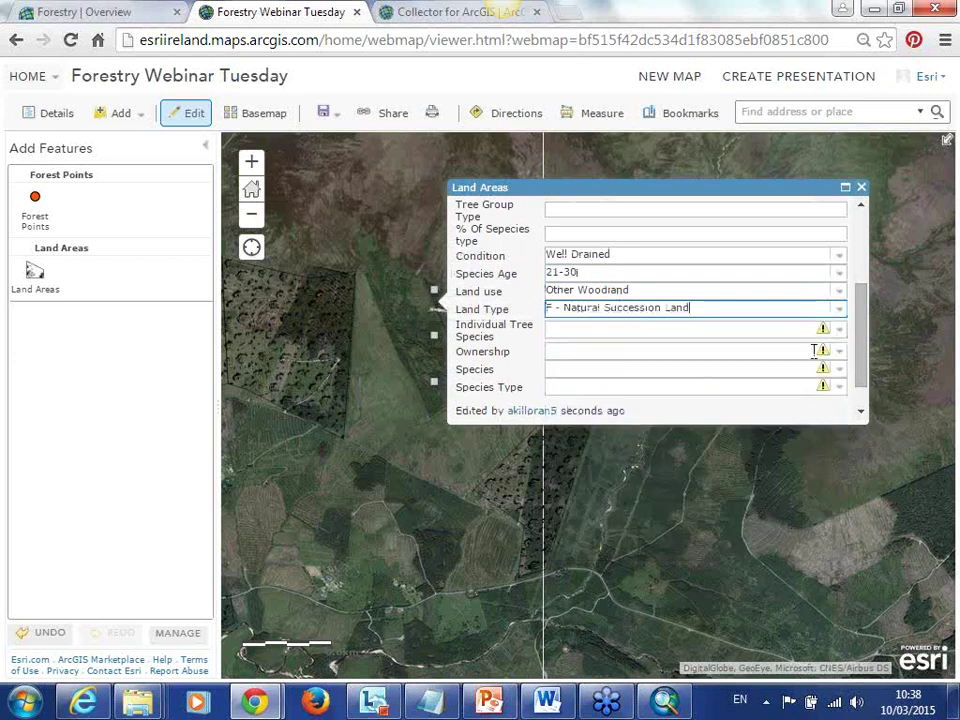
{"action": "left_click", "coordinate": [841, 334]}
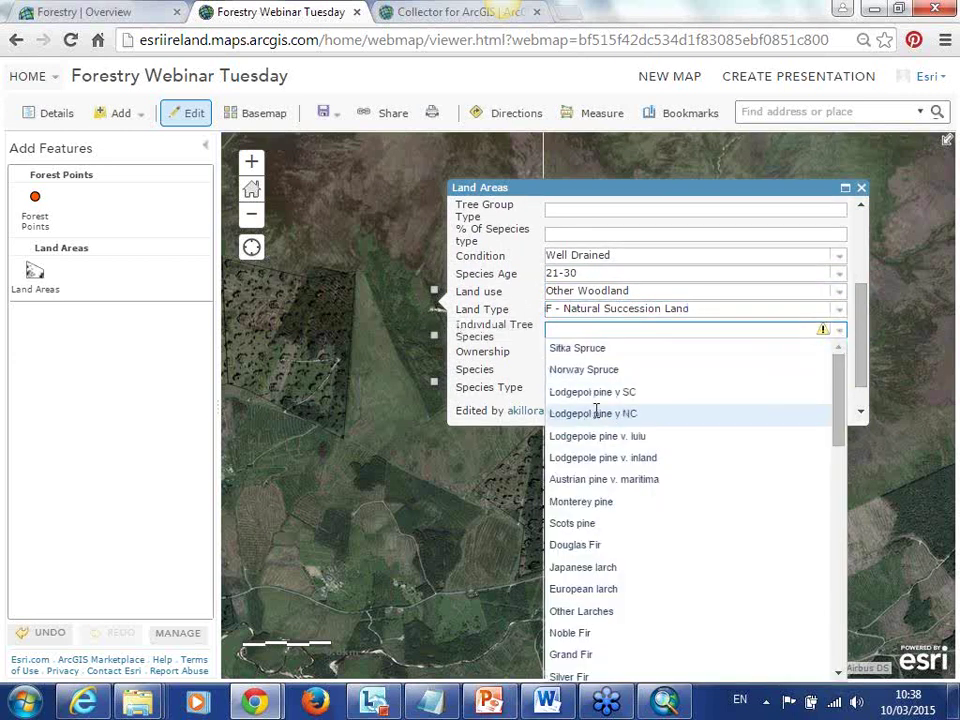
{"action": "left_click", "coordinate": [560, 413]}
{"action": "scroll", "coordinate": [866, 347], "scroll_direction": "down", "scroll_amount": 2}
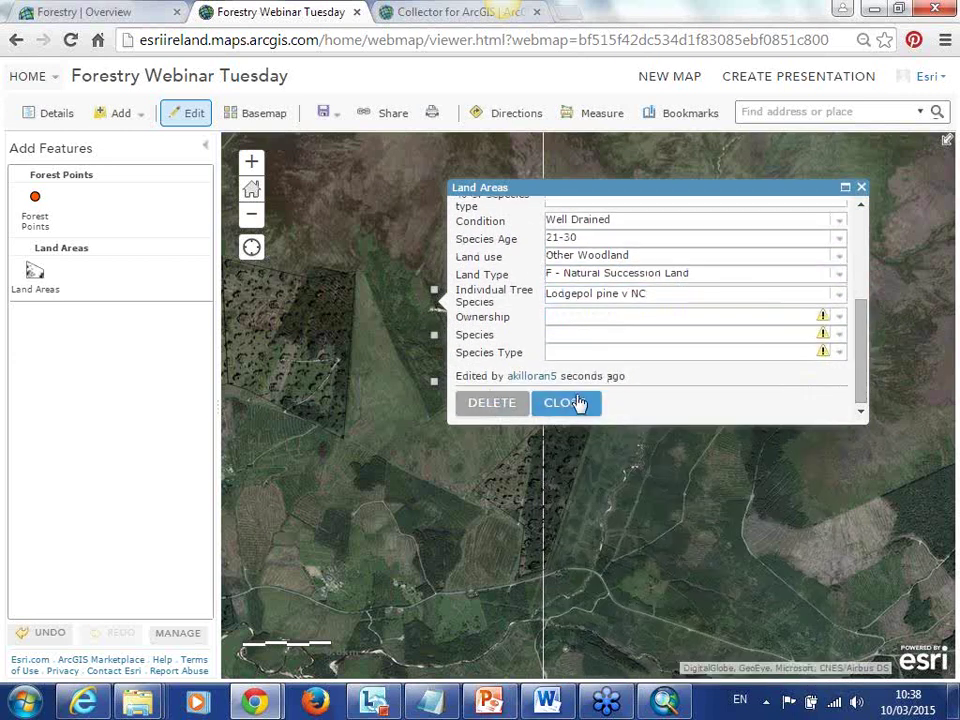
{"action": "left_click", "coordinate": [556, 400]}
{"action": "left_click", "coordinate": [57, 116]}
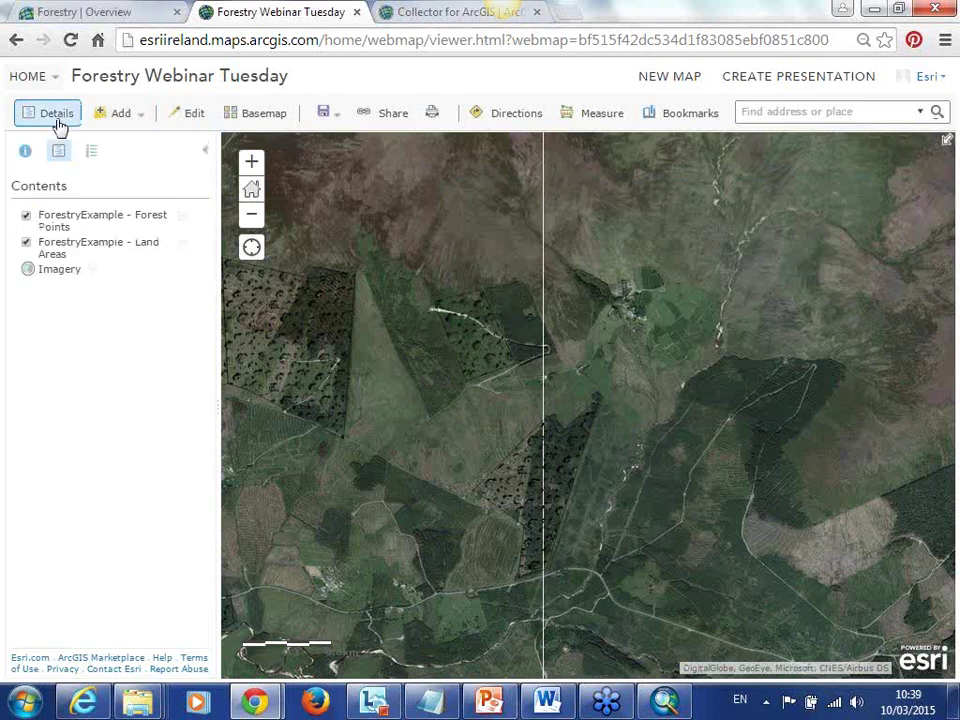
{"action": "left_click", "coordinate": [268, 116]}
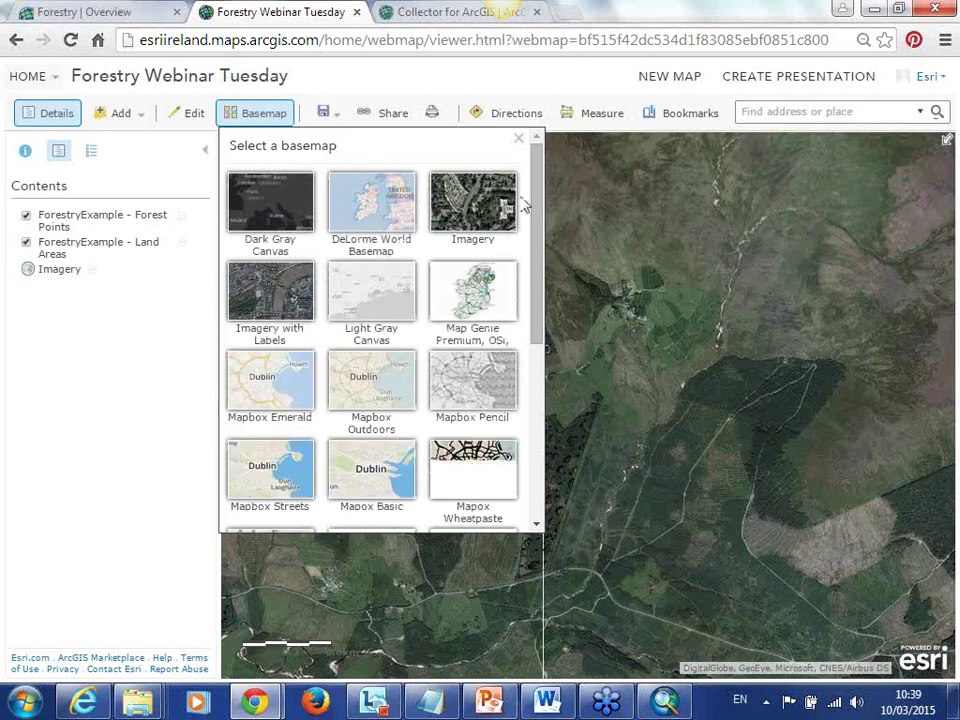
{"action": "left_click_drag", "start_coordinate": [540, 205], "coordinate": [548, 387]}
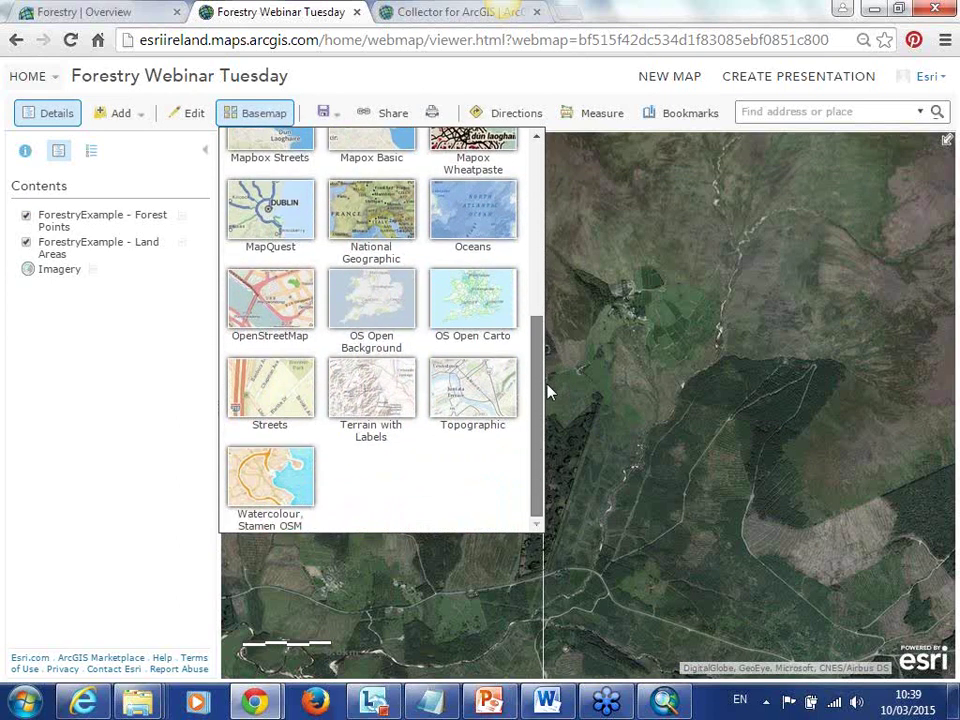
{"action": "left_click", "coordinate": [365, 90]}
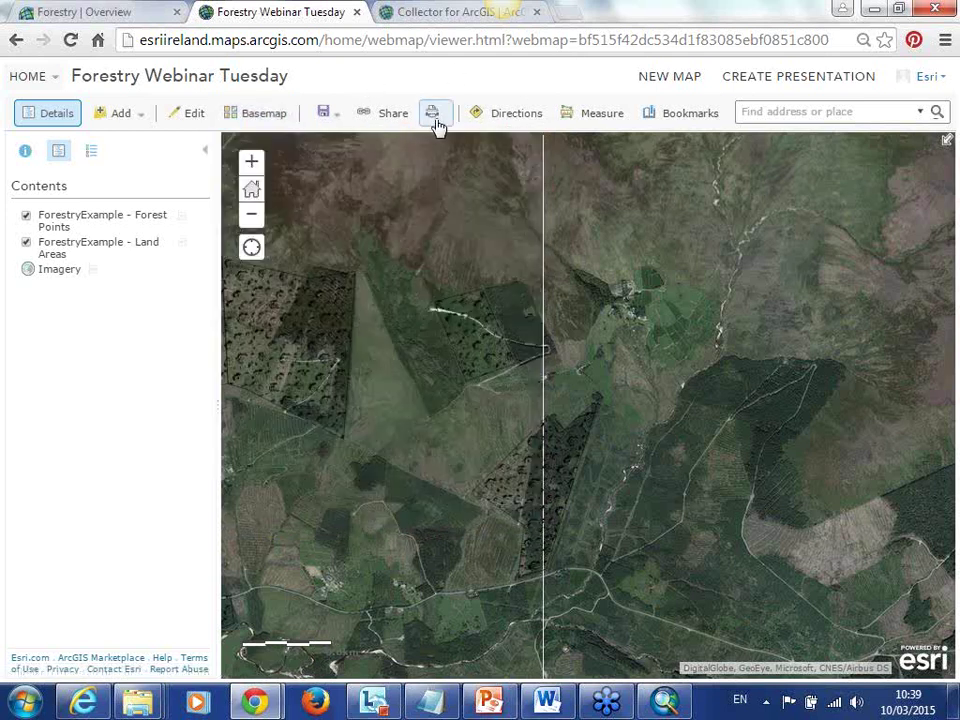
{"action": "left_click", "coordinate": [385, 113]}
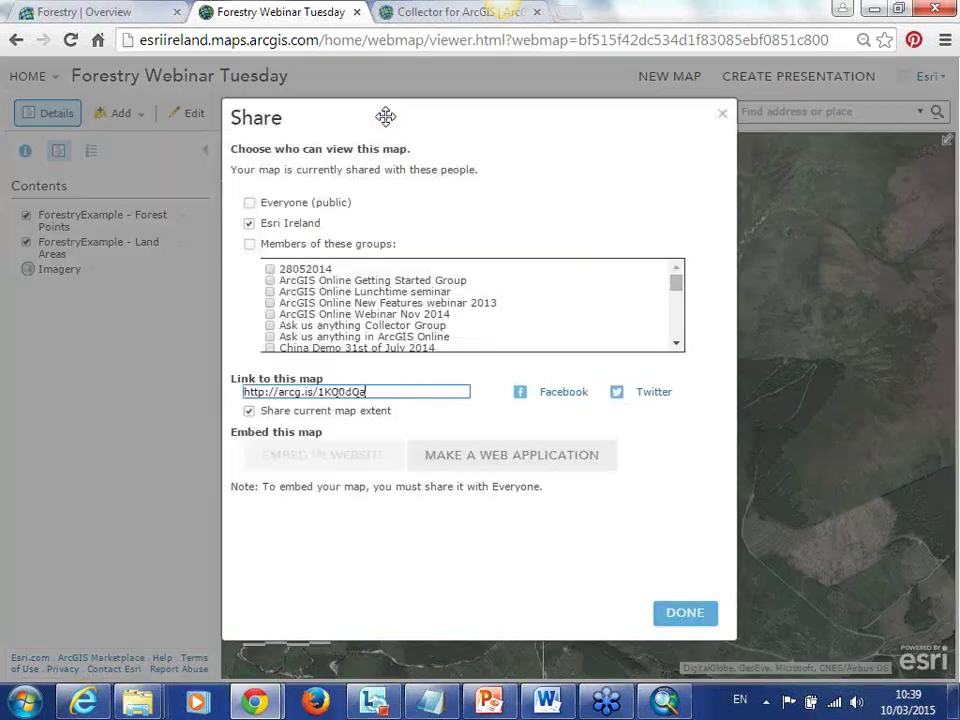
{"action": "left_click", "coordinate": [720, 114]}
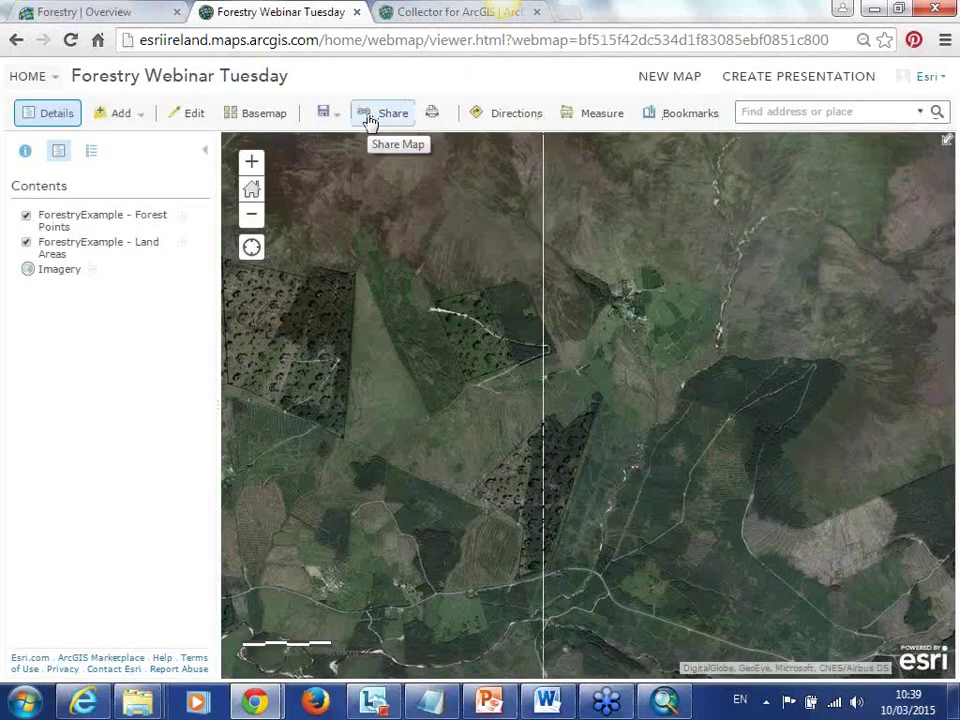
{"action": "left_click", "coordinate": [421, 14]}
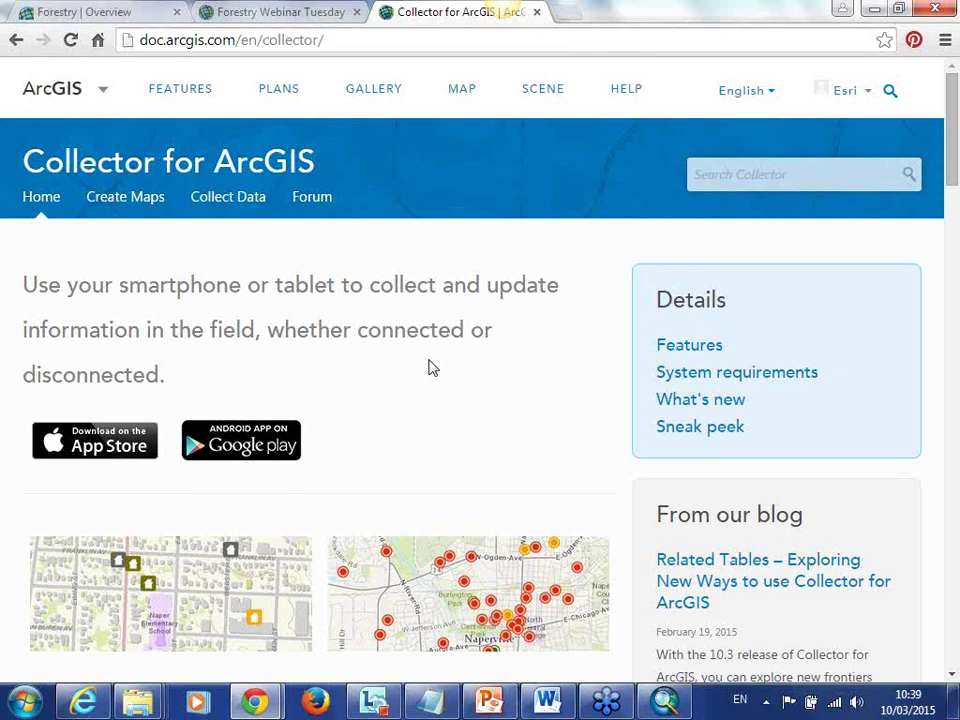
{"action": "scroll", "coordinate": [428, 368], "scroll_direction": "down", "scroll_amount": 3}
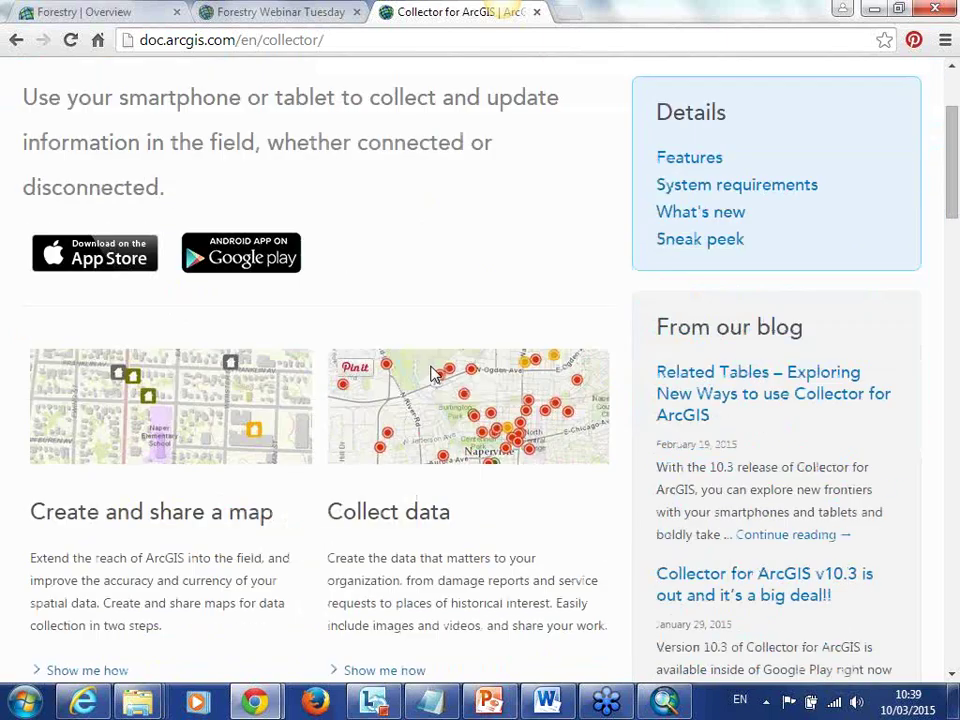
{"action": "scroll", "coordinate": [433, 372], "scroll_direction": "up", "scroll_amount": 3}
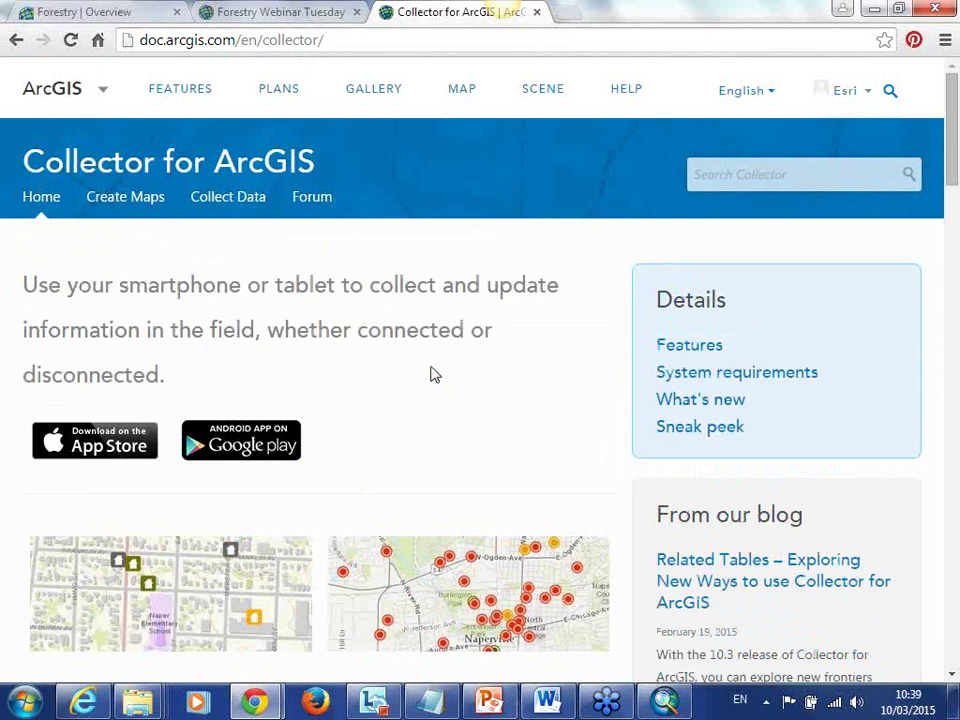
{"action": "scroll", "coordinate": [433, 374], "scroll_direction": "down", "scroll_amount": 2}
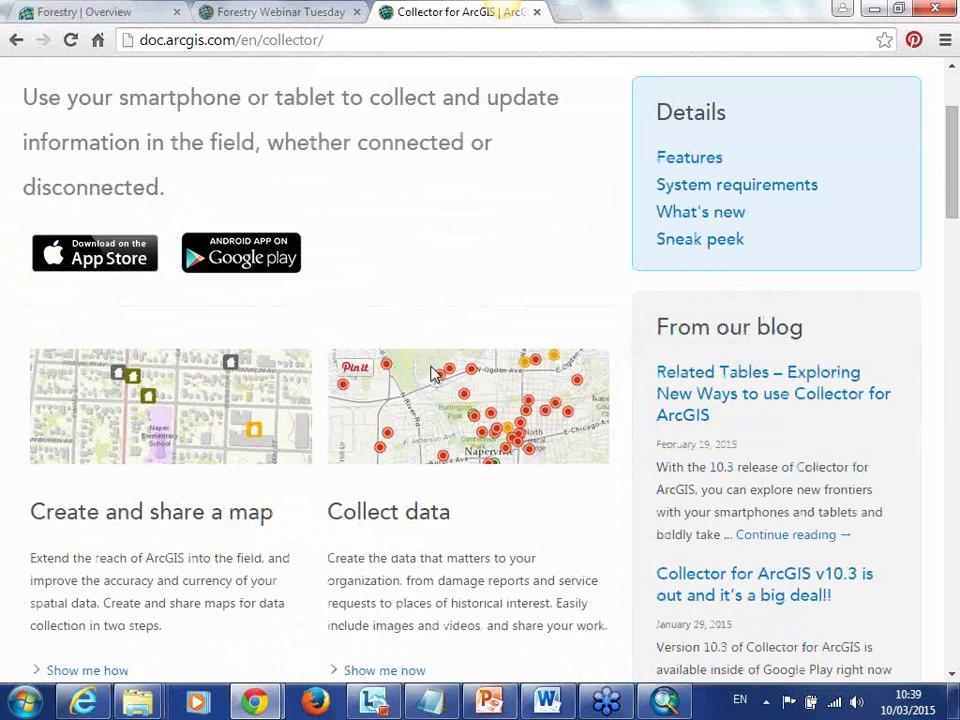
{"action": "left_click", "coordinate": [317, 12]}
{"action": "left_click", "coordinate": [450, 12]}
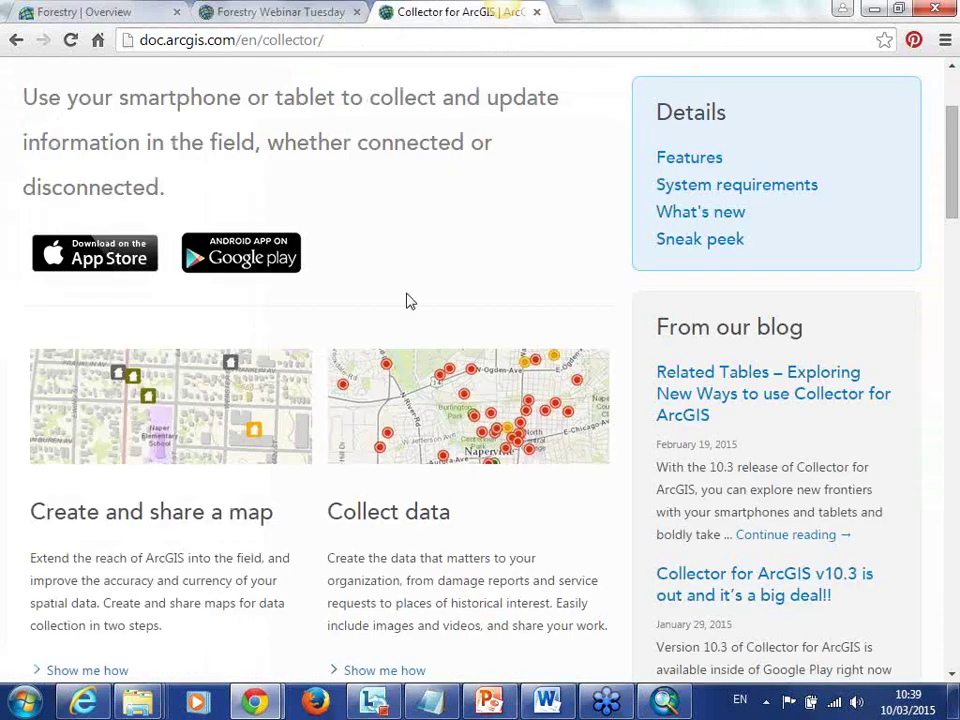
{"action": "scroll", "coordinate": [242, 478], "scroll_direction": "down", "scroll_amount": 1}
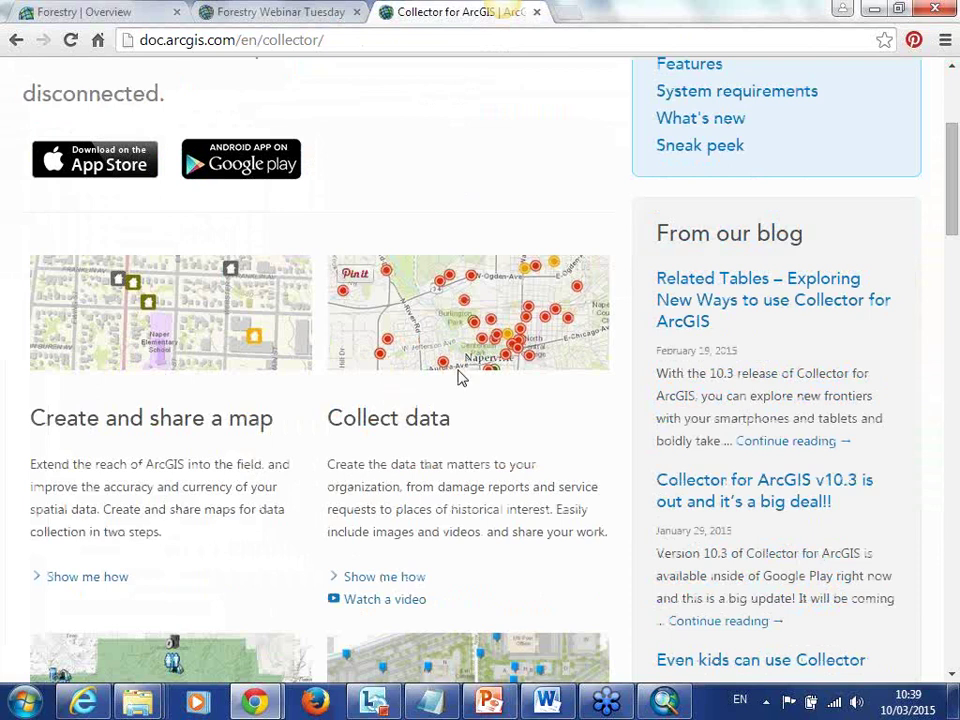
{"action": "scroll", "coordinate": [456, 428], "scroll_direction": "down", "scroll_amount": 3}
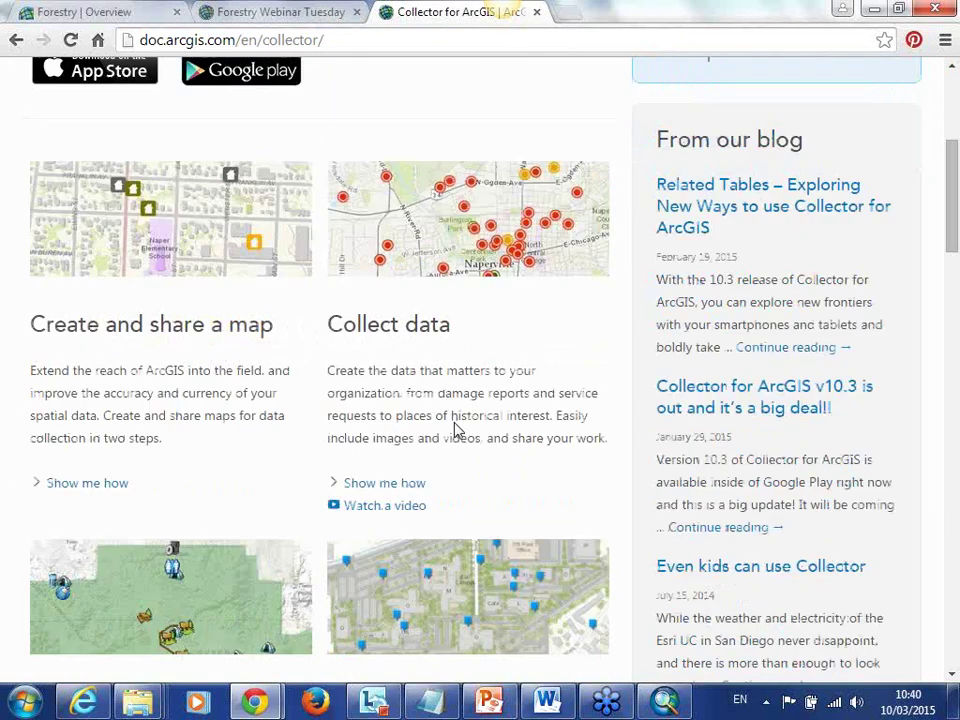
{"action": "scroll", "coordinate": [456, 430], "scroll_direction": "down", "scroll_amount": 2}
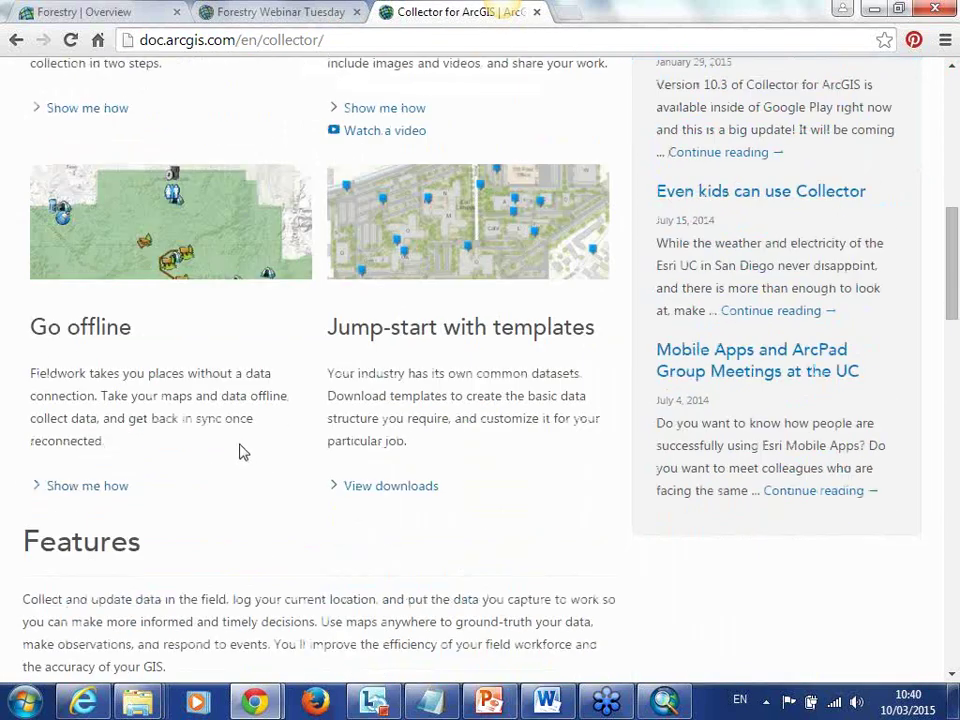
{"action": "scroll", "coordinate": [254, 450], "scroll_direction": "down", "scroll_amount": 1}
{"action": "scroll", "coordinate": [254, 450], "scroll_direction": "down", "scroll_amount": 1}
{"action": "scroll", "coordinate": [252, 450], "scroll_direction": "up", "scroll_amount": 10}
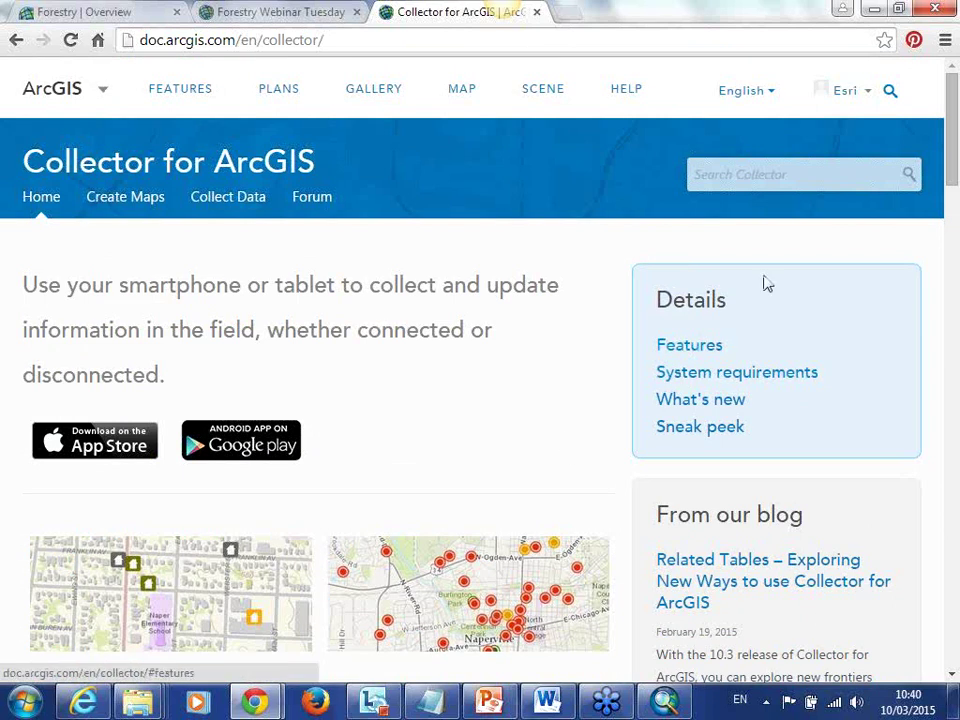
Minimize all seven open windows and open the WebinarPhotos desktop folder maximized
{"action": "left_click", "coordinate": [880, 14]}
{"action": "left_click", "coordinate": [880, 14]}
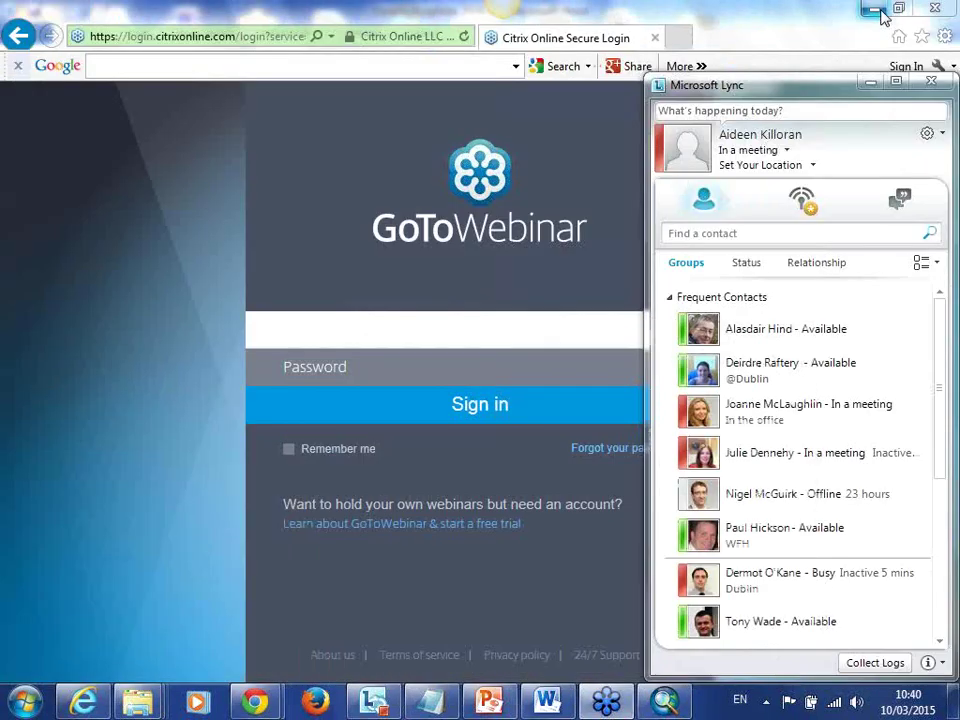
{"action": "left_click", "coordinate": [880, 14]}
{"action": "left_click", "coordinate": [880, 14]}
{"action": "left_click", "coordinate": [880, 14]}
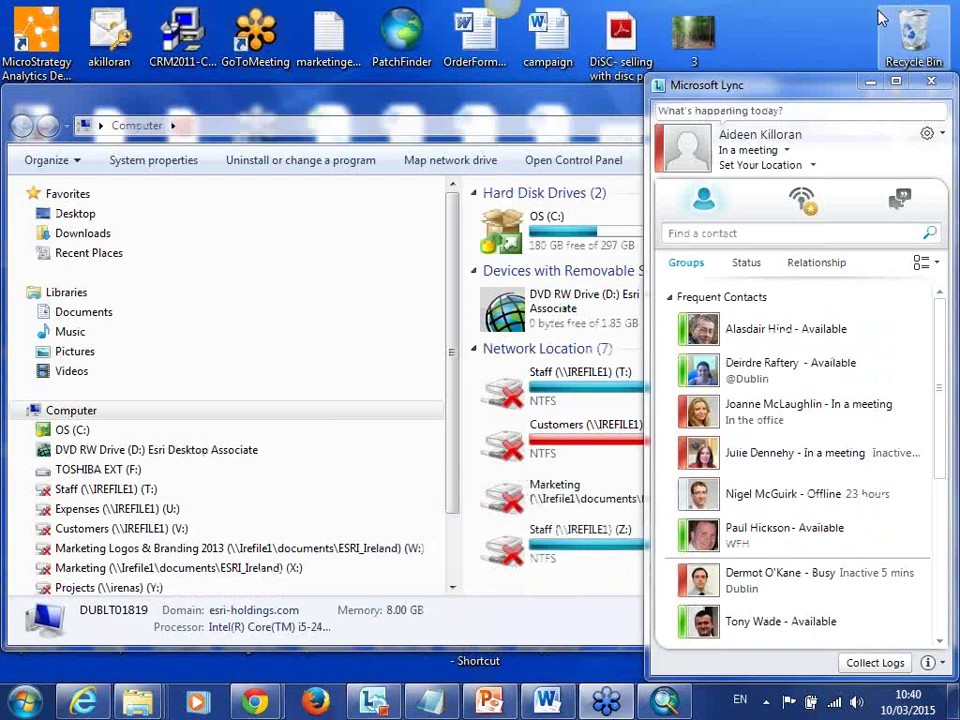
{"action": "left_click", "coordinate": [868, 88]}
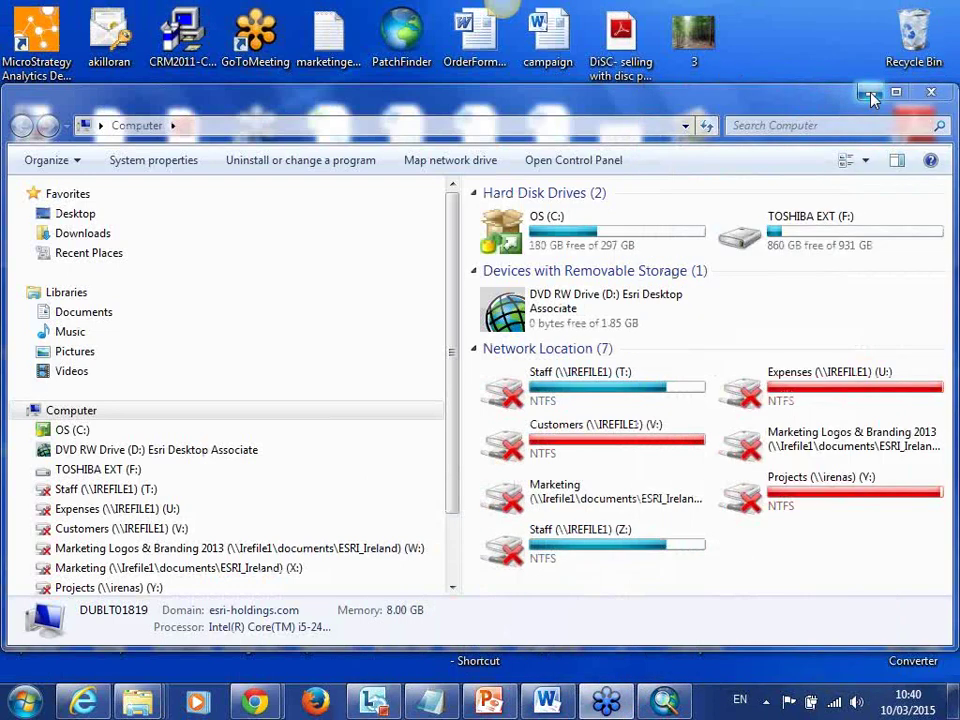
{"action": "left_click", "coordinate": [870, 100]}
{"action": "double_click", "coordinate": [692, 420]}
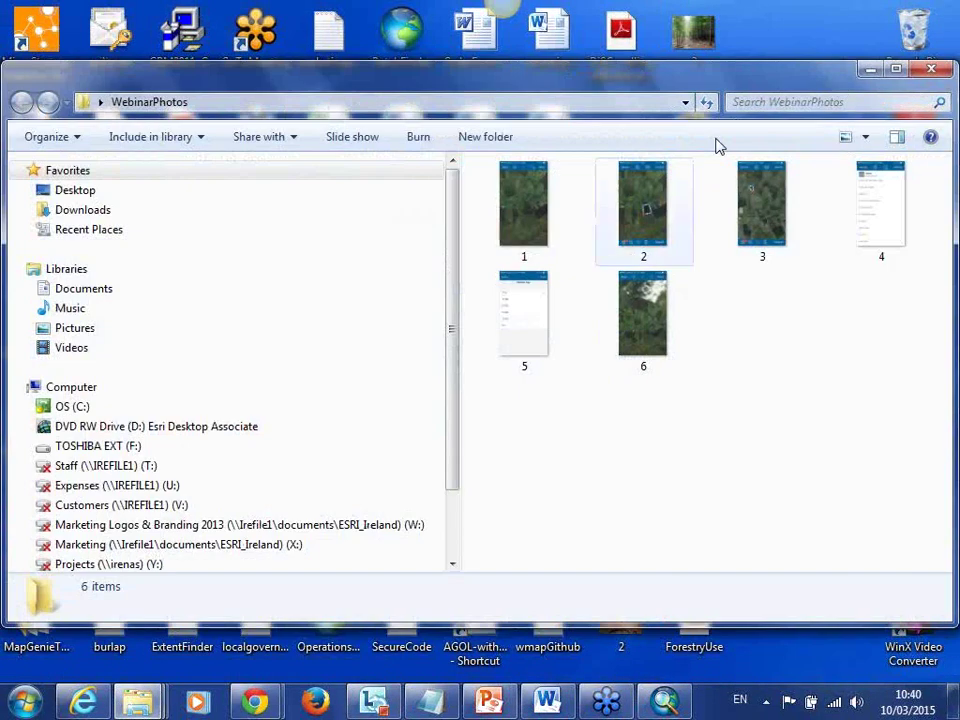
{"action": "double_click", "coordinate": [668, 66]}
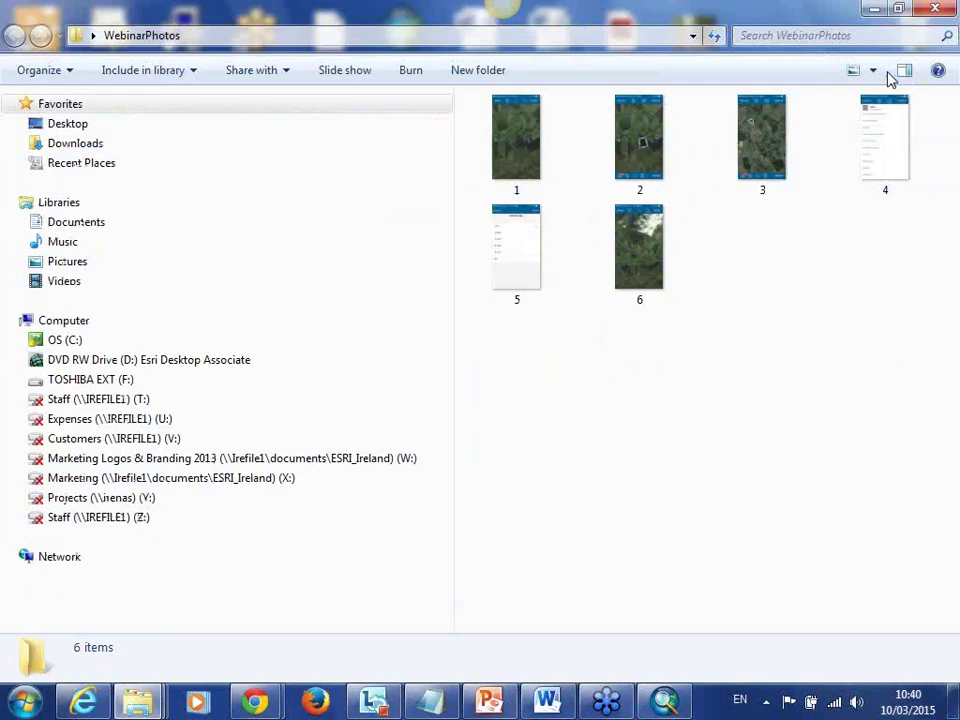
Open screenshot 6 in Photo Viewer and cycle through all six Collector screenshots to screenshot 1
{"action": "double_click", "coordinate": [638, 272]}
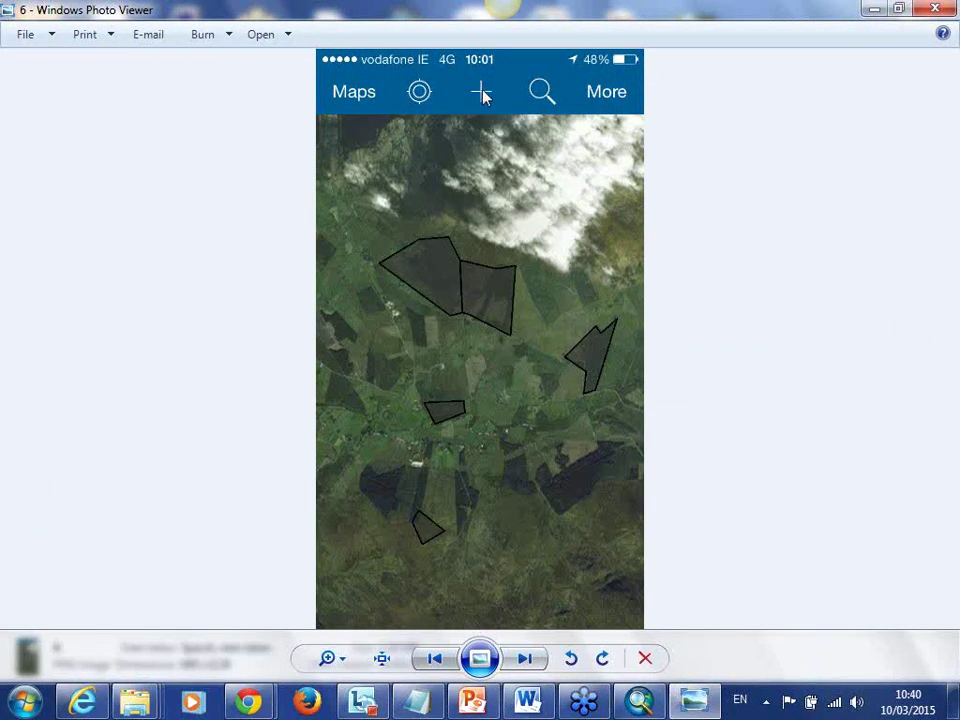
{"action": "left_click", "coordinate": [525, 660]}
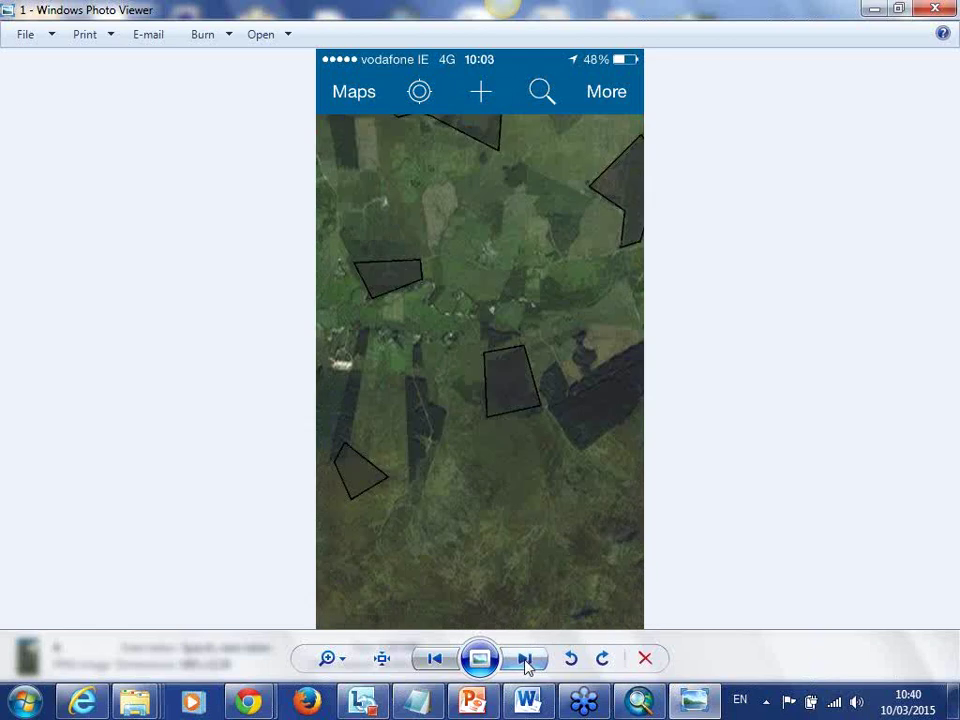
{"action": "left_click", "coordinate": [525, 660]}
{"action": "left_click", "coordinate": [526, 660]}
{"action": "left_click", "coordinate": [526, 660]}
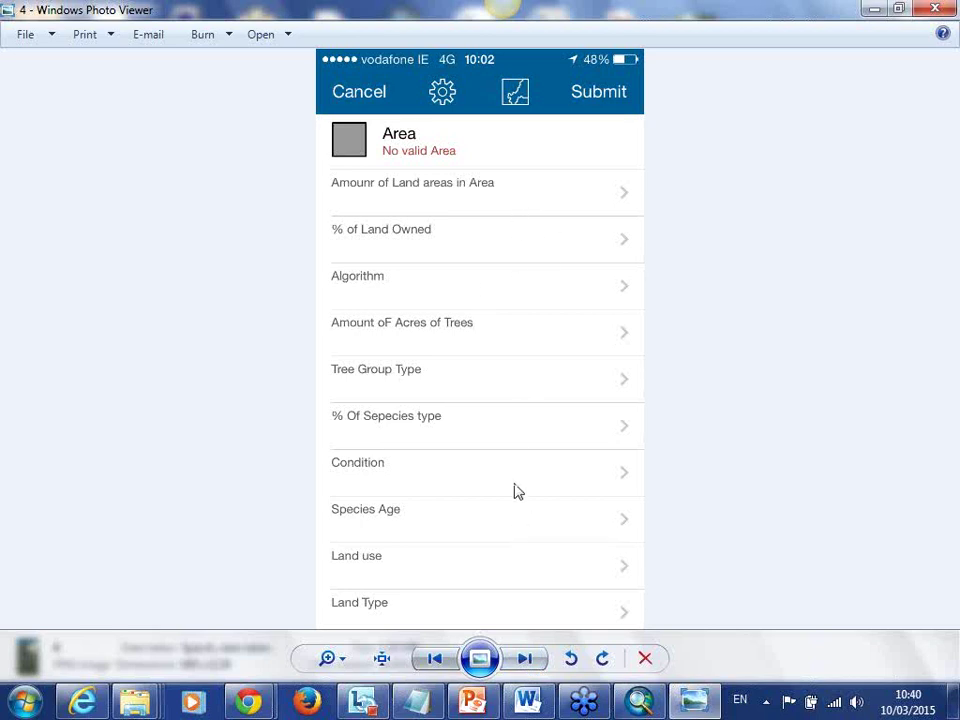
{"action": "left_click", "coordinate": [526, 659]}
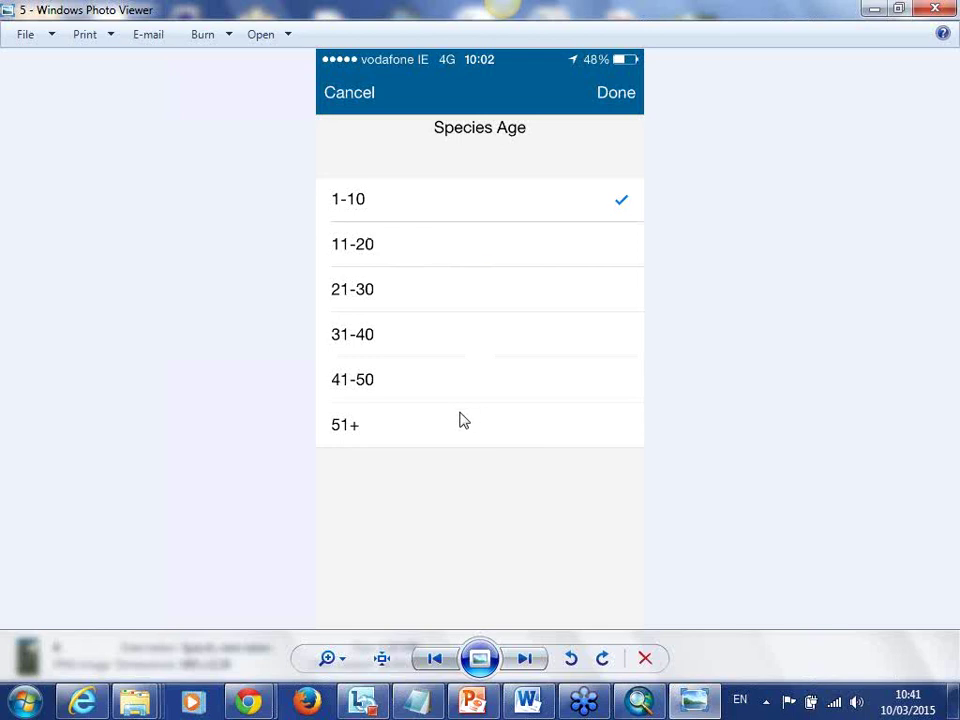
{"action": "left_click", "coordinate": [524, 659]}
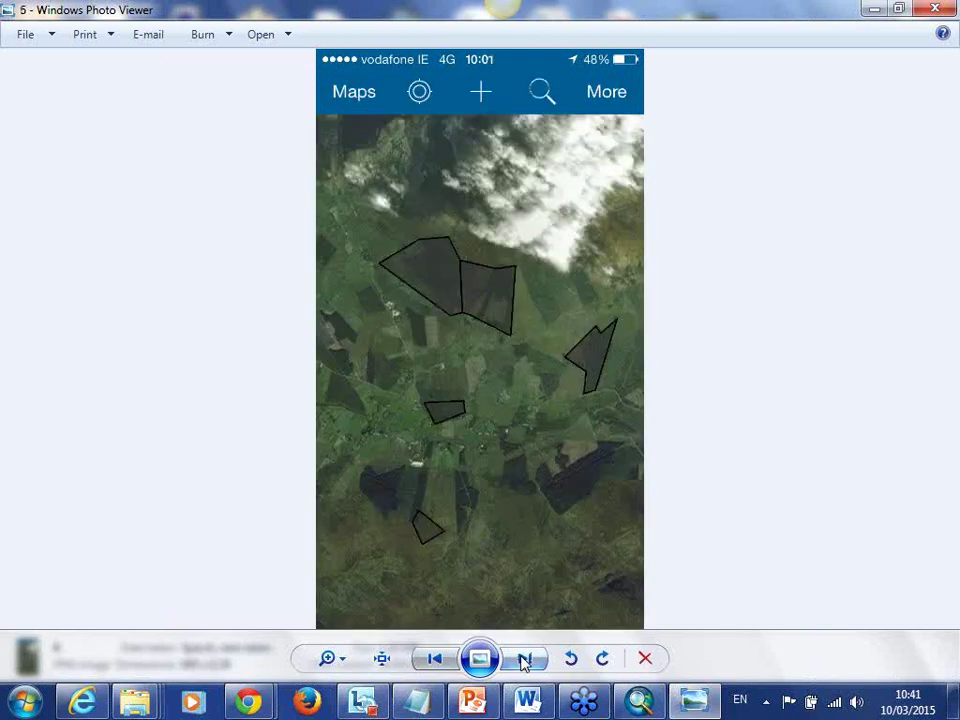
{"action": "left_click", "coordinate": [524, 659]}
{"action": "left_click", "coordinate": [524, 659]}
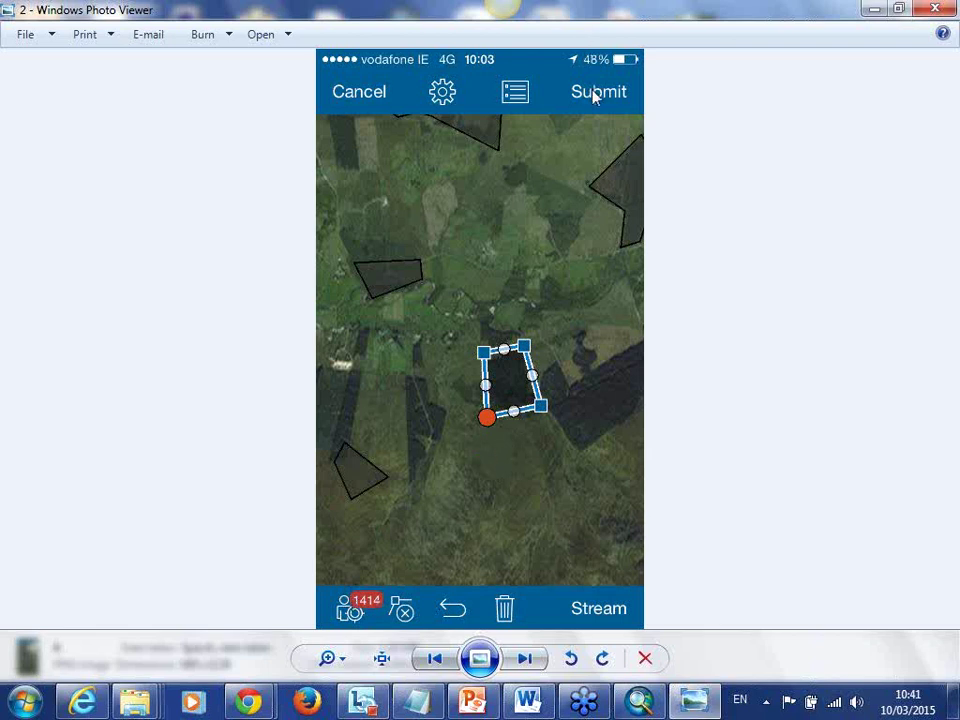
{"action": "left_click", "coordinate": [522, 662]}
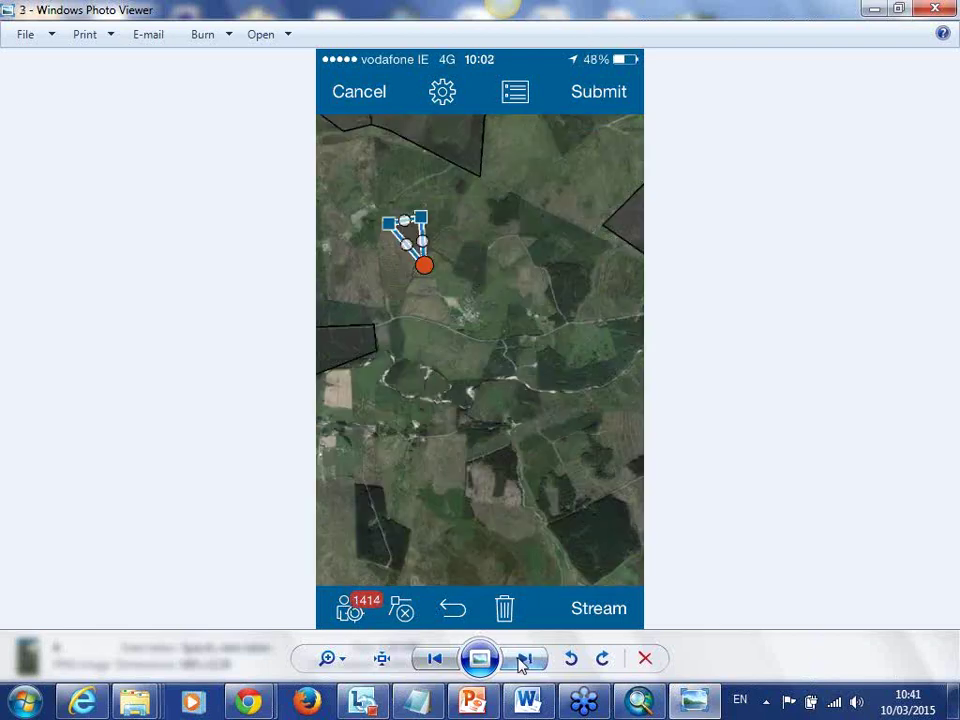
{"action": "left_click", "coordinate": [522, 662]}
{"action": "left_click", "coordinate": [522, 662]}
{"action": "left_click", "coordinate": [522, 662]}
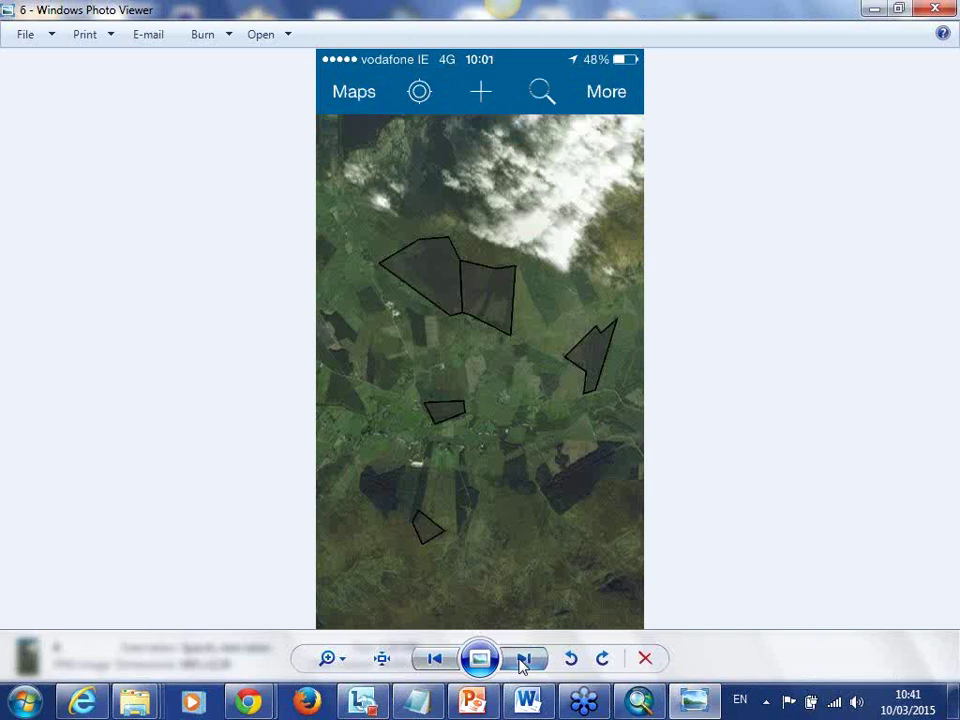
{"action": "left_click", "coordinate": [522, 662]}
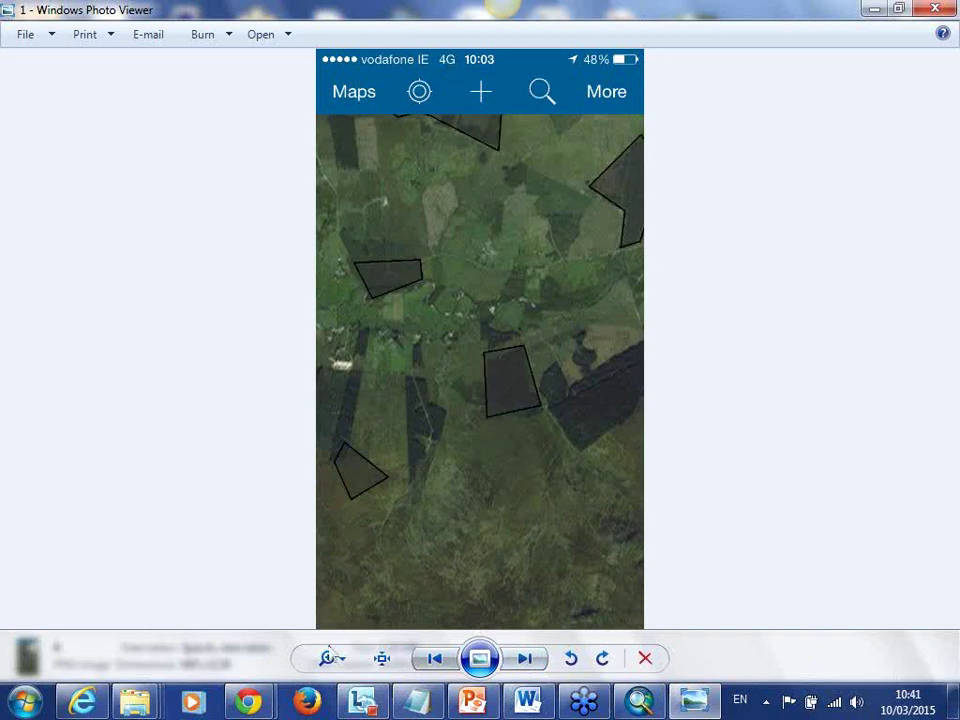
{"action": "mouse_move", "coordinate": [250, 703]}
{"action": "left_click", "coordinate": [191, 538]}
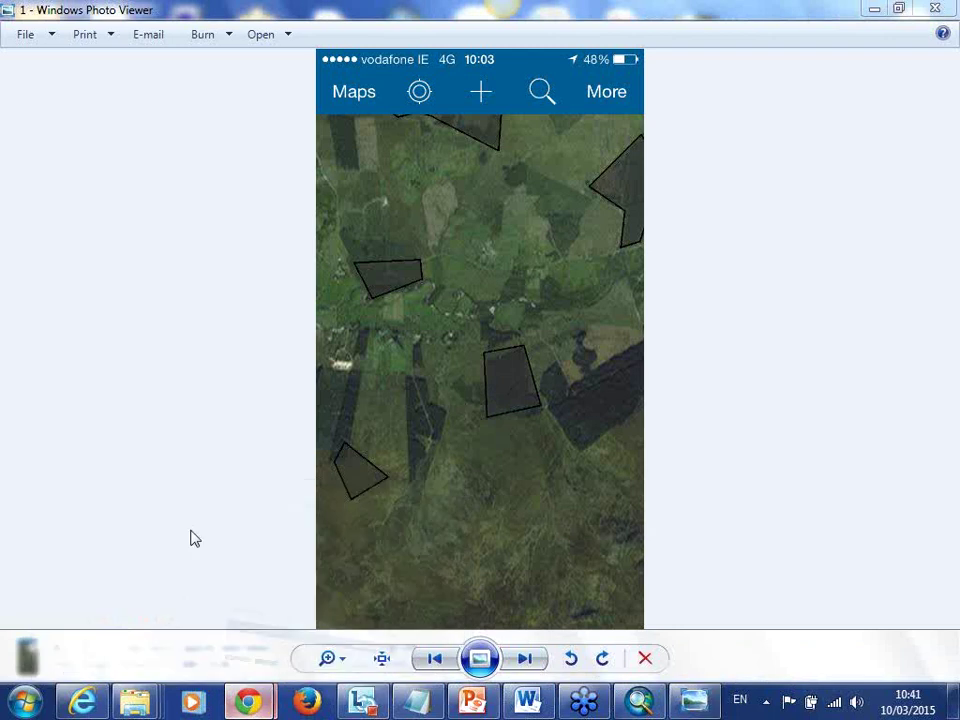
Open the Land Areas layer's attribute table in Forestry Webinar Tuesday and browse its 8 features
{"action": "left_click", "coordinate": [279, 17]}
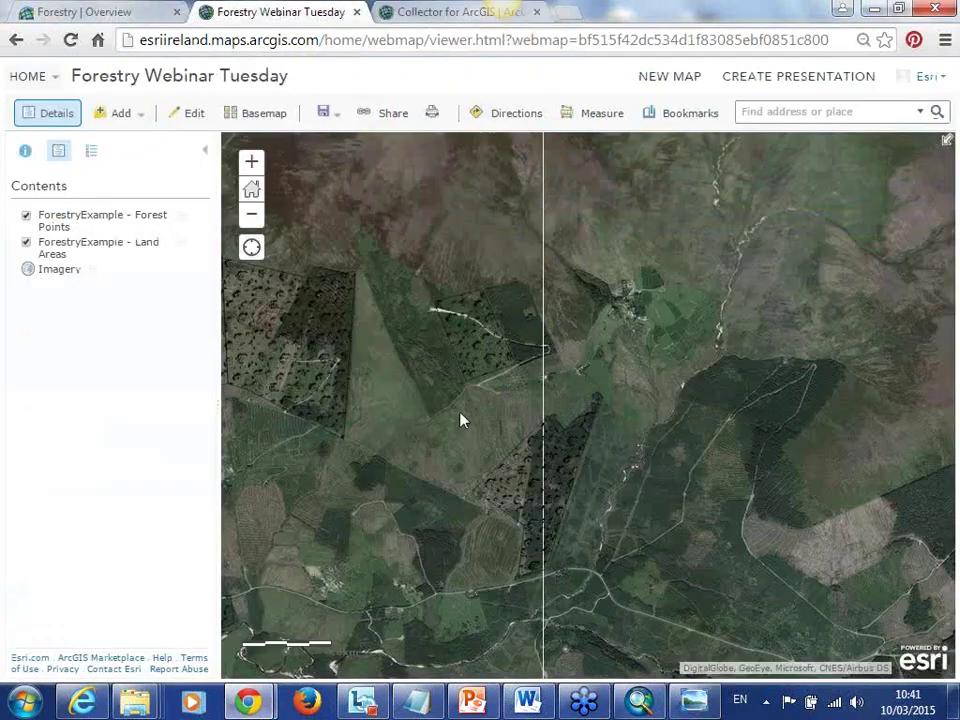
{"action": "scroll", "coordinate": [445, 432], "scroll_direction": "down", "scroll_amount": 1}
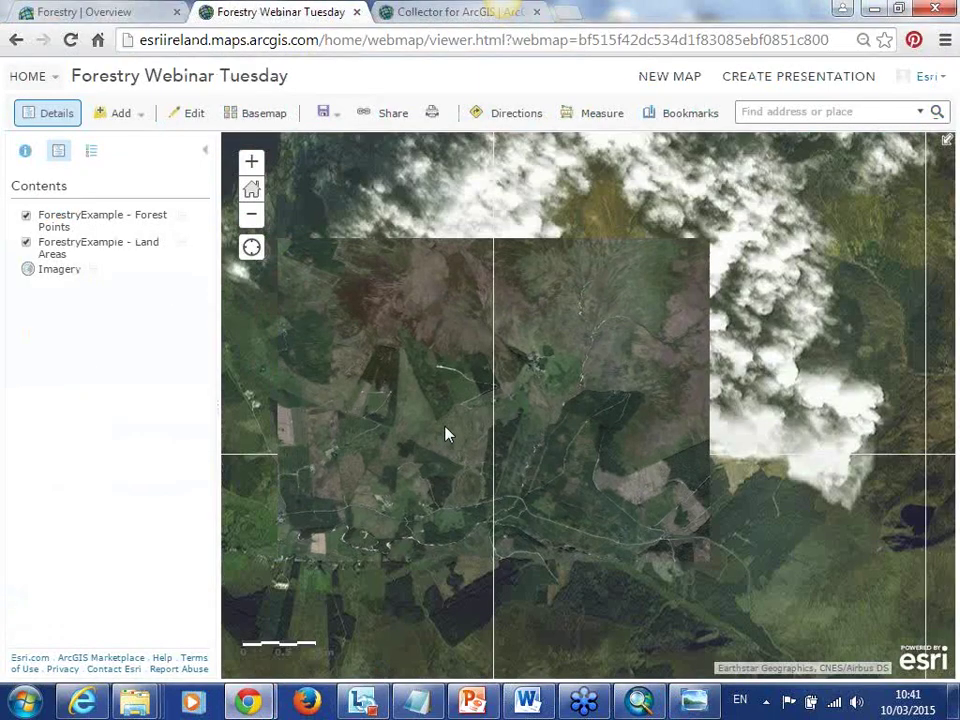
{"action": "scroll", "coordinate": [470, 522], "scroll_direction": "up", "scroll_amount": 1}
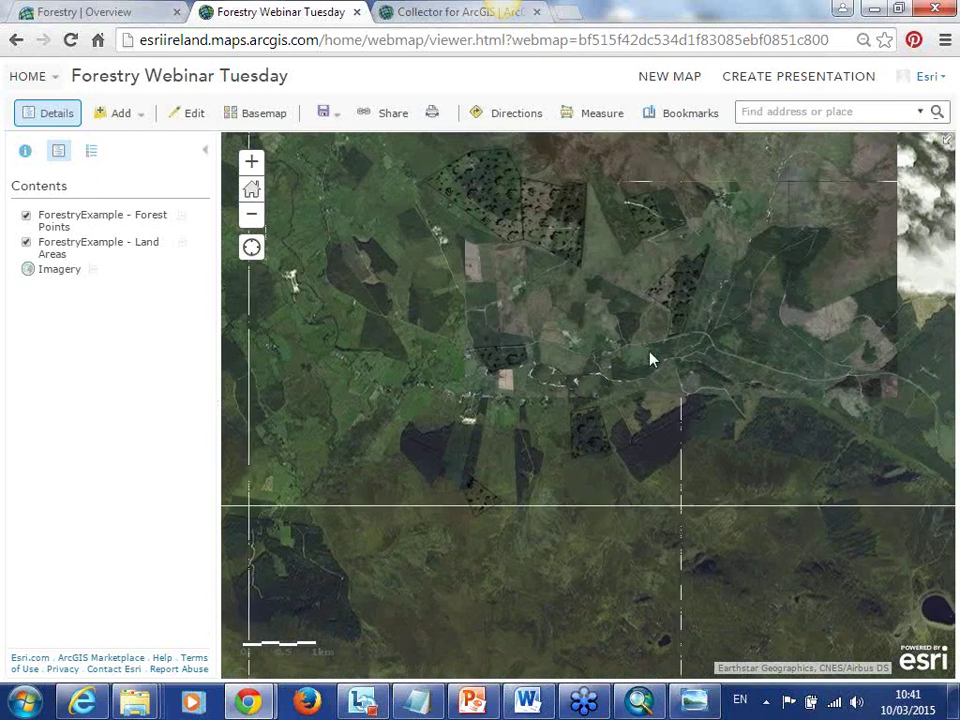
{"action": "scroll", "coordinate": [560, 487], "scroll_direction": "up", "scroll_amount": 1}
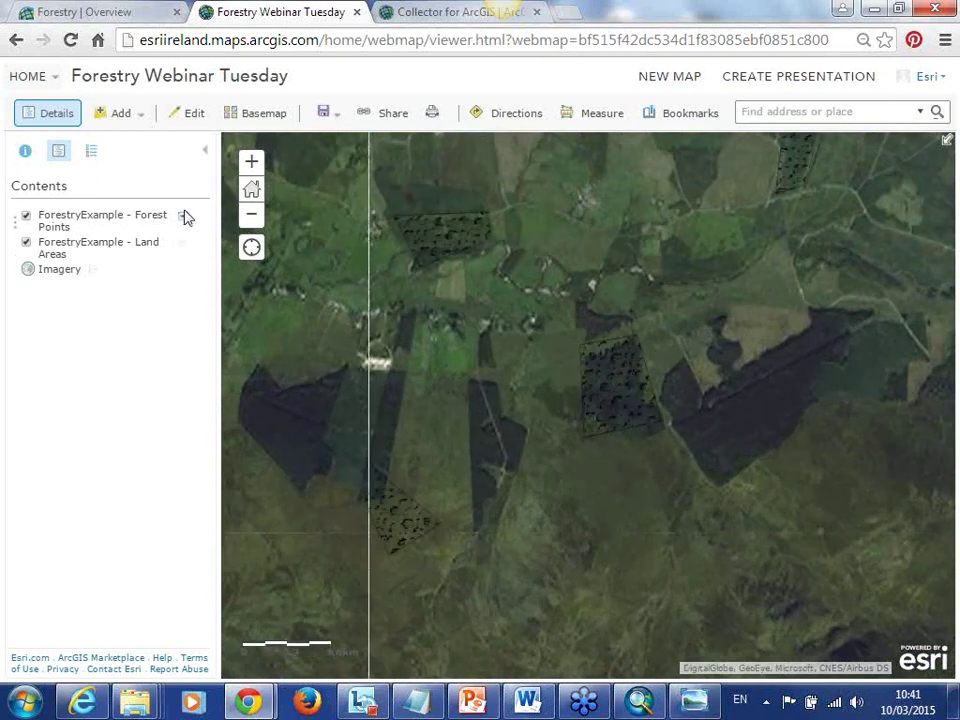
{"action": "left_click", "coordinate": [184, 246]}
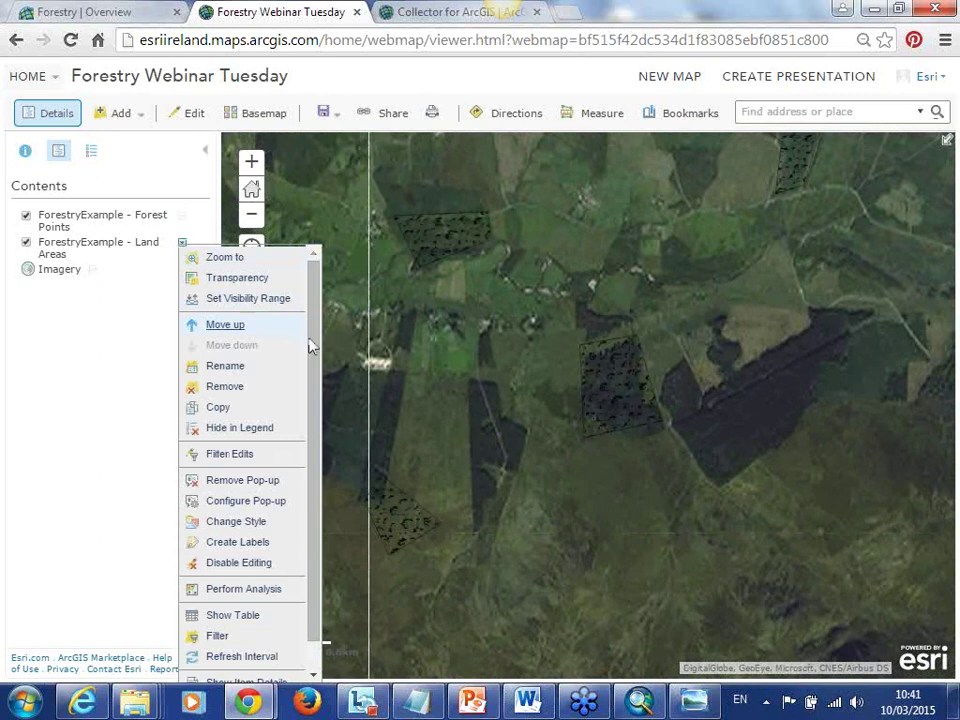
{"action": "scroll", "coordinate": [315, 350], "scroll_direction": "down", "scroll_amount": 1}
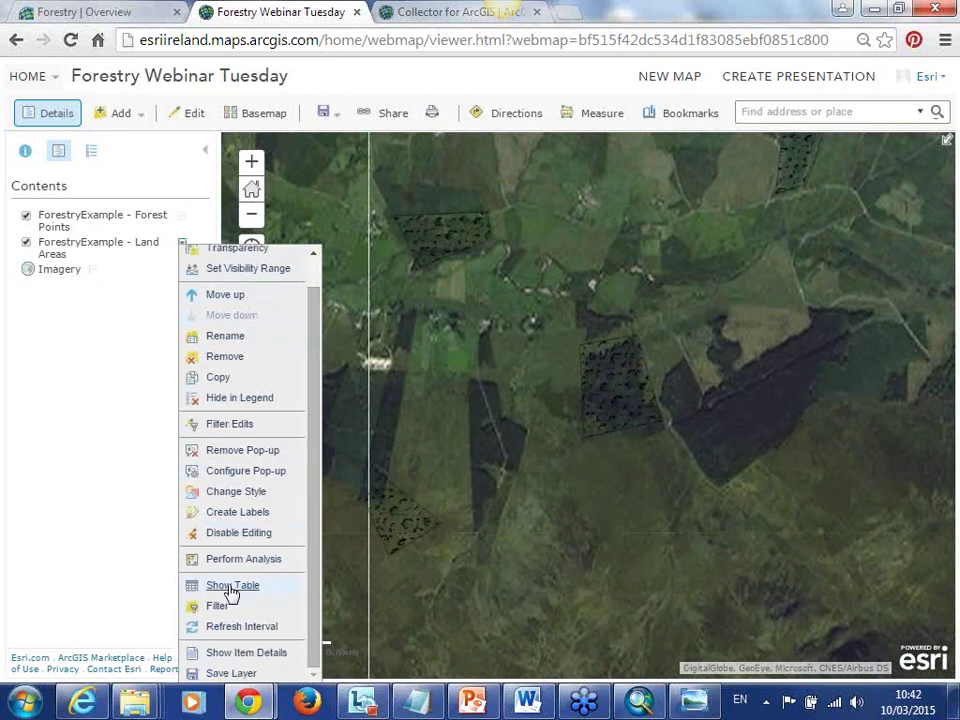
{"action": "left_click", "coordinate": [233, 587]}
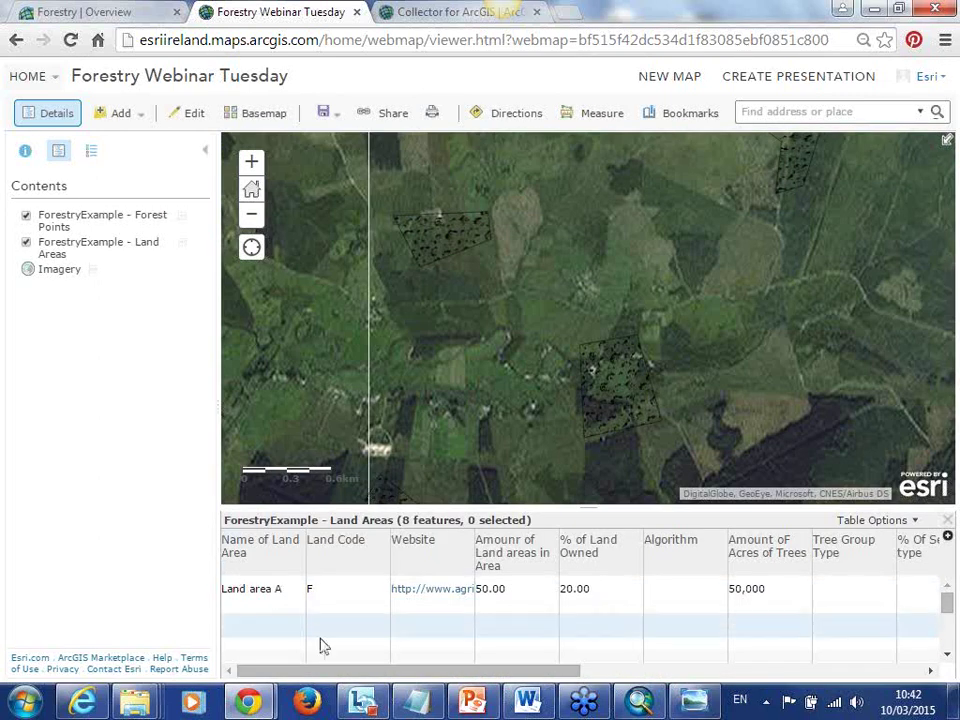
{"action": "left_click_drag", "start_coordinate": [467, 675], "coordinate": [814, 688]}
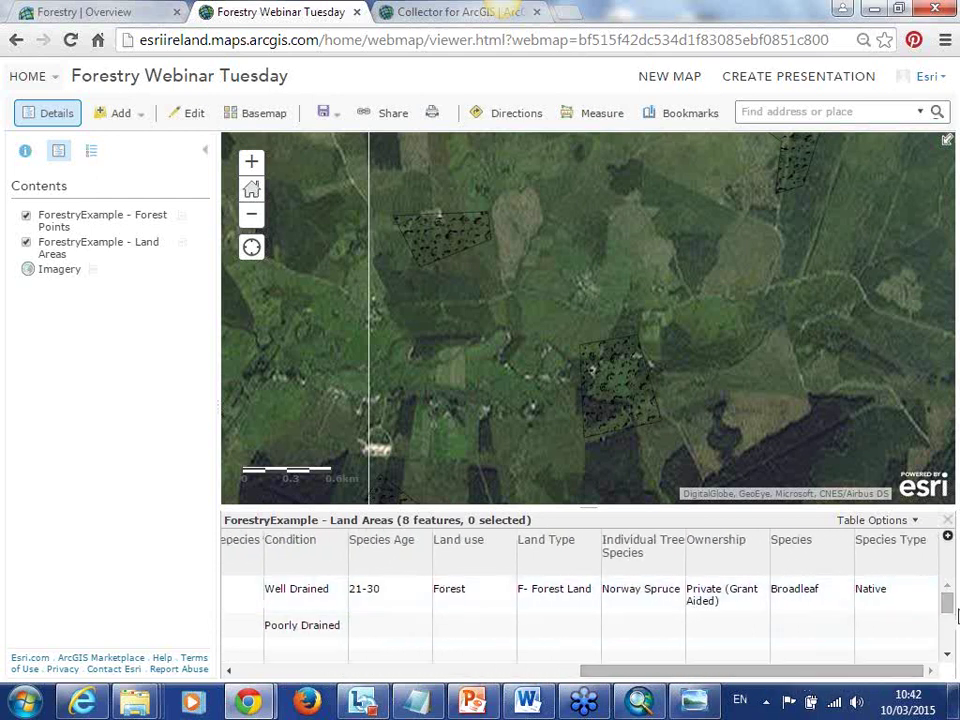
{"action": "mouse_move", "coordinate": [945, 606]}
{"action": "left_mouse_down"}
{"action": "mouse_move", "coordinate": [948, 641]}
{"action": "mouse_move", "coordinate": [948, 603]}
{"action": "left_mouse_up"}
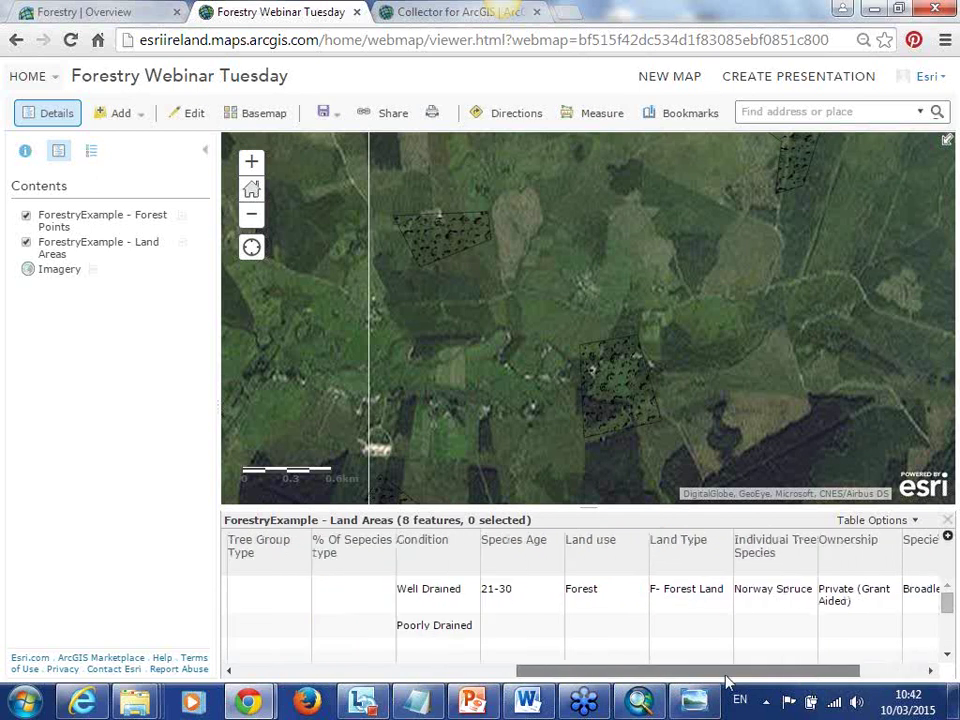
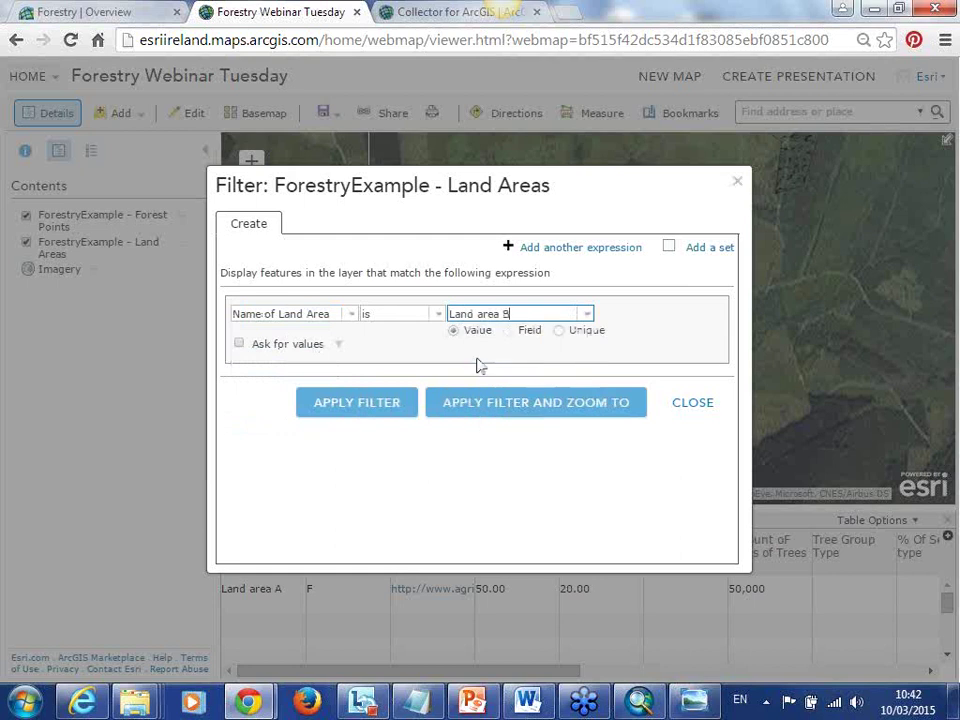
Apply the Land area B filter with zoom, pan around, then reopen and close the filter settings
{"action": "left_click", "coordinate": [500, 404]}
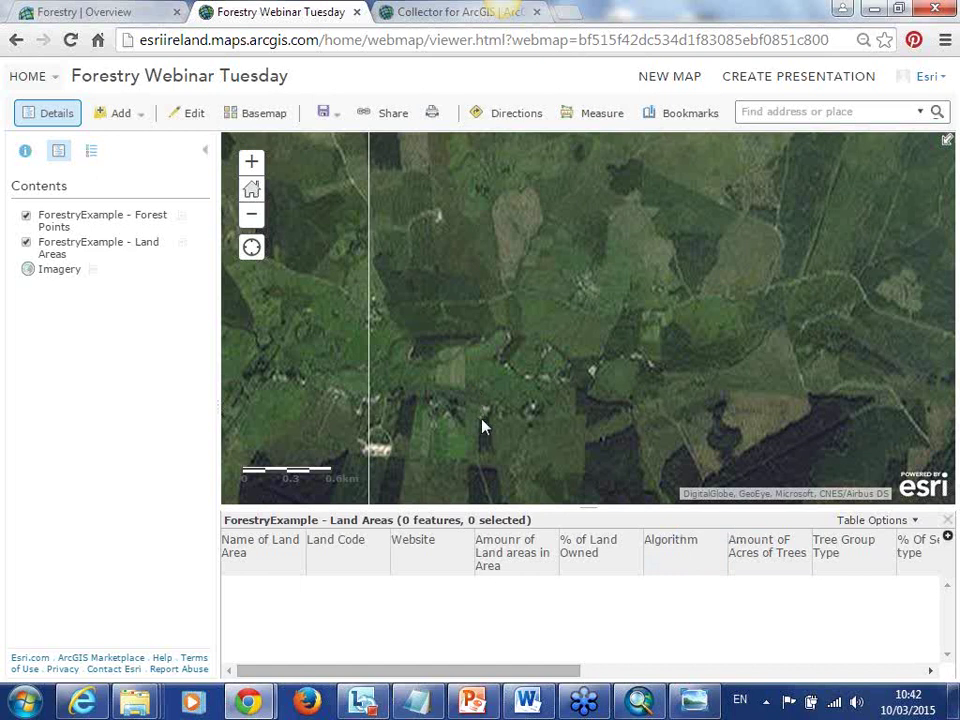
{"action": "left_click_drag", "start_coordinate": [482, 427], "coordinate": [495, 298]}
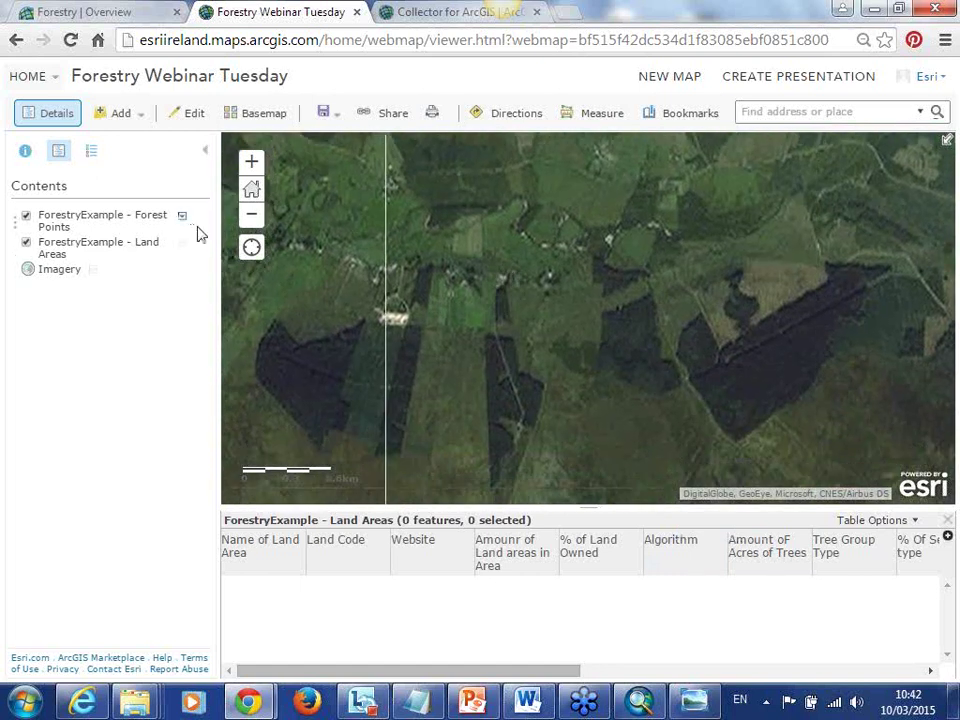
{"action": "scroll", "coordinate": [525, 328], "scroll_direction": "down", "scroll_amount": 1}
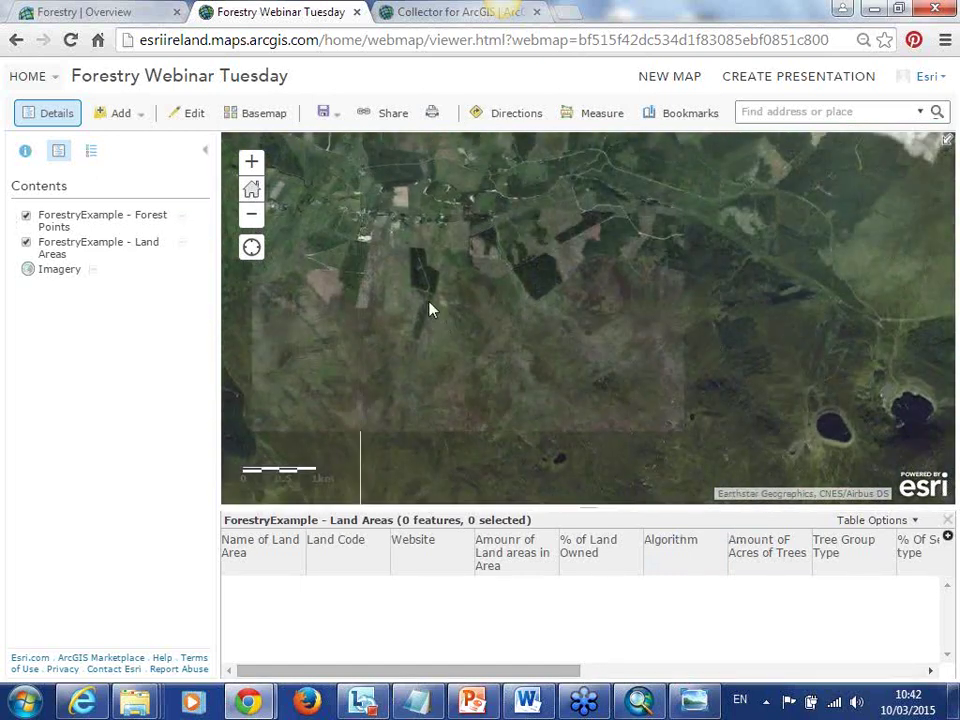
{"action": "left_click_drag", "start_coordinate": [430, 310], "coordinate": [595, 470]}
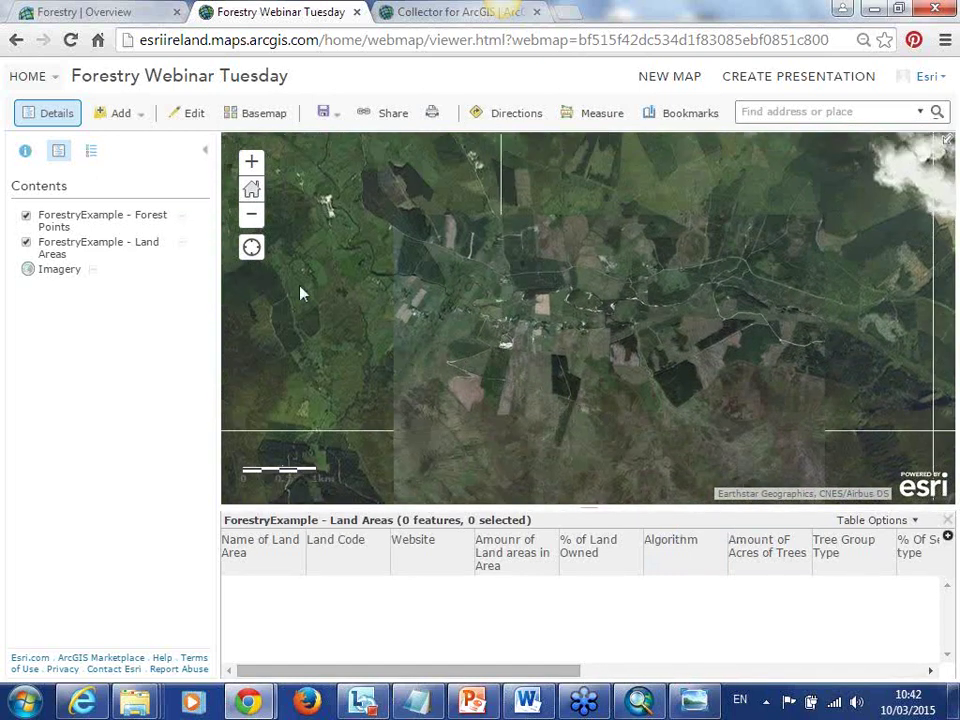
{"action": "left_click", "coordinate": [182, 246]}
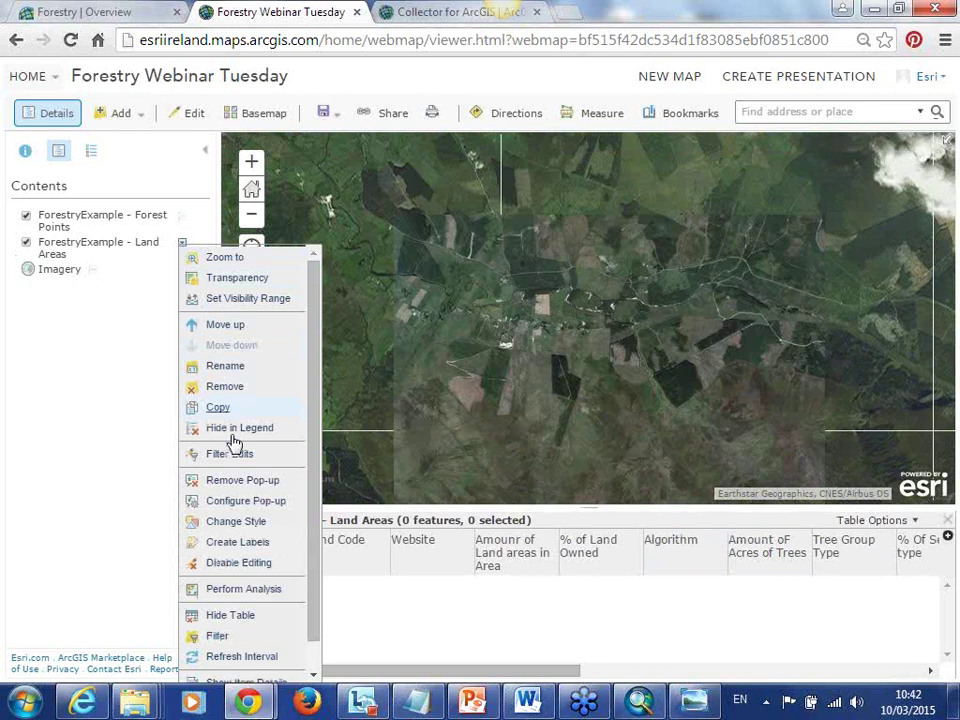
{"action": "left_click", "coordinate": [217, 640]}
{"action": "left_click", "coordinate": [425, 290]}
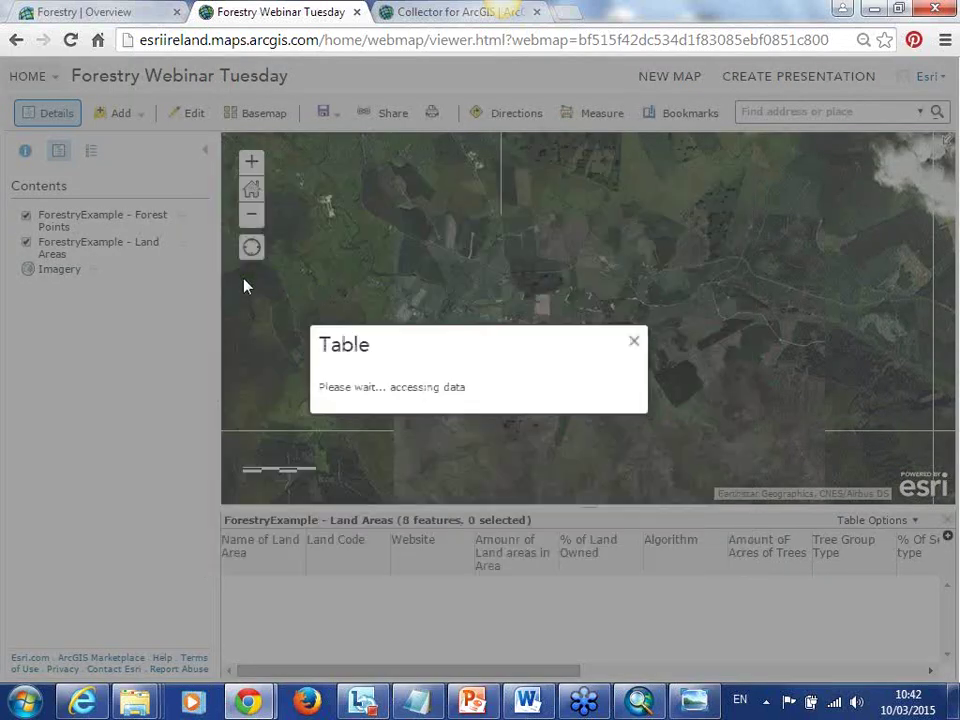
{"action": "scroll", "coordinate": [452, 326], "scroll_direction": "up", "scroll_amount": 2}
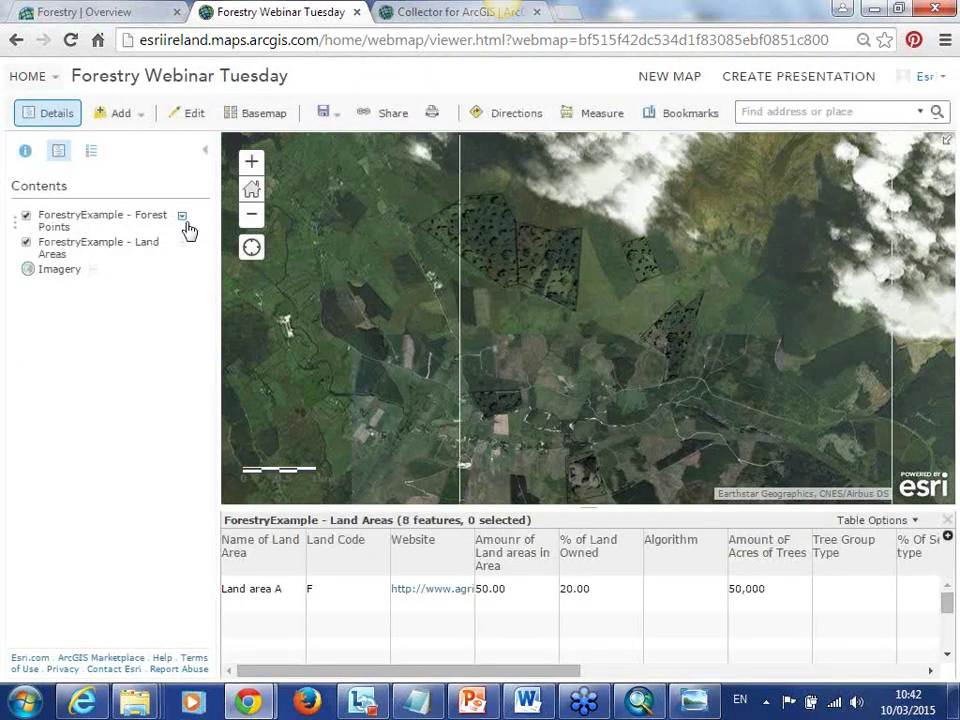
Filter Land Areas to Name of Land Area is Land area E and zoom to it
{"action": "left_click", "coordinate": [182, 246]}
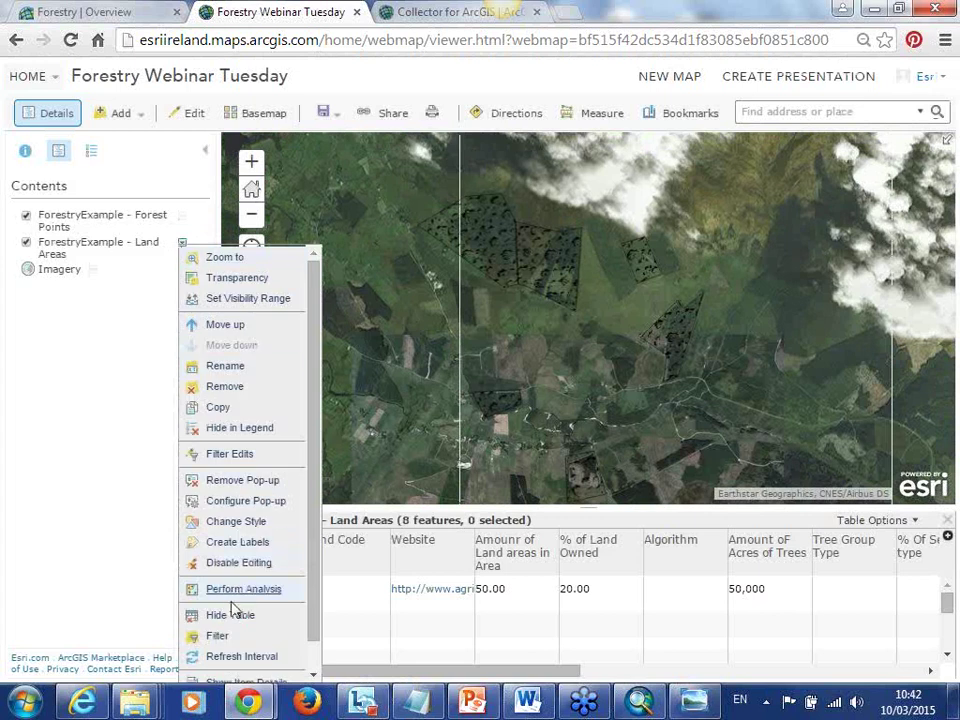
{"action": "left_click", "coordinate": [190, 636]}
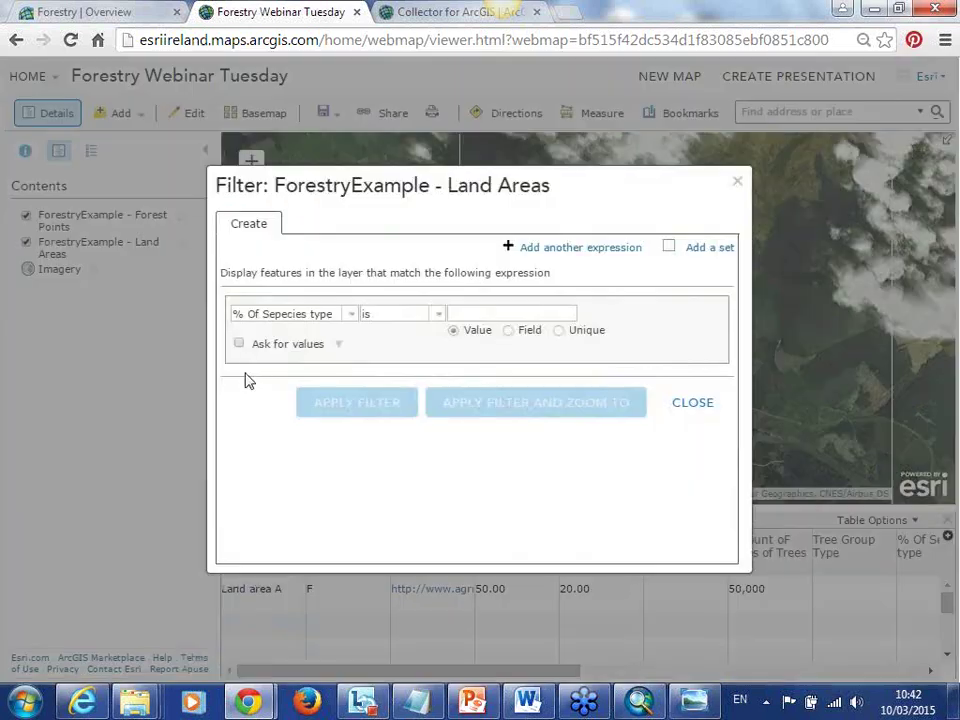
{"action": "left_click", "coordinate": [350, 318]}
{"action": "left_click_drag", "start_coordinate": [386, 354], "coordinate": [387, 400]}
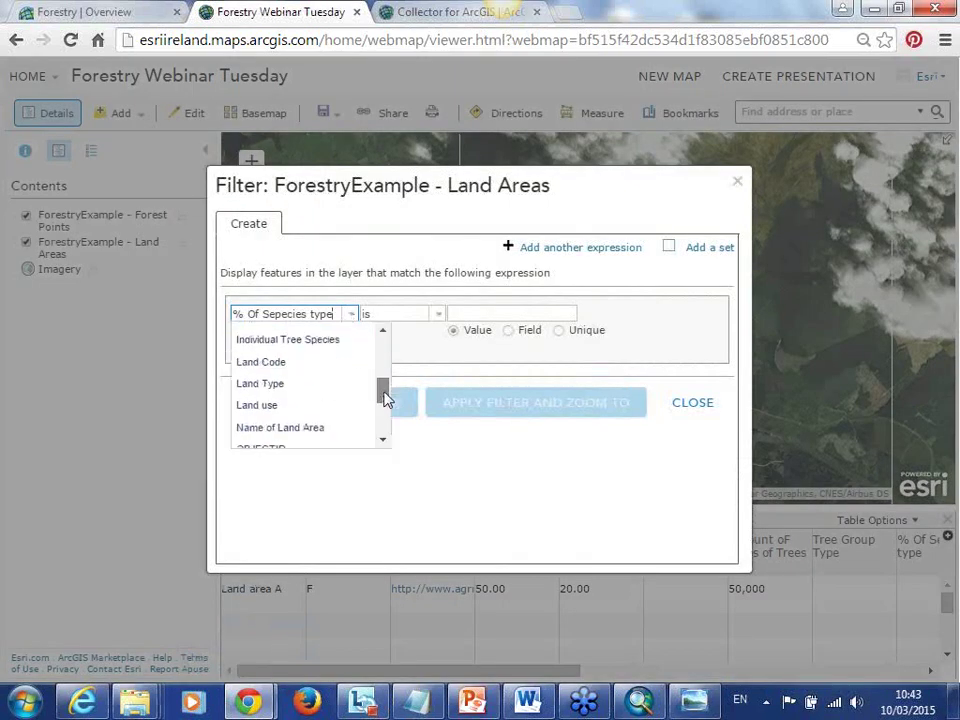
{"action": "left_click", "coordinate": [315, 430]}
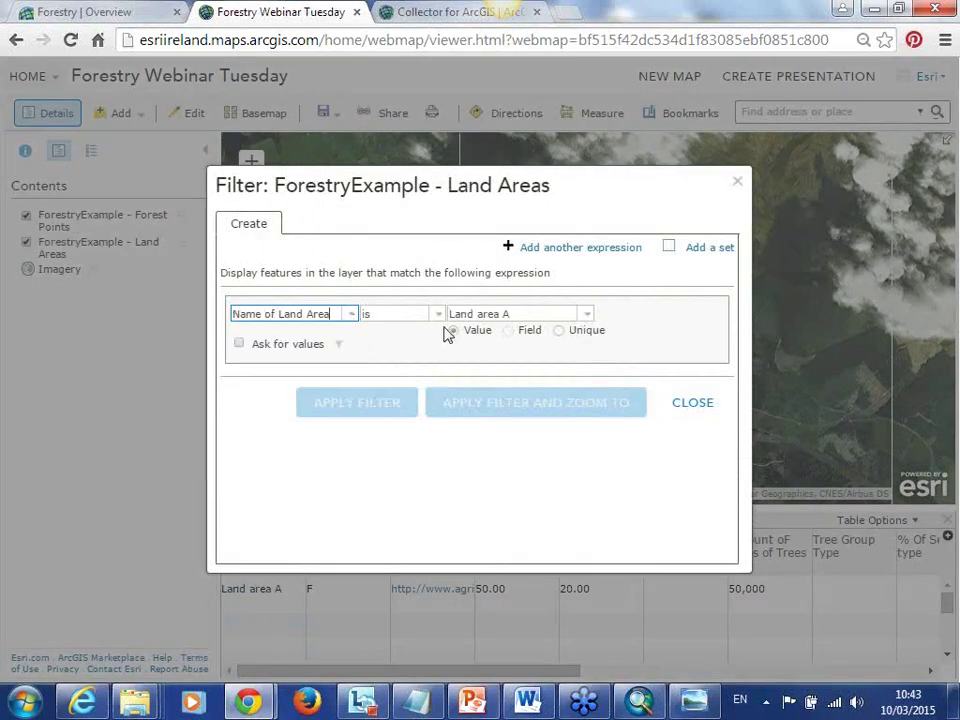
{"action": "left_click", "coordinate": [590, 318]}
{"action": "left_click", "coordinate": [493, 421]}
{"action": "left_click", "coordinate": [510, 407]}
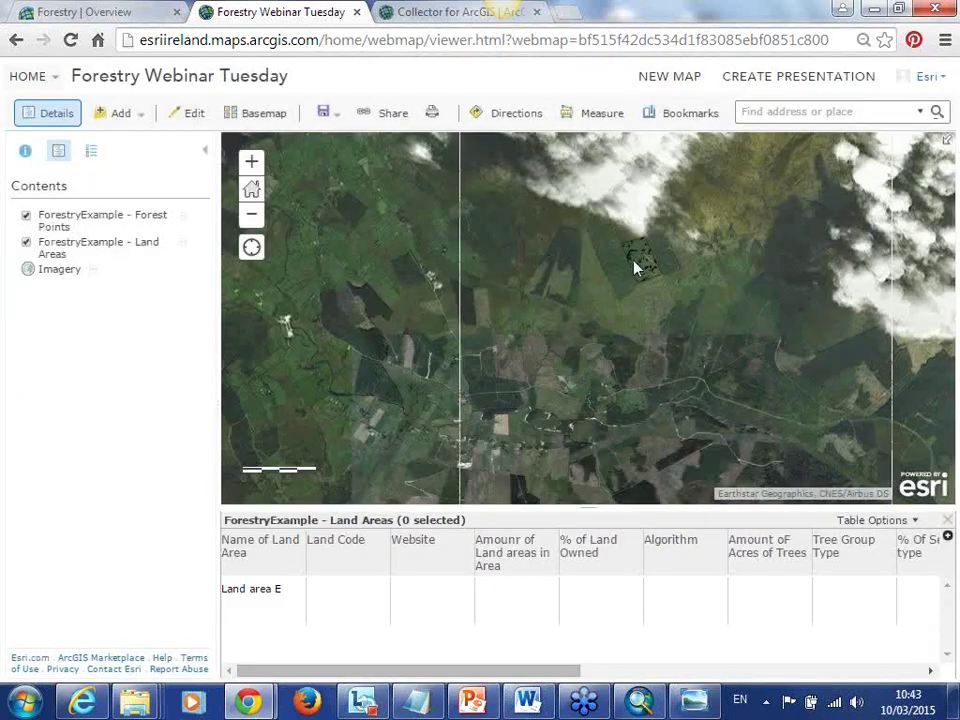
Inspect Land area E's attributes in its popup edit form, then close the form
{"action": "left_click", "coordinate": [640, 262]}
{"action": "left_click_drag", "start_coordinate": [810, 289], "coordinate": [766, 445]}
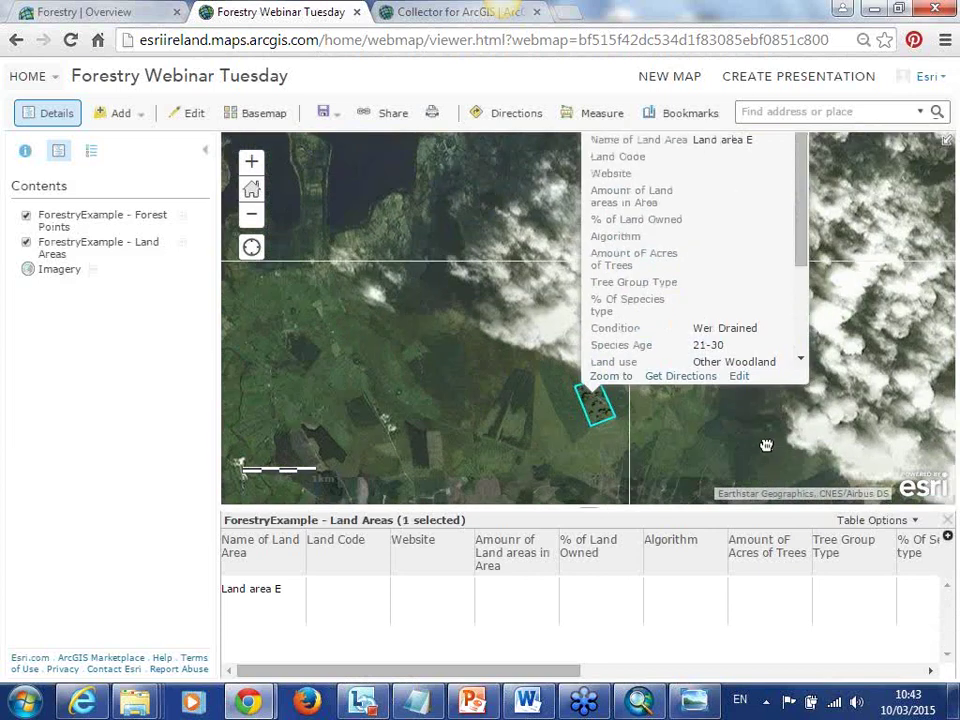
{"action": "left_click_drag", "start_coordinate": [783, 225], "coordinate": [787, 155]}
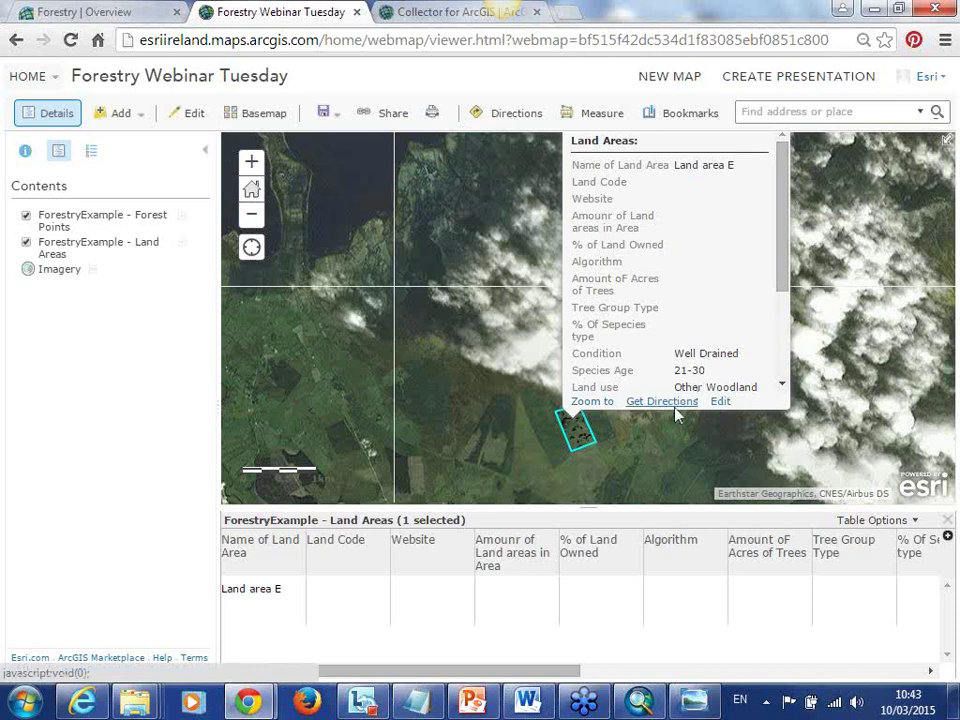
{"action": "left_click", "coordinate": [720, 402]}
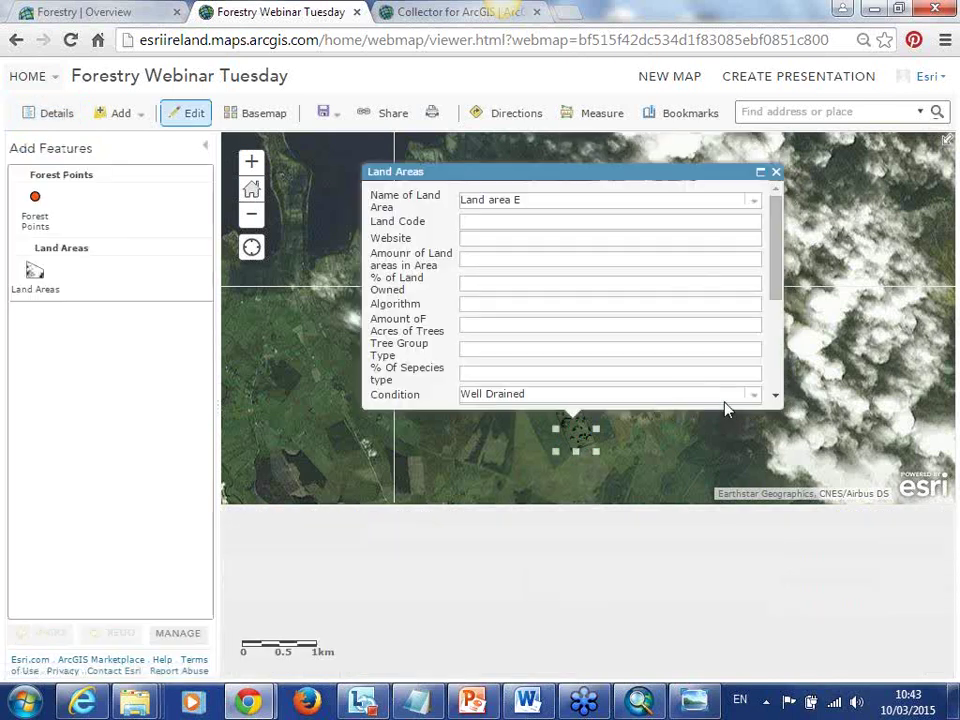
{"action": "left_click_drag", "start_coordinate": [787, 261], "coordinate": [777, 205]}
{"action": "left_click", "coordinate": [776, 173]}
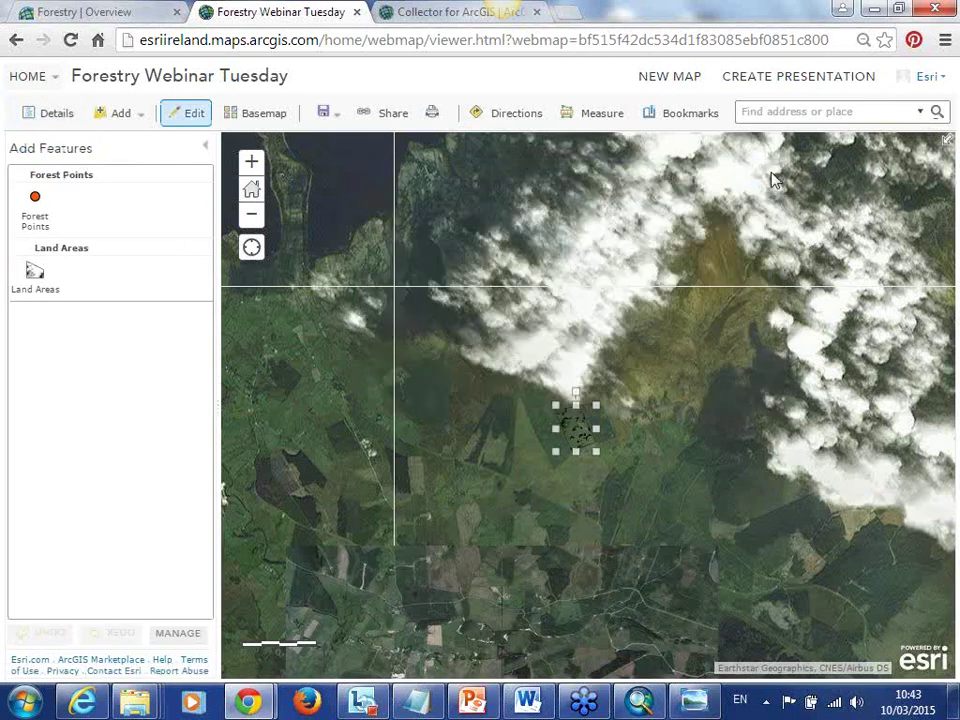
Save the Forestry Webinar Tuesday web map and collapse the Details panel
{"action": "left_click", "coordinate": [327, 113]}
{"action": "left_click", "coordinate": [320, 140]}
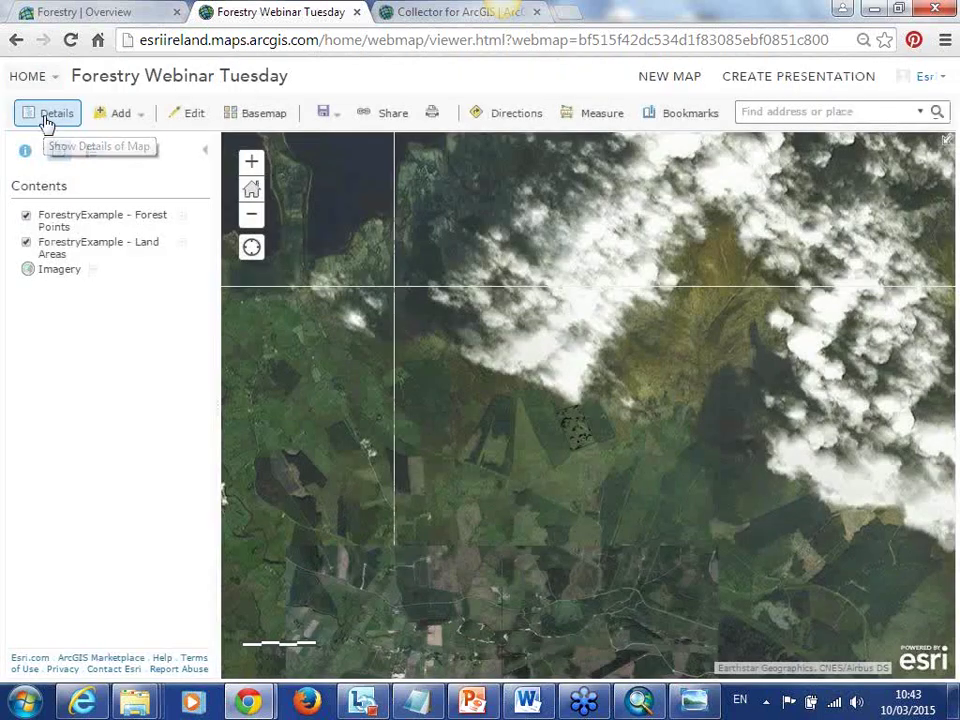
{"action": "left_click", "coordinate": [46, 118]}
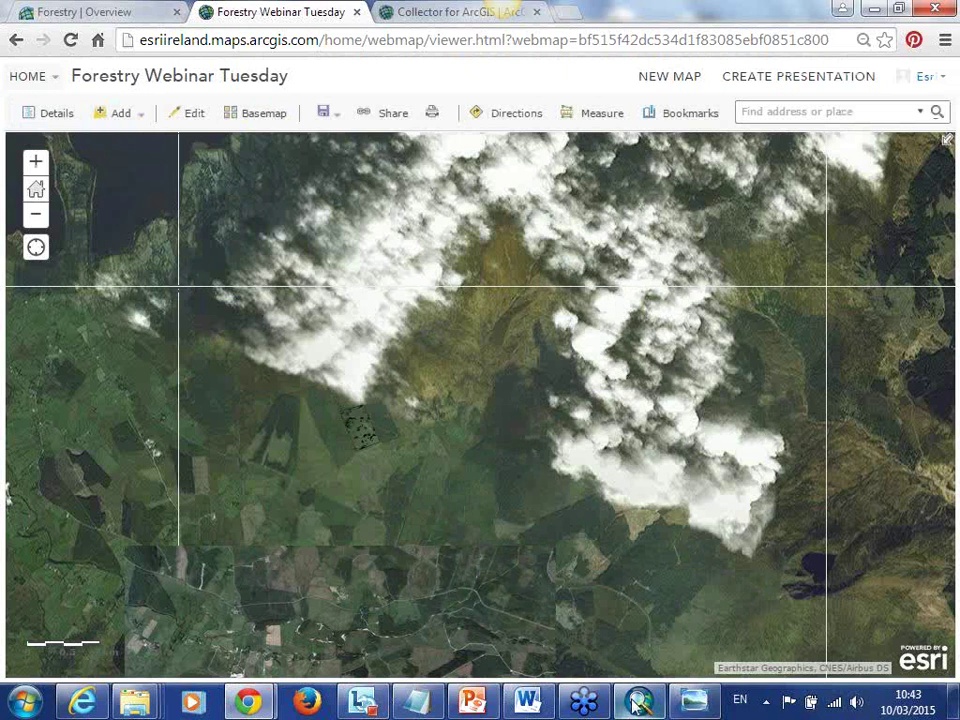
{"action": "mouse_move", "coordinate": [636, 704]}
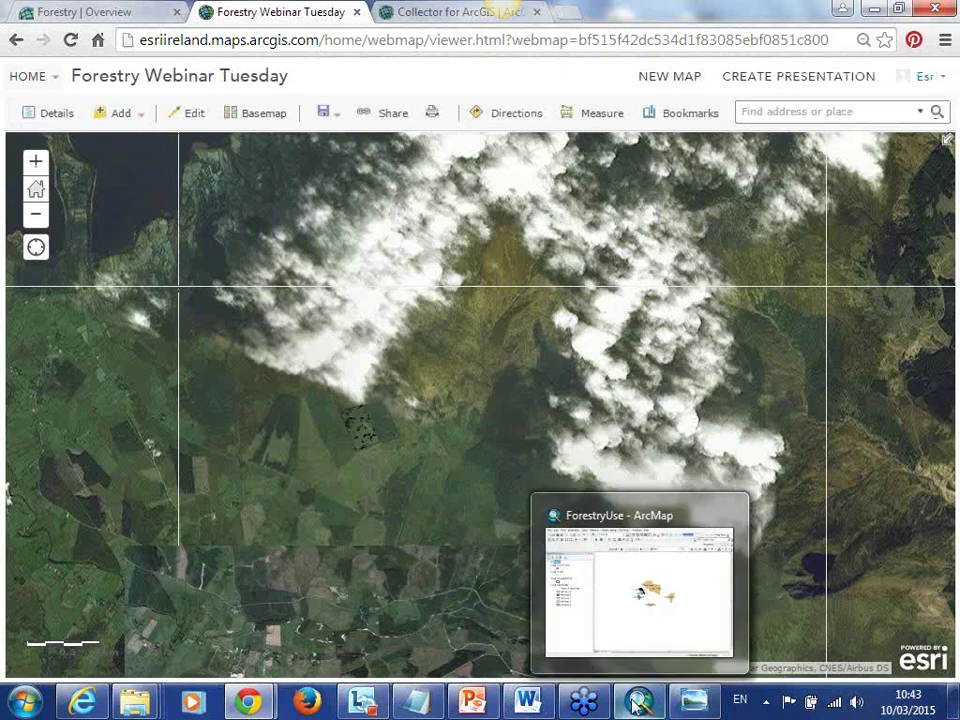
Drag ForestryExample from the Catalog's My Hosted Services onto the ForestryUse map in ArcMap, then close the Catalog
{"action": "left_click", "coordinate": [636, 704]}
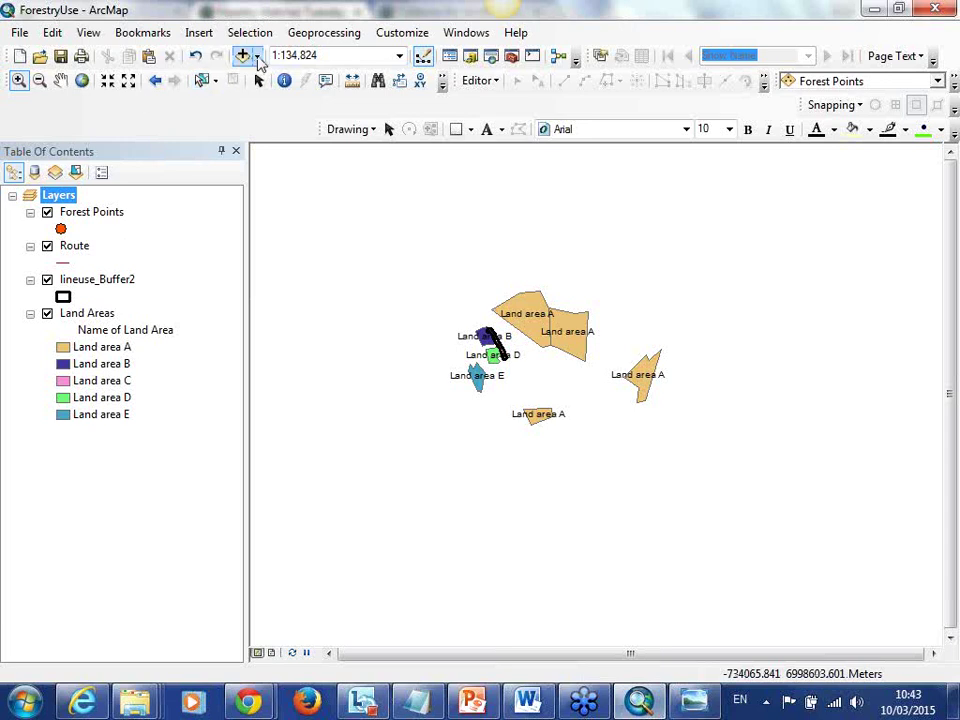
{"action": "left_click", "coordinate": [258, 57]}
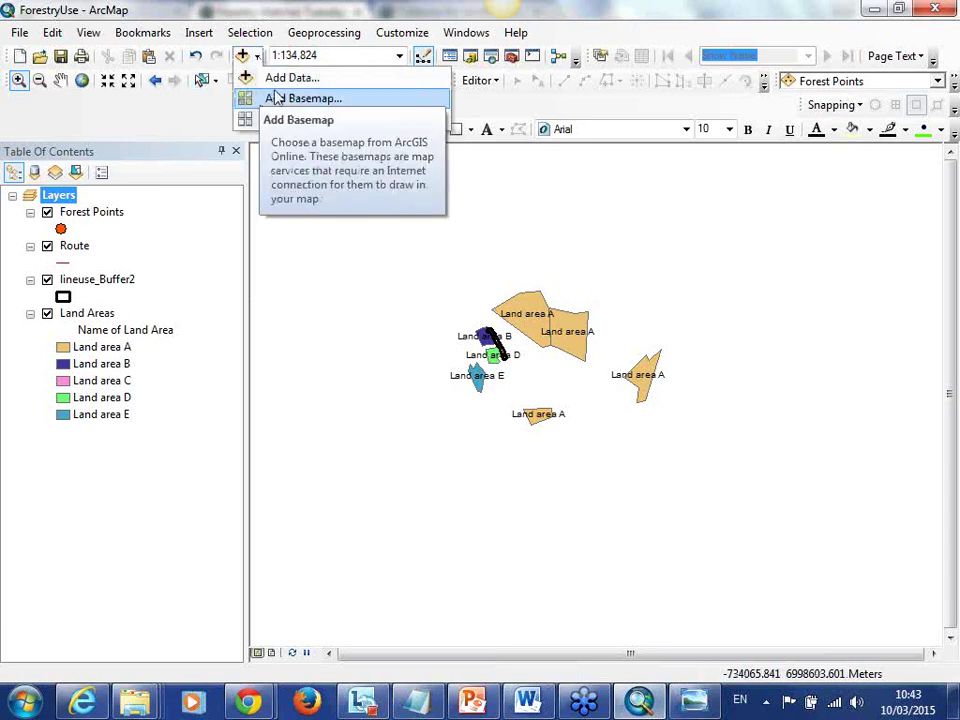
{"action": "left_click", "coordinate": [478, 60]}
{"action": "left_click", "coordinate": [478, 60]}
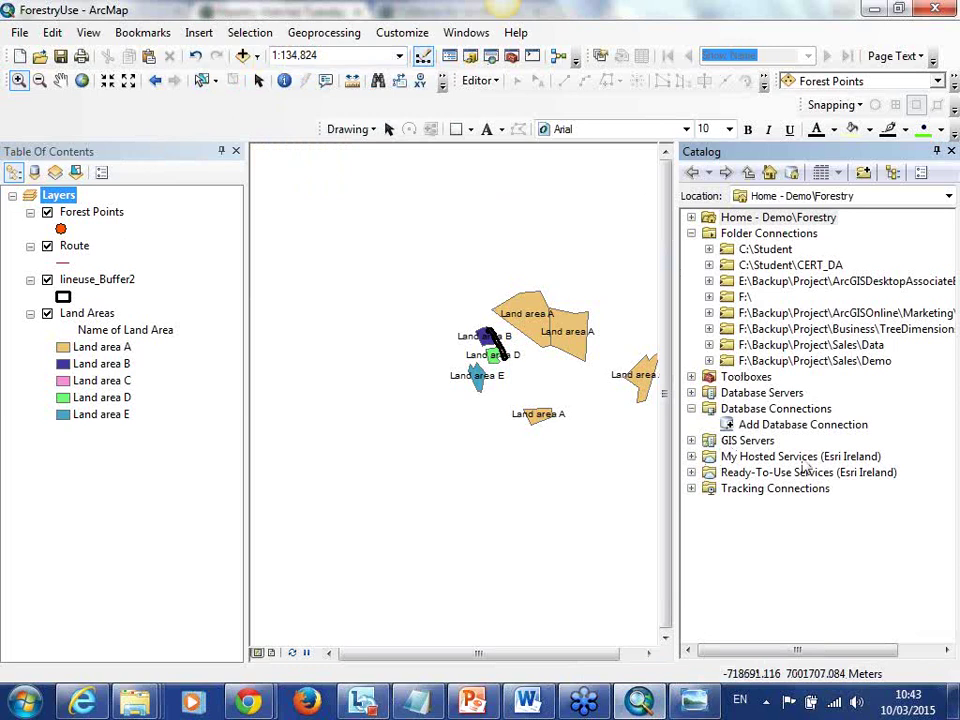
{"action": "left_click", "coordinate": [691, 457]}
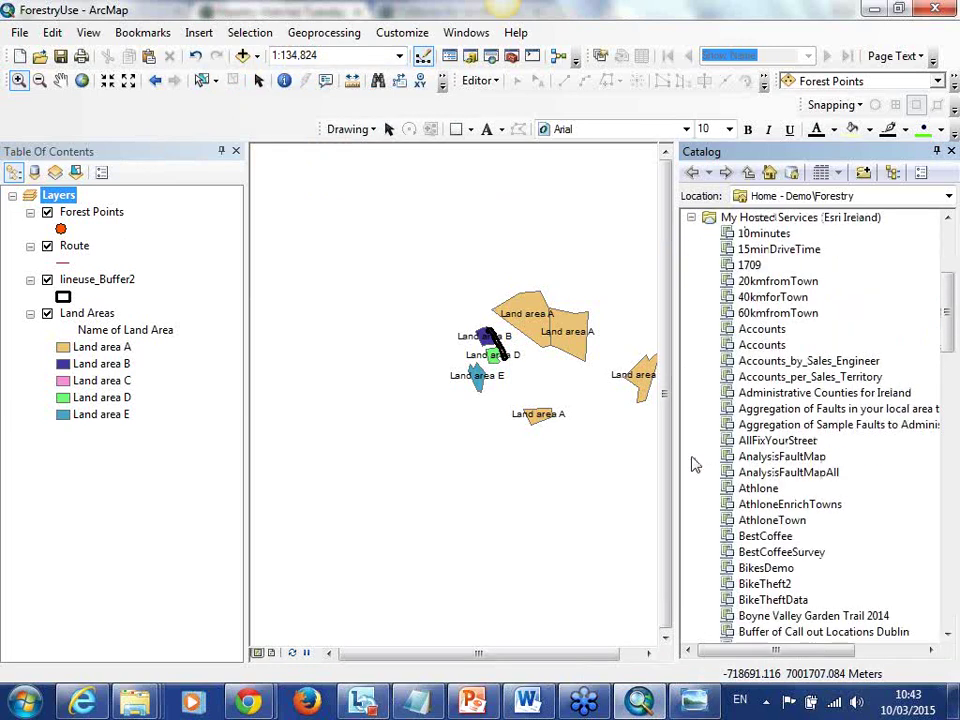
{"action": "scroll", "coordinate": [694, 472], "scroll_direction": "down", "scroll_amount": 15}
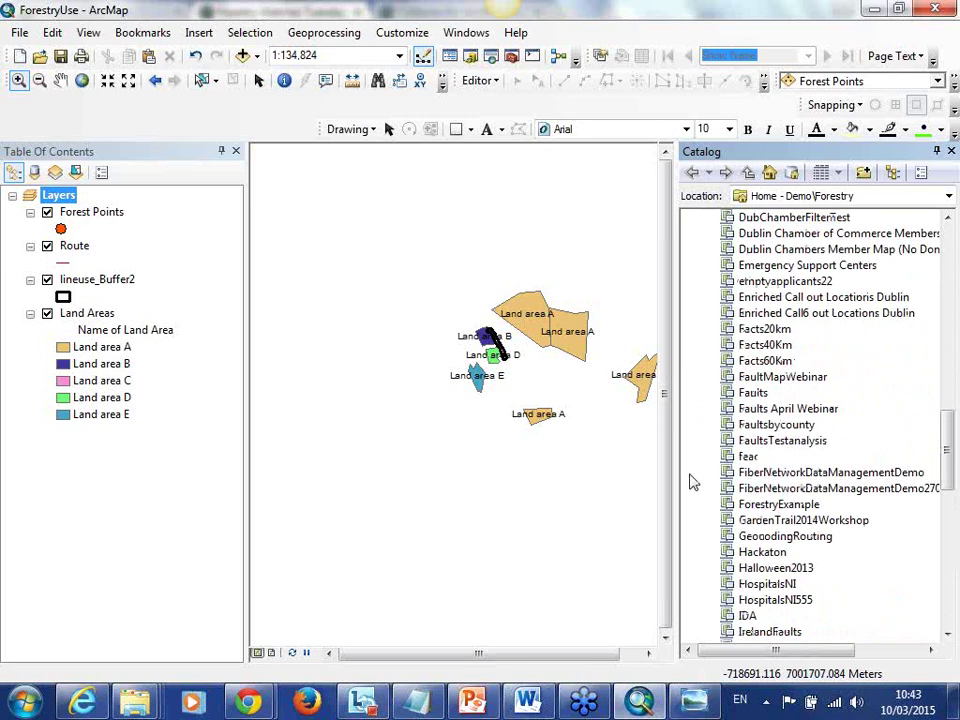
{"action": "scroll", "coordinate": [694, 483], "scroll_direction": "down", "scroll_amount": 3}
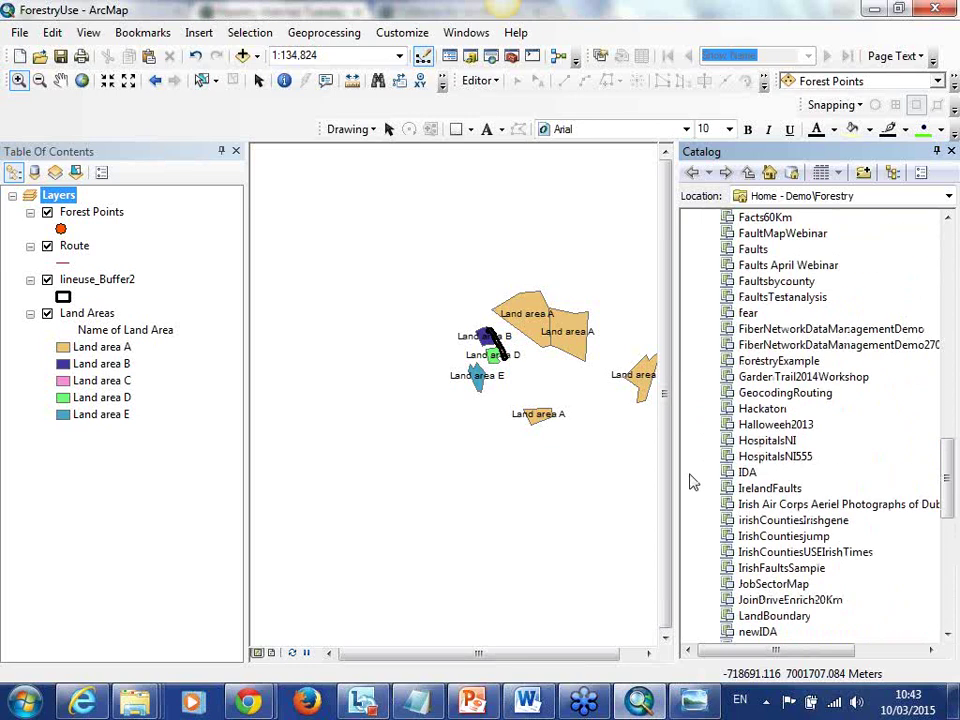
{"action": "scroll", "coordinate": [694, 483], "scroll_direction": "up", "scroll_amount": 1}
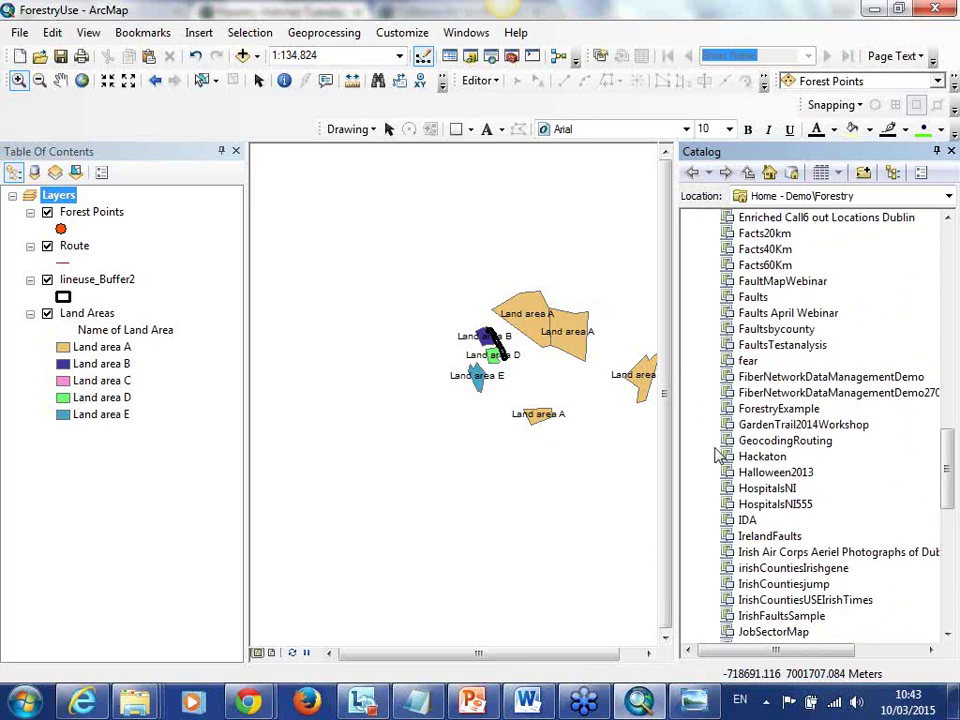
{"action": "left_click_drag", "start_coordinate": [775, 409], "coordinate": [440, 429]}
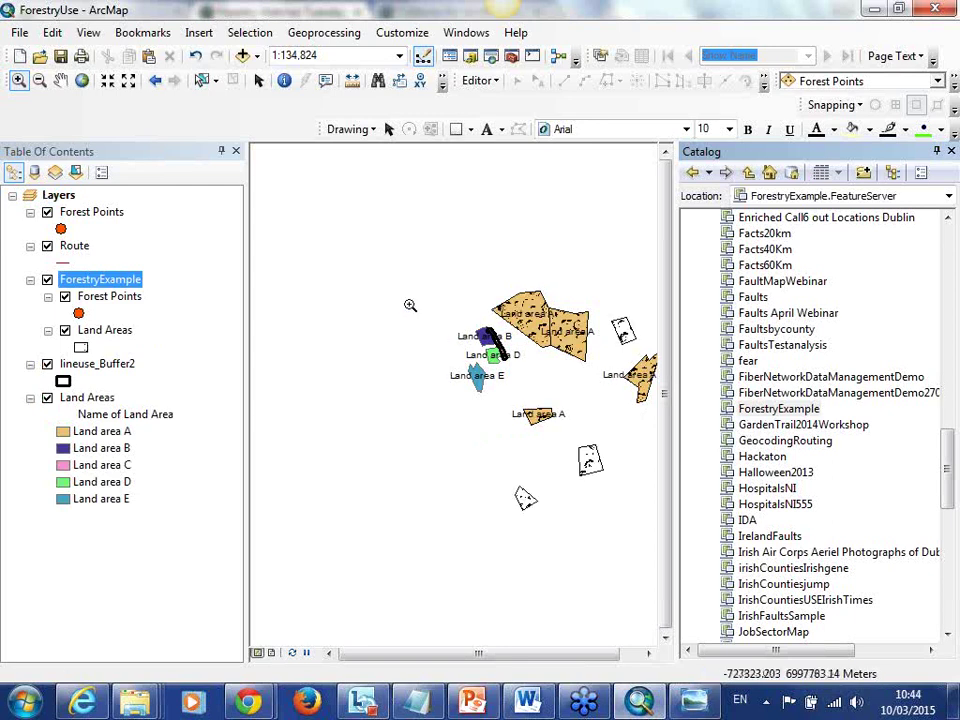
{"action": "left_click", "coordinate": [951, 151]}
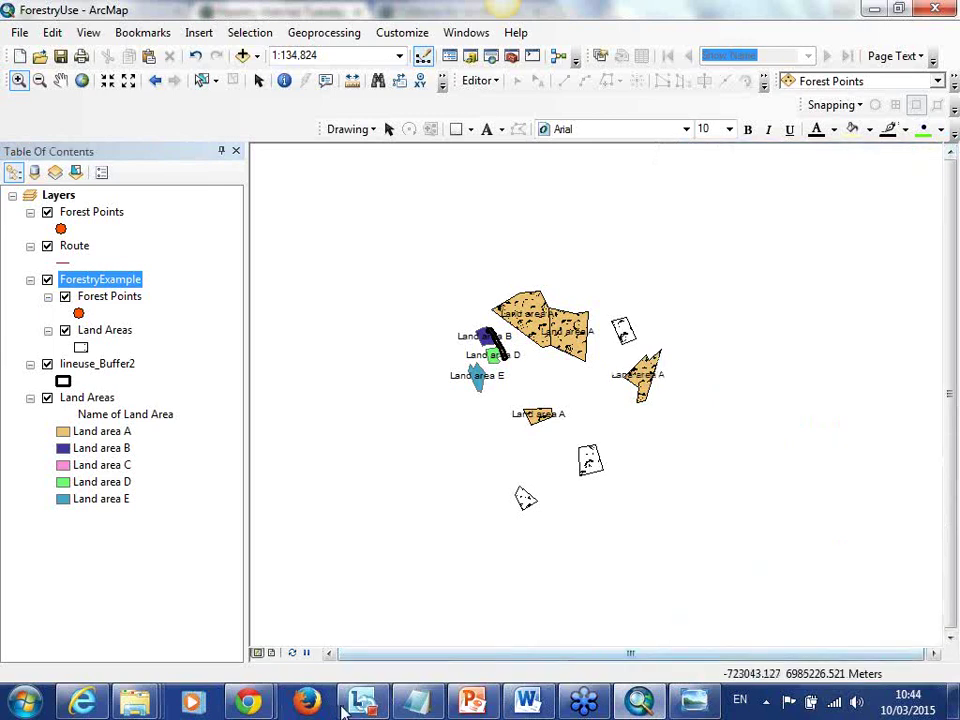
In the webinar presentation, go via slide 16 to slide 17, 'Demo of the ArcGIS Platform'
{"action": "left_click", "coordinate": [473, 703]}
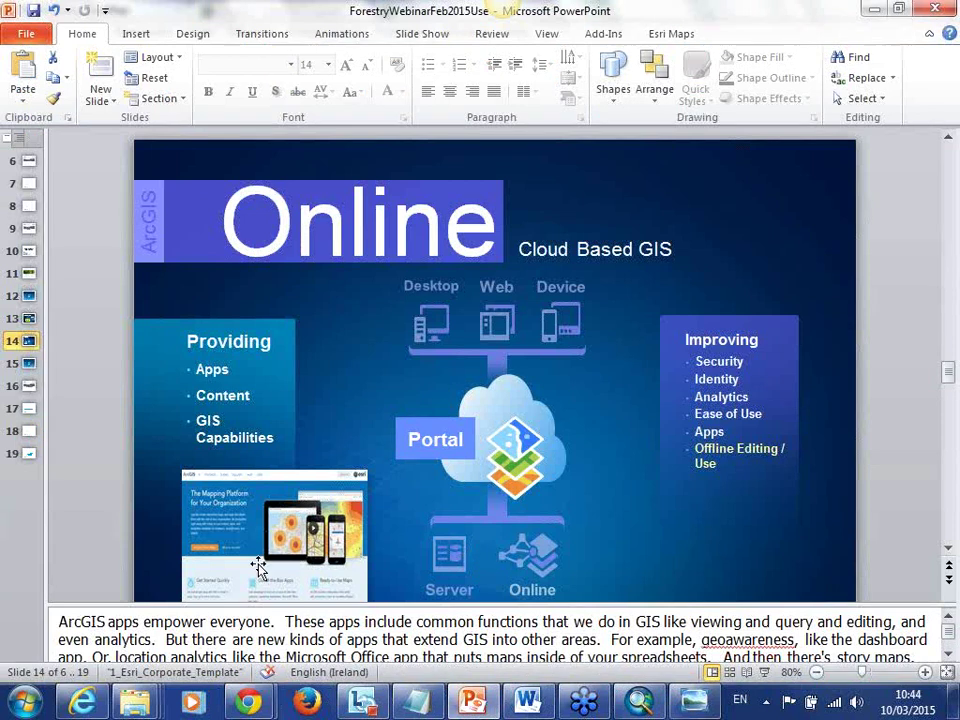
{"action": "left_click", "coordinate": [29, 386]}
{"action": "left_click", "coordinate": [29, 407]}
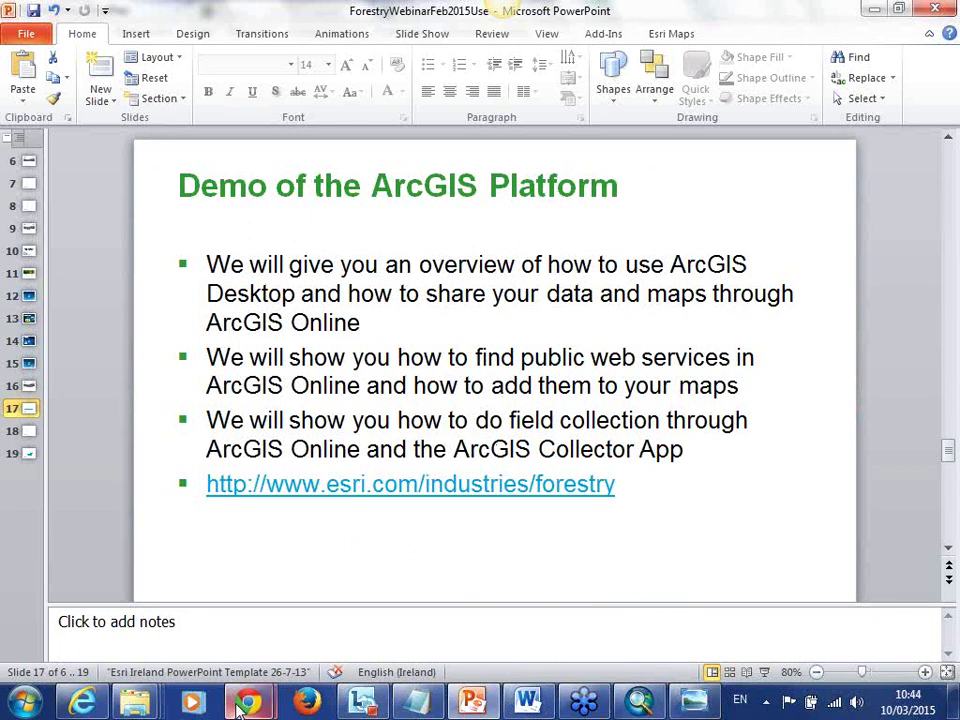
Search all of ArcGIS Online for NPWS layers from the Forestry Webinar Tuesday map
{"action": "mouse_move", "coordinate": [248, 703]}
{"action": "left_click", "coordinate": [190, 622]}
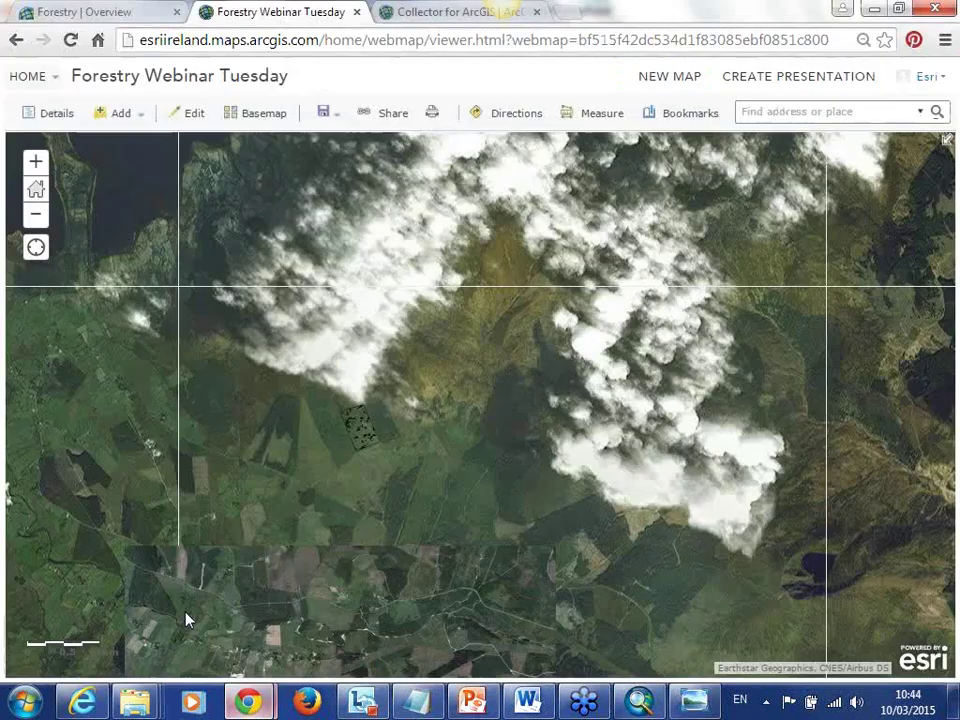
{"action": "left_click", "coordinate": [50, 118]}
{"action": "left_click", "coordinate": [125, 114]}
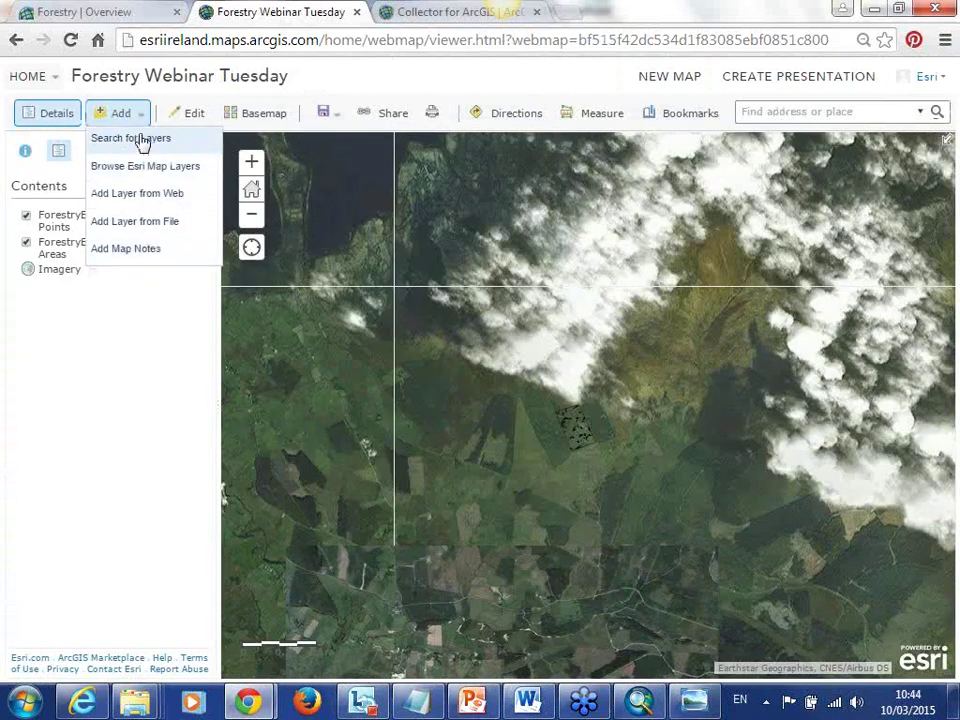
{"action": "left_click", "coordinate": [139, 139]}
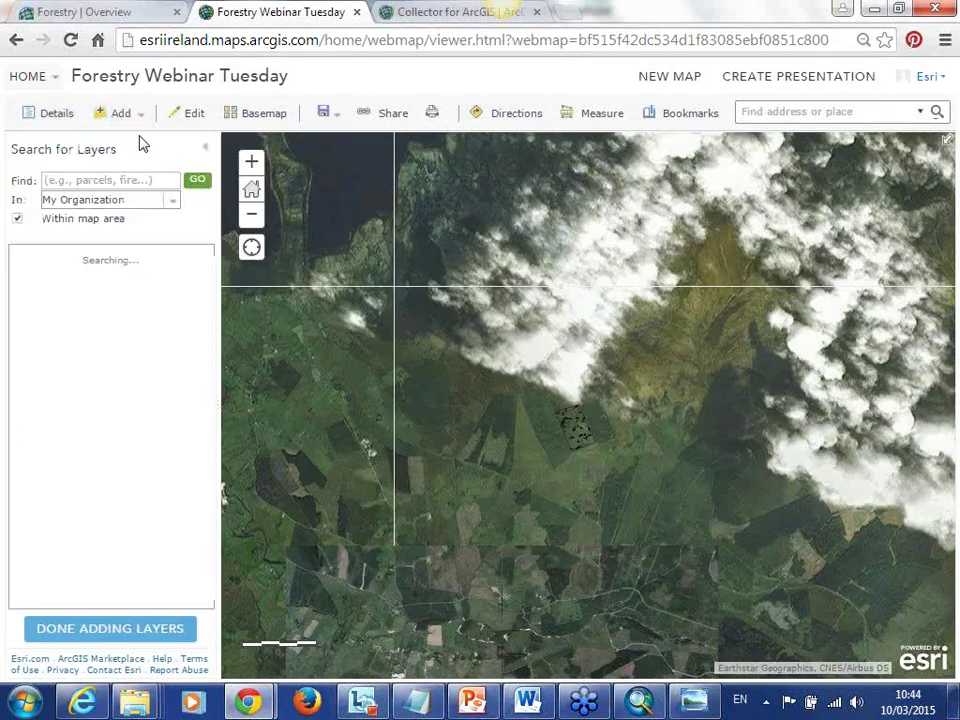
{"action": "left_click", "coordinate": [174, 202]}
{"action": "left_click", "coordinate": [98, 289]}
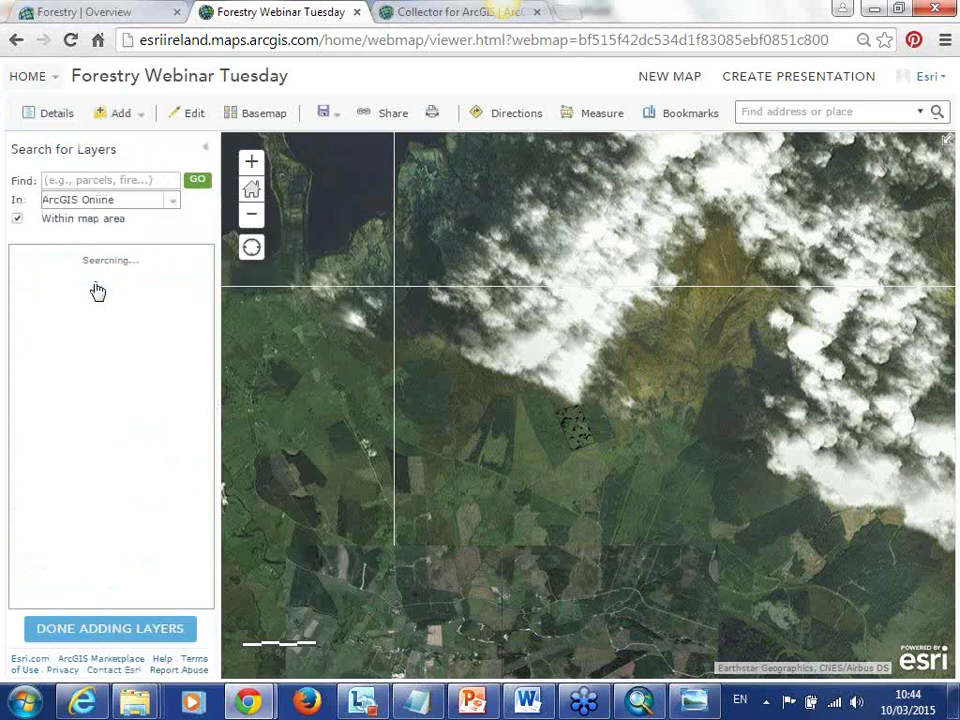
{"action": "left_click", "coordinate": [112, 180]}
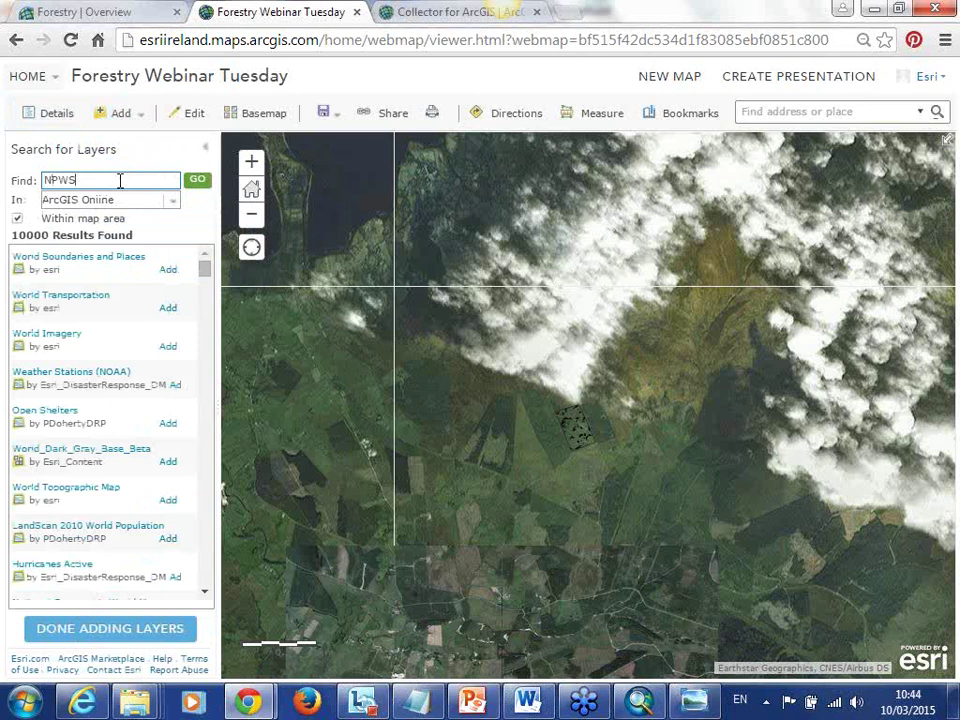
{"action": "key", "text": "Return"}
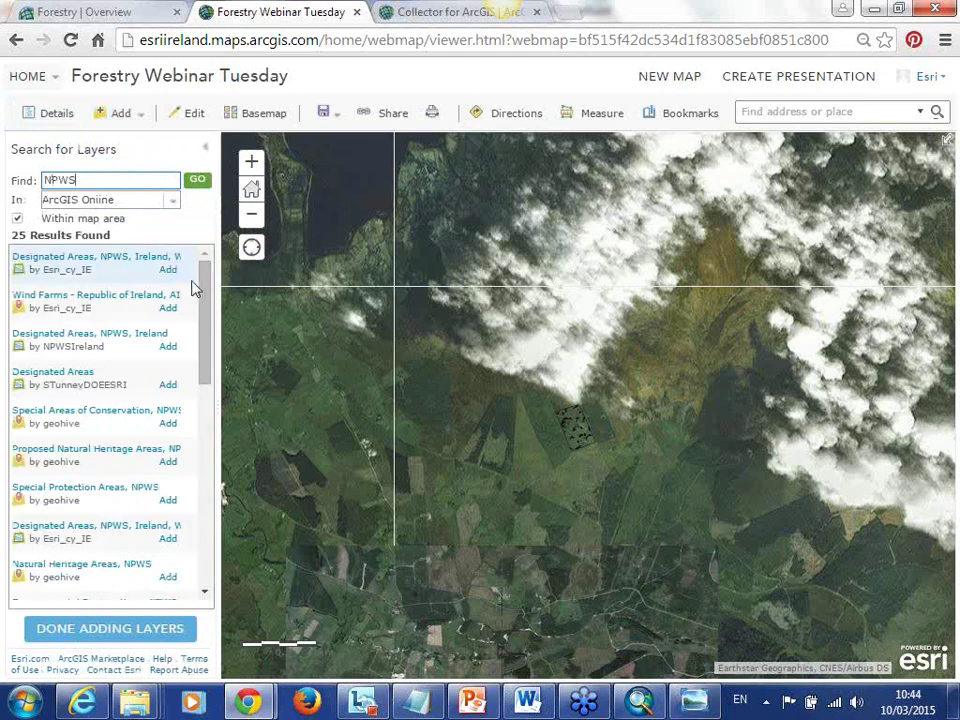
Add both Designated Areas NPWS layers to the map and dismiss the not-responding warning
{"action": "left_click_drag", "start_coordinate": [208, 287], "coordinate": [159, 259]}
{"action": "left_click", "coordinate": [167, 270]}
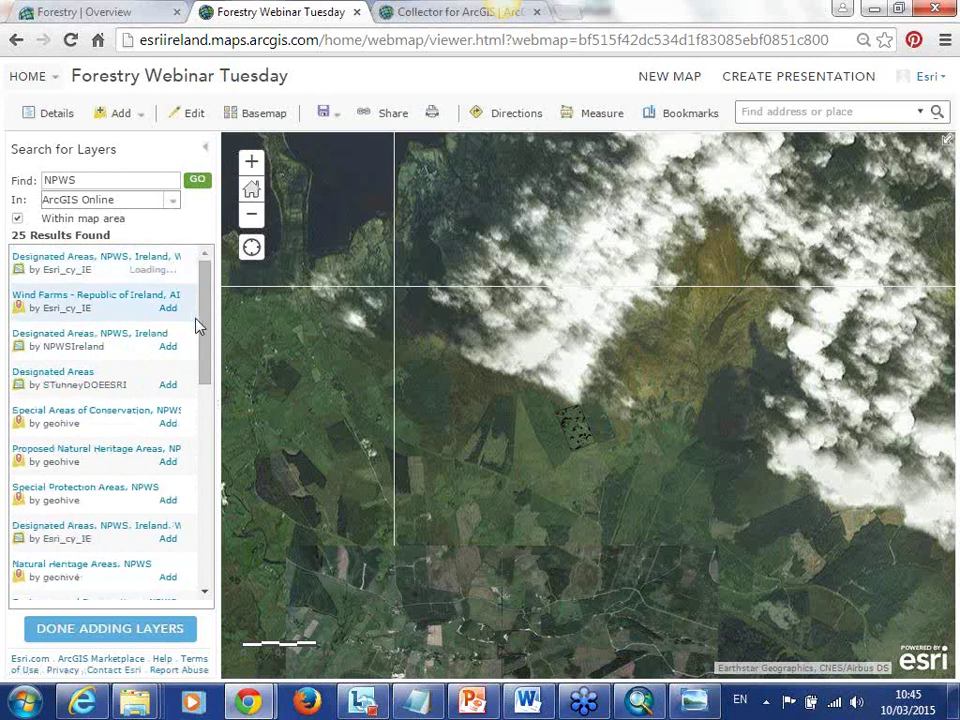
{"action": "left_click", "coordinate": [169, 539]}
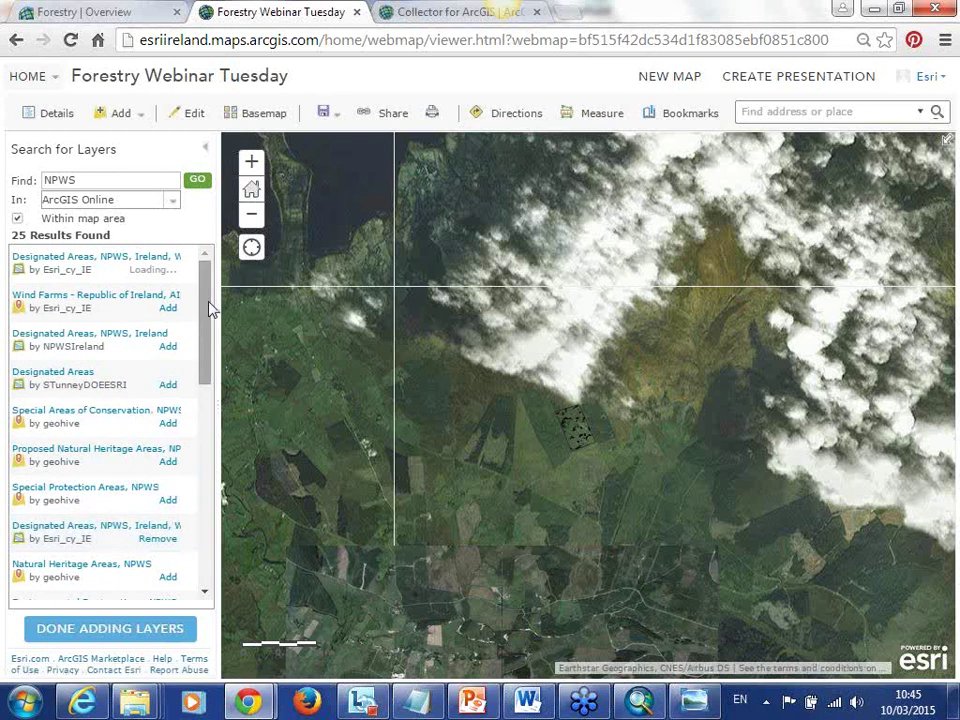
{"action": "left_click_drag", "start_coordinate": [208, 306], "coordinate": [207, 393]}
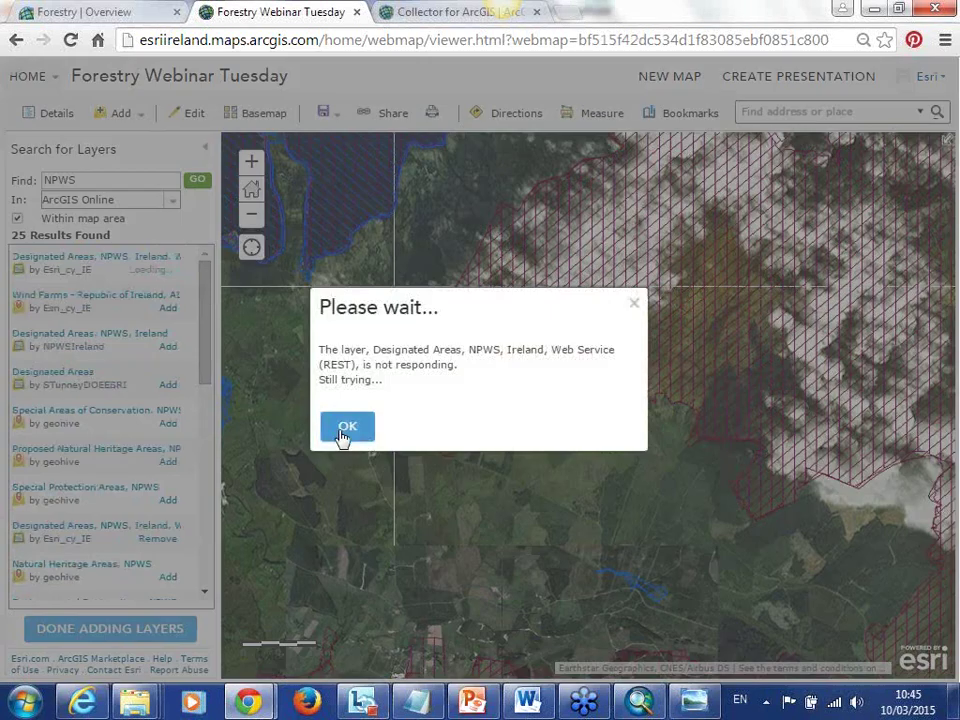
{"action": "left_click", "coordinate": [343, 427]}
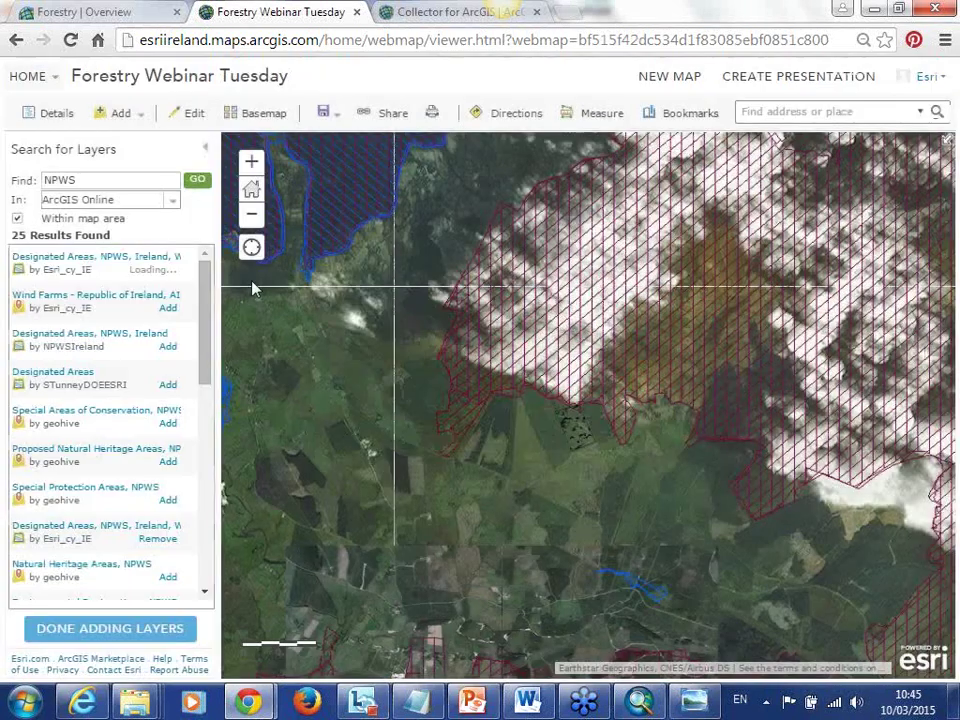
Show the map legend, then return to the presentation's Questions? slide
{"action": "left_click", "coordinate": [64, 117]}
{"action": "left_click", "coordinate": [90, 153]}
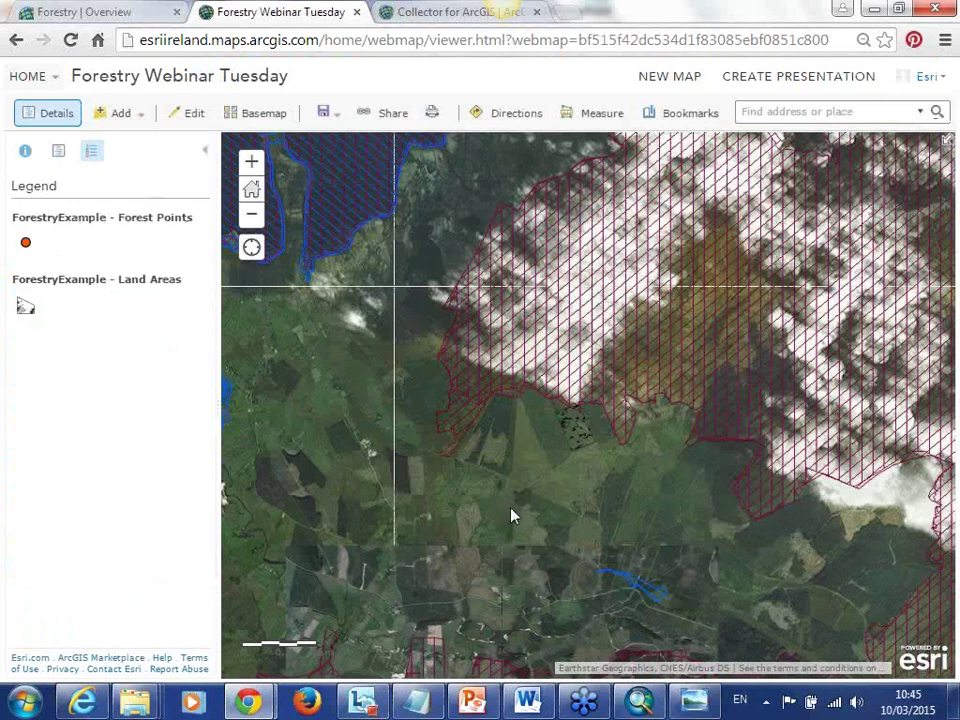
{"action": "scroll", "coordinate": [511, 516], "scroll_direction": "down", "scroll_amount": 1}
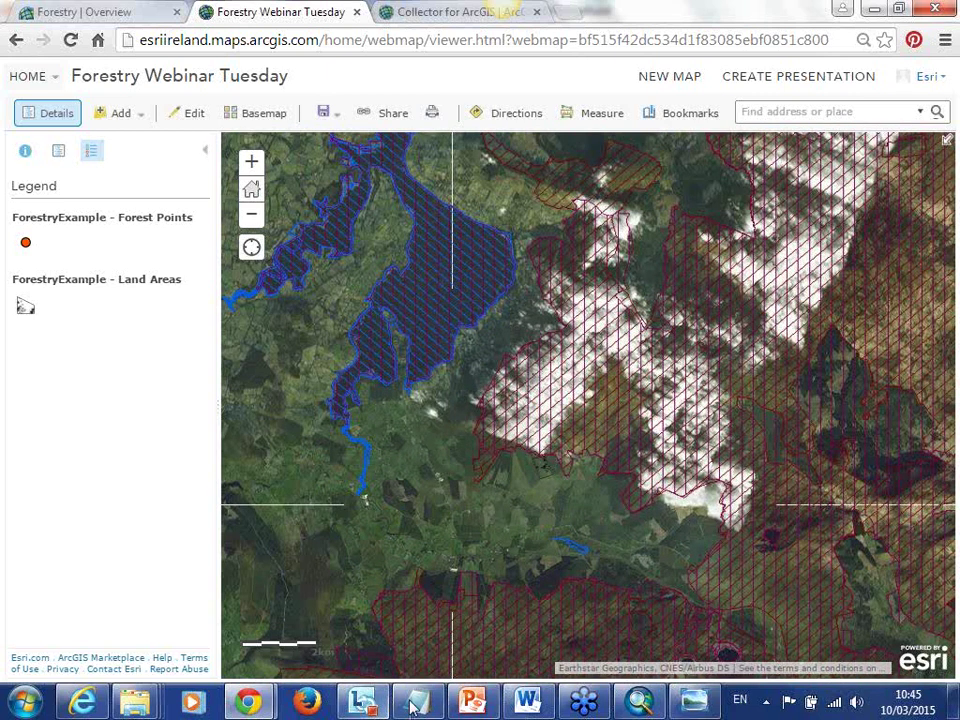
{"action": "left_click", "coordinate": [471, 701]}
{"action": "left_click", "coordinate": [27, 435]}
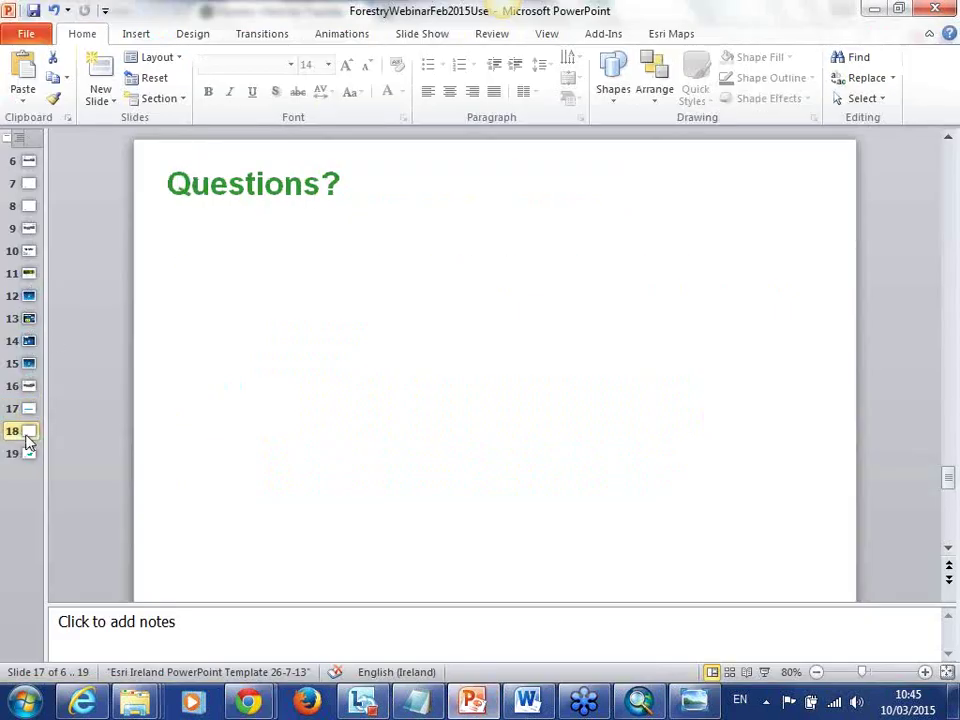